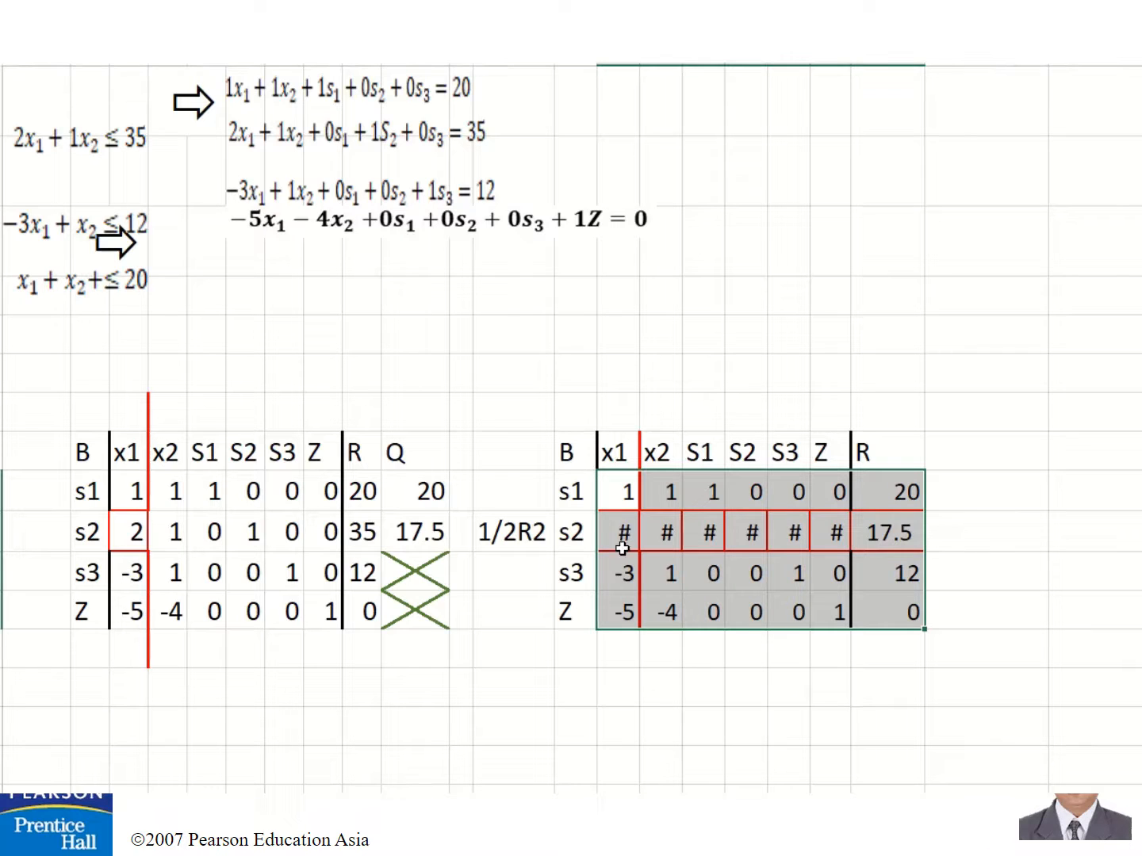
Widen columns N to S and format the second tableau's s2 values as Number with one decimal place
left_click_drag(618, 63, 866, 69)
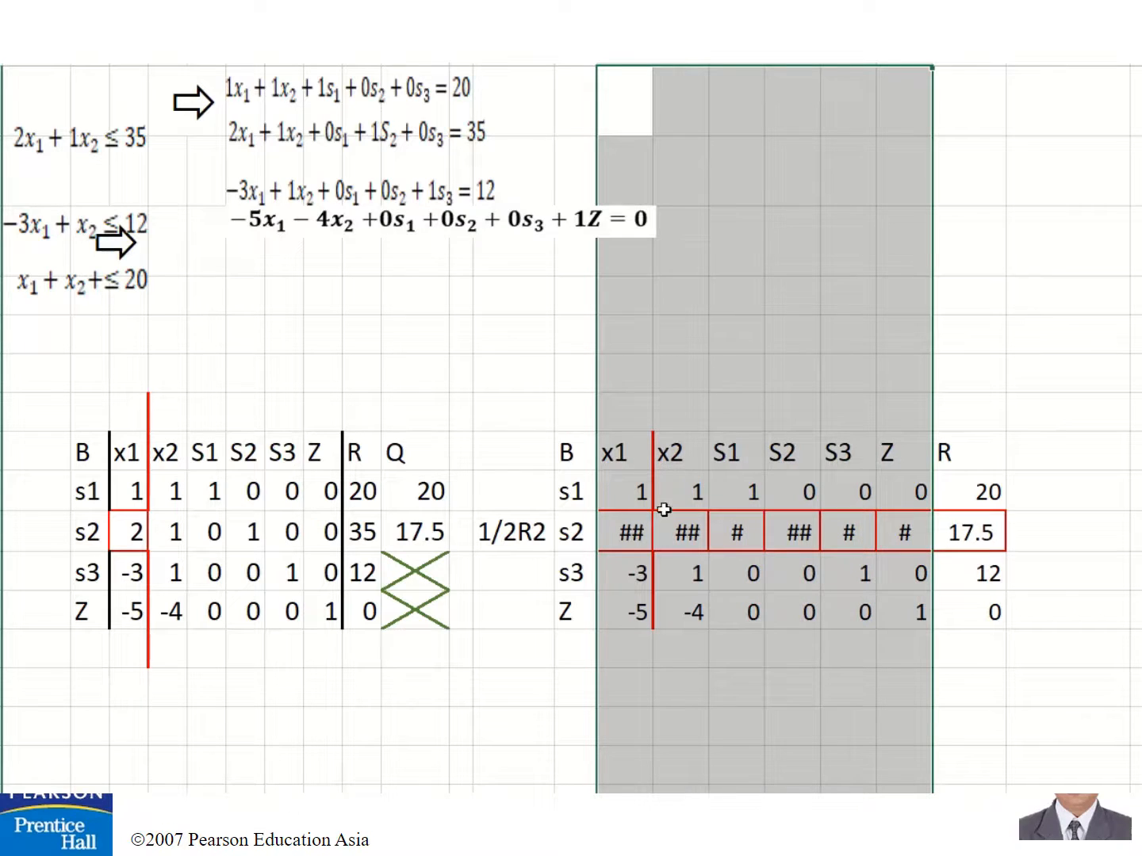
left_click_drag(612, 539, 897, 538)
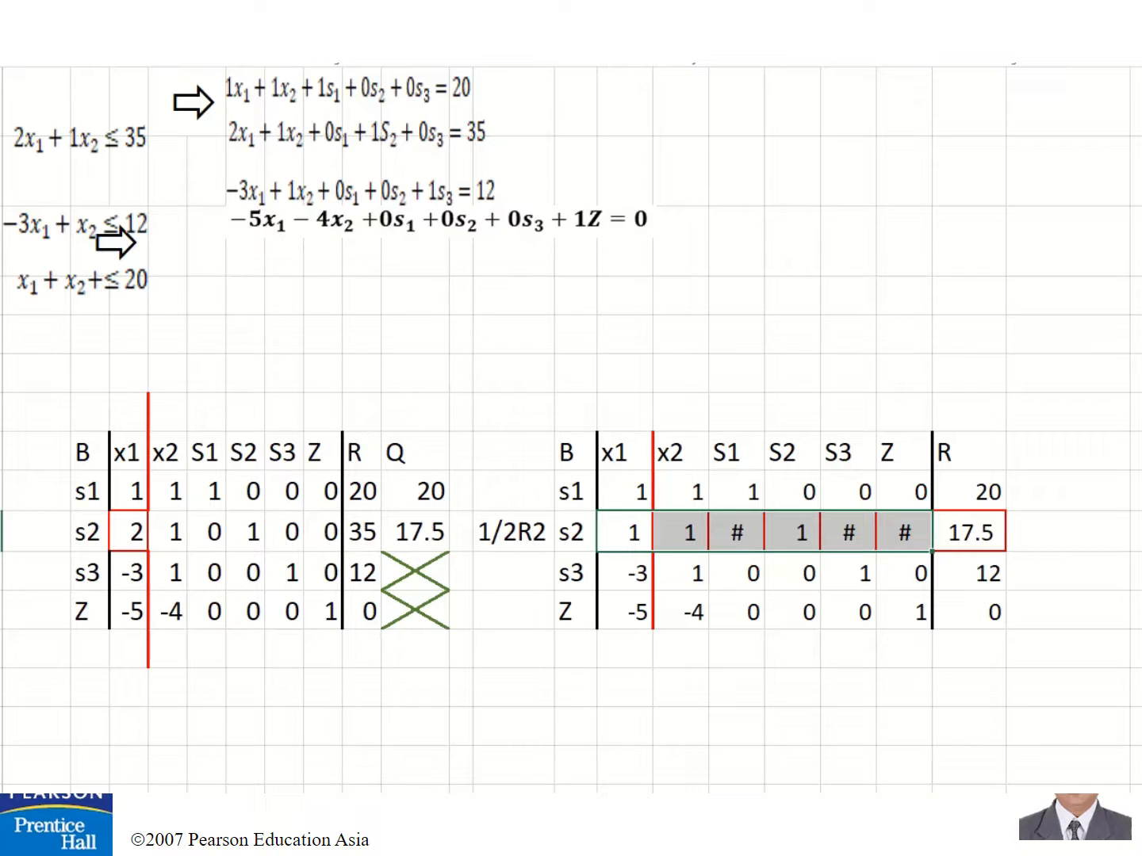
left_click(629, 532)
left_click_drag(629, 531, 903, 531)
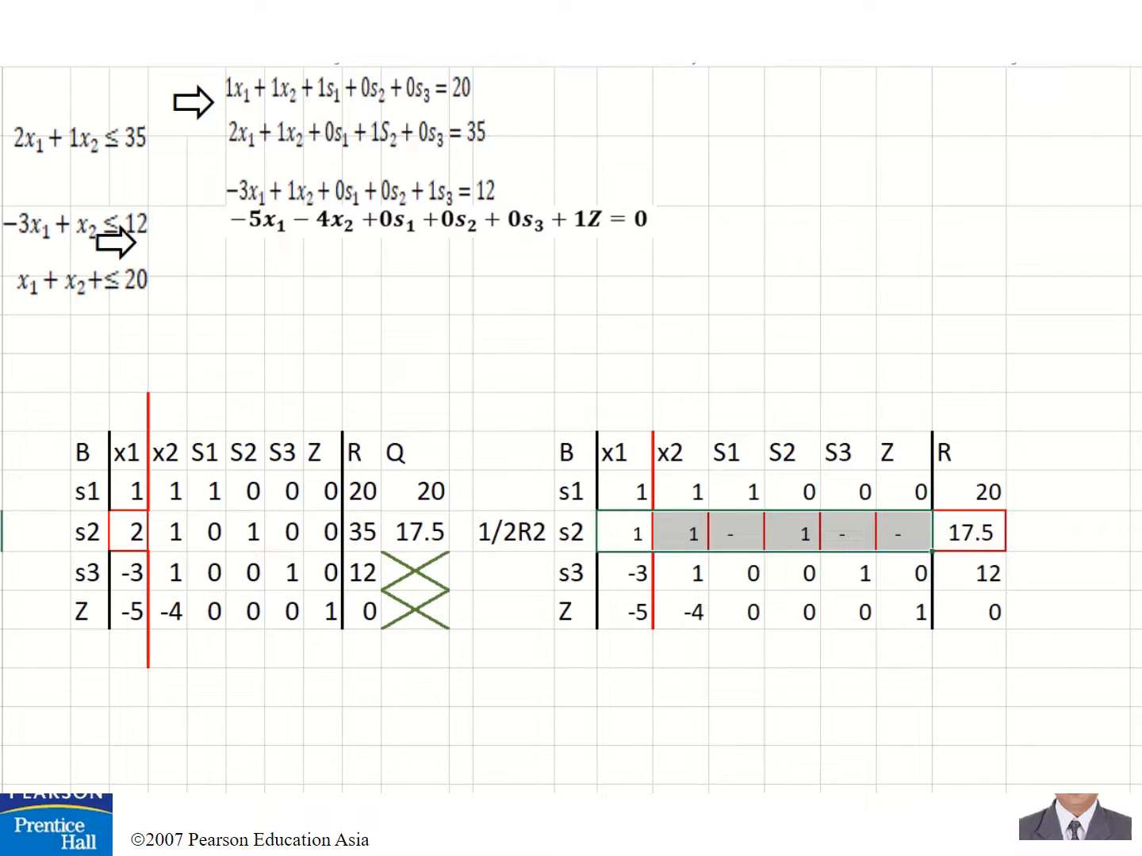
left_click(589, 7)
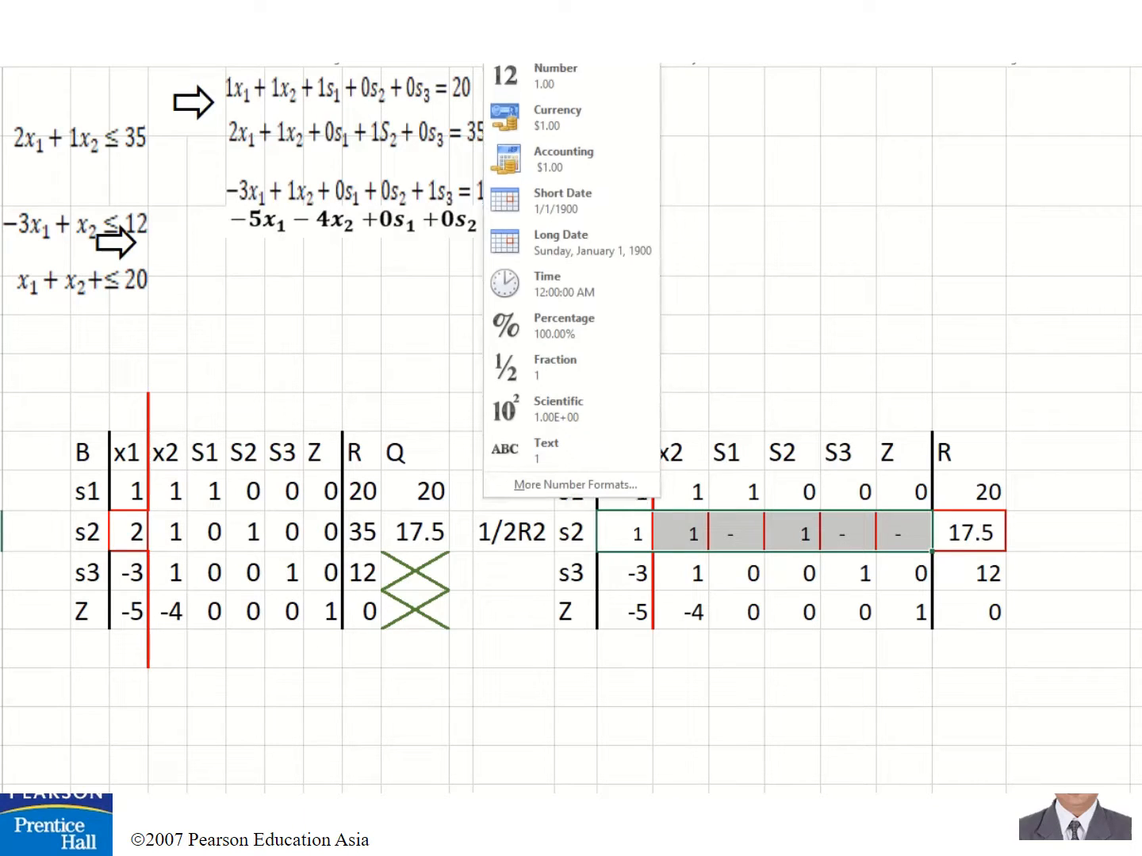
left_click(582, 77)
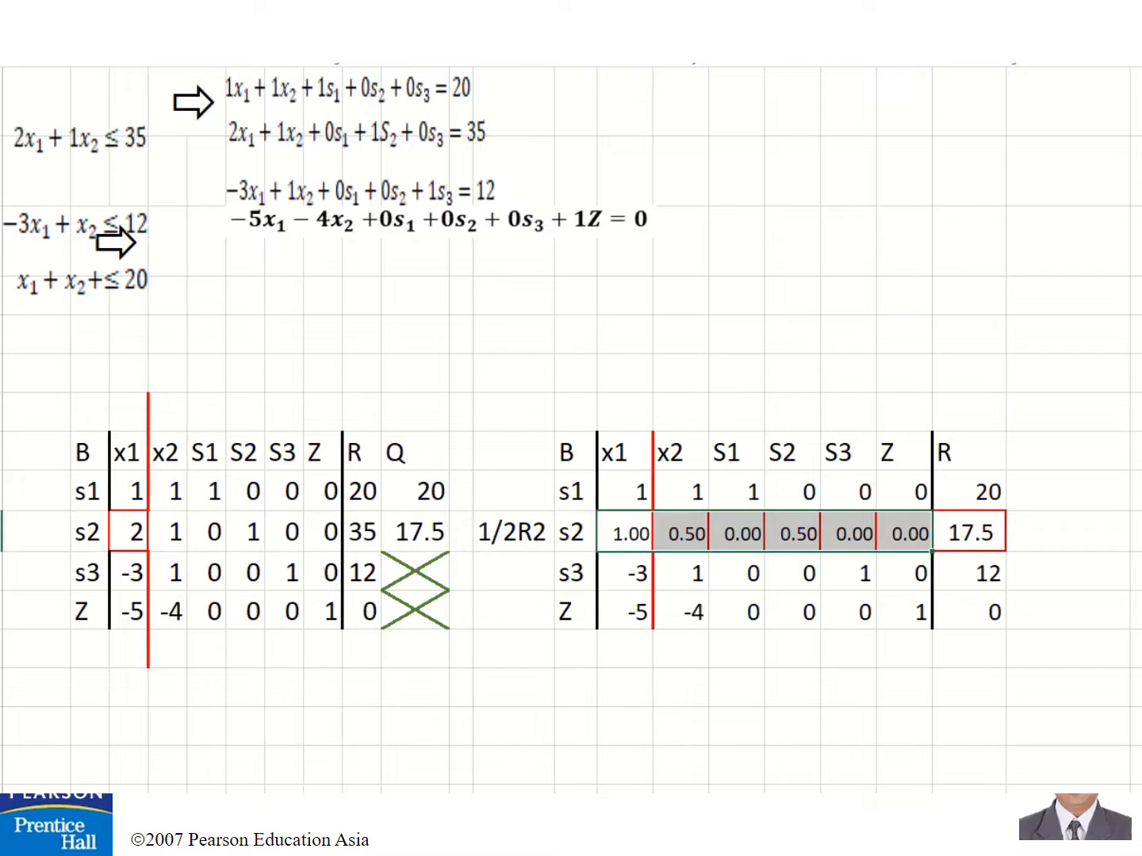
left_click(586, 31)
Copy the cell format from the Z value to the R value in the second tableau's s2 row
left_click(973, 525)
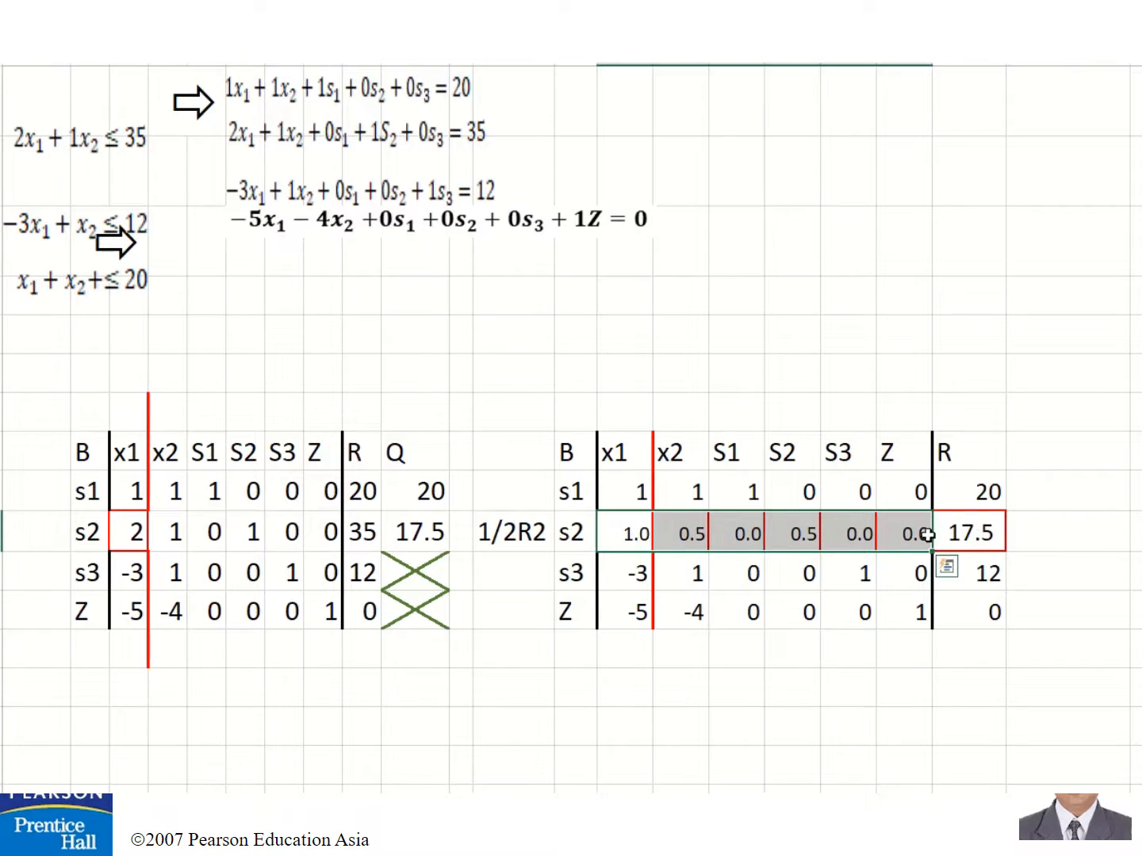
left_click(910, 533)
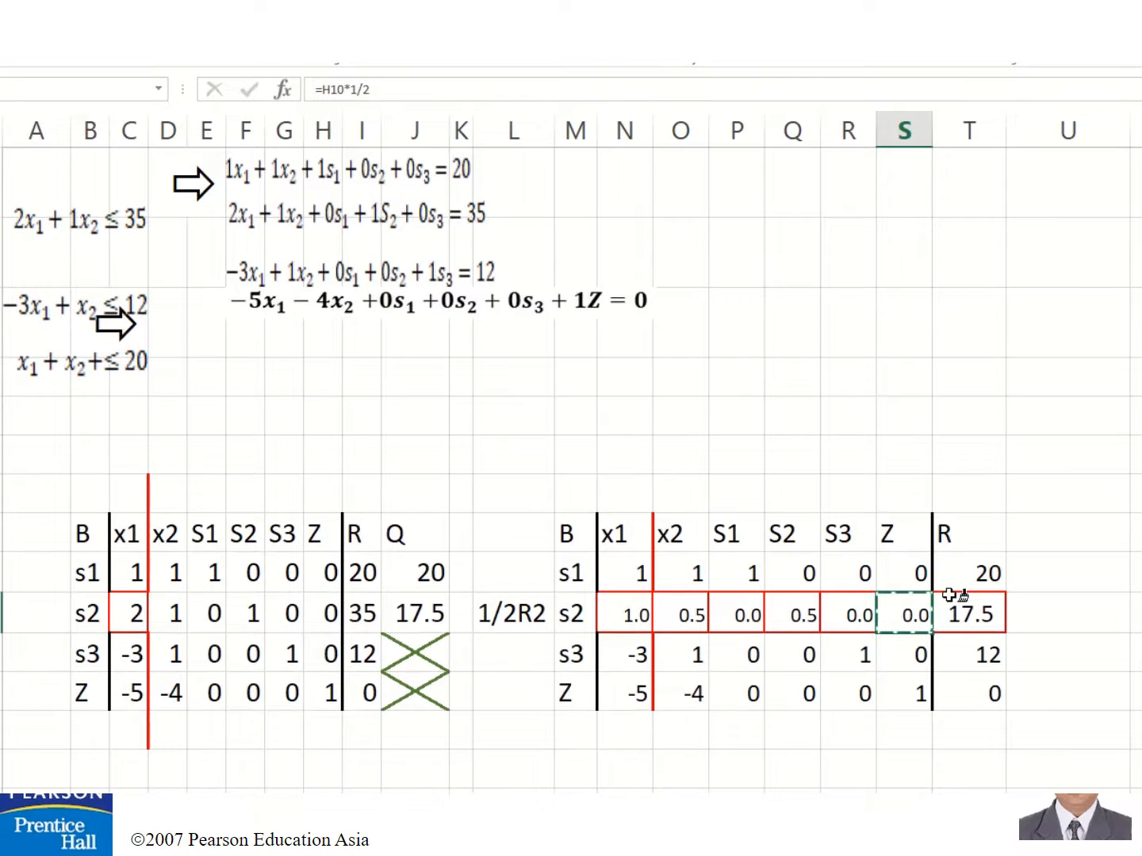
left_click(963, 619)
scroll(609, 527, "down", 4)
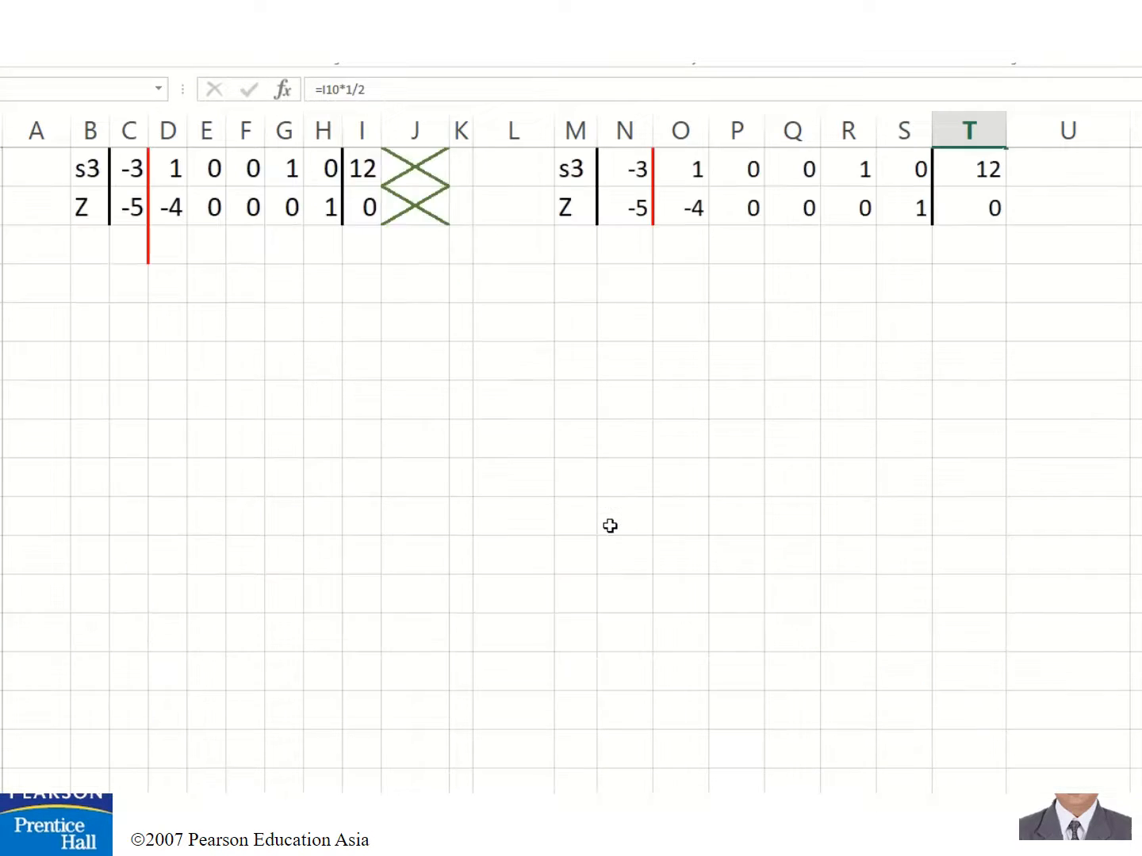
scroll(610, 527, "up", 2)
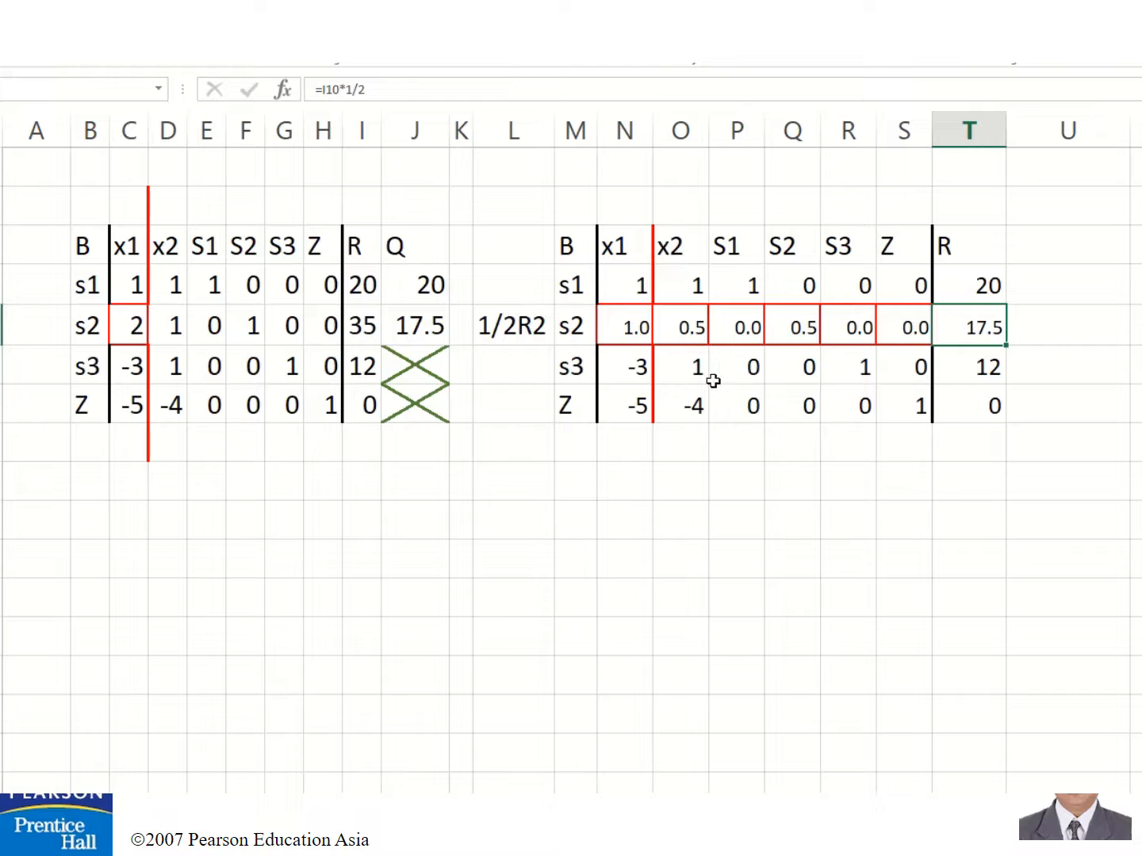
left_click(643, 283)
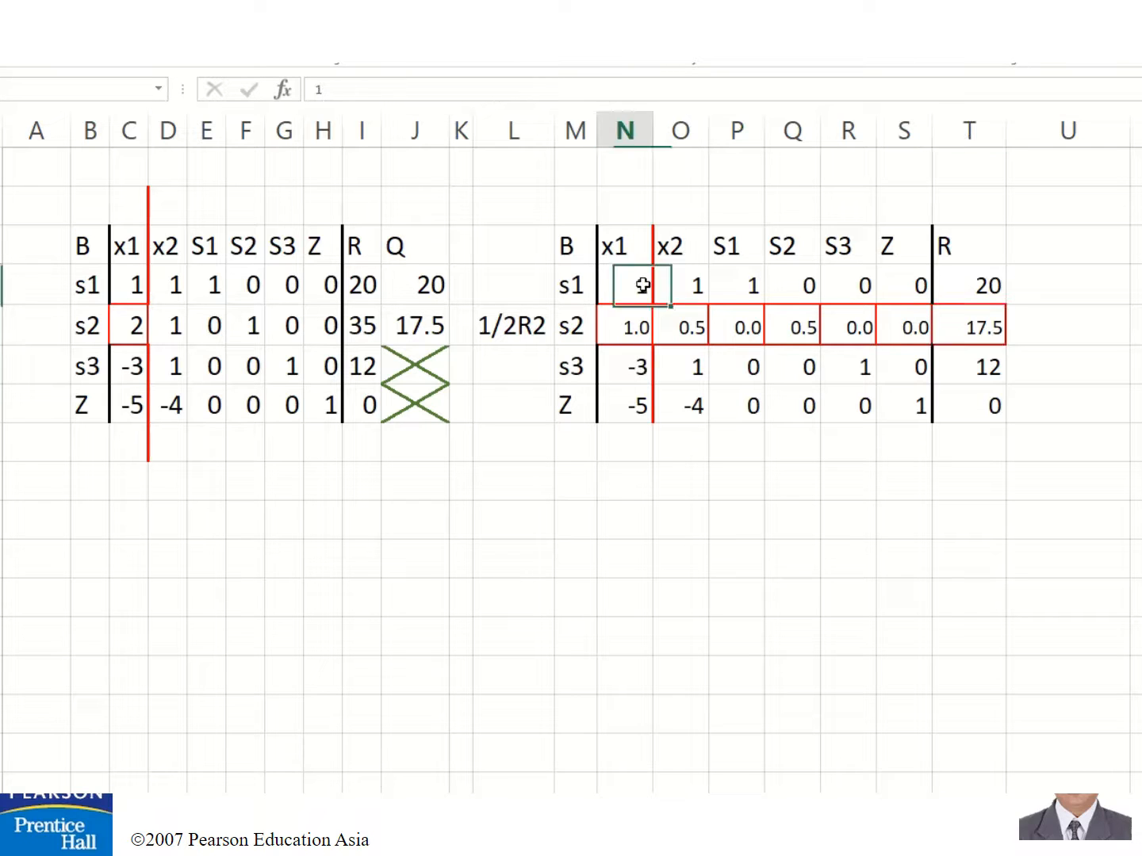
left_click(637, 367)
left_click(639, 407)
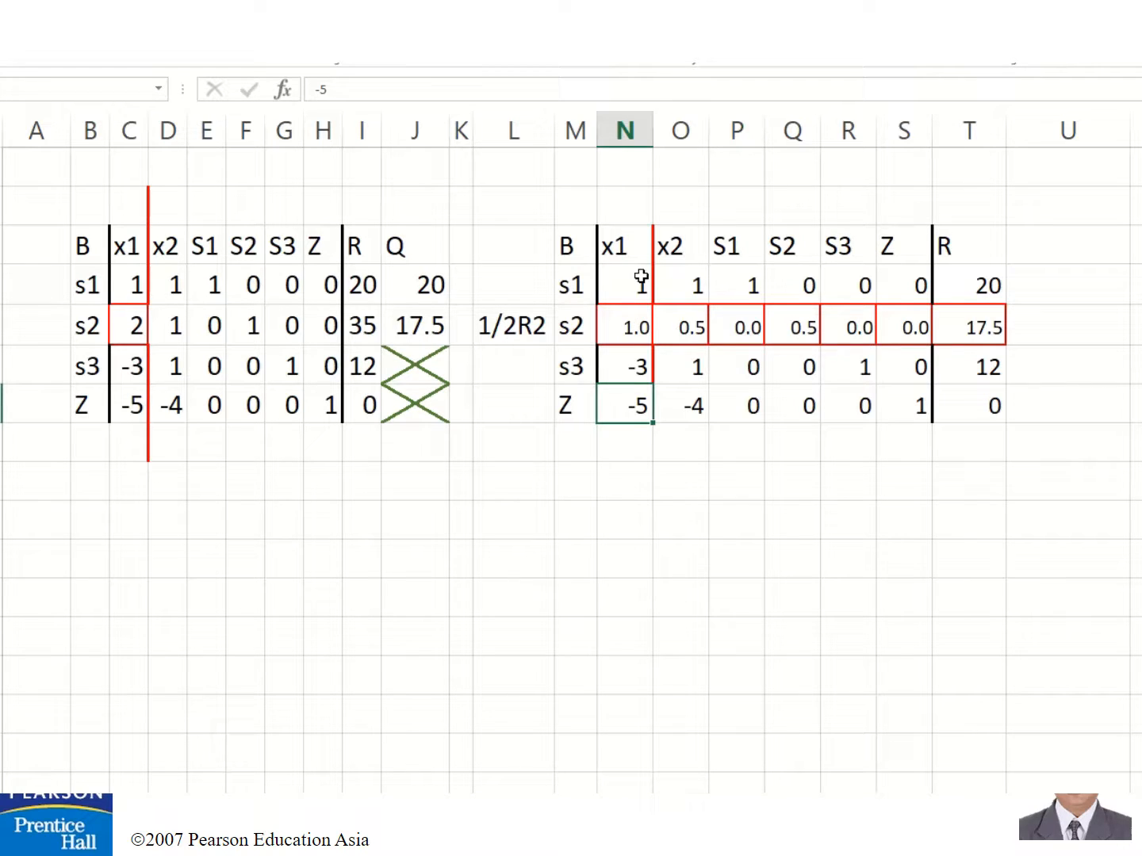
left_click(533, 839)
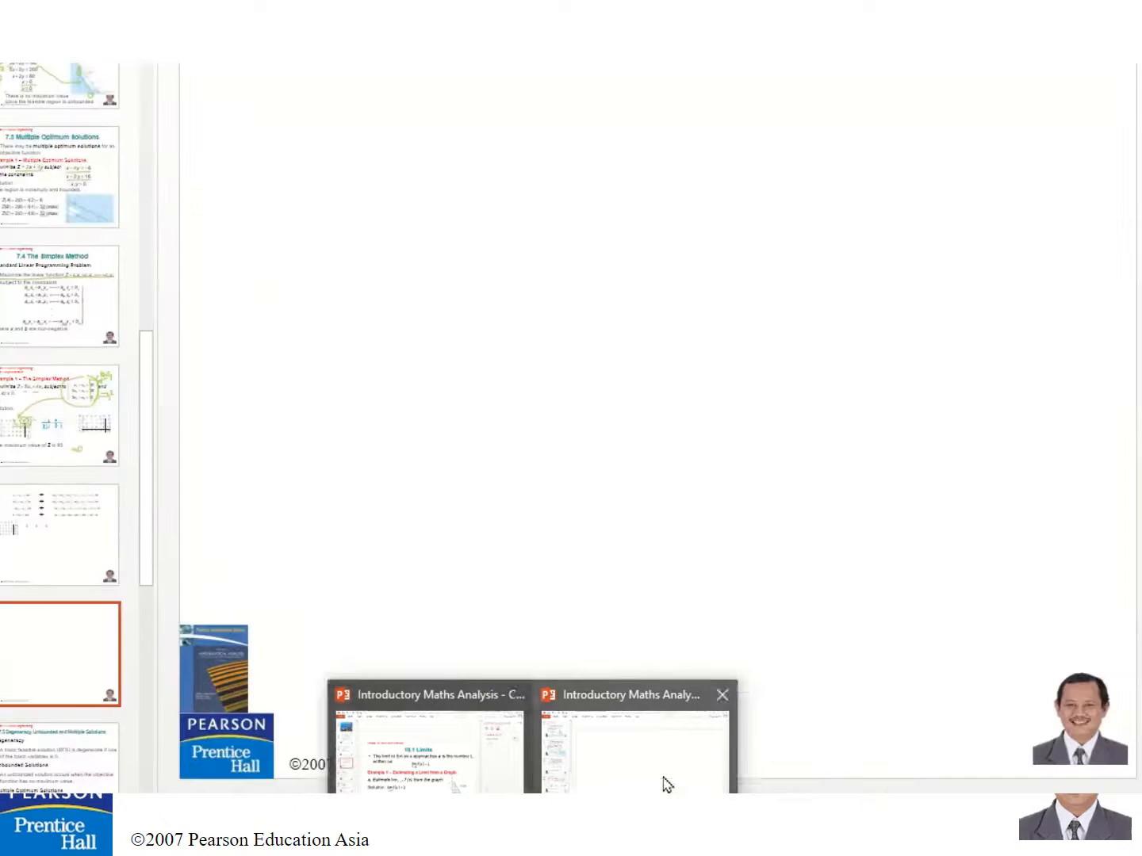
key("alt+Tab")
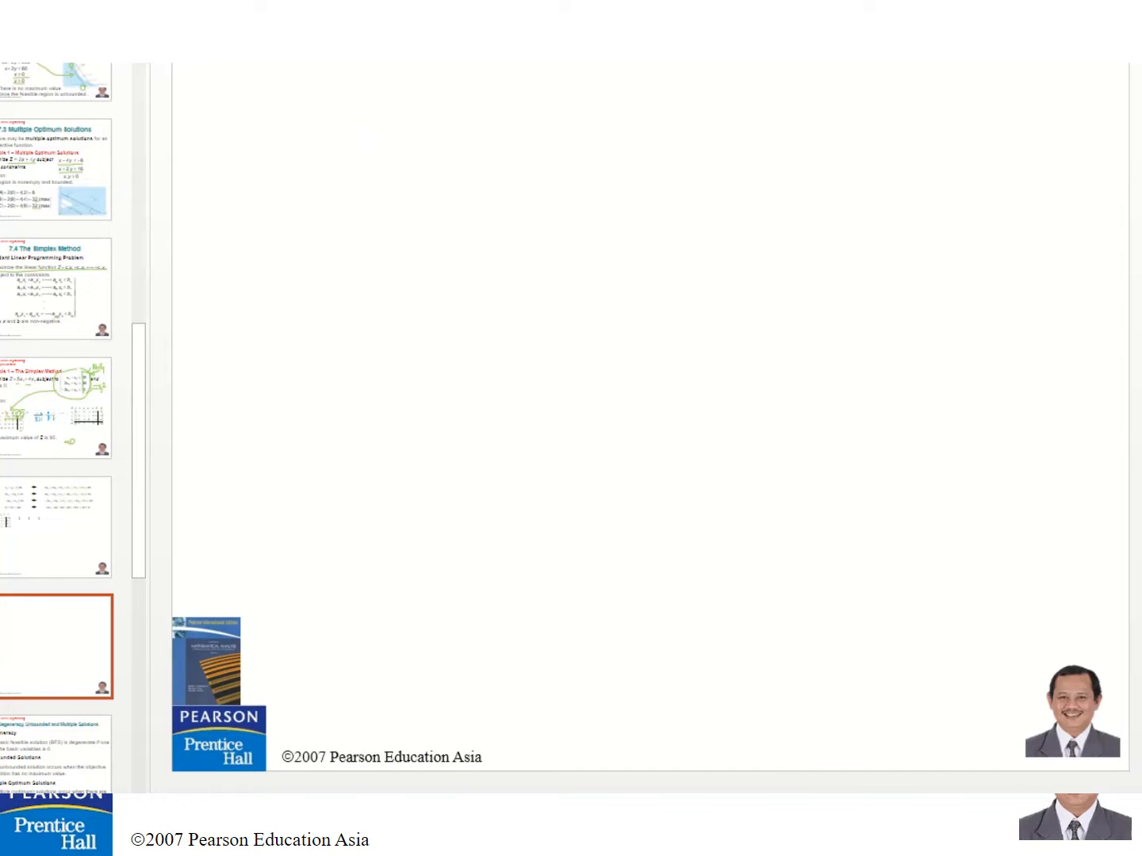
mouse_move(533, 841)
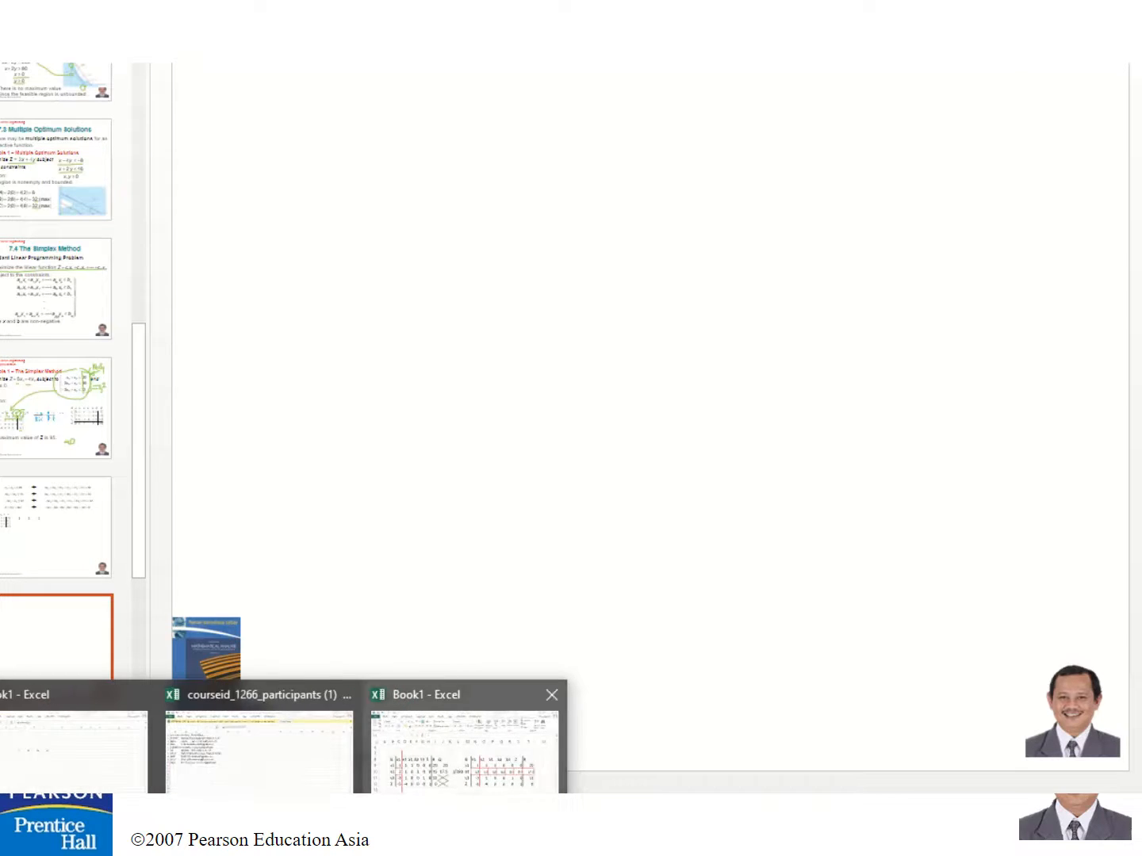
left_click(468, 746)
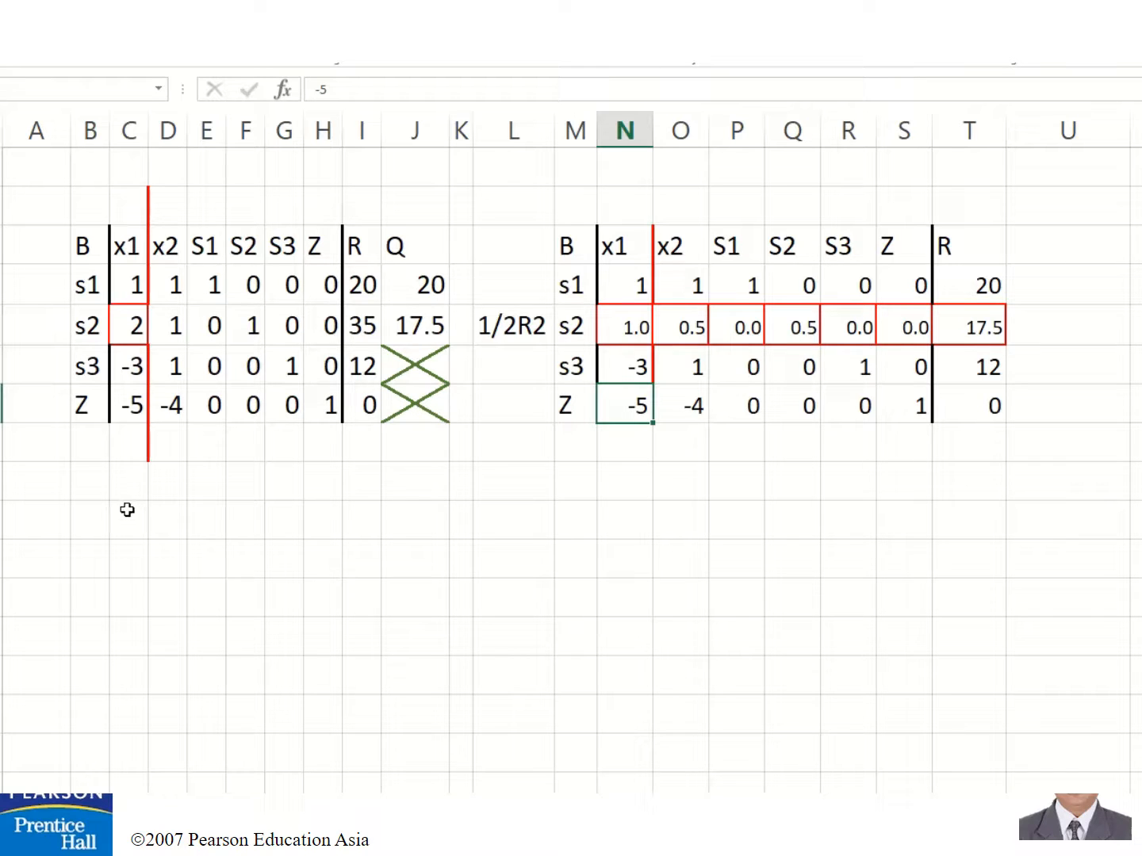
Enter the row operation -1R2+R1 in cell A15 beneath the first tableau and accept the suggested formula correction
left_click(47, 520)
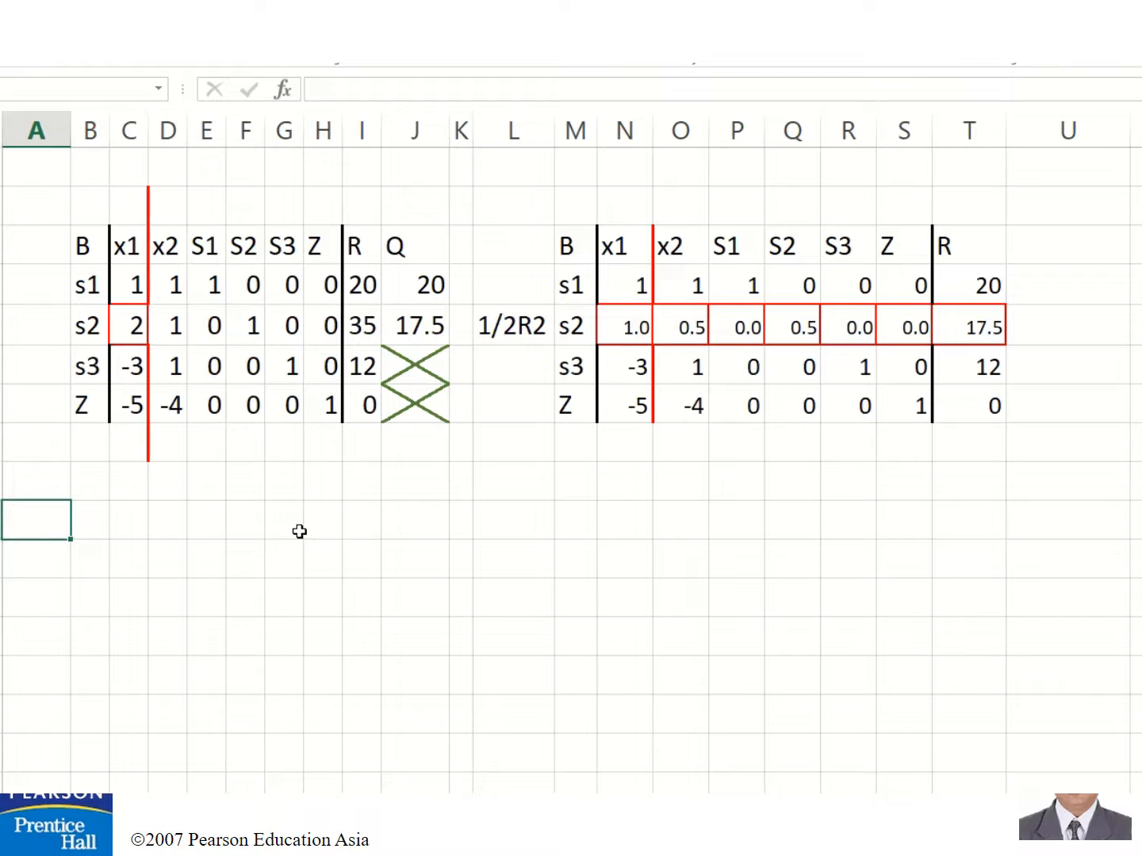
type("1")
key("BackSpace")
type("-1R2")
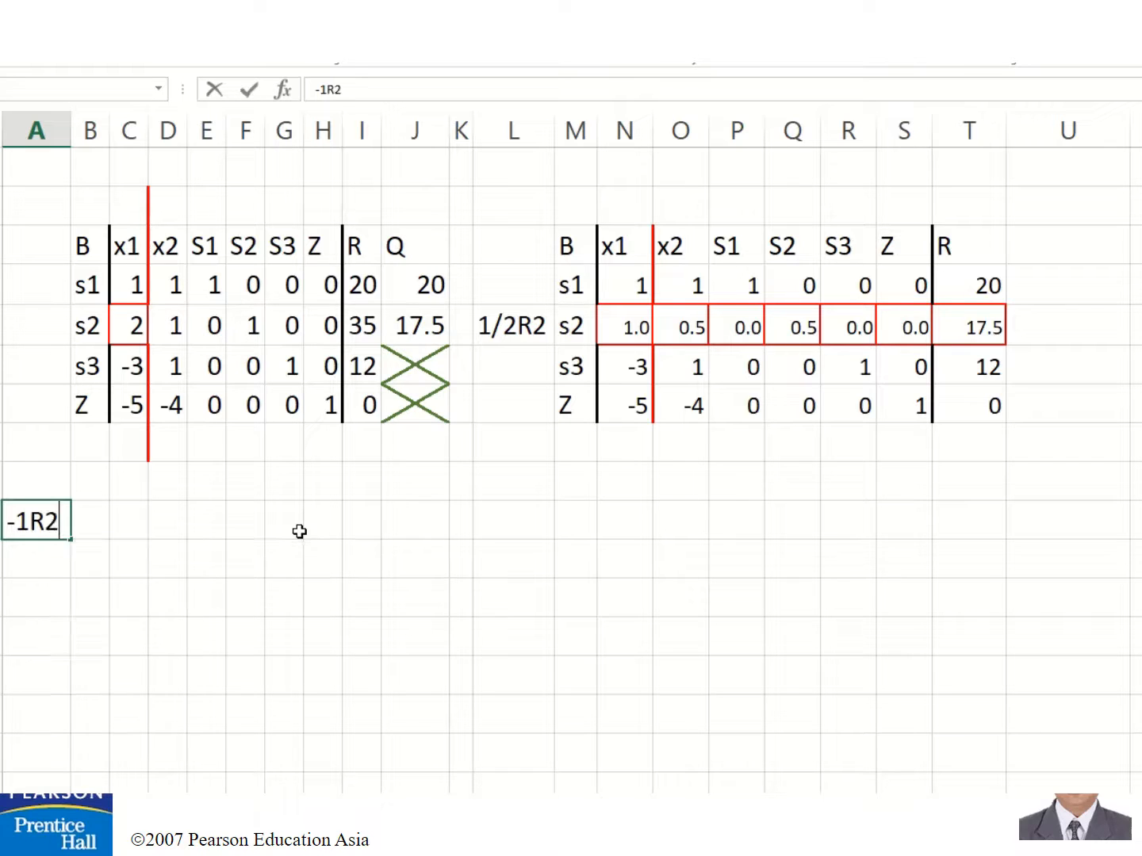
type("+R1")
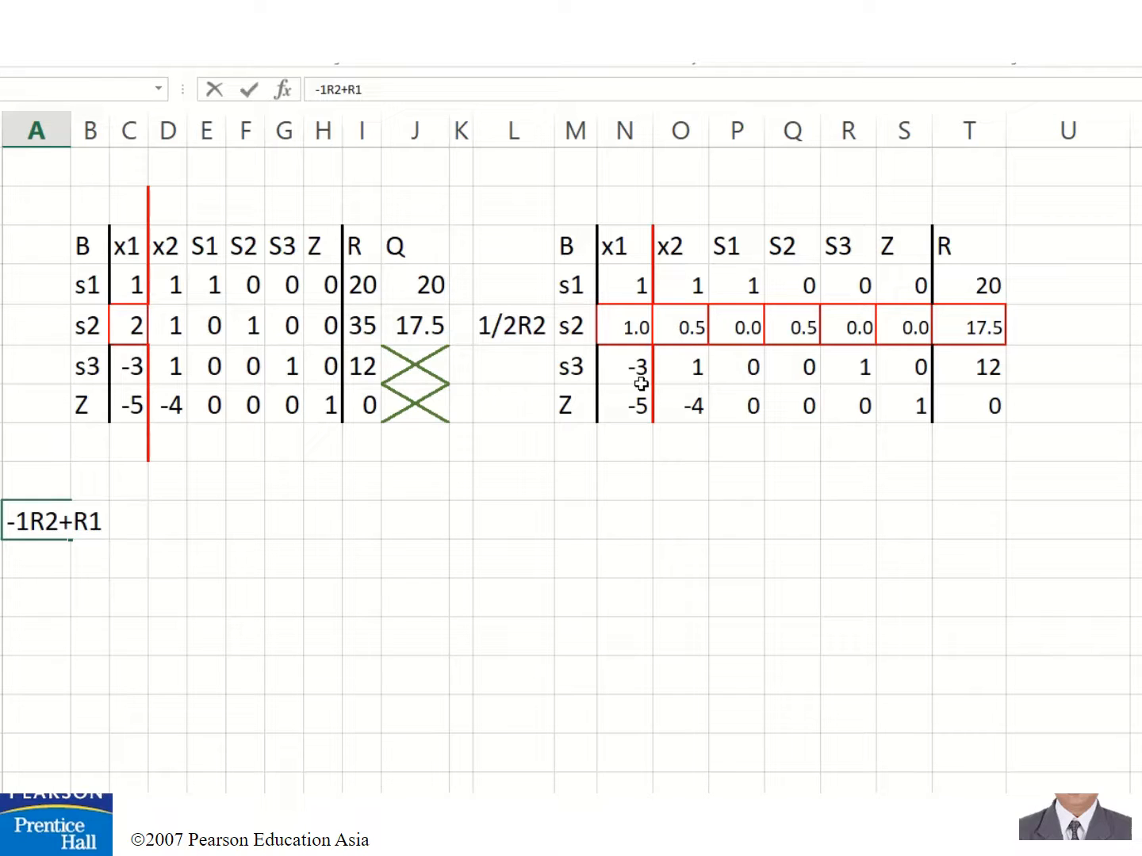
key("Return")
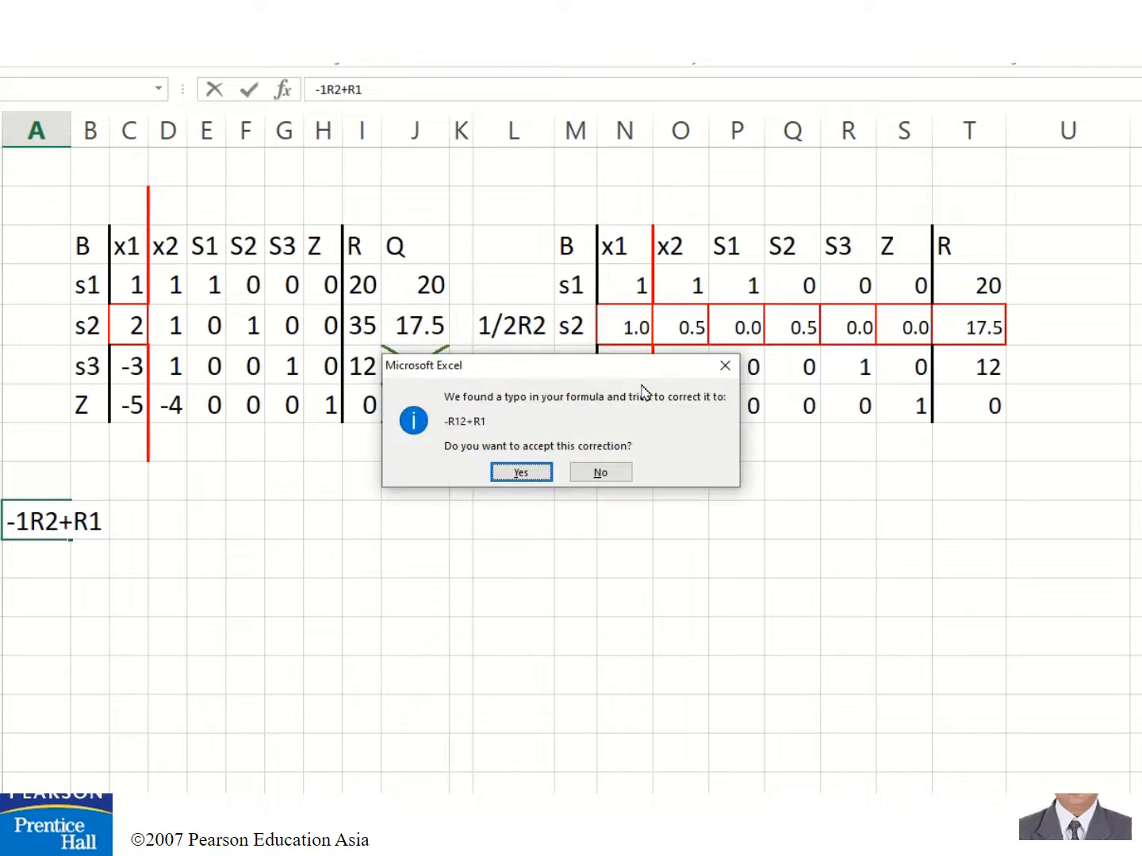
left_click(517, 473)
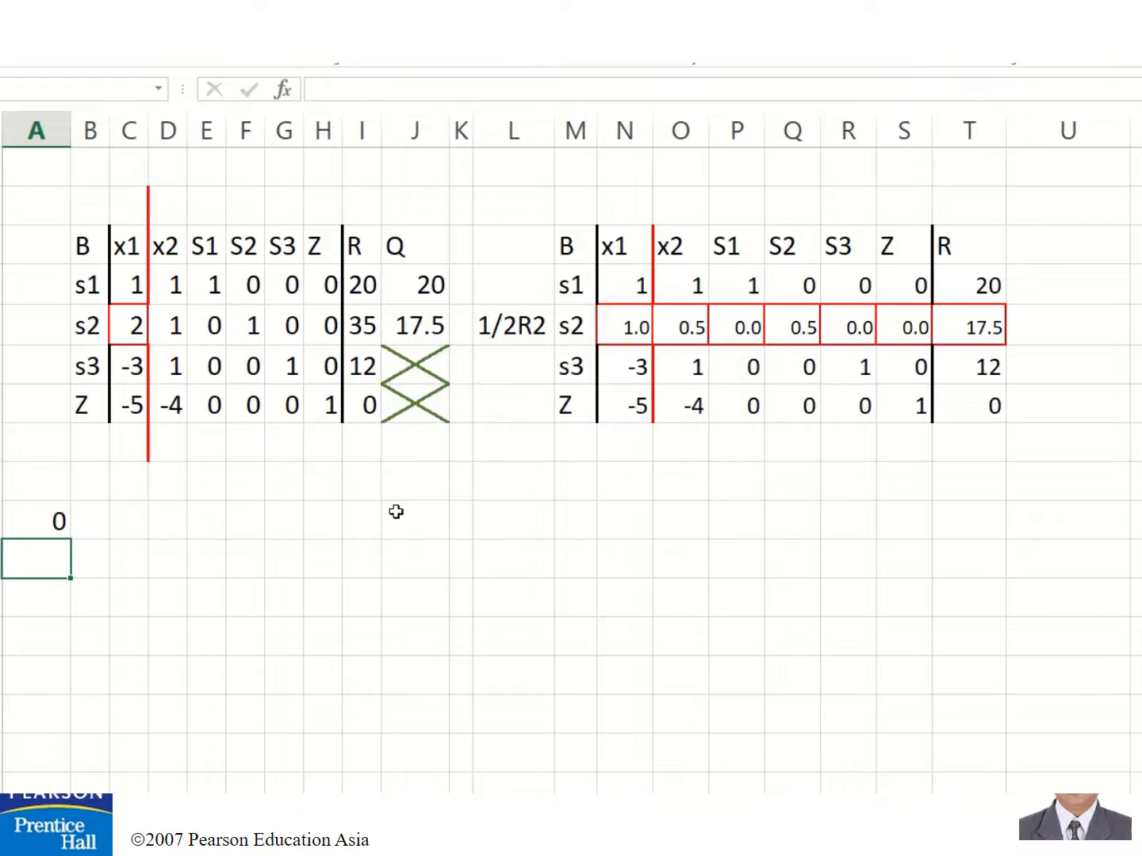
Turn the row operation formula in cell A15 into text and correct it to read -1R2+R1
left_click(57, 518)
left_click(321, 90)
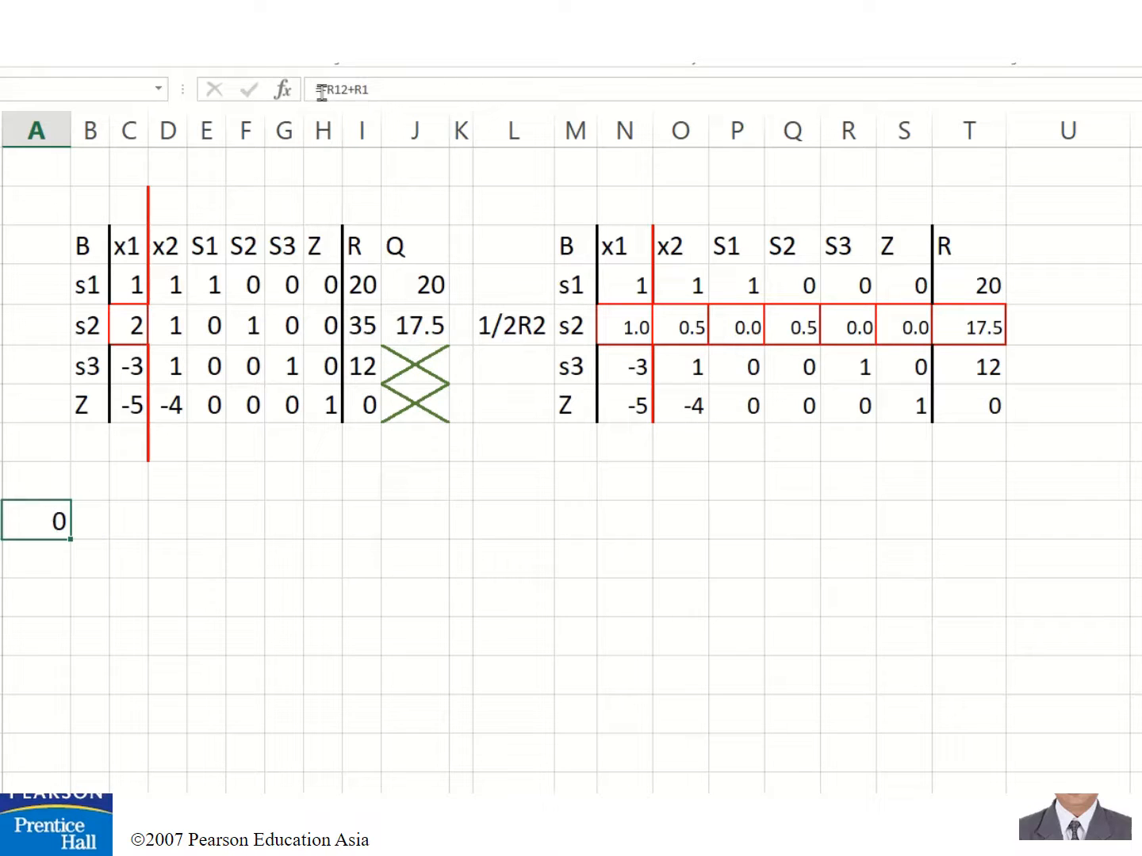
key("BackSpace")
type("'")
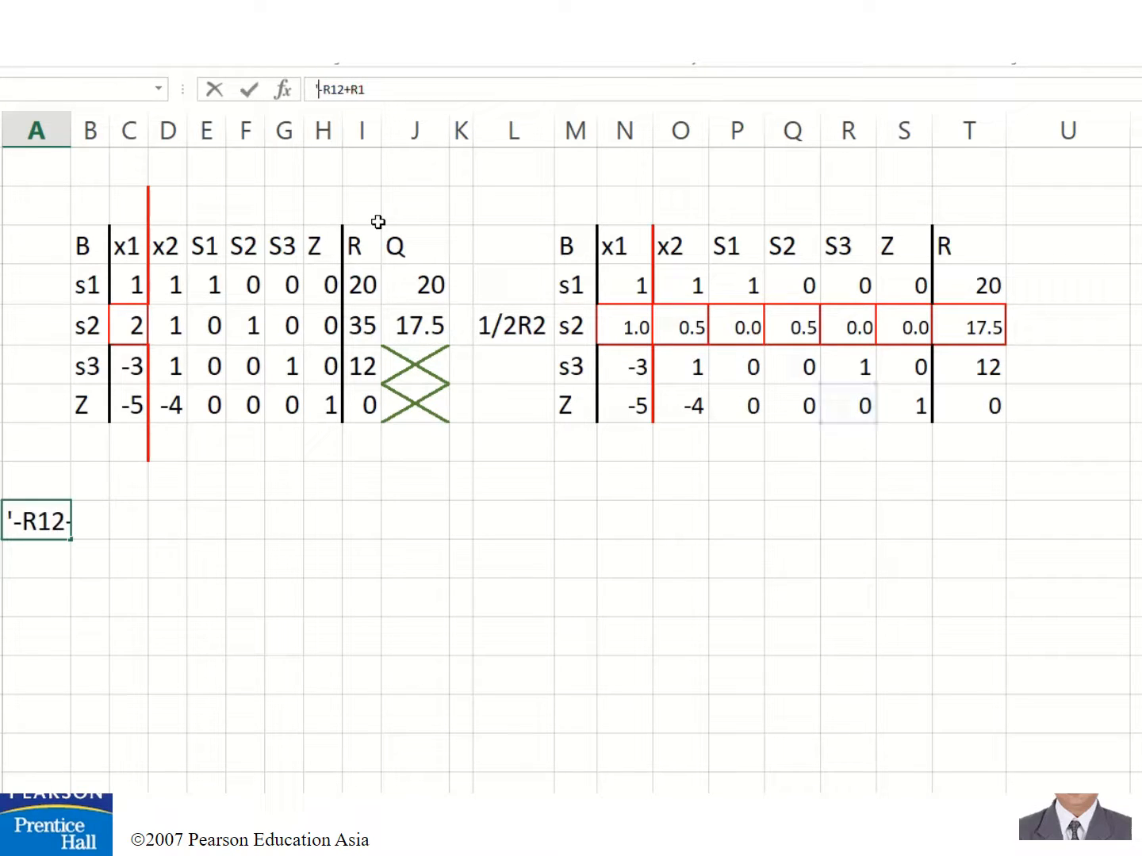
key("Return")
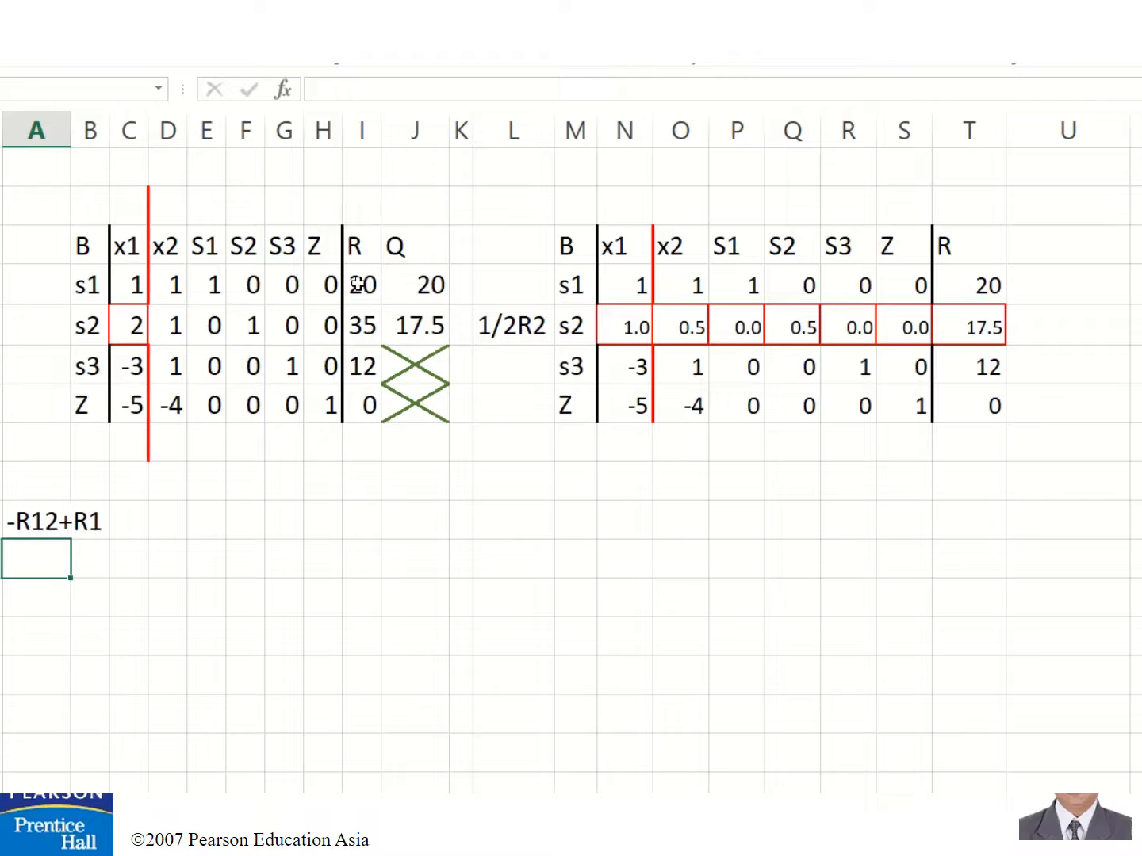
left_click(12, 520)
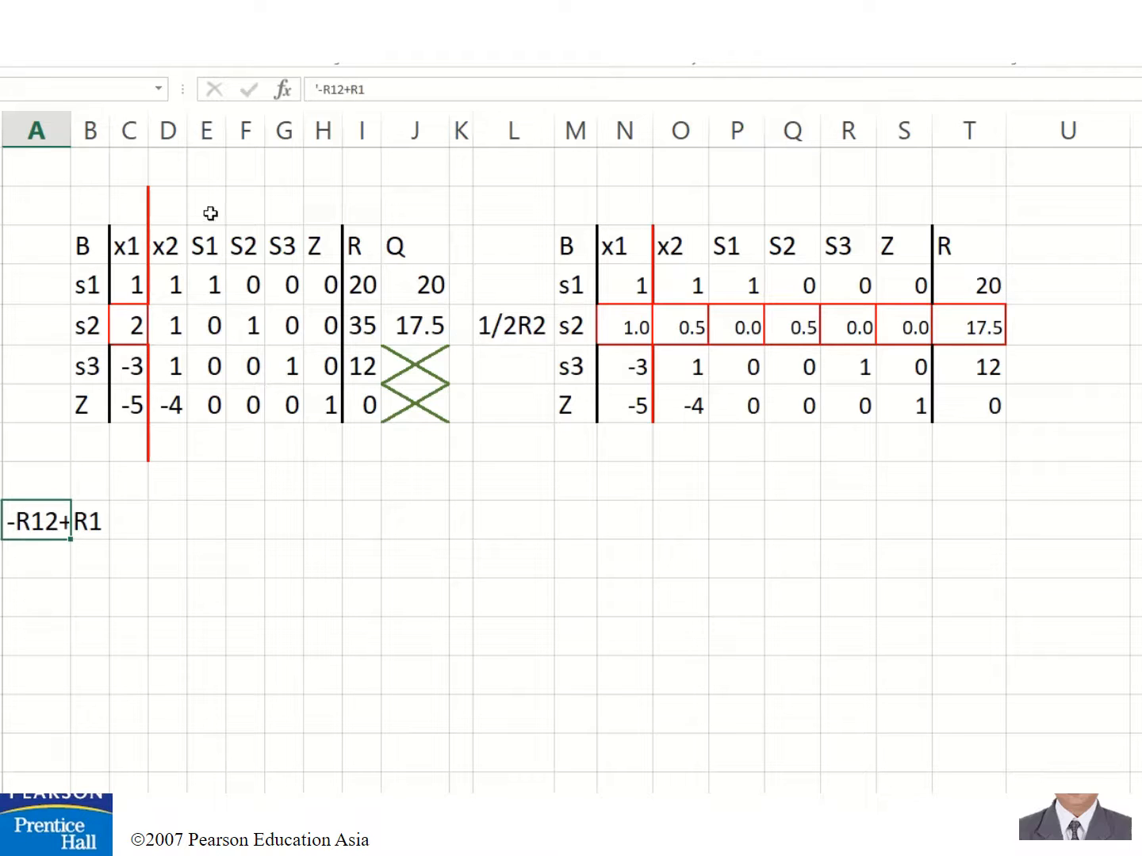
left_click(331, 90)
key("BackSpace")
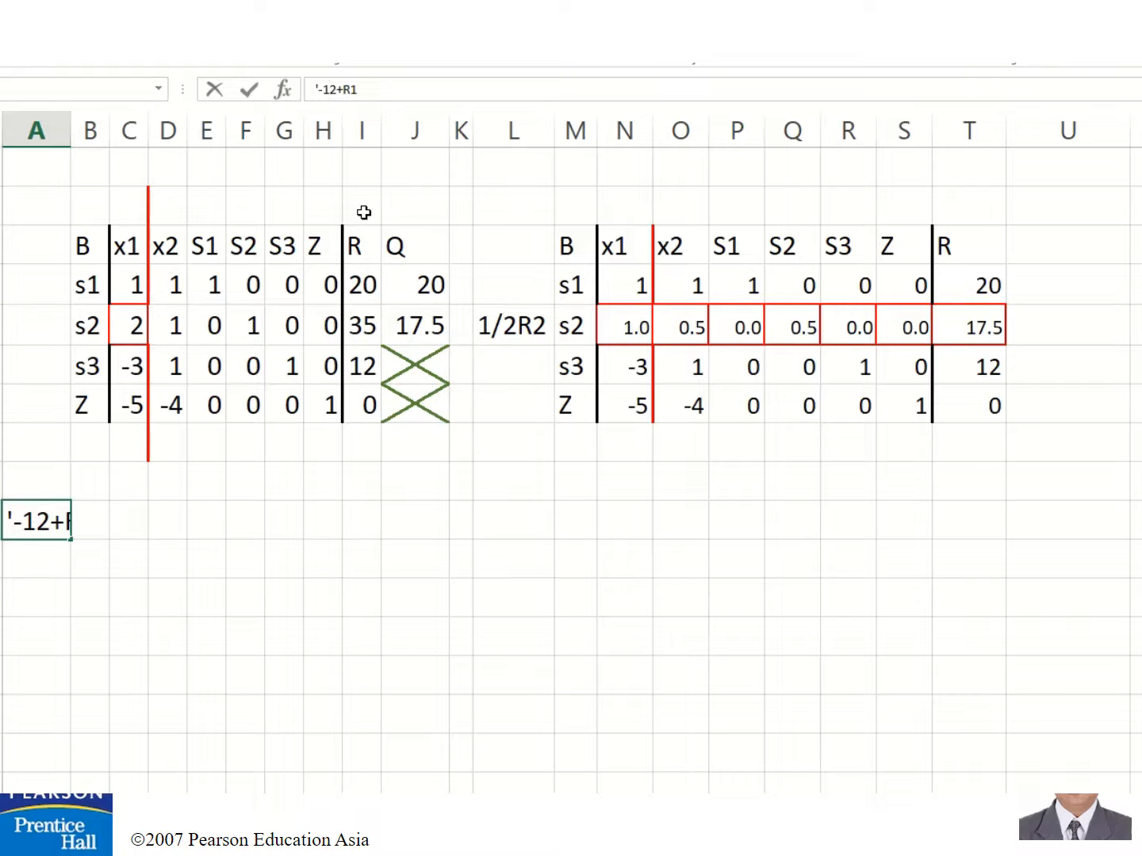
type("R")
key("Return")
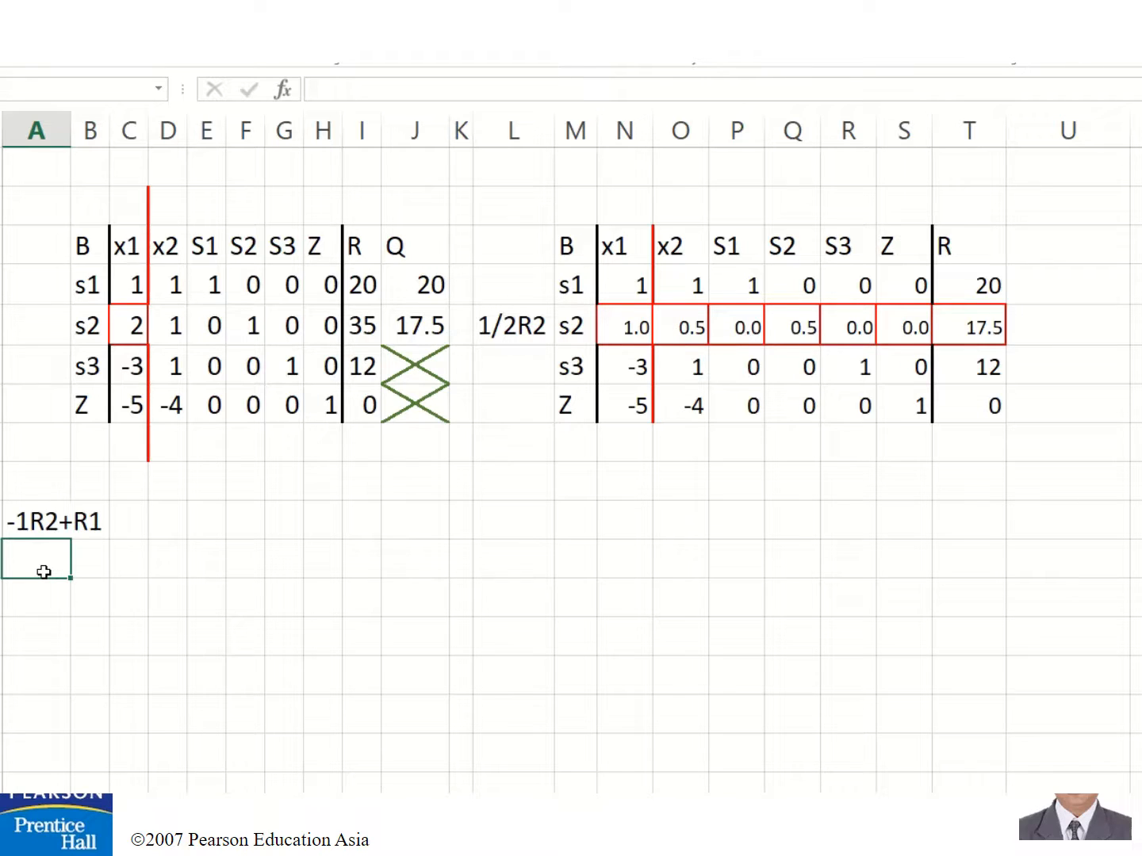
Enter the row operation 3*R2+R3 as text in cell A16
type("'3*R2+")
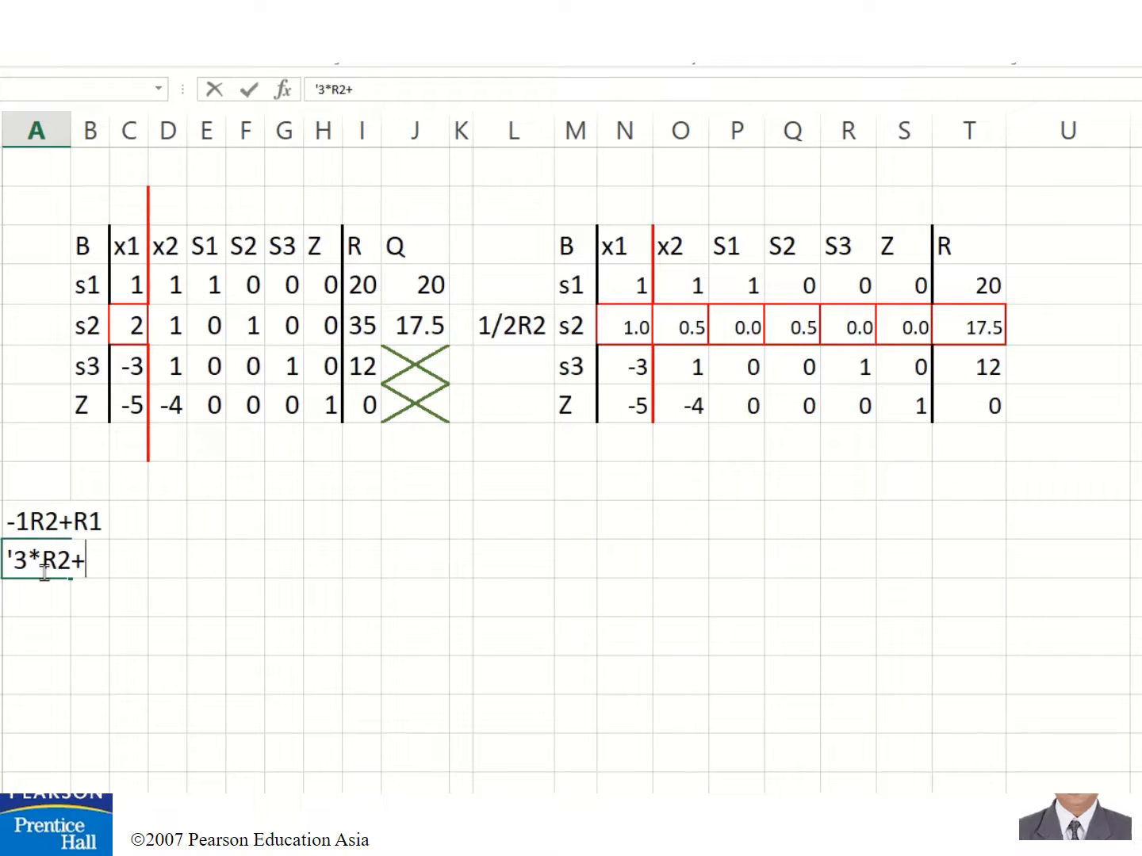
type("R3")
key("Return")
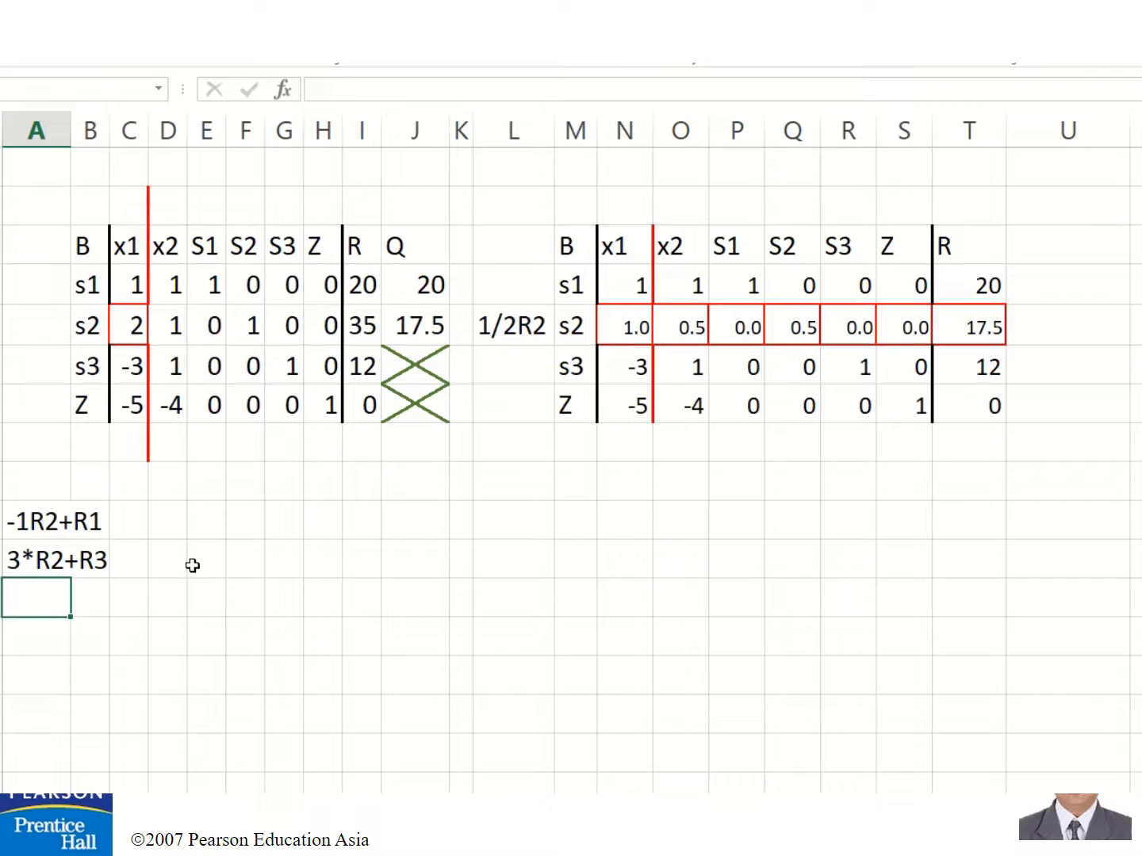
Enter the row operation 5*R2+R4 as text in cell A17
type("5")
key("BackSpace")
type("'#")
key("BackSpace")
type("*R2")
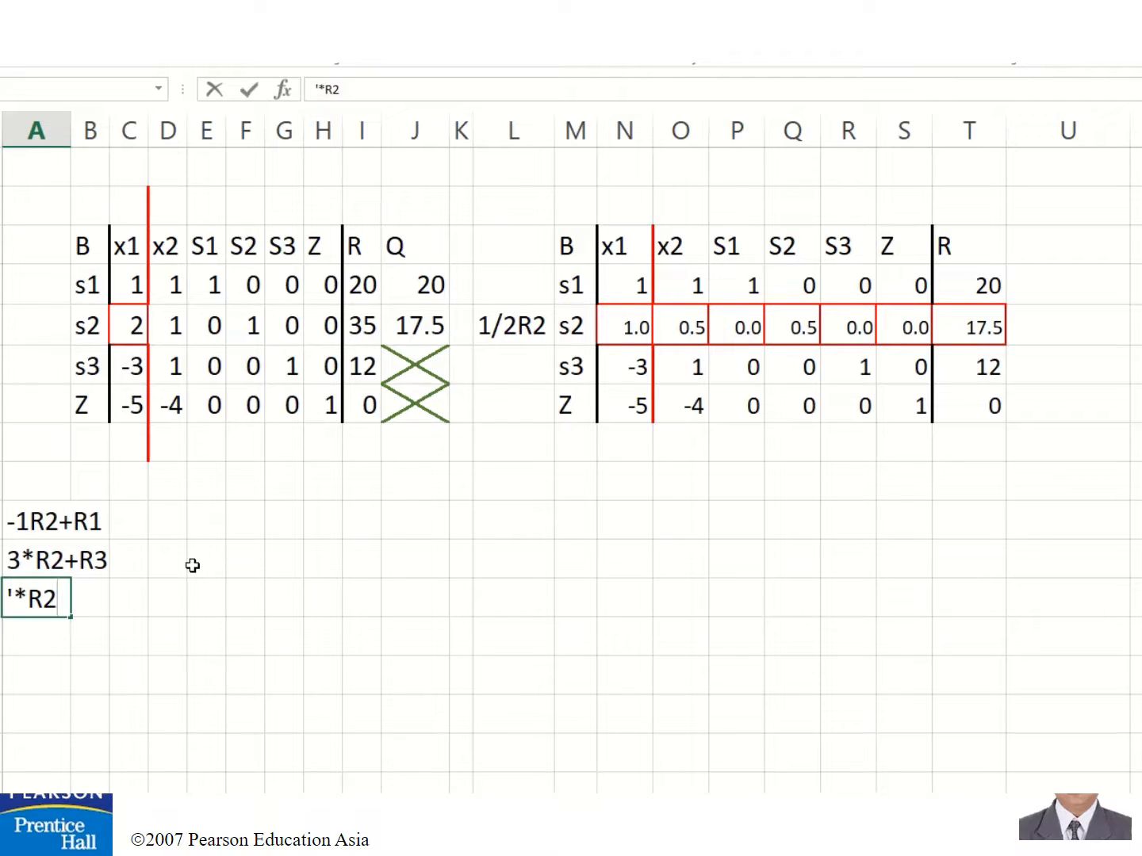
key("ctrl+Return")
key("Right")
key("Right")
key("Left")
key("Left")
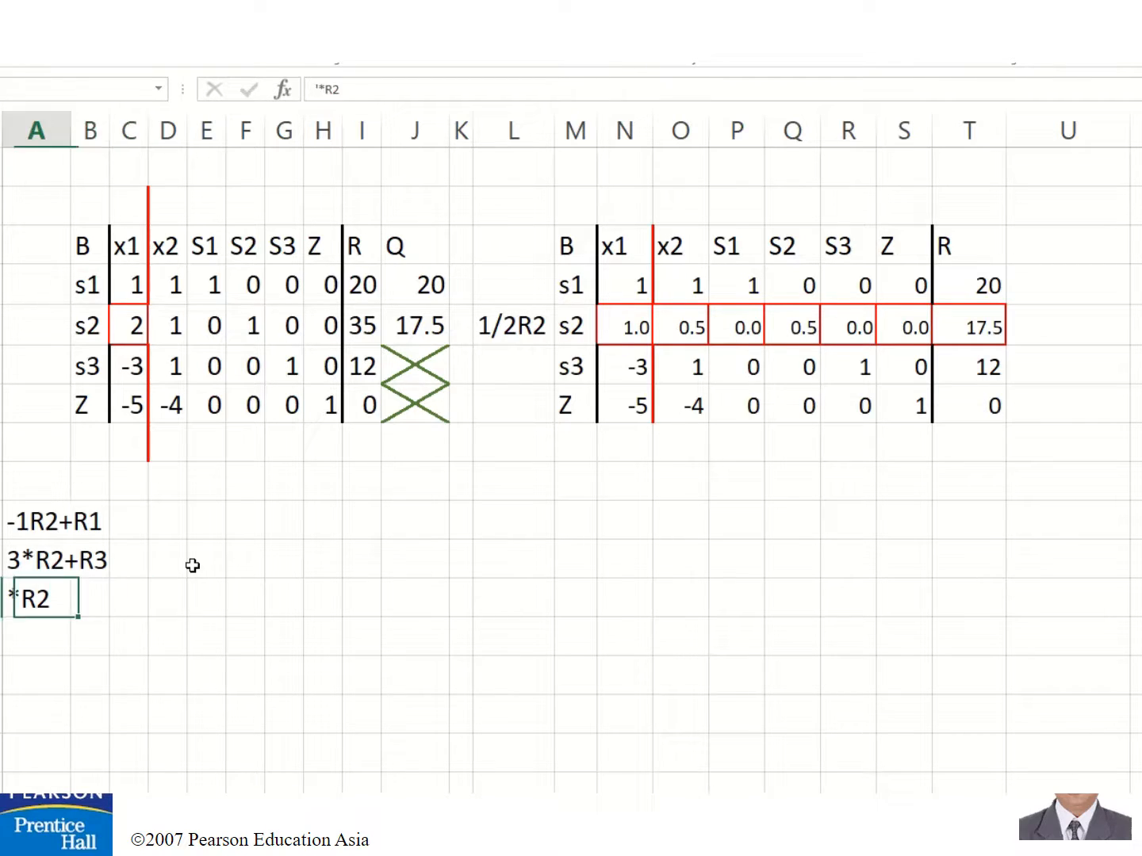
key("F2")
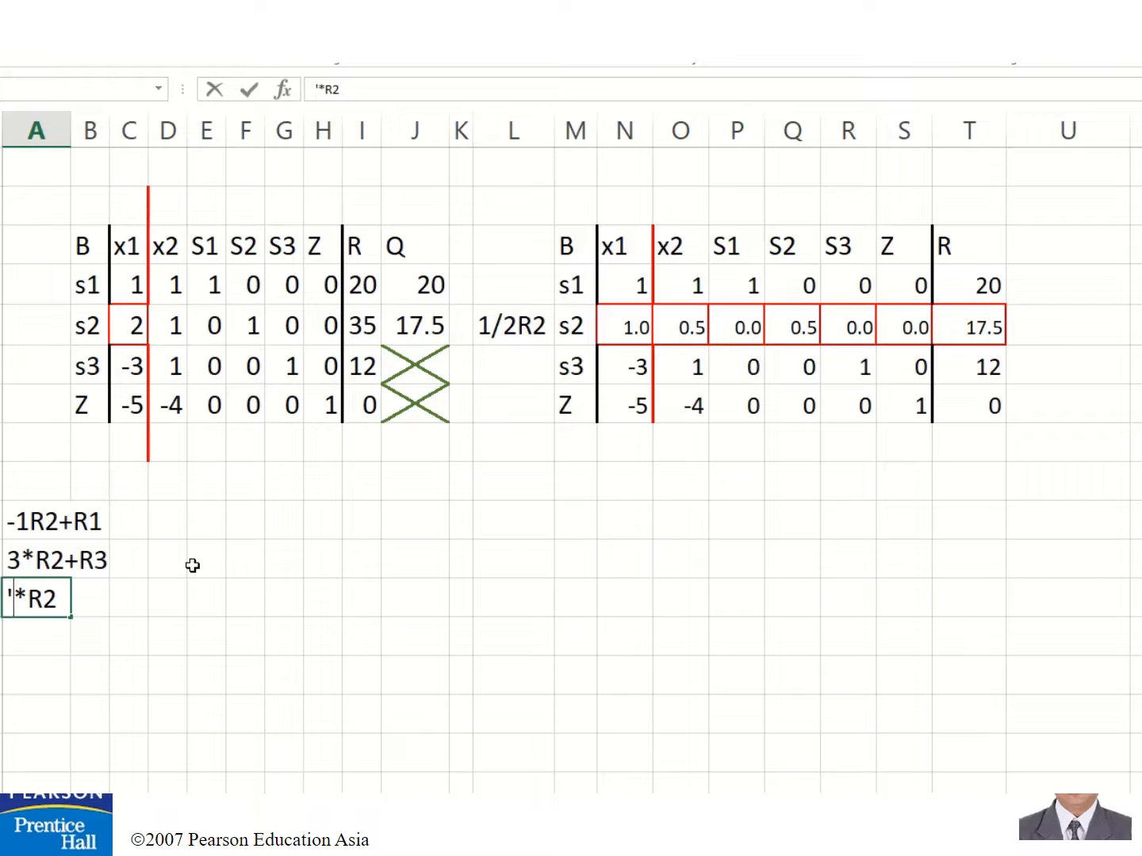
key("Left")
key("Left")
key("Left")
type("5")
key("Right")
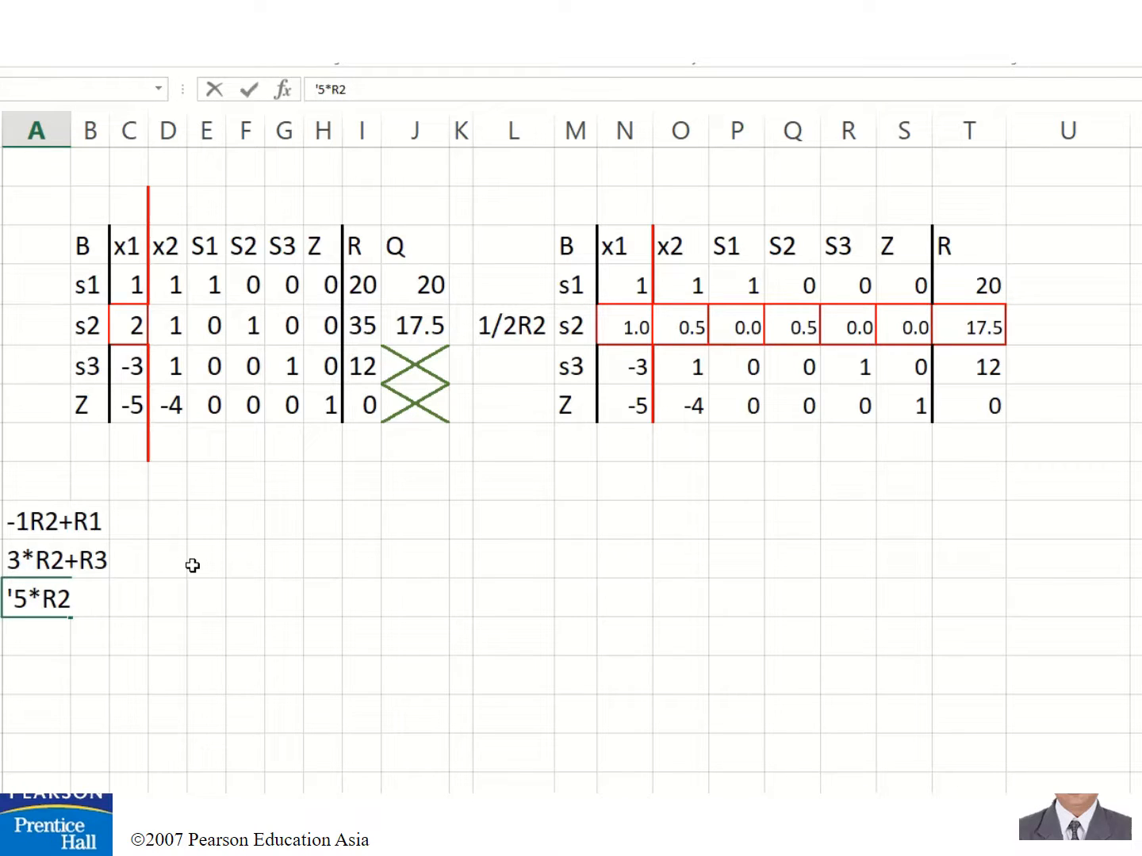
type("+R4")
key("Return")
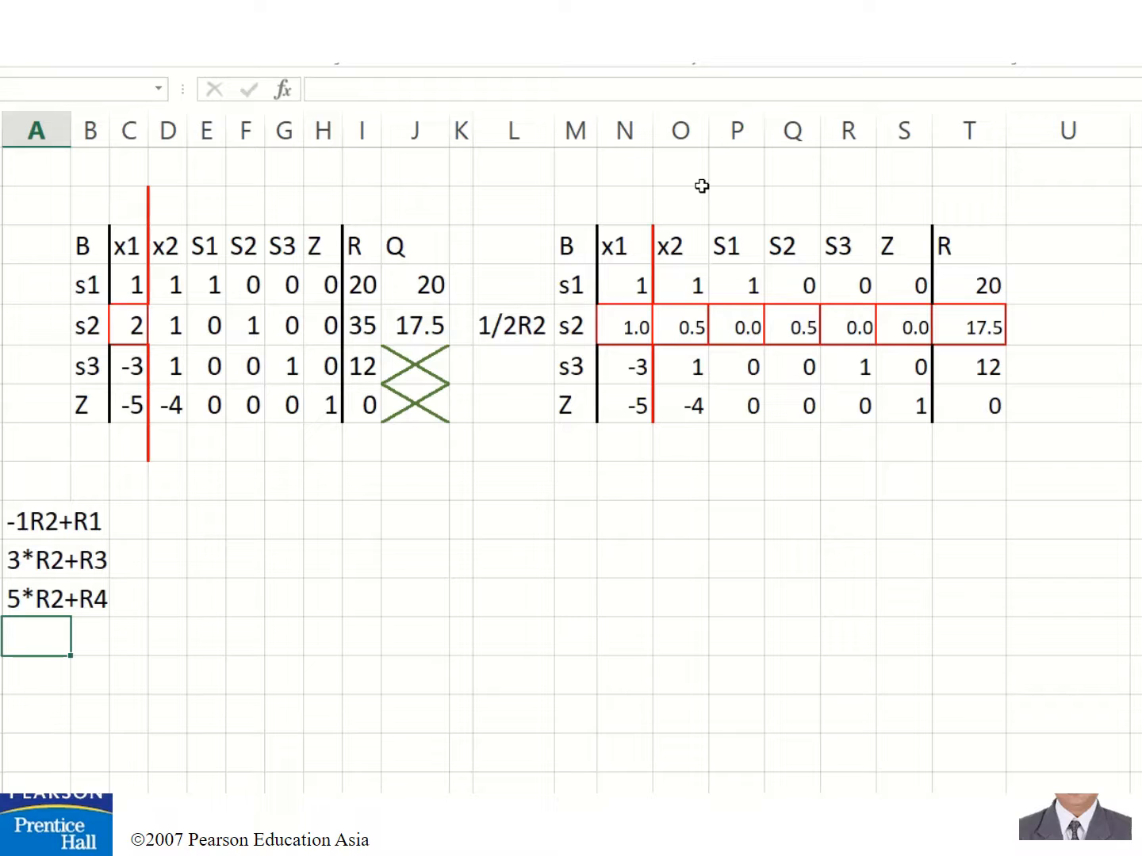
left_click(564, 250)
left_click_drag(565, 250, 1007, 361)
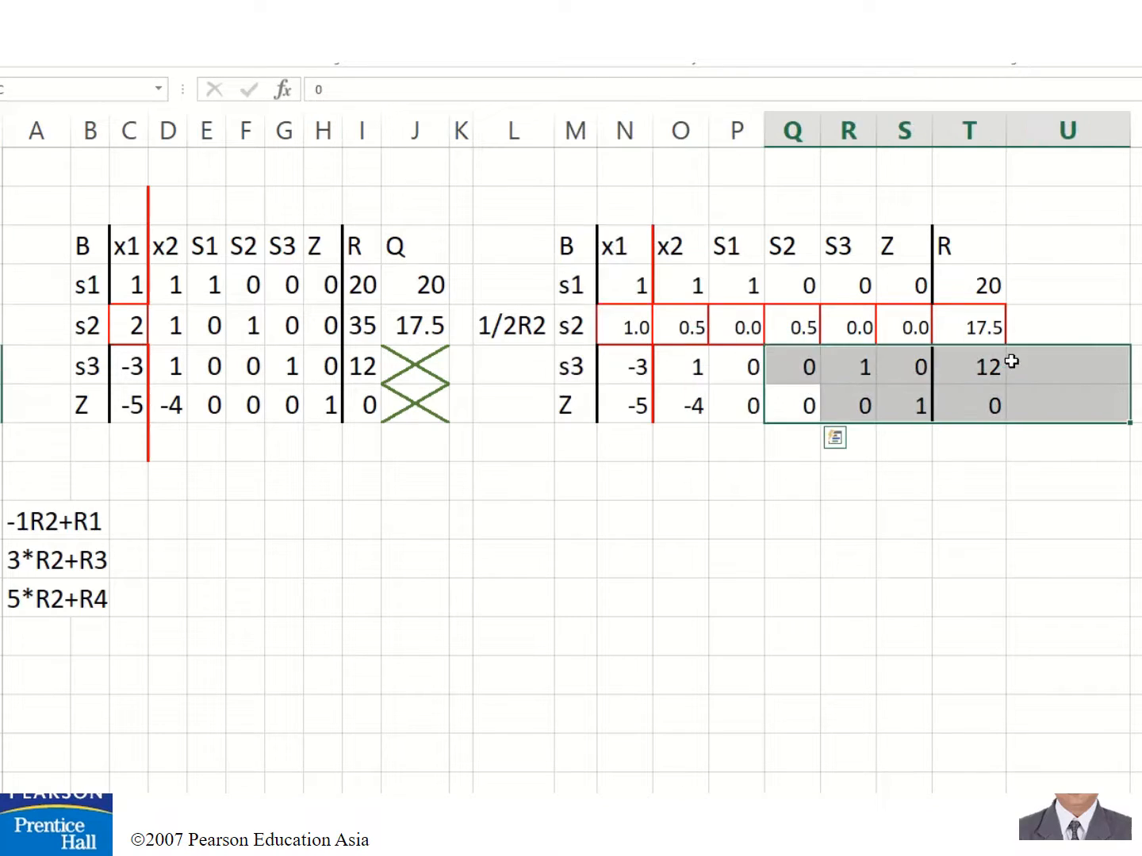
right_click(839, 490)
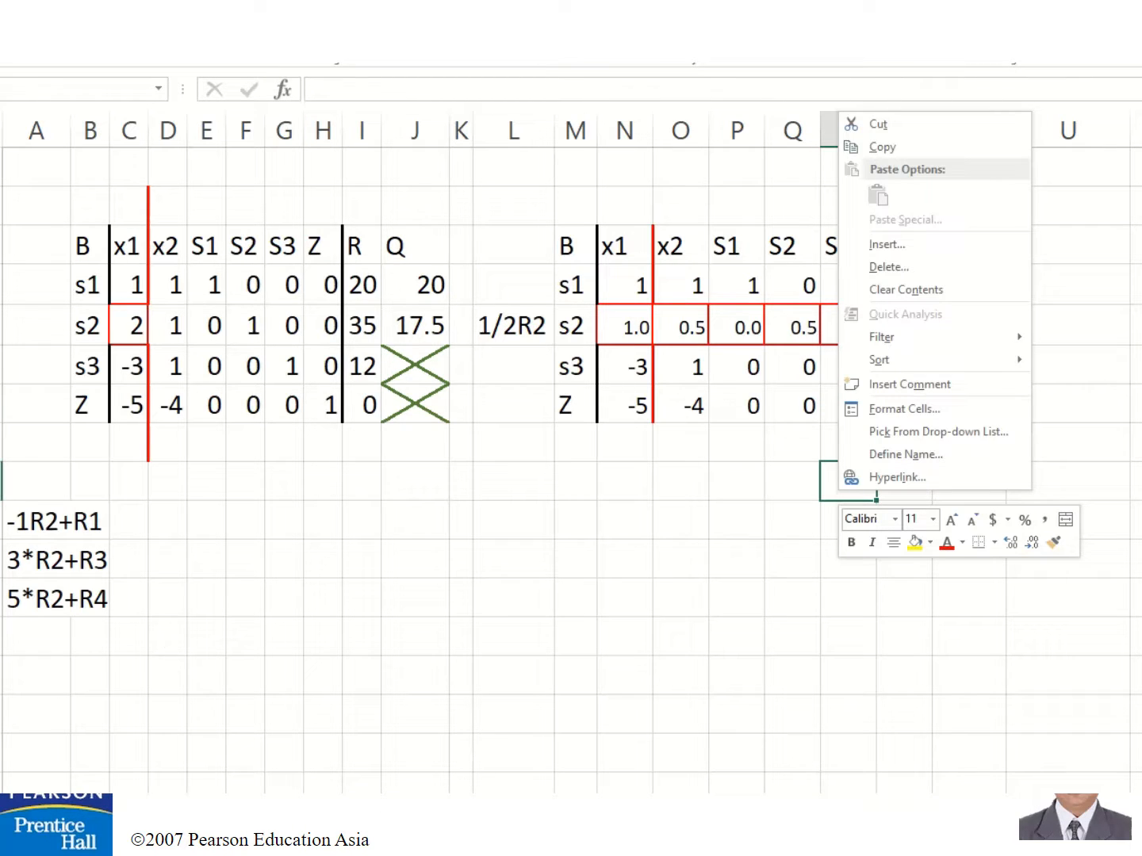
left_click(566, 245)
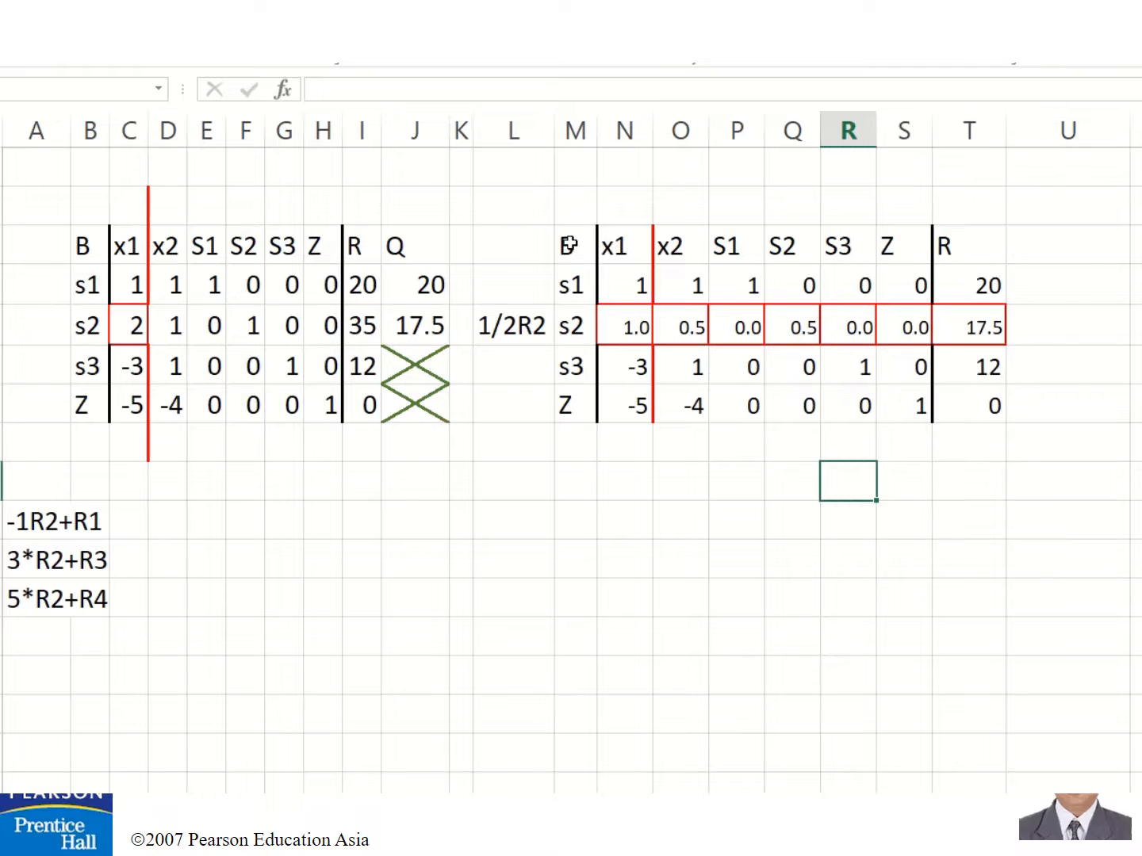
Copy the second tableau (M8:T12) and paste it starting at cell D15, beneath the first tableau
left_click_drag(566, 246, 951, 388)
key("ctrl+c")
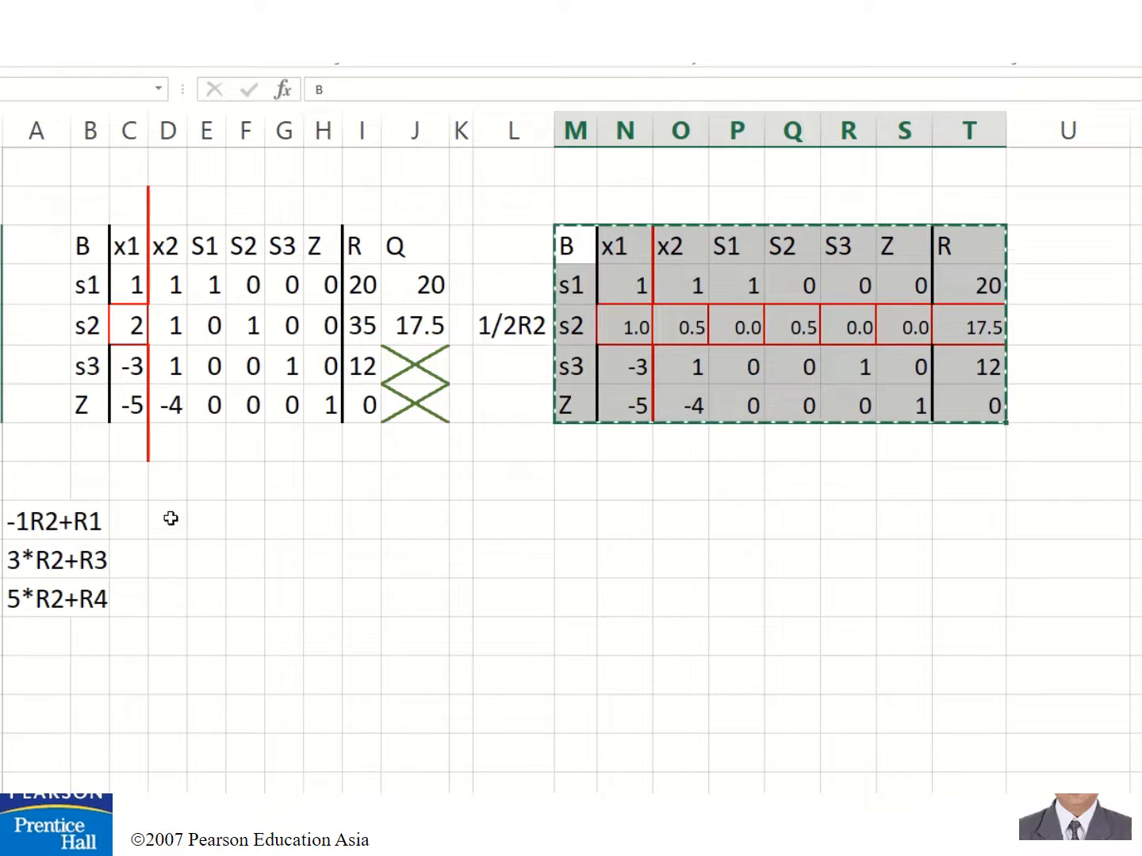
left_click(167, 517)
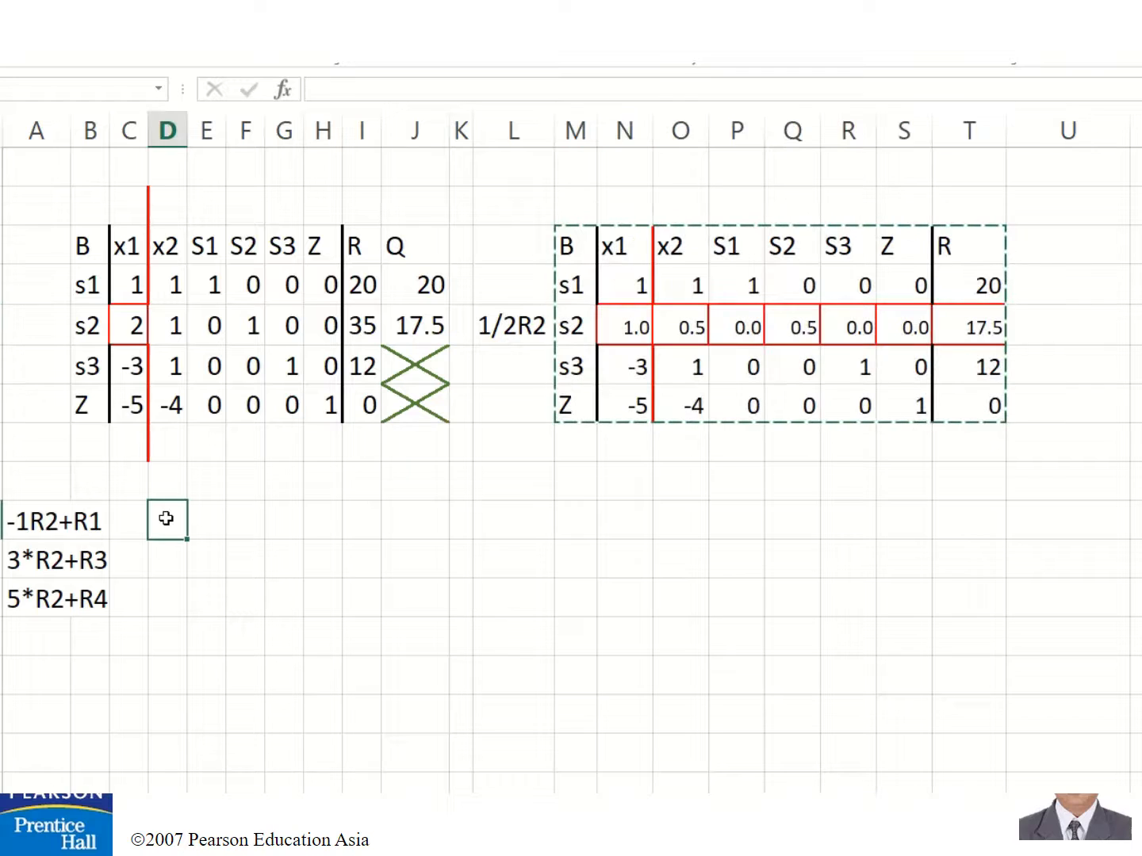
key("ctrl+v")
Set the font size of the whole pasted tableau to 11
scroll(321, 537, "down", 2)
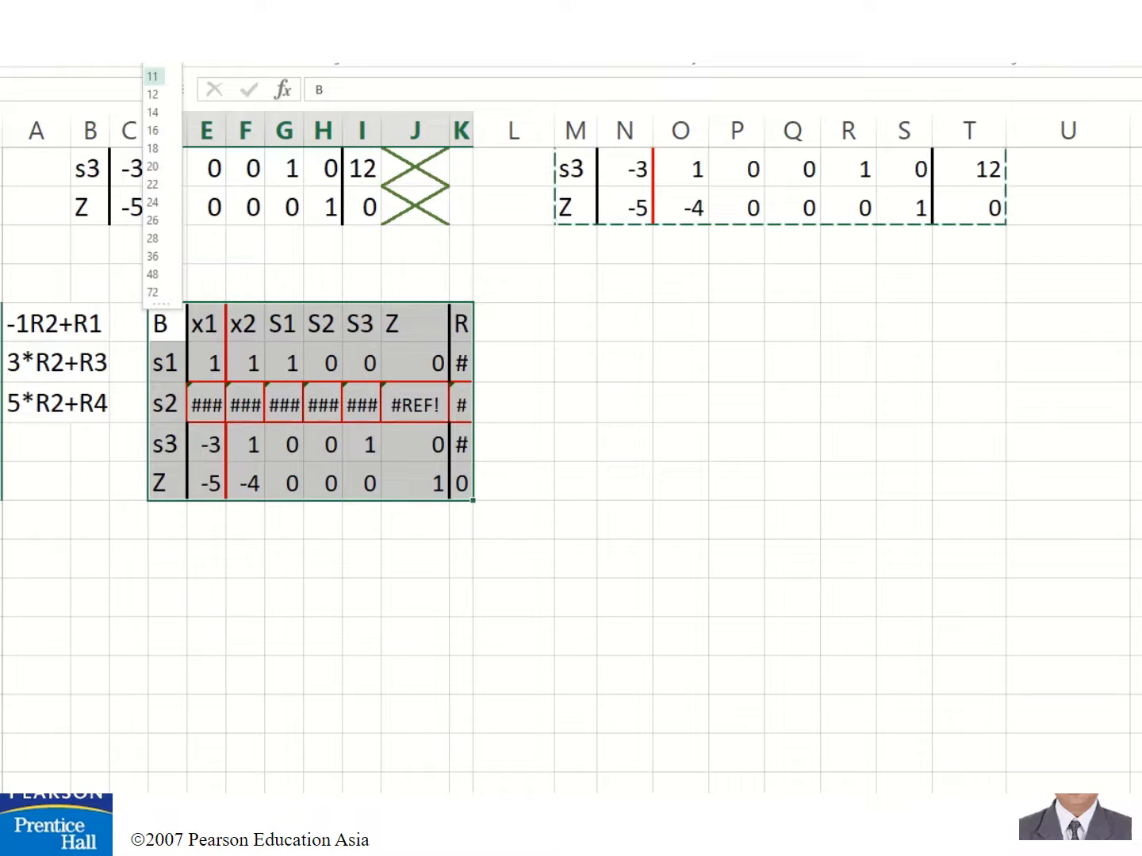
left_click(174, 53)
left_click(152, 76)
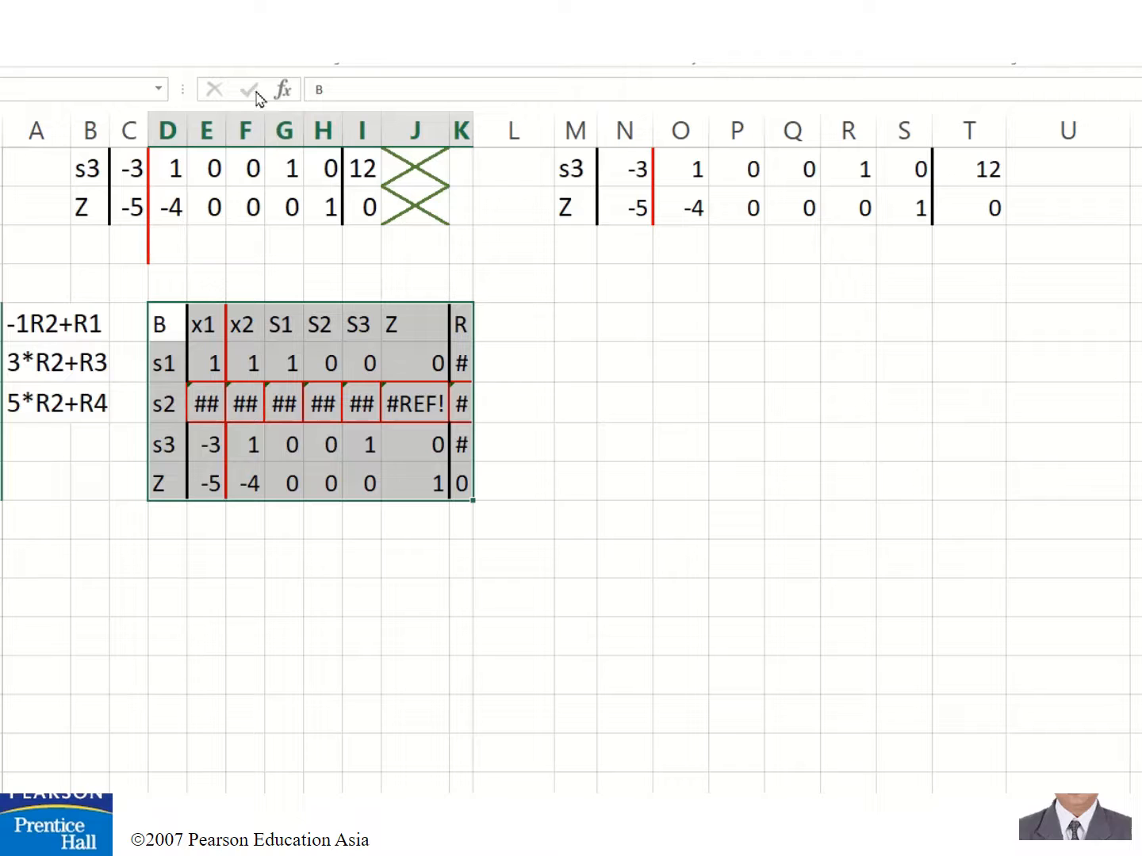
key("alt+h")
key("f")
key("k")
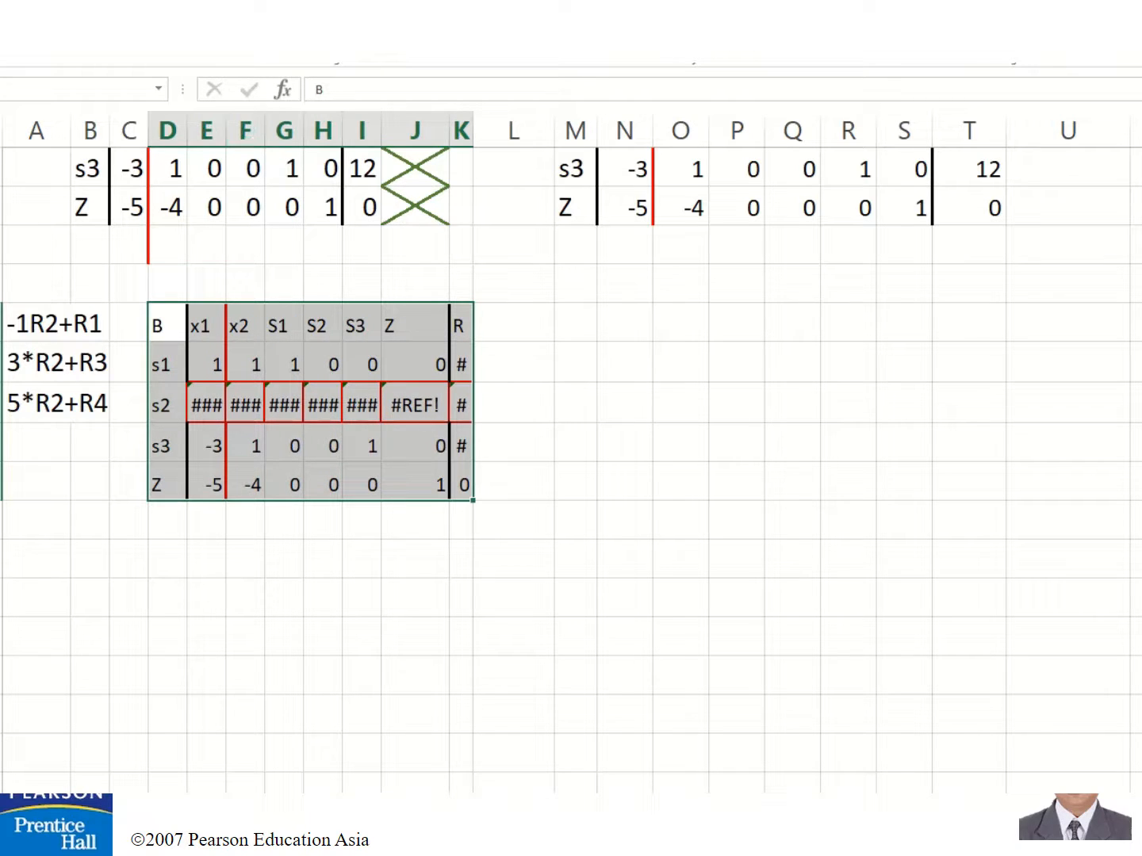
key("alt+h")
key("f")
key("g")
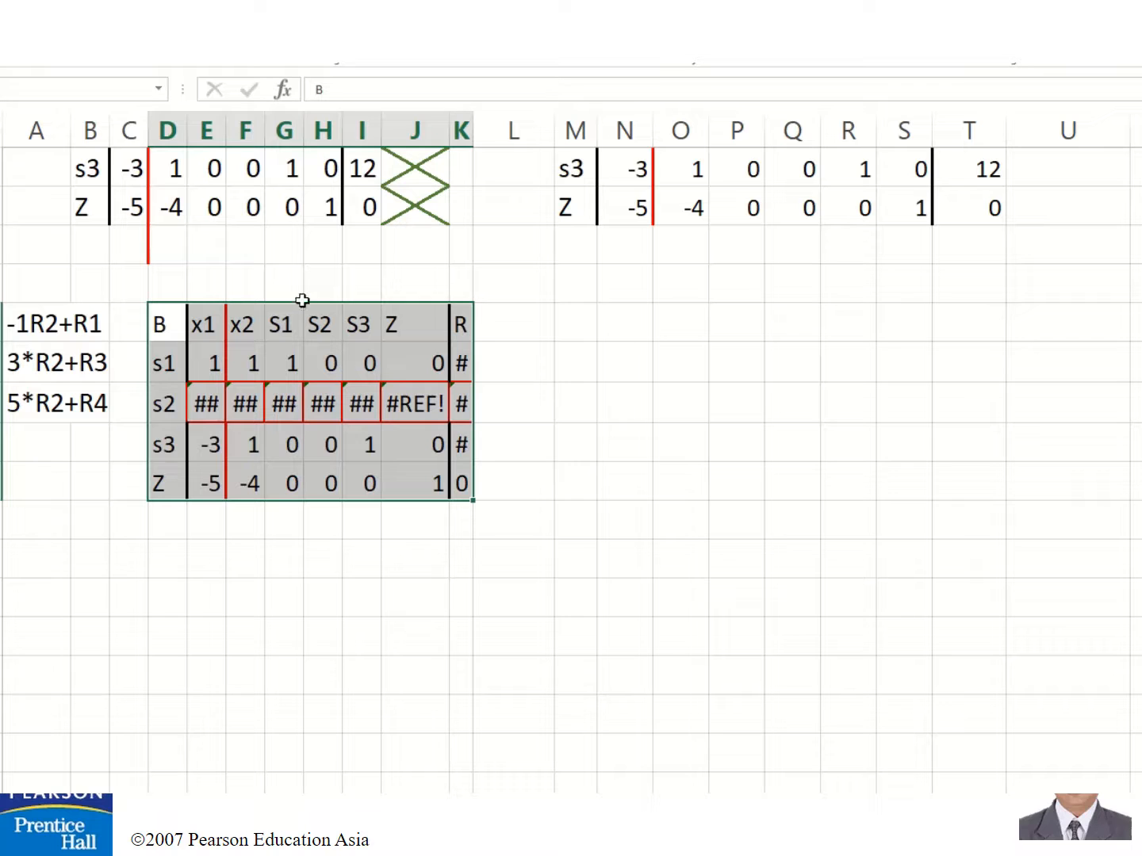
scroll(298, 344, "up", 2)
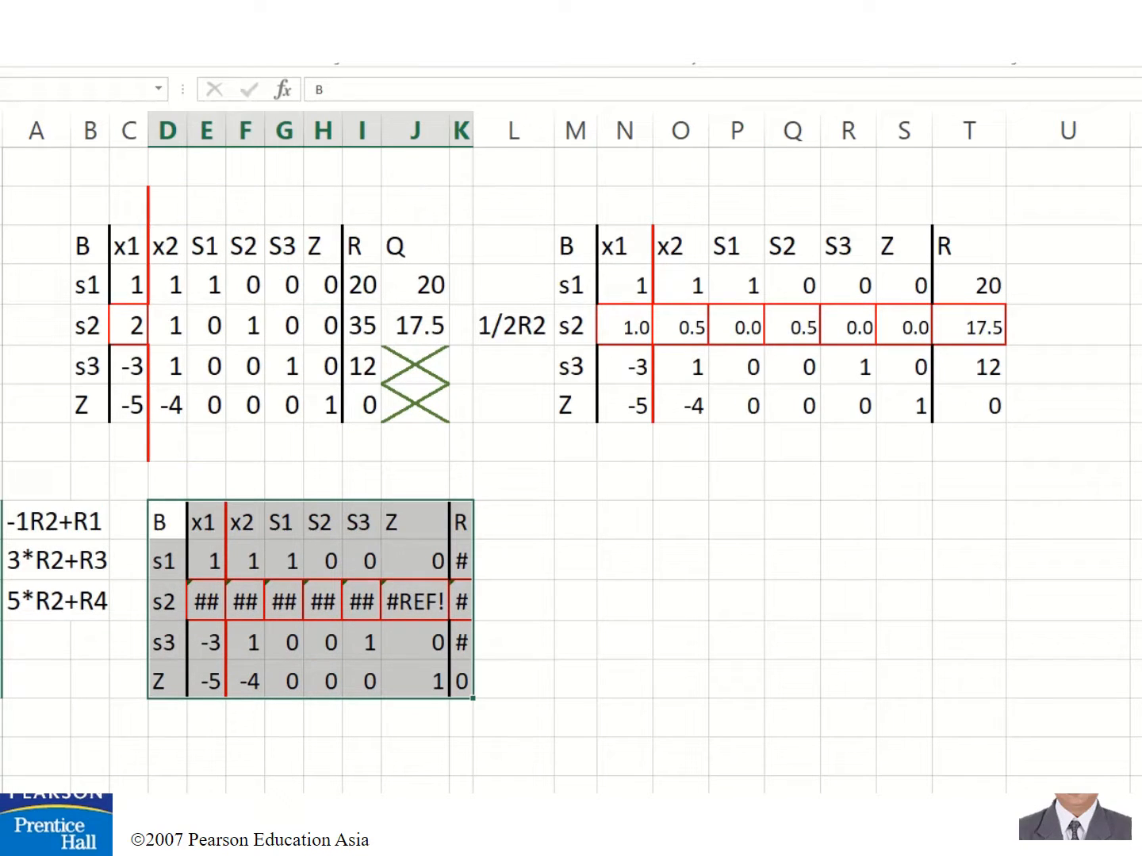
left_click(583, 10)
left_click(583, 10)
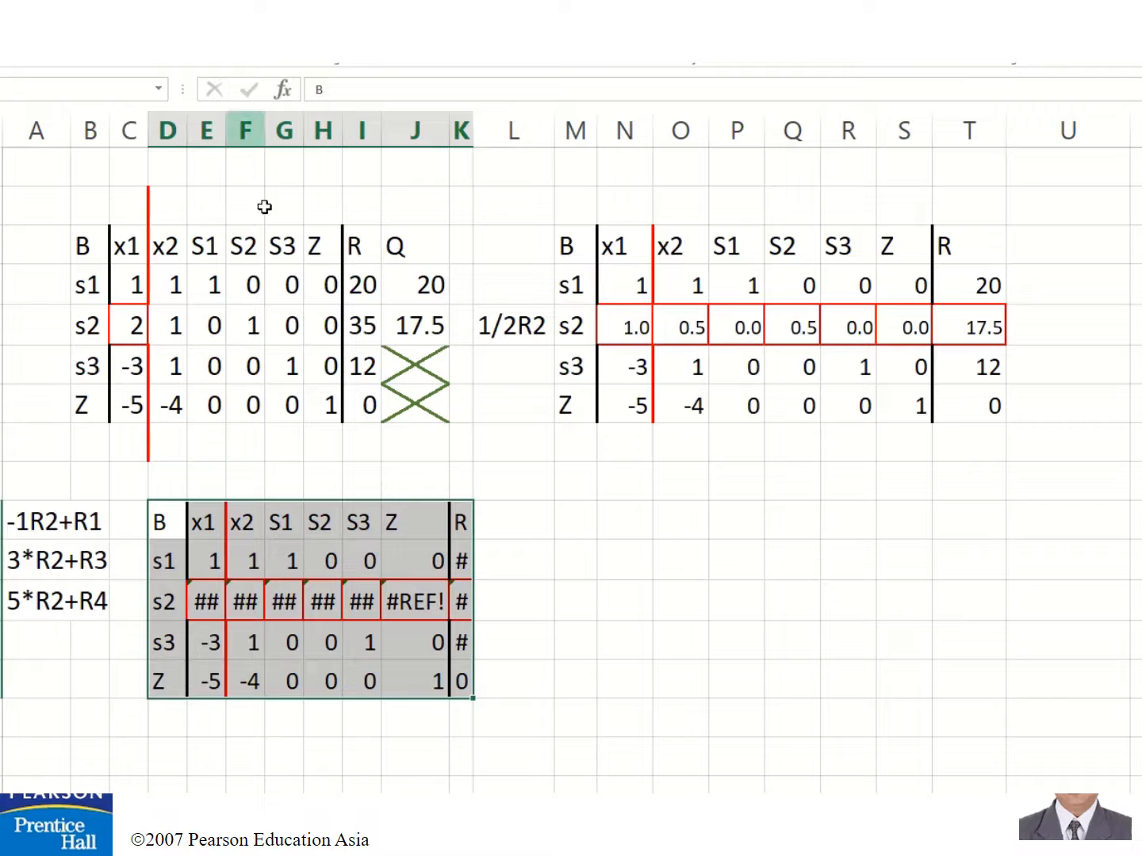
Widen columns D through K together to one equal width for the pasted tableau's values
left_click(232, 486)
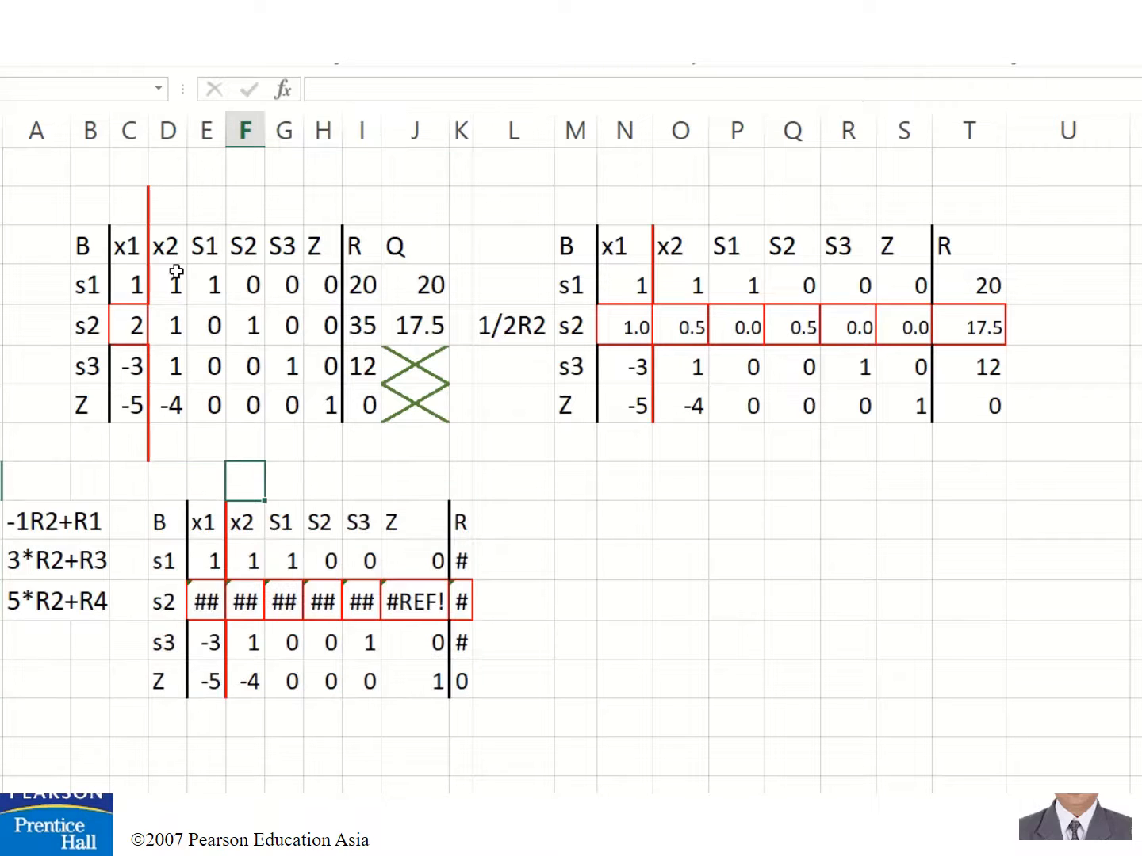
left_click_drag(168, 129, 460, 153)
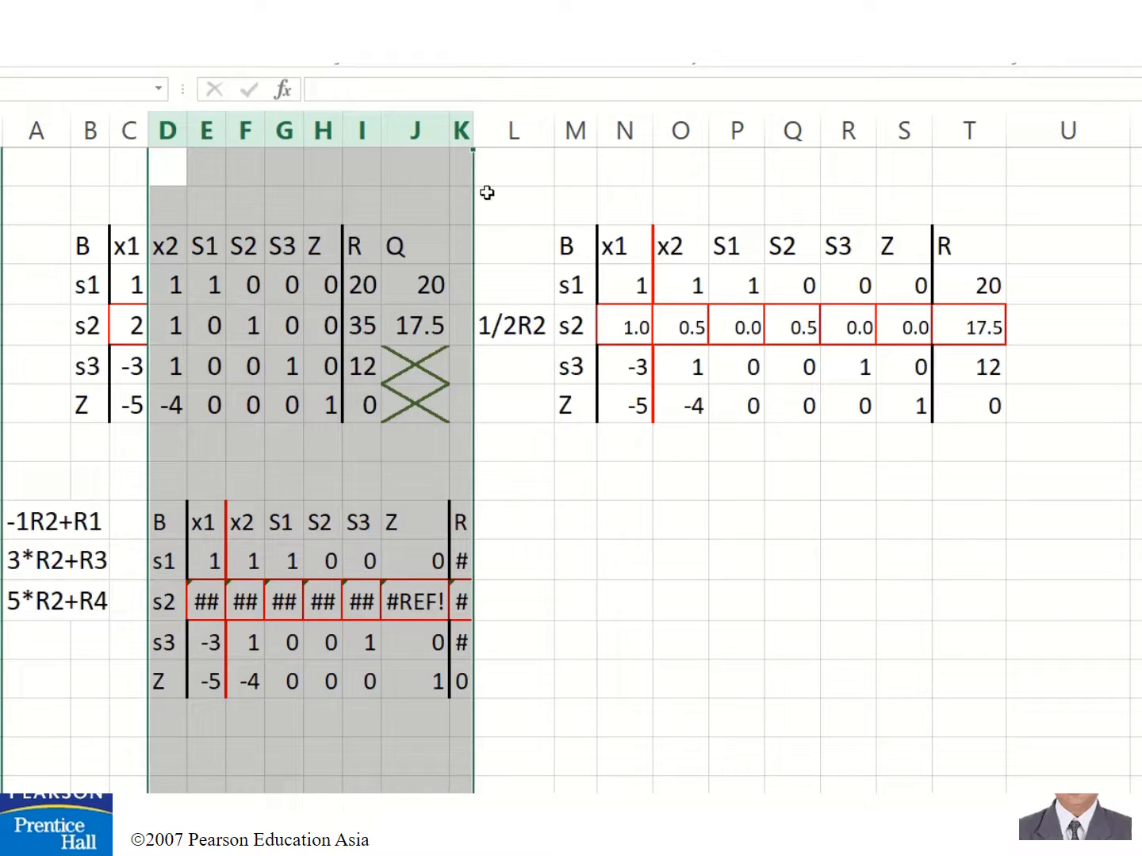
left_click_drag(474, 132, 496, 145)
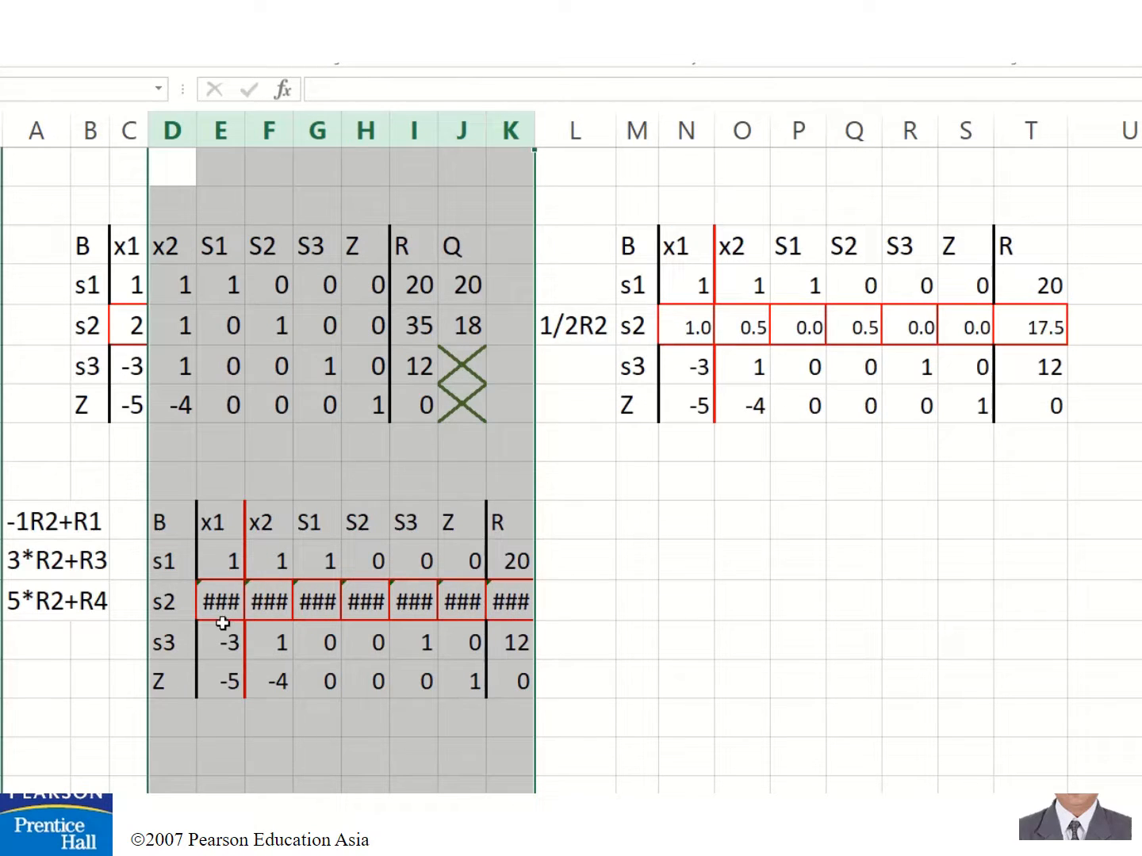
Replace the broken s2 row of the pasted tableau by entering =N10 in E17 and filling it across to K17
left_click_drag(222, 603, 523, 610)
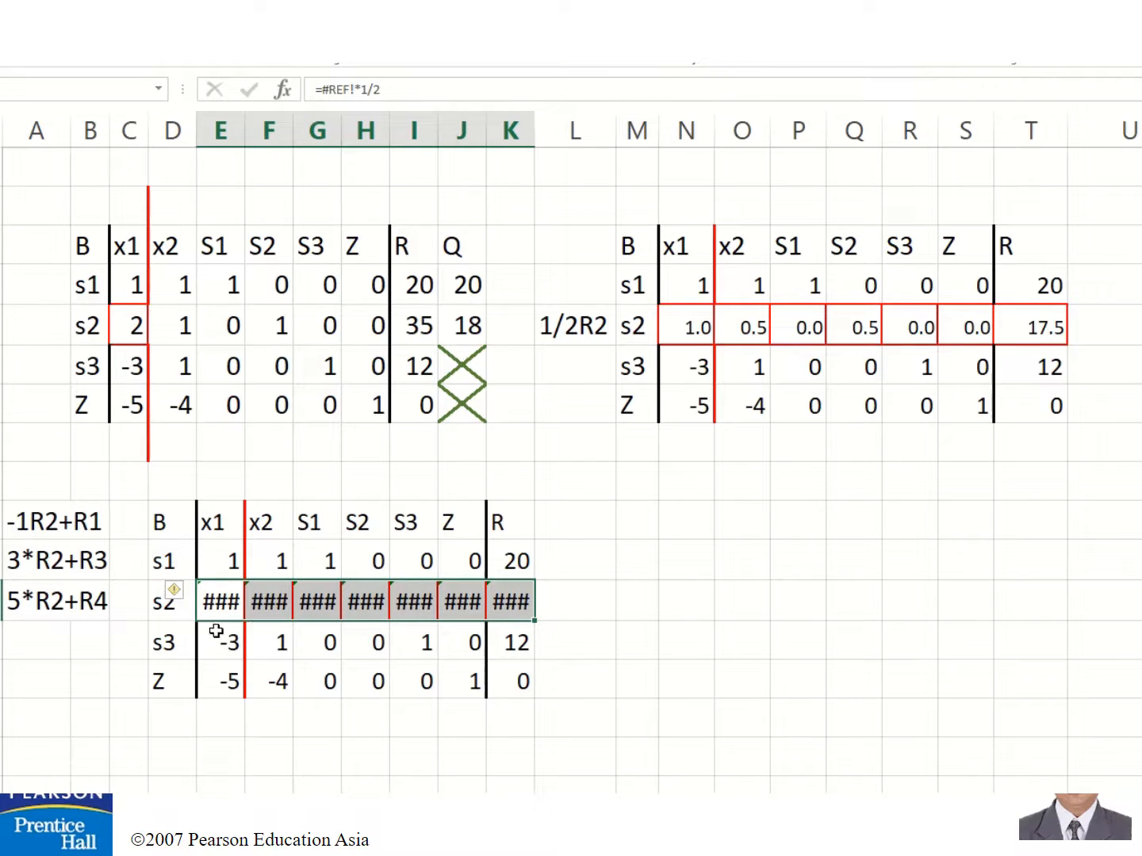
left_click(214, 610)
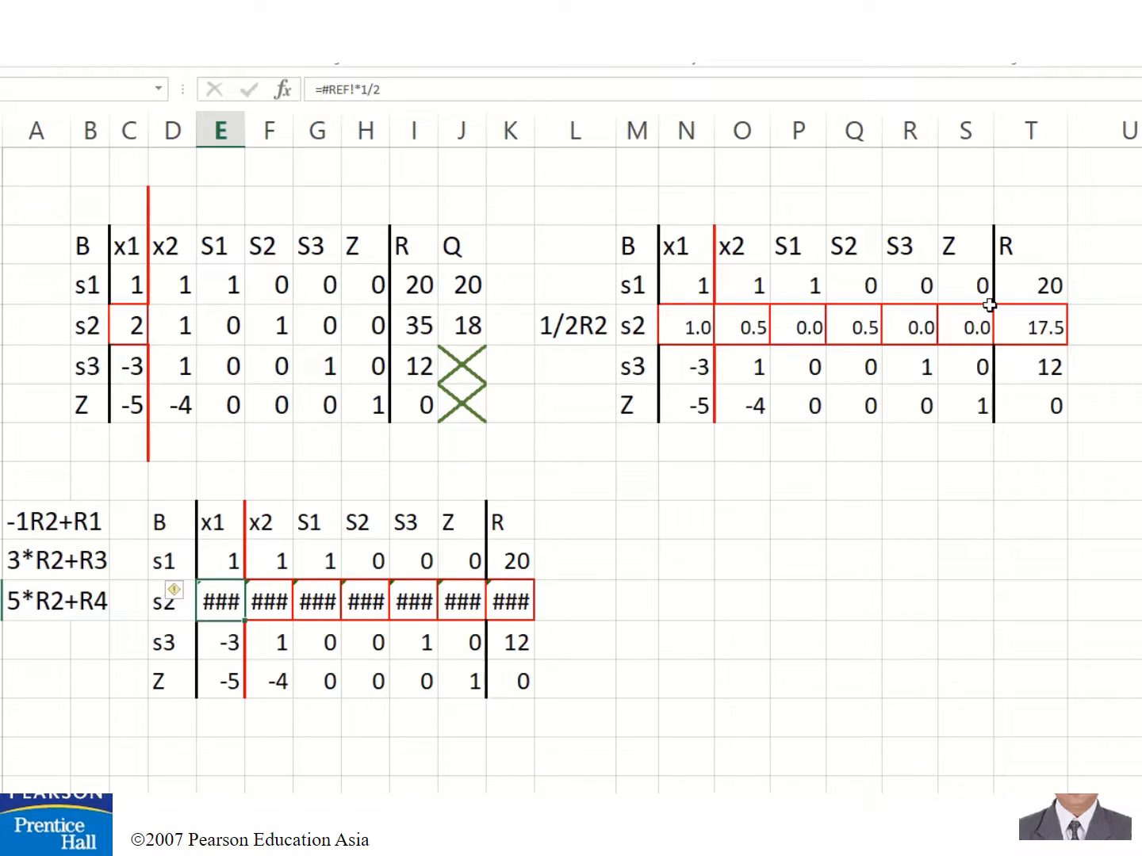
type("=")
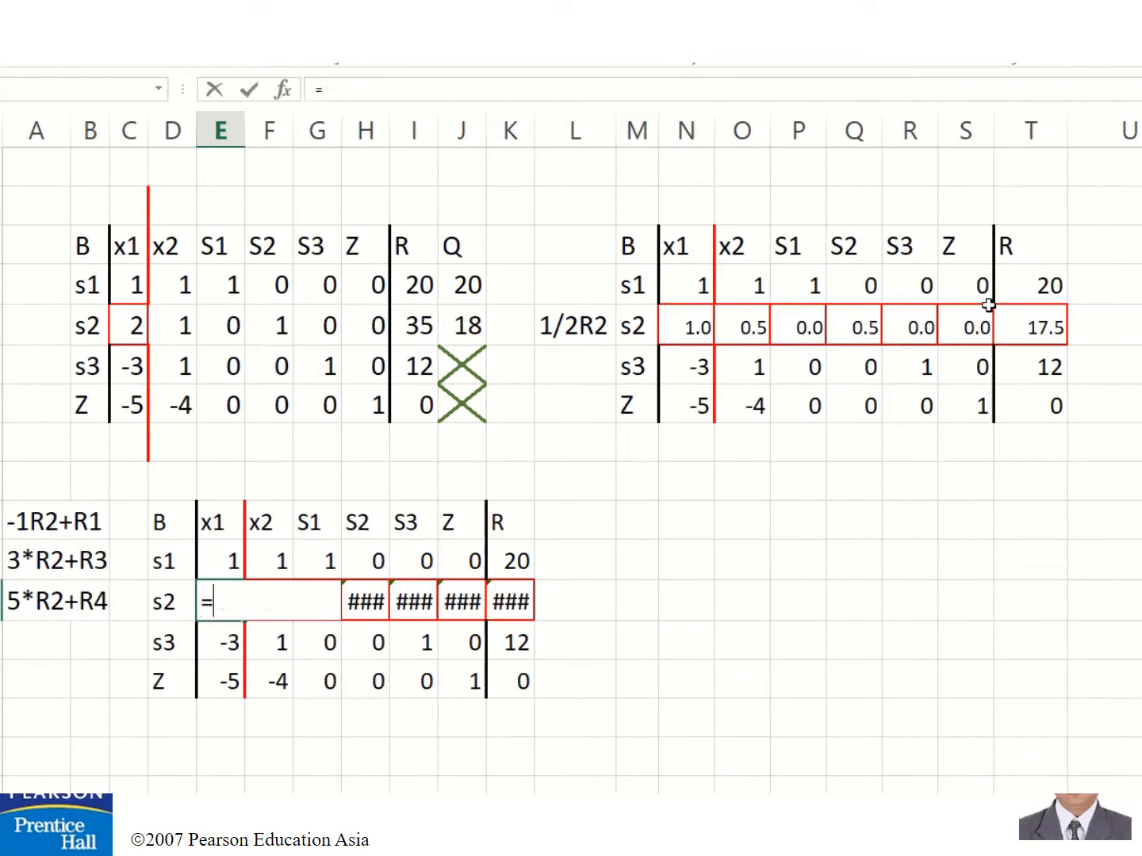
left_click(697, 333)
key("Return")
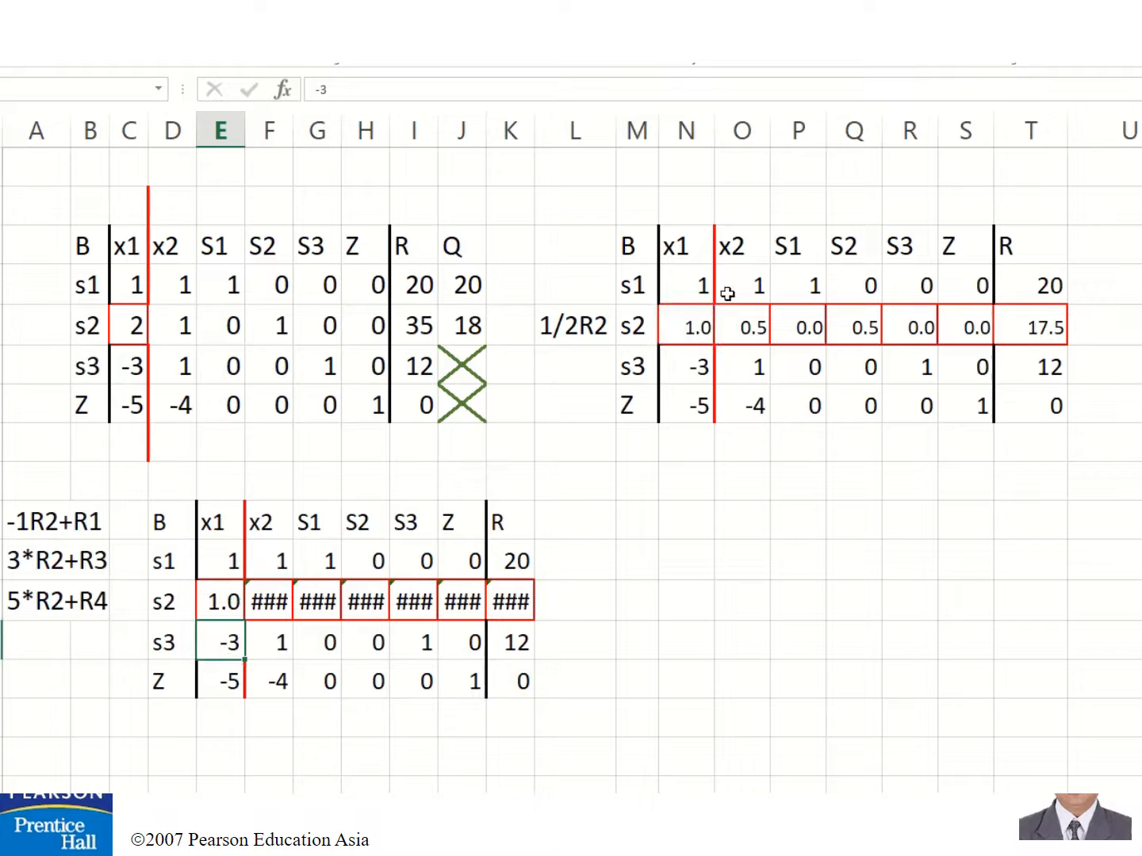
left_click(218, 609)
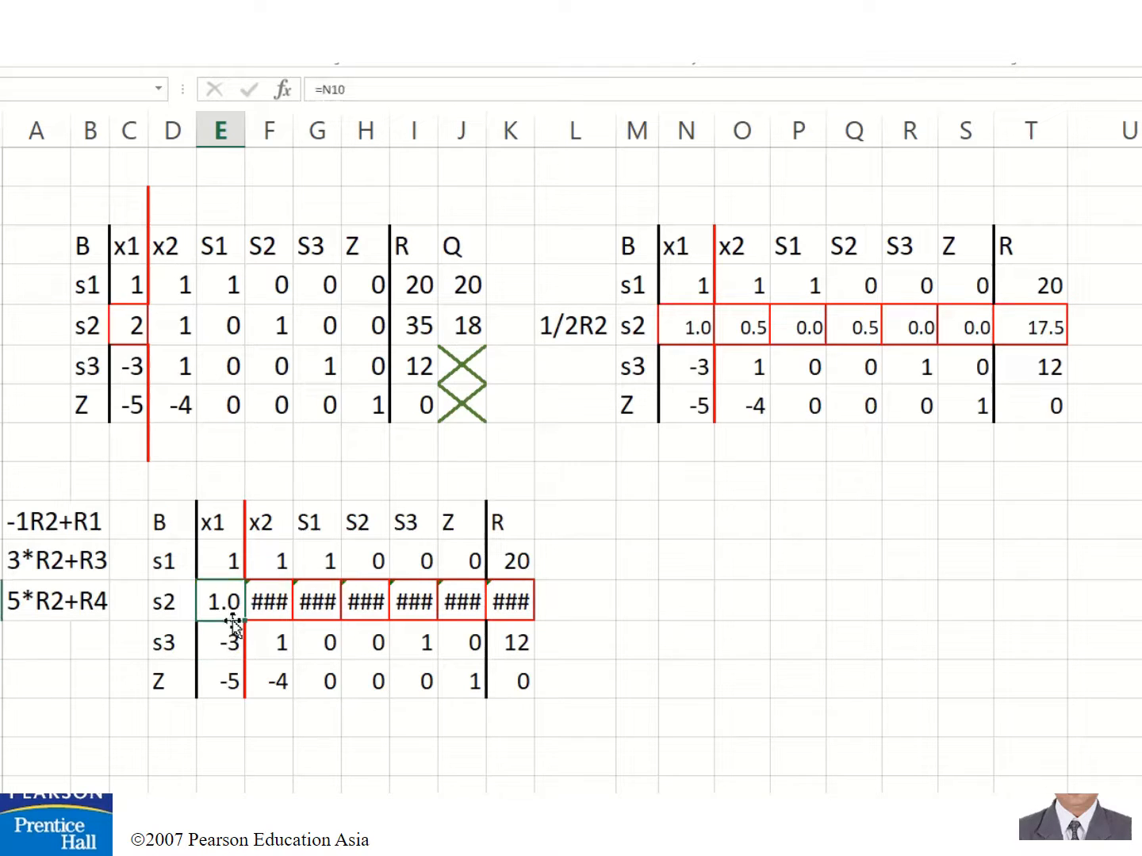
left_click_drag(246, 622, 520, 626)
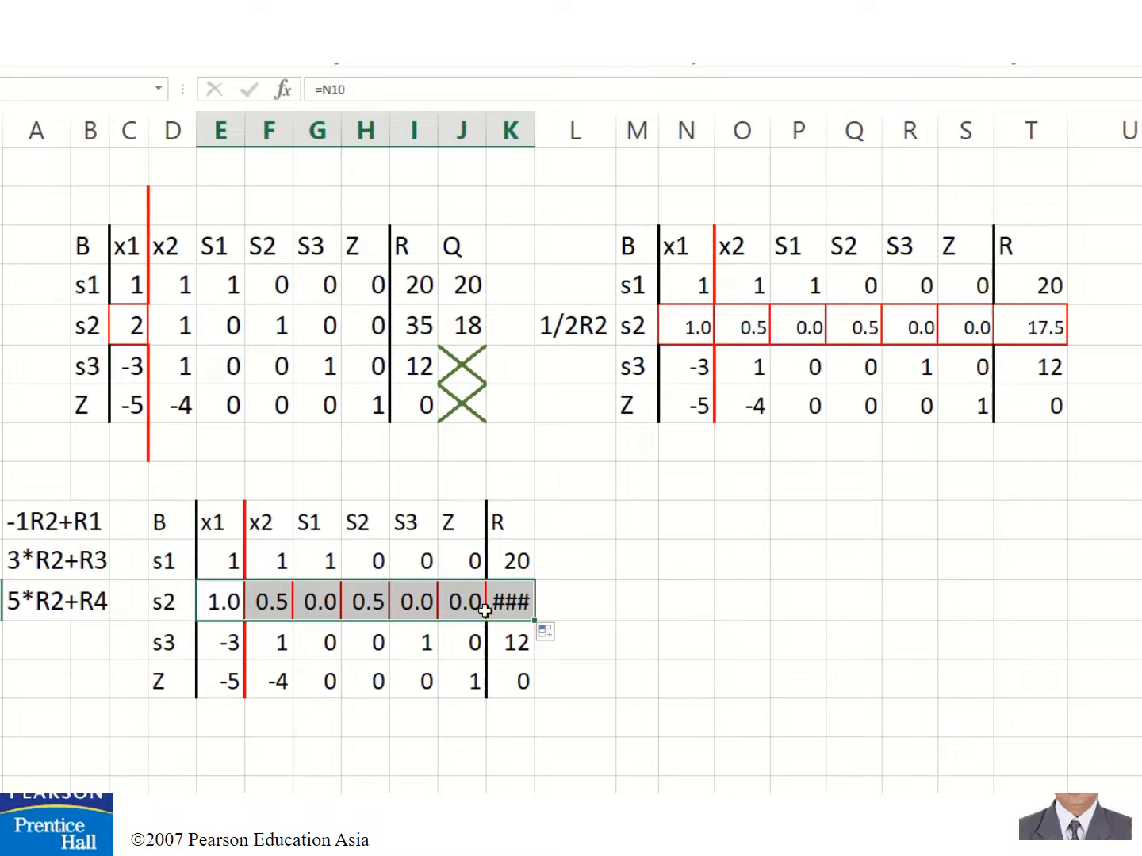
Widen column K slightly to fit the s2 row's R value in K17
left_click(522, 591)
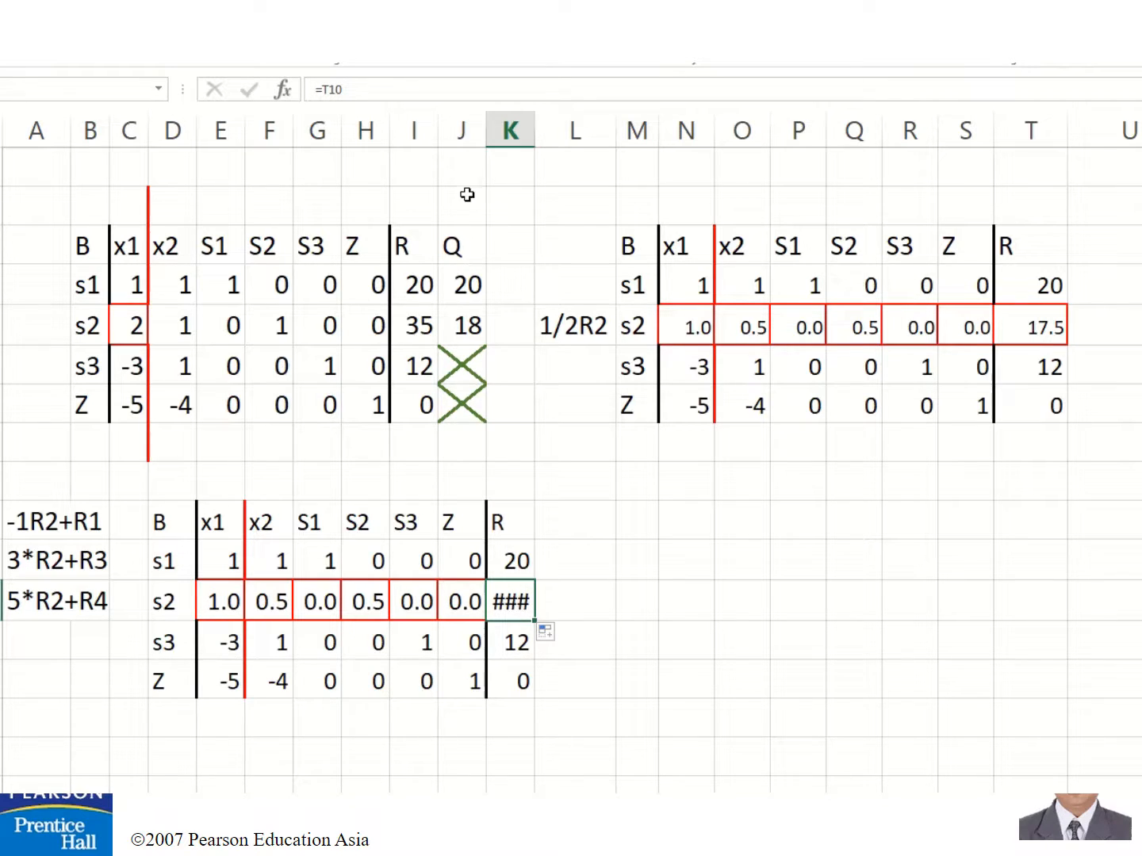
left_click_drag(533, 127, 544, 131)
left_click(423, 655)
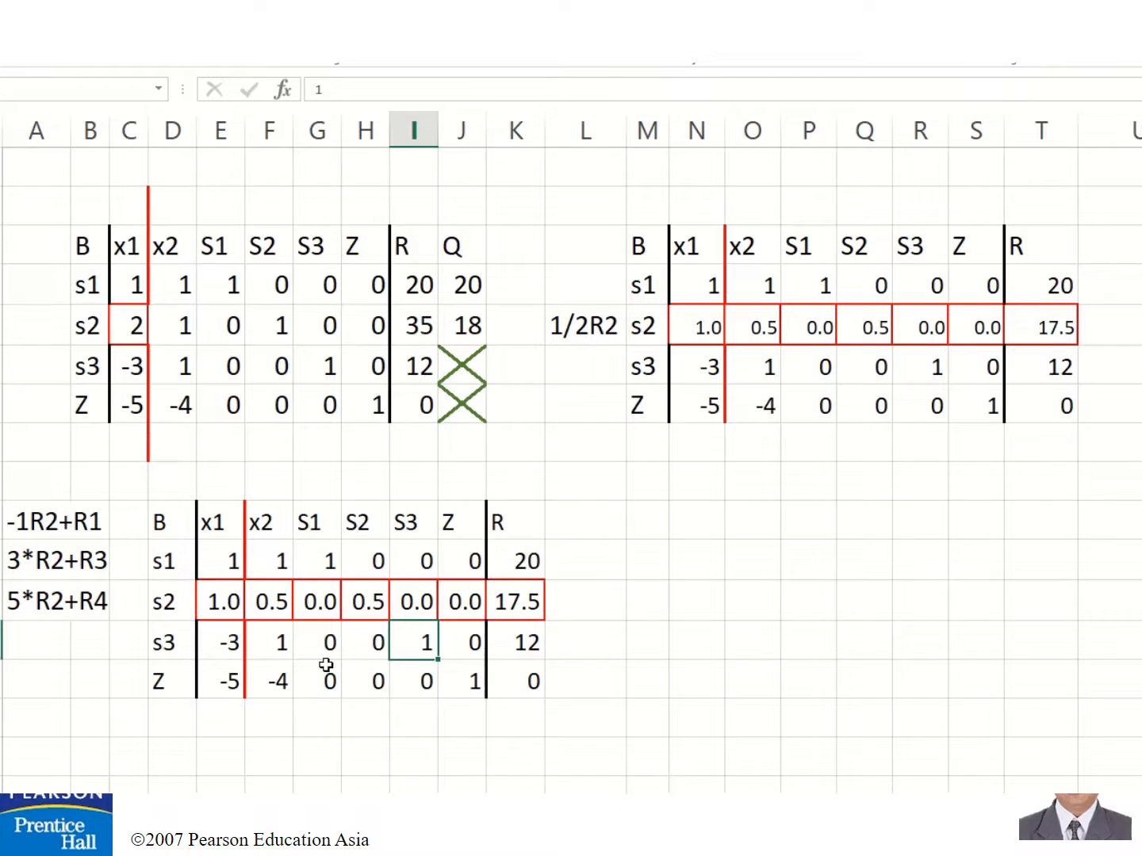
Apply the row operation -1R2+R1 to the s1 row by entering =-1*E17+N9 in E16 and filling it across to K16
left_click(234, 642)
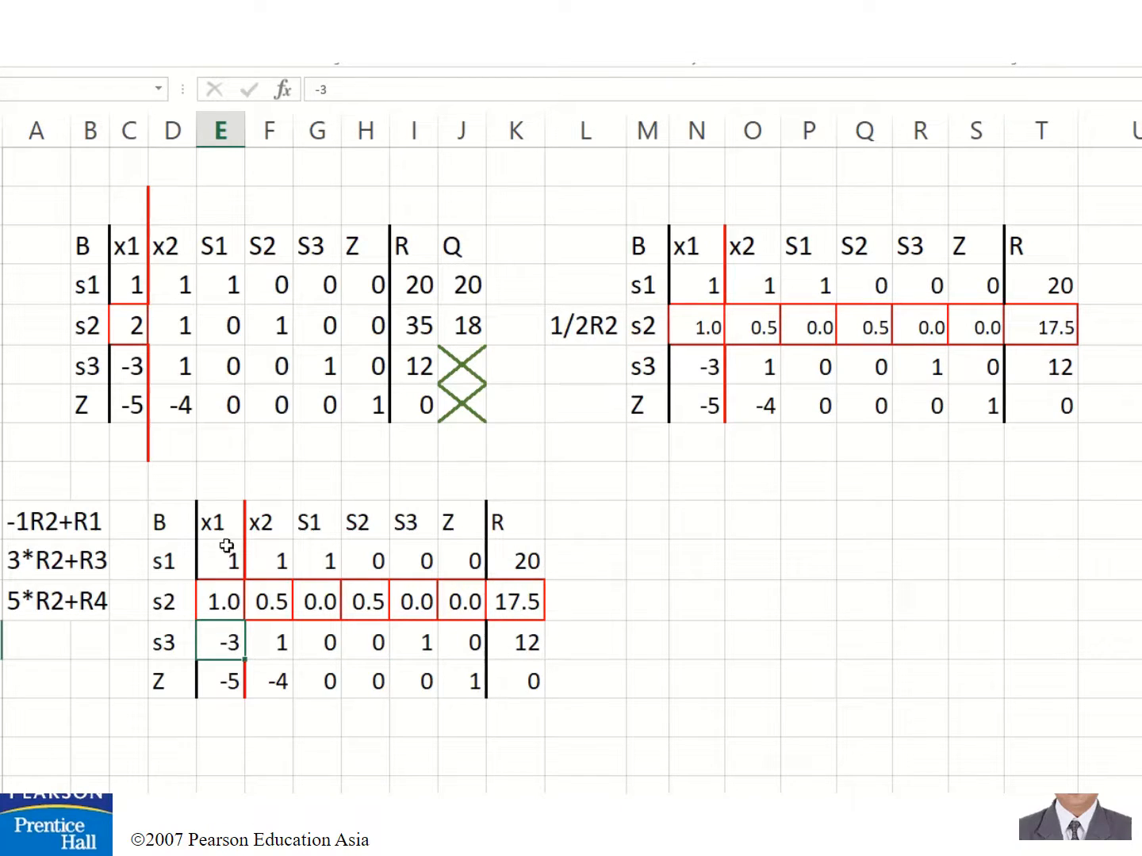
left_click(20, 527)
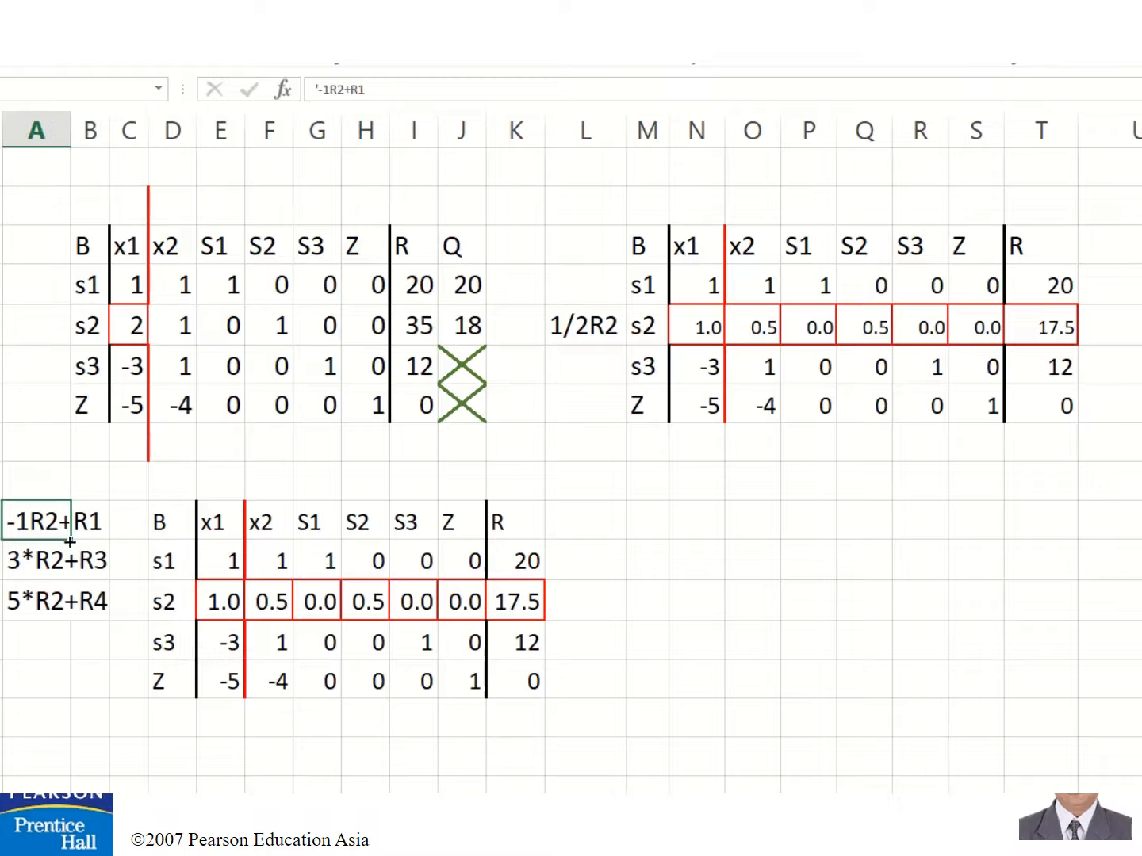
left_click(226, 567)
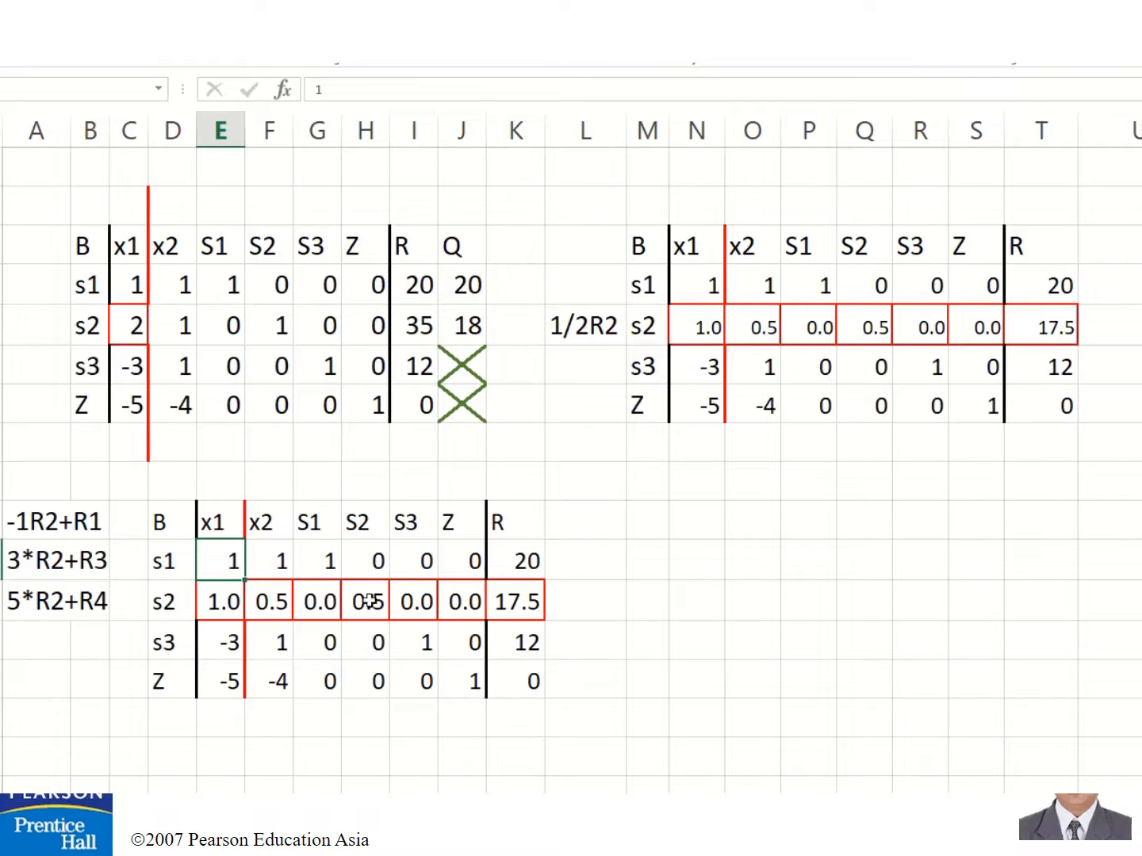
type("=-1*")
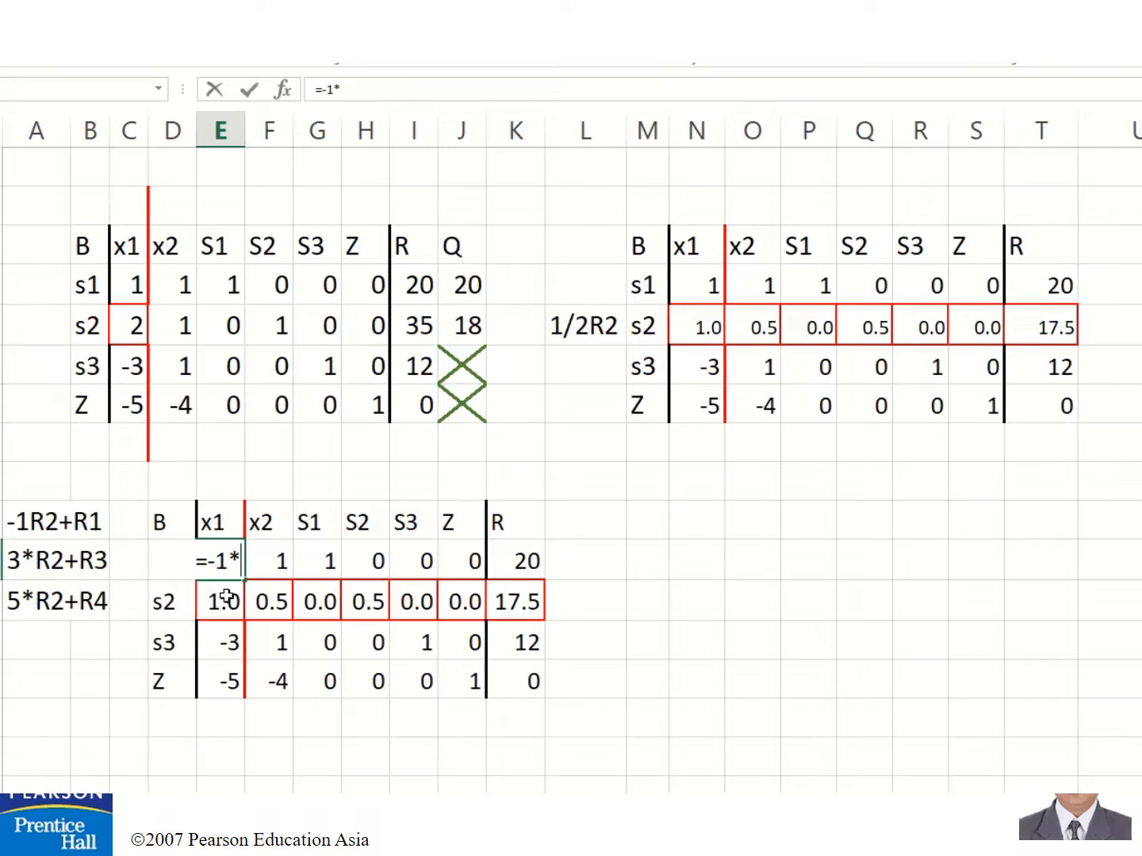
left_click(226, 597)
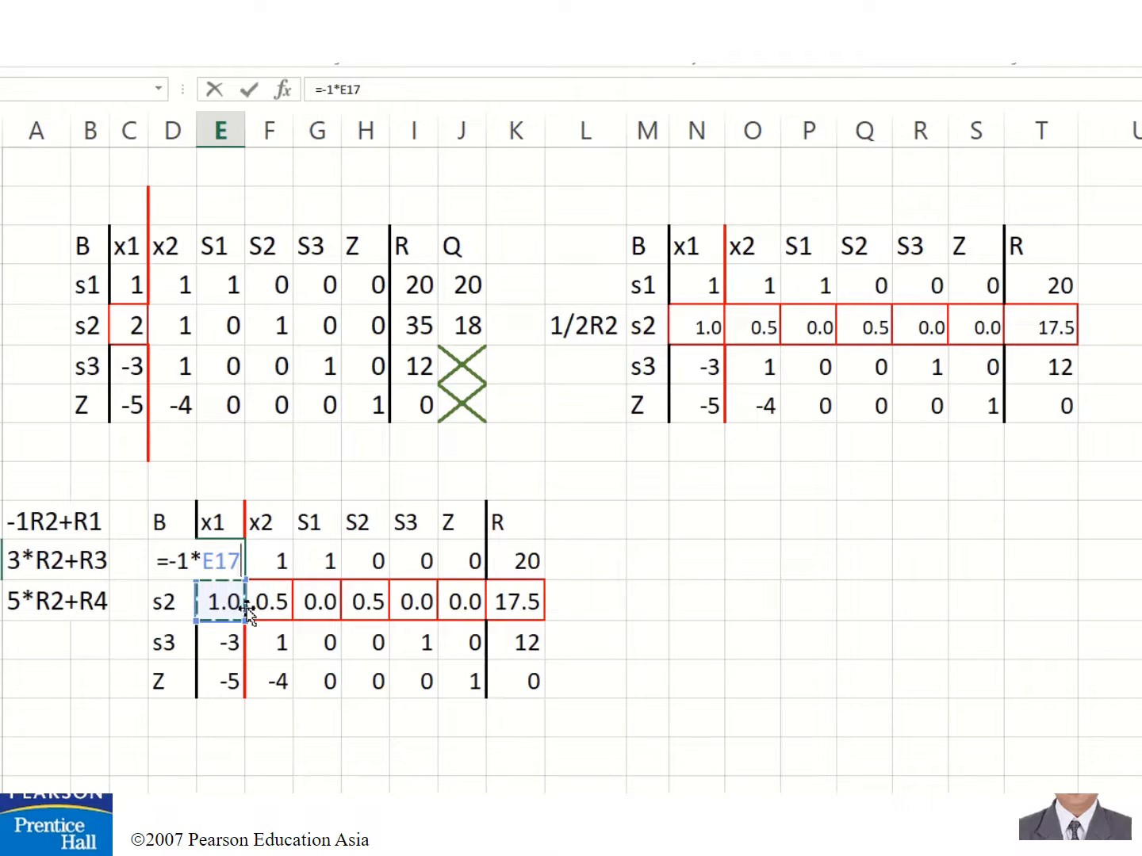
type("+")
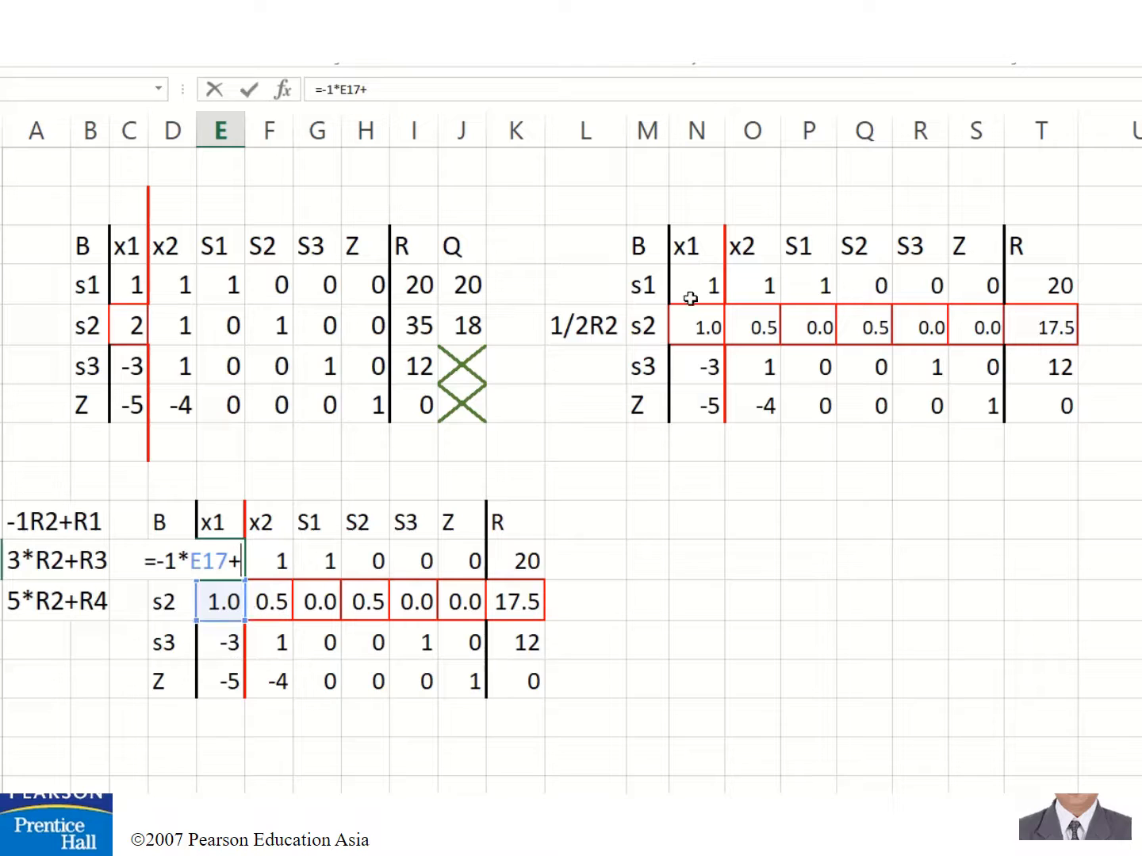
left_click(715, 288)
key("Return")
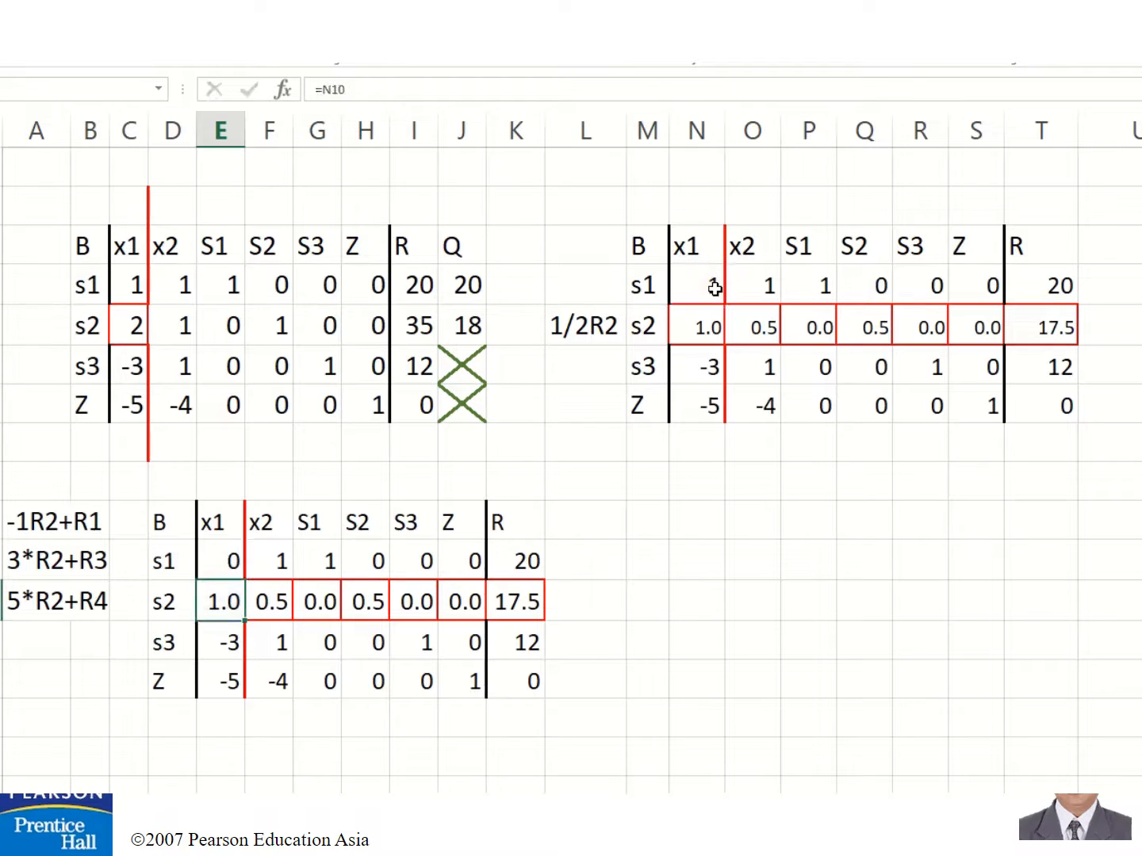
left_click(230, 563)
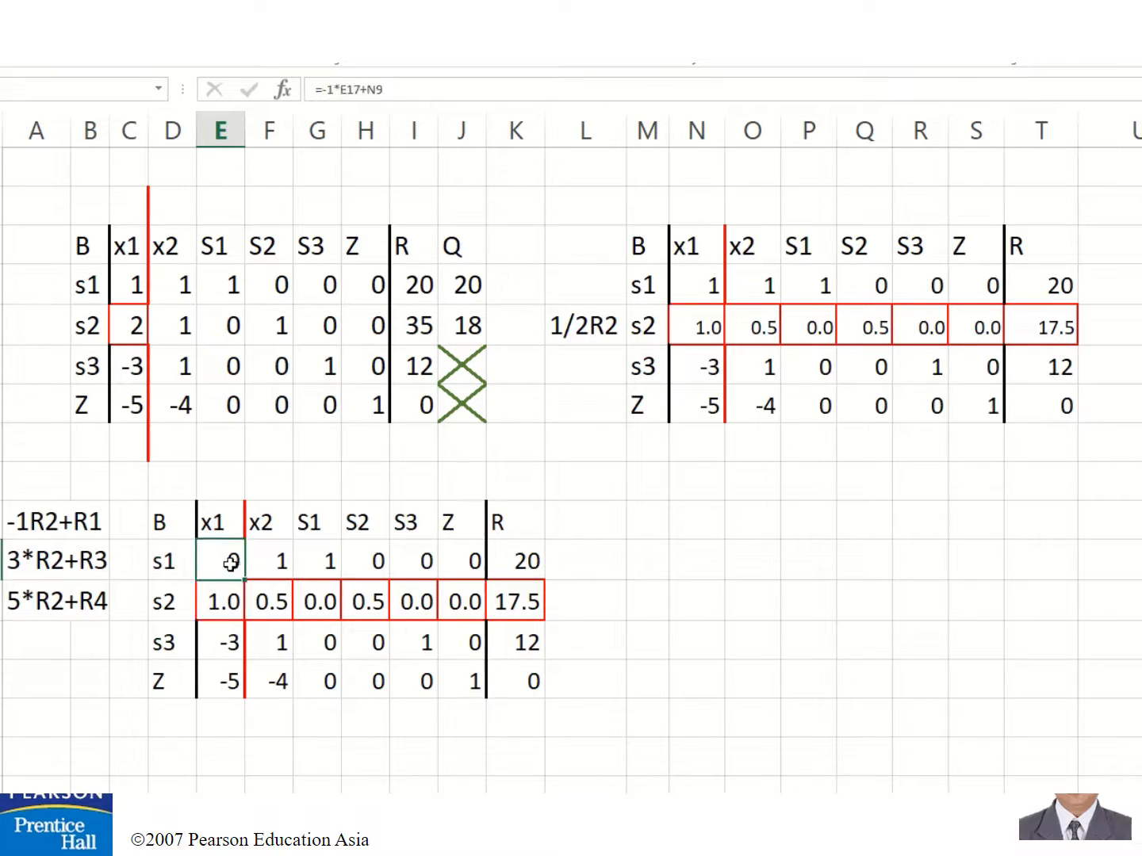
left_click_drag(245, 580, 539, 572)
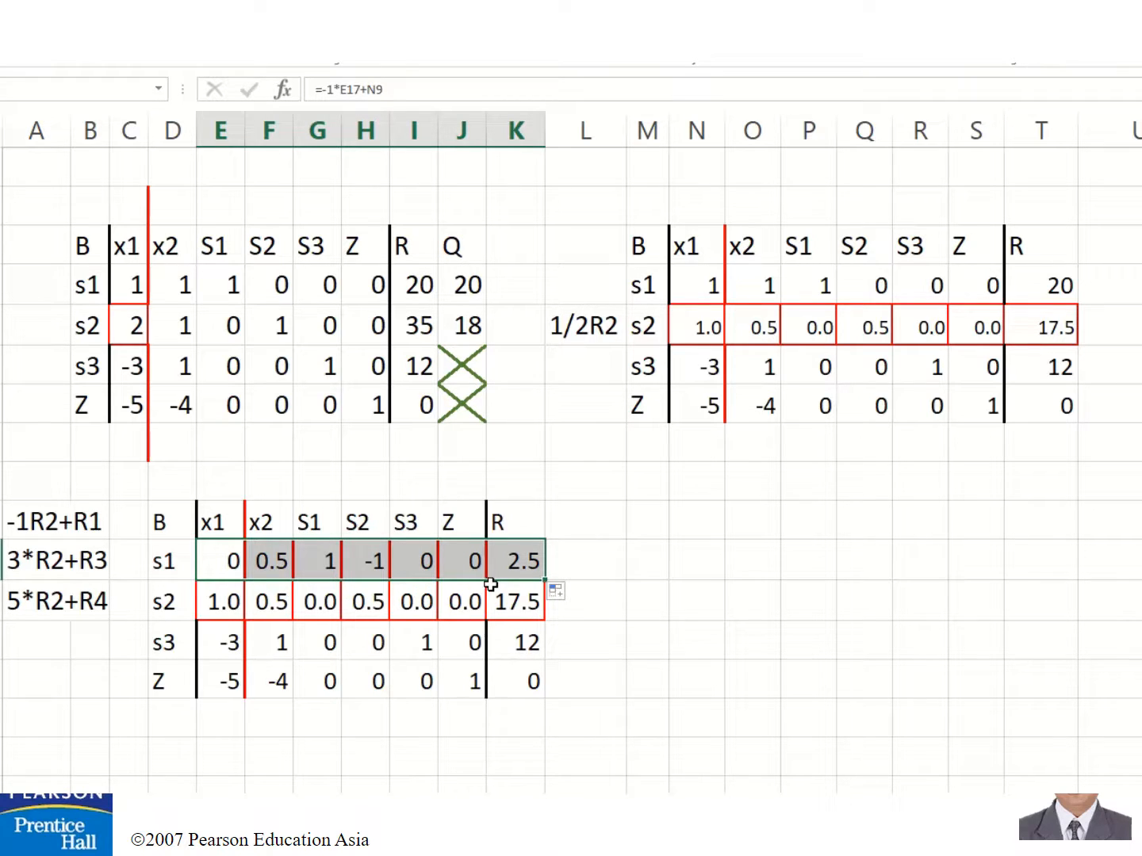
Apply the row operation 3*R2+R3 to the s3 row by entering =3*E17+N11 in E18 and filling it across to K18
left_click(223, 648)
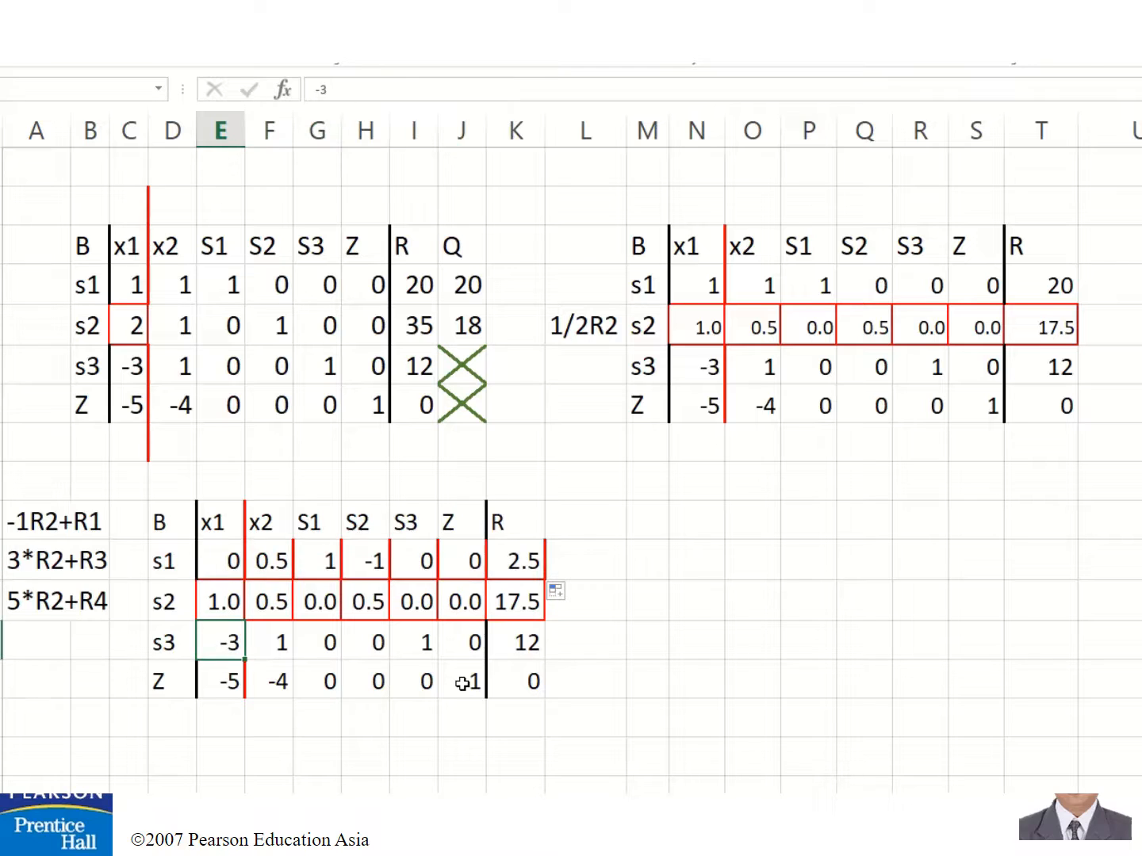
type("=")
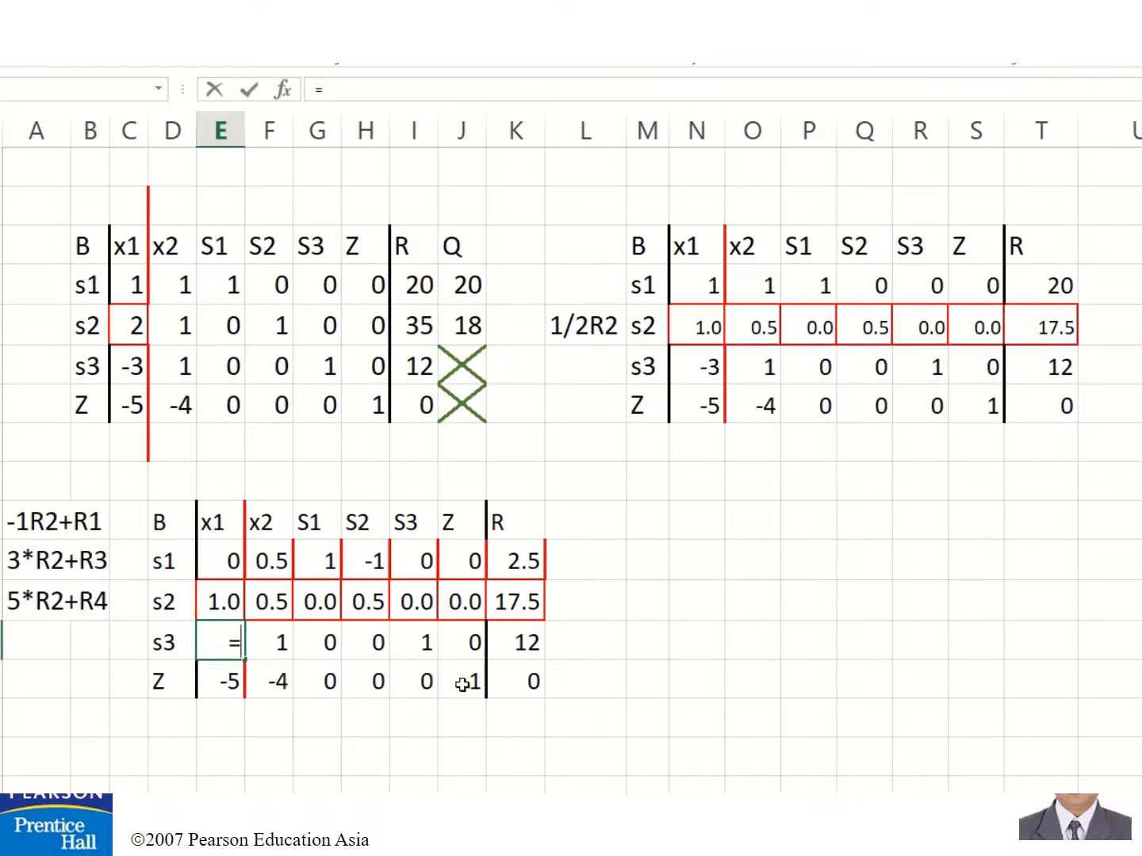
type("3*")
key("Up")
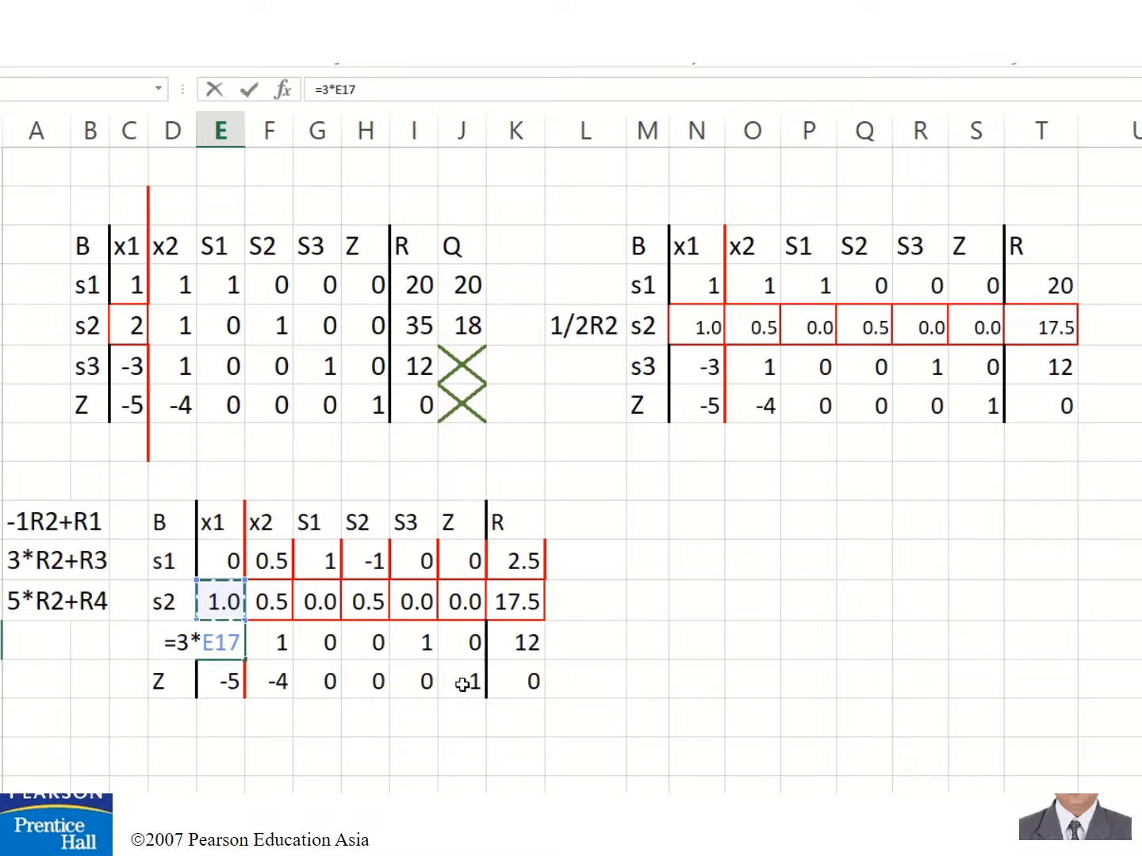
type("+")
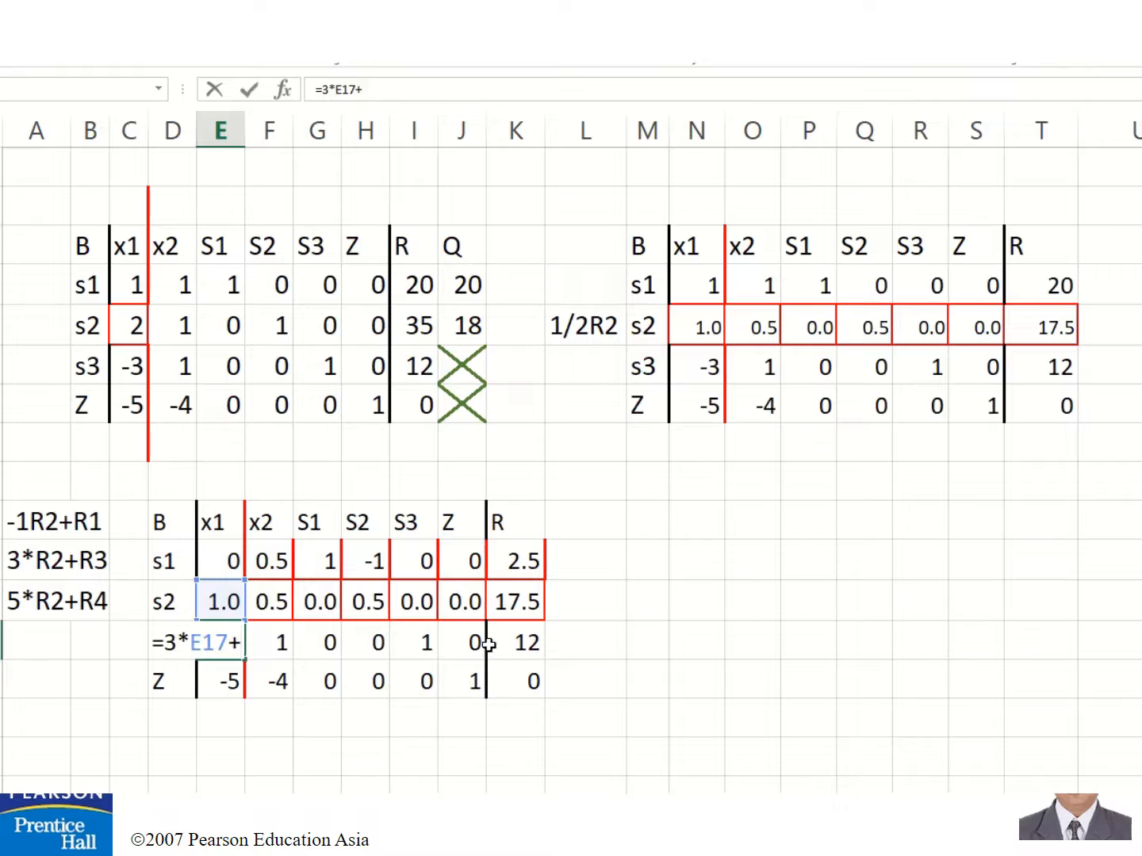
left_click(692, 366)
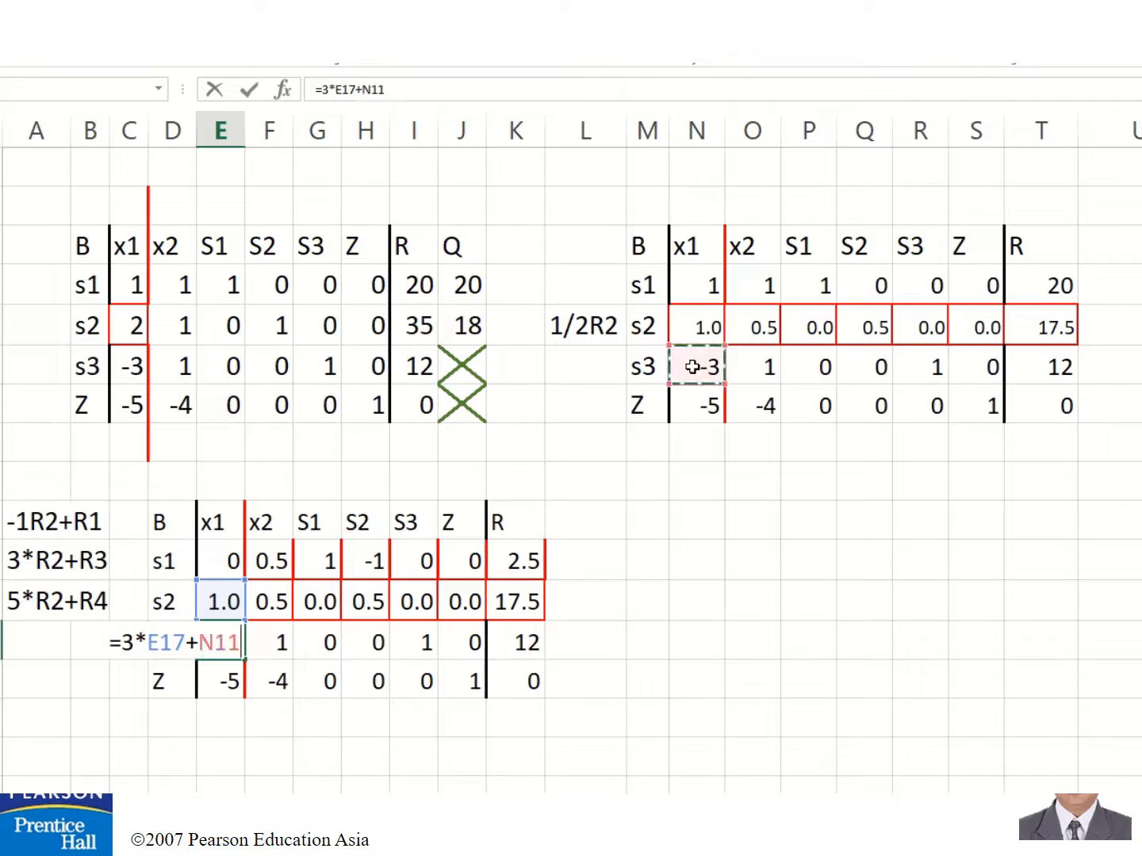
key("Return")
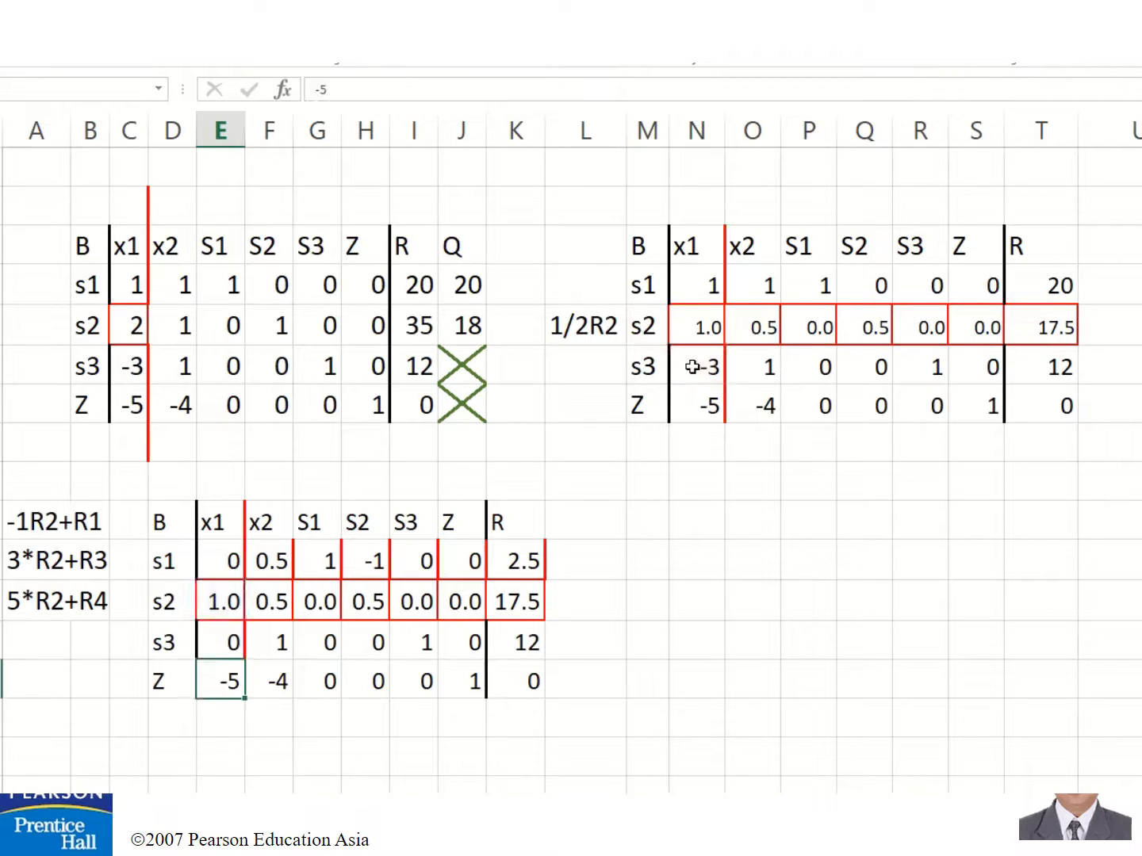
left_click(218, 642)
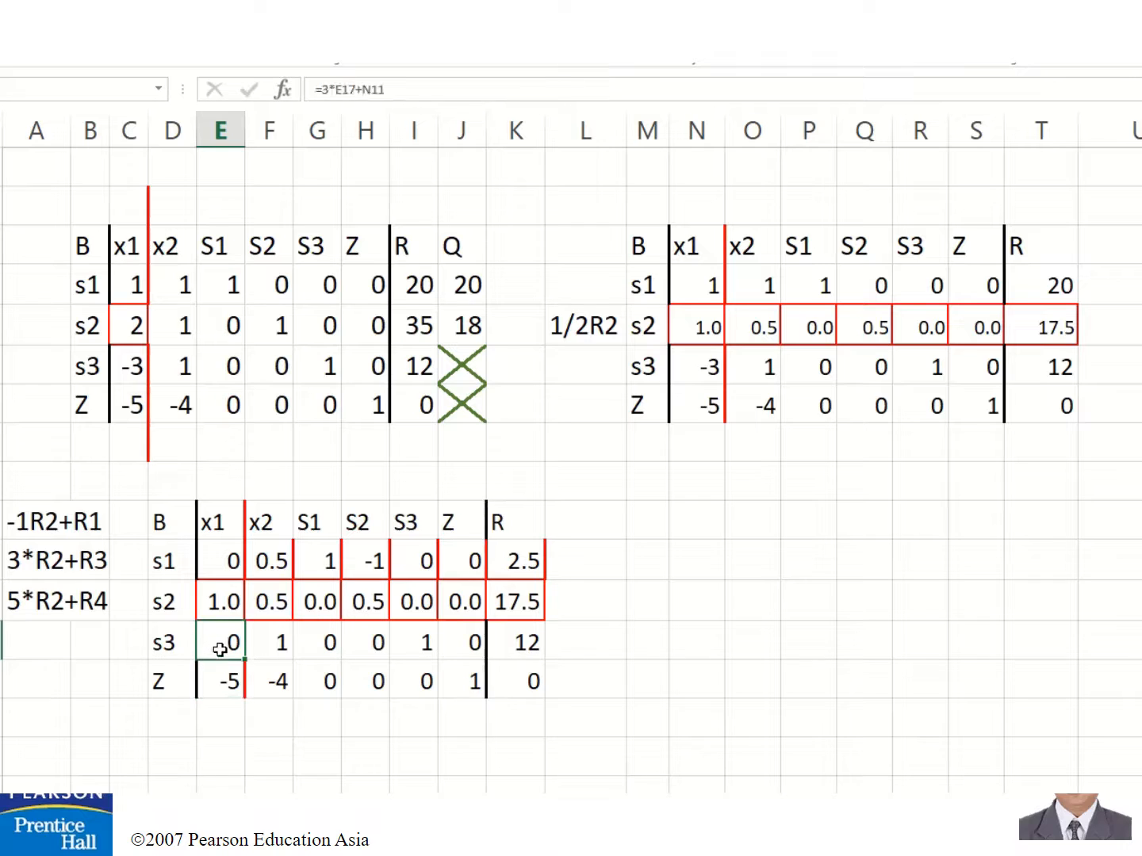
left_click_drag(264, 656, 544, 654)
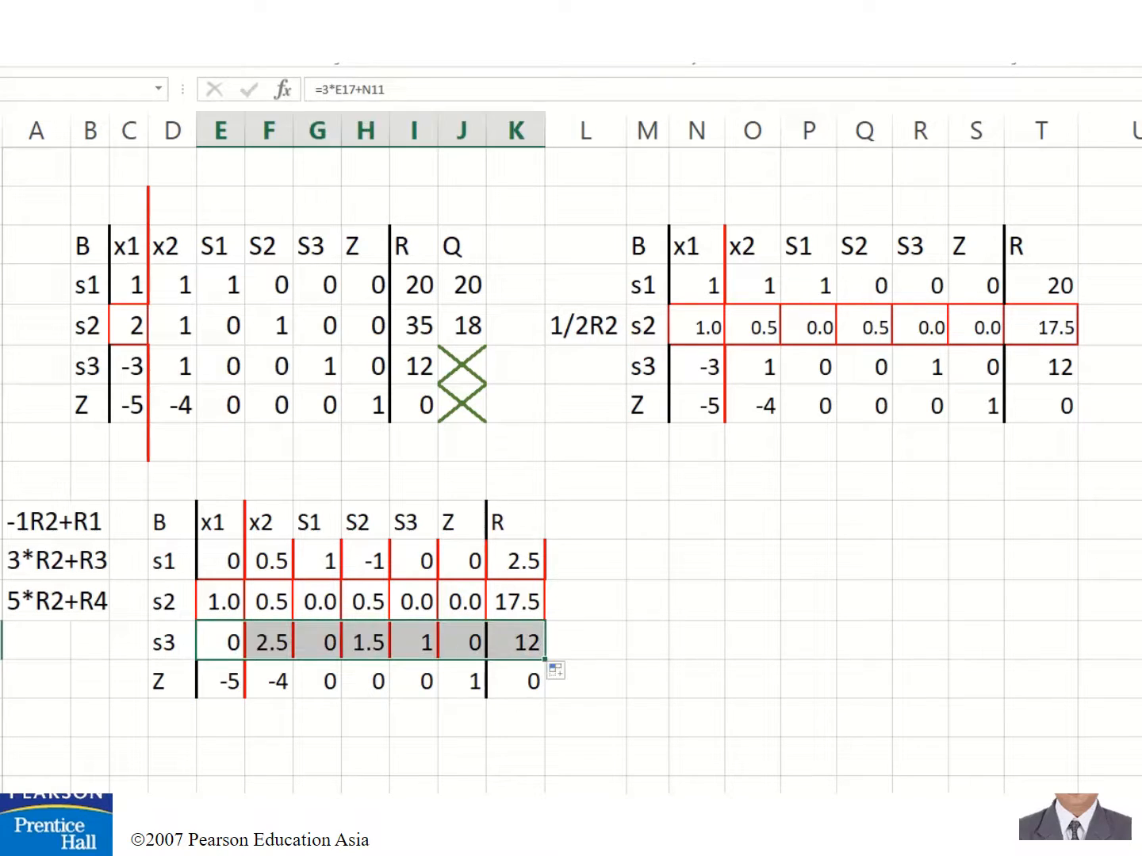
Apply the row operation 5*R2+R4 to the Z row by entering =5*E17+N12 in E19 and filling it across to K19
left_click(226, 681)
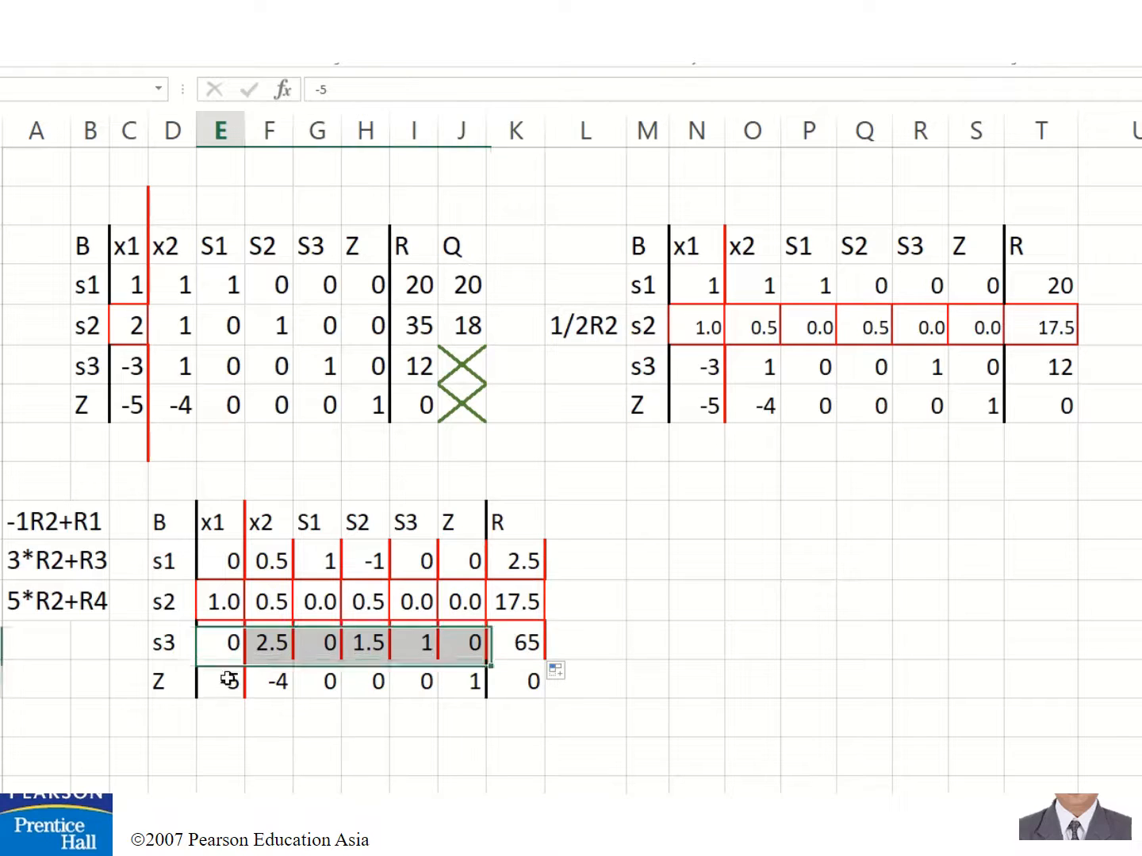
type("=")
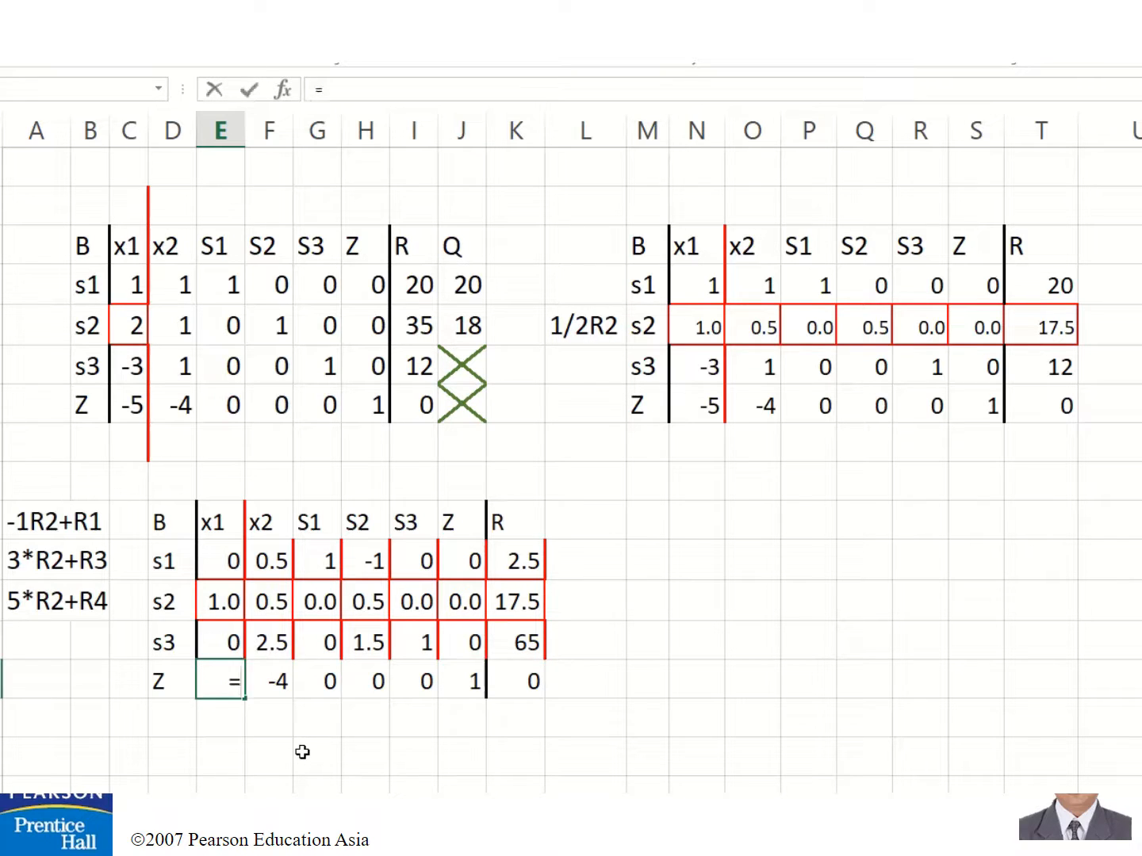
type("5*")
key("Up")
key("Up")
key("Up")
key("Down")
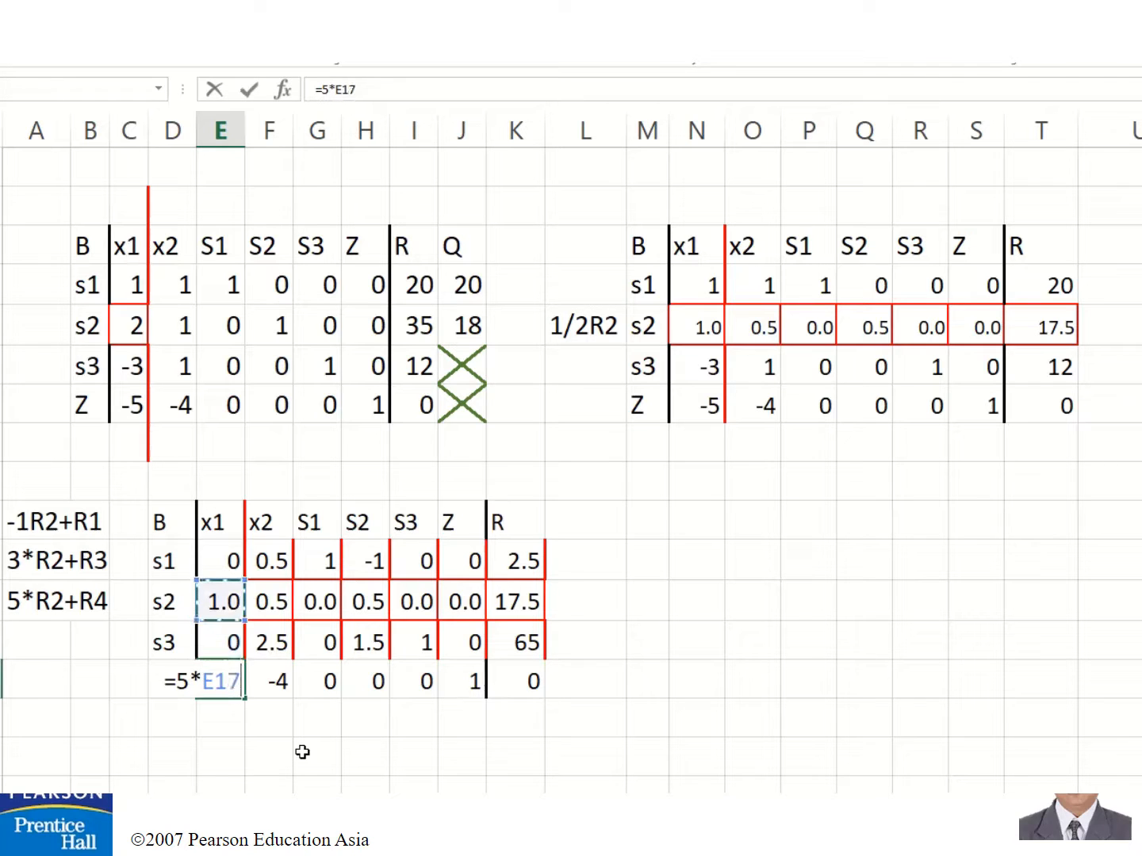
type("+")
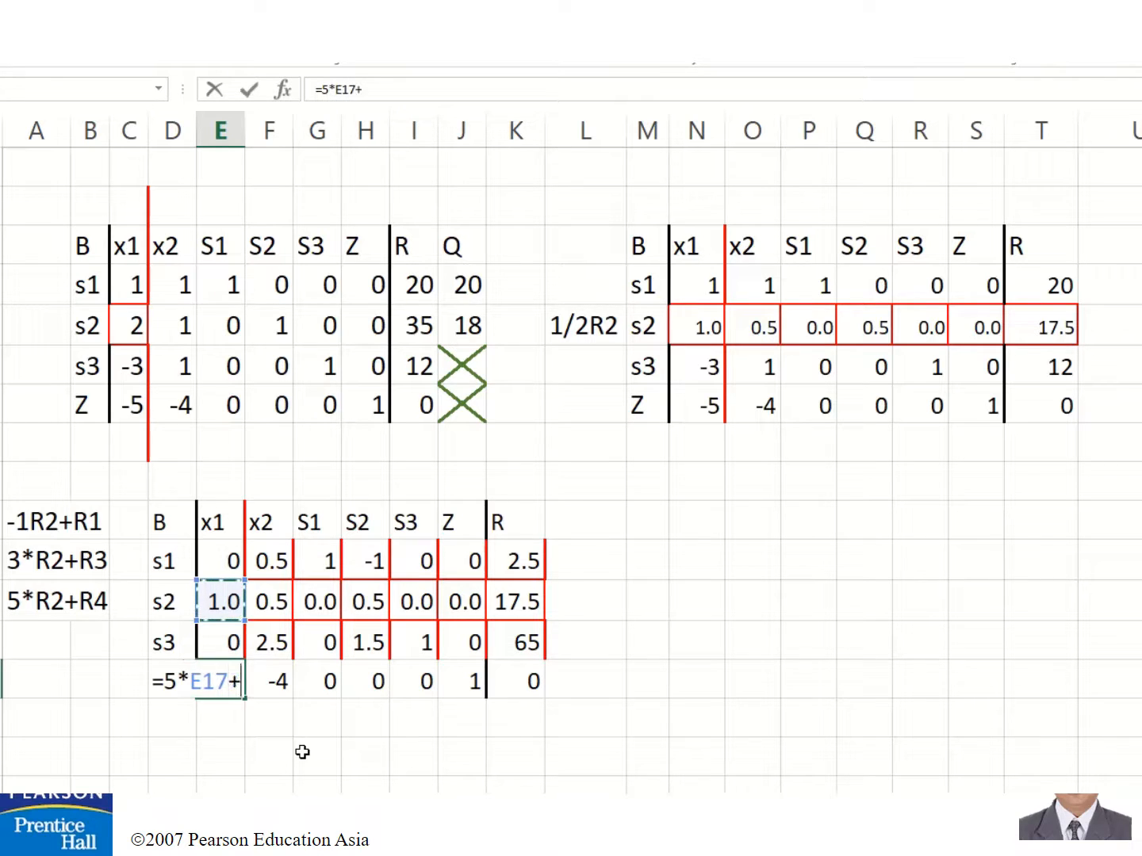
left_click(697, 411)
key("Return")
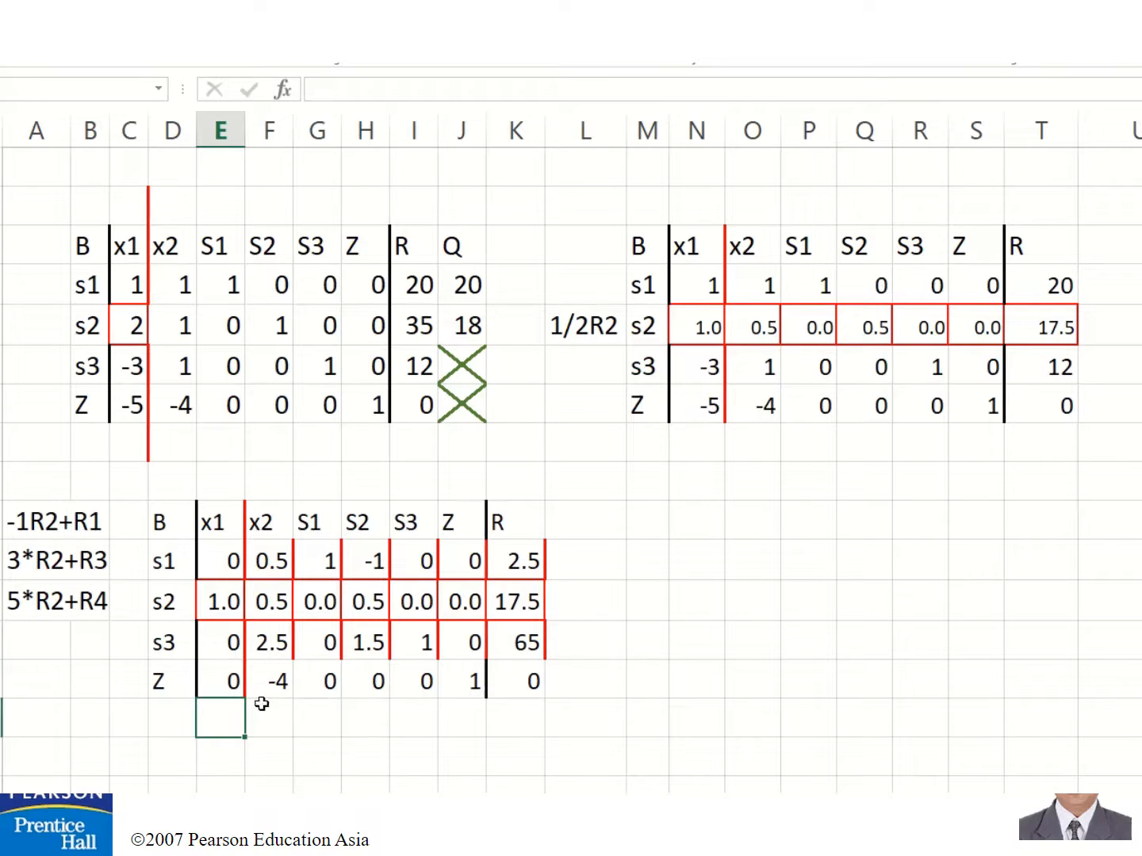
left_click(236, 689)
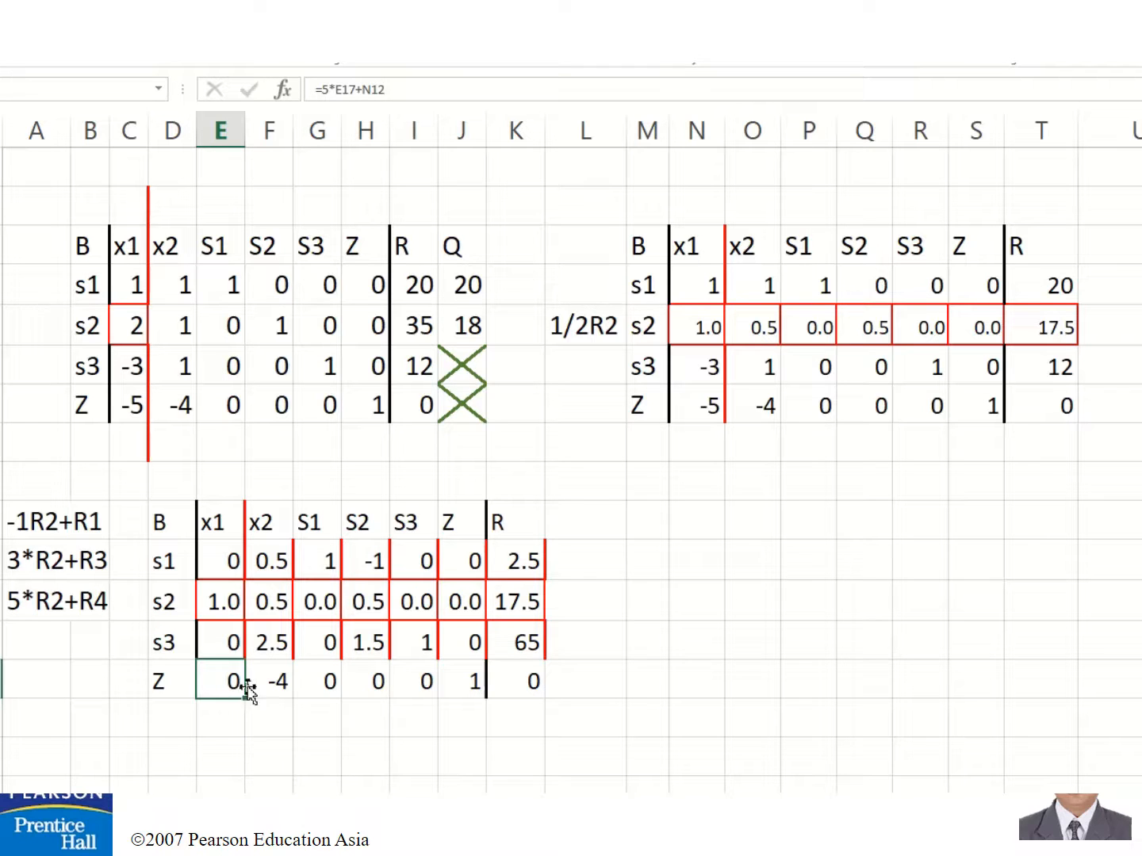
left_click_drag(247, 697, 532, 682)
Set the s2 row E17:K17 to the General number format and widen column K to fit its decimals
left_click(222, 598)
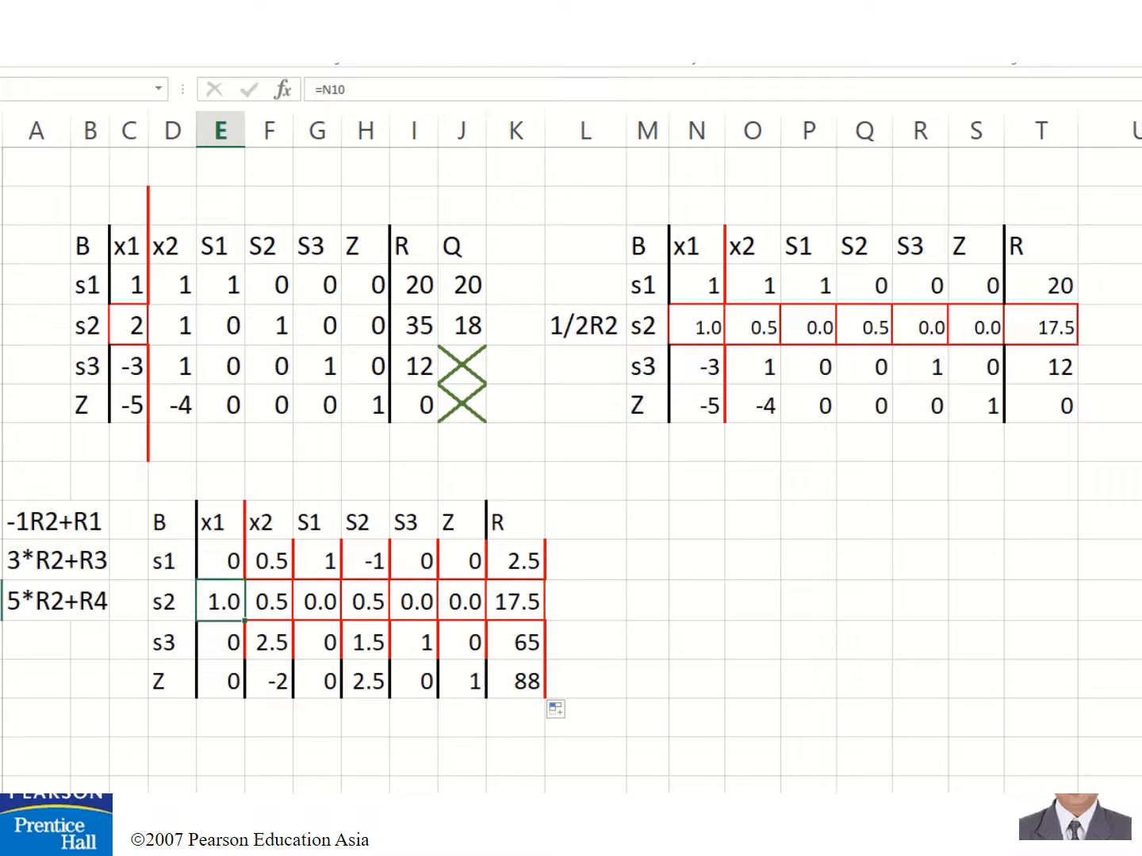
left_click(573, 6)
left_click(563, 34)
left_click(321, 604)
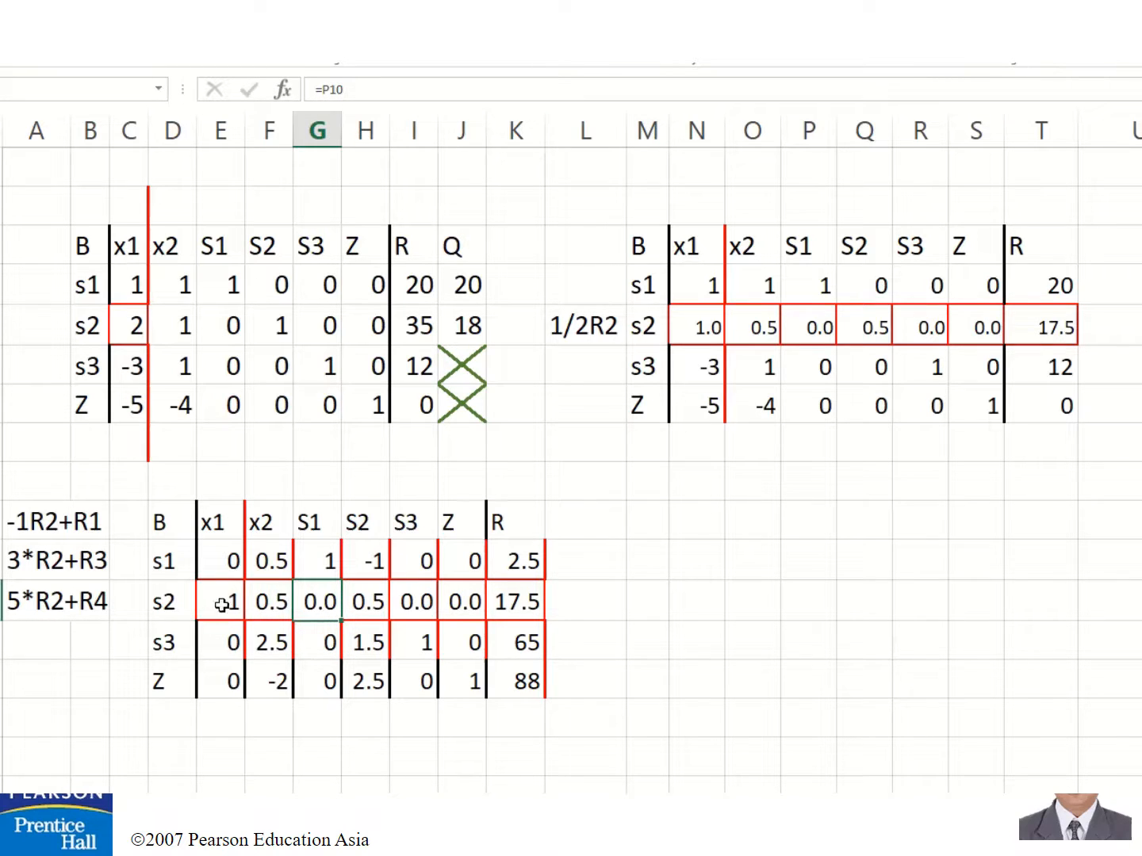
left_click_drag(222, 605, 523, 604)
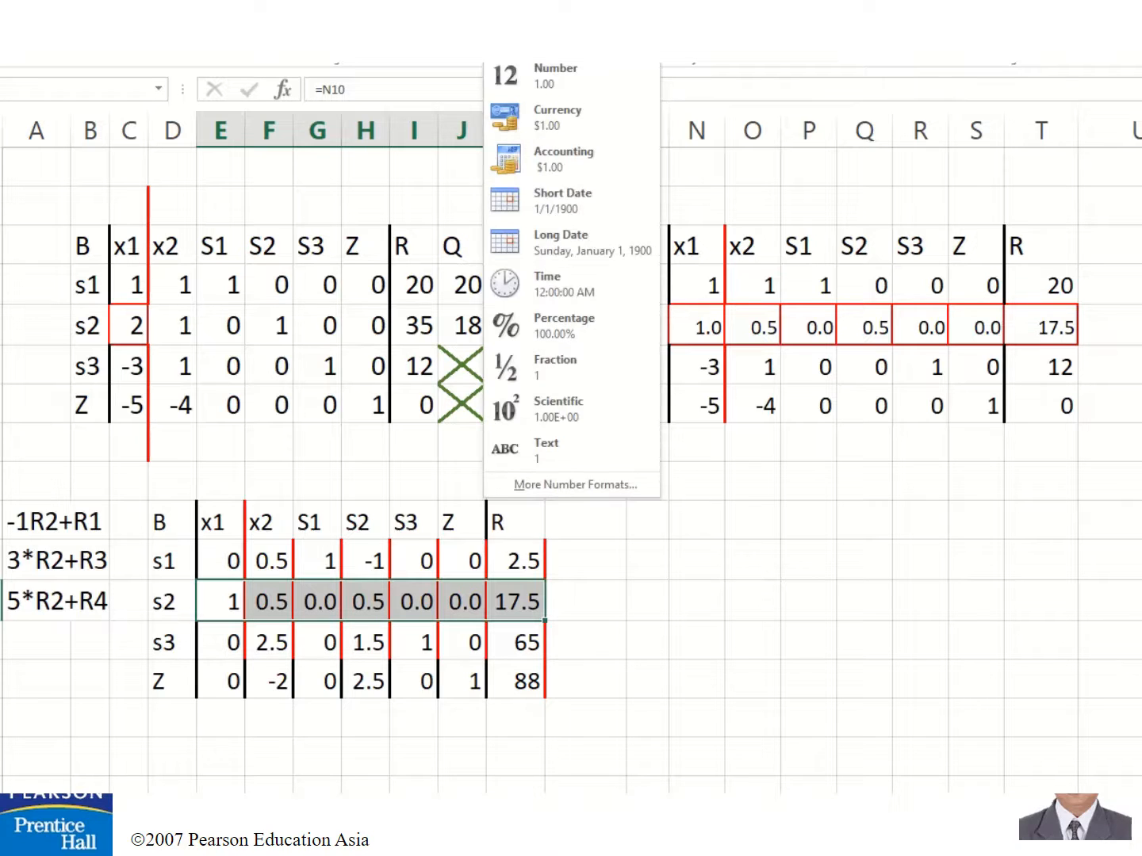
left_click(555, 34)
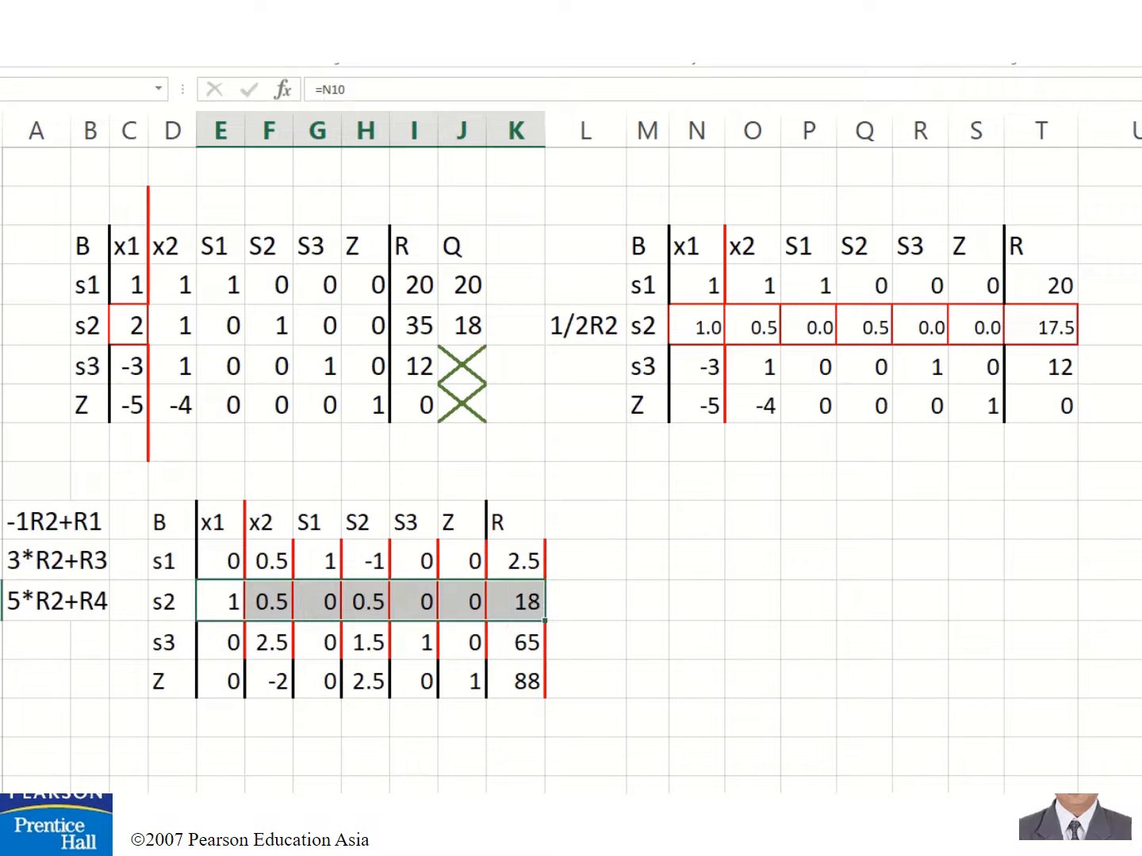
left_click(508, 602)
left_click_drag(539, 129, 558, 130)
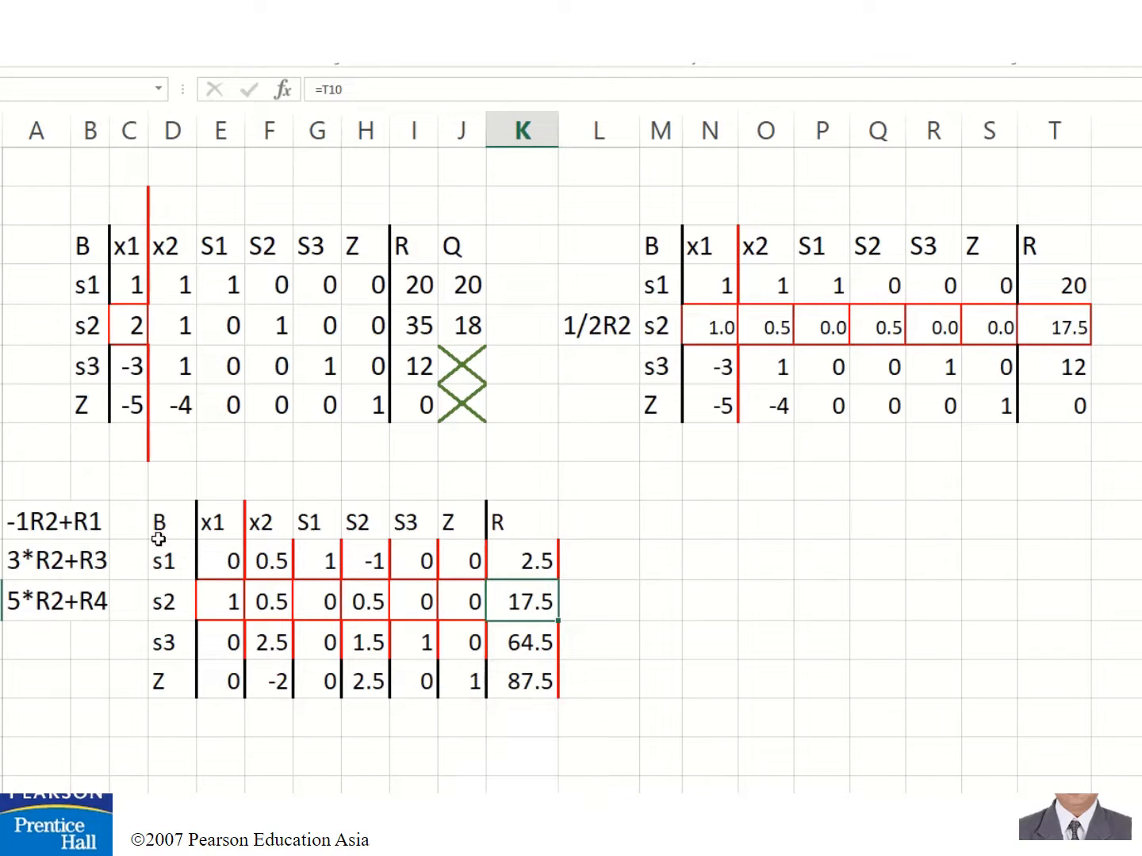
Reduce the font size of the new tableau in D15:K19 slightly
left_click_drag(159, 530, 527, 683)
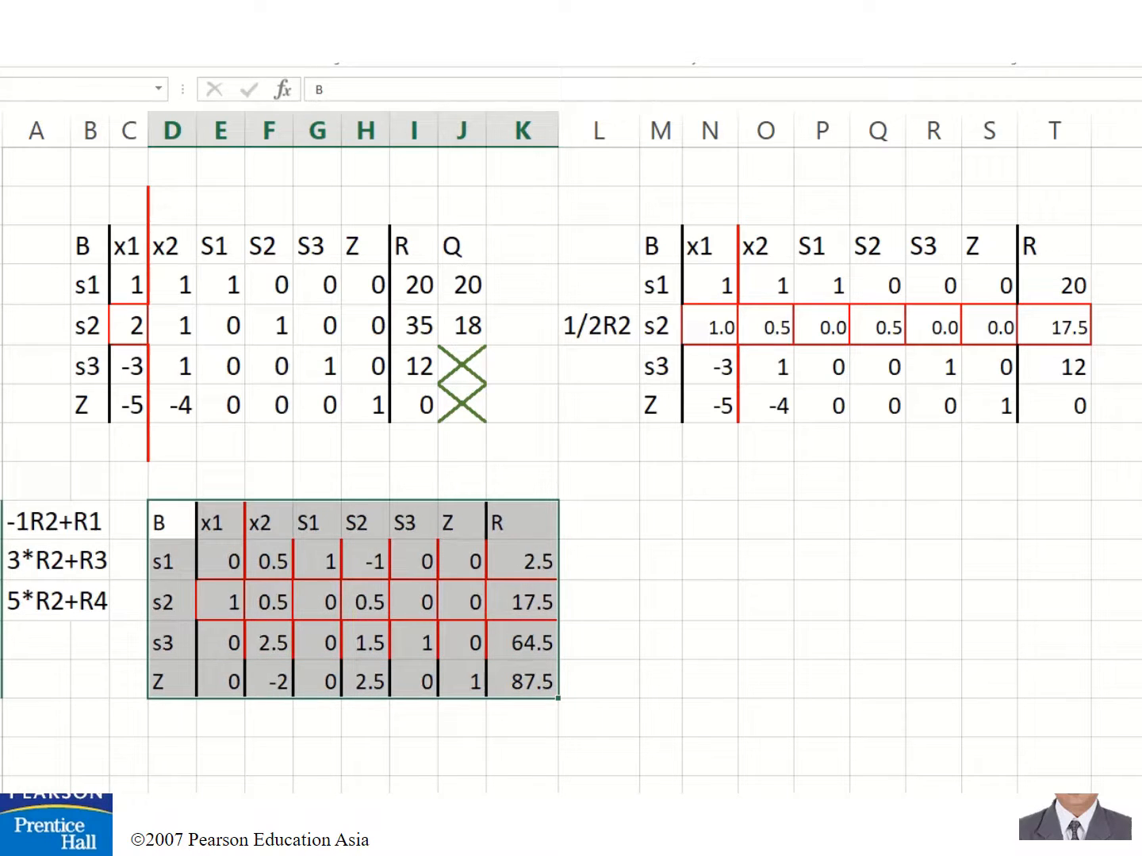
left_click(749, 679)
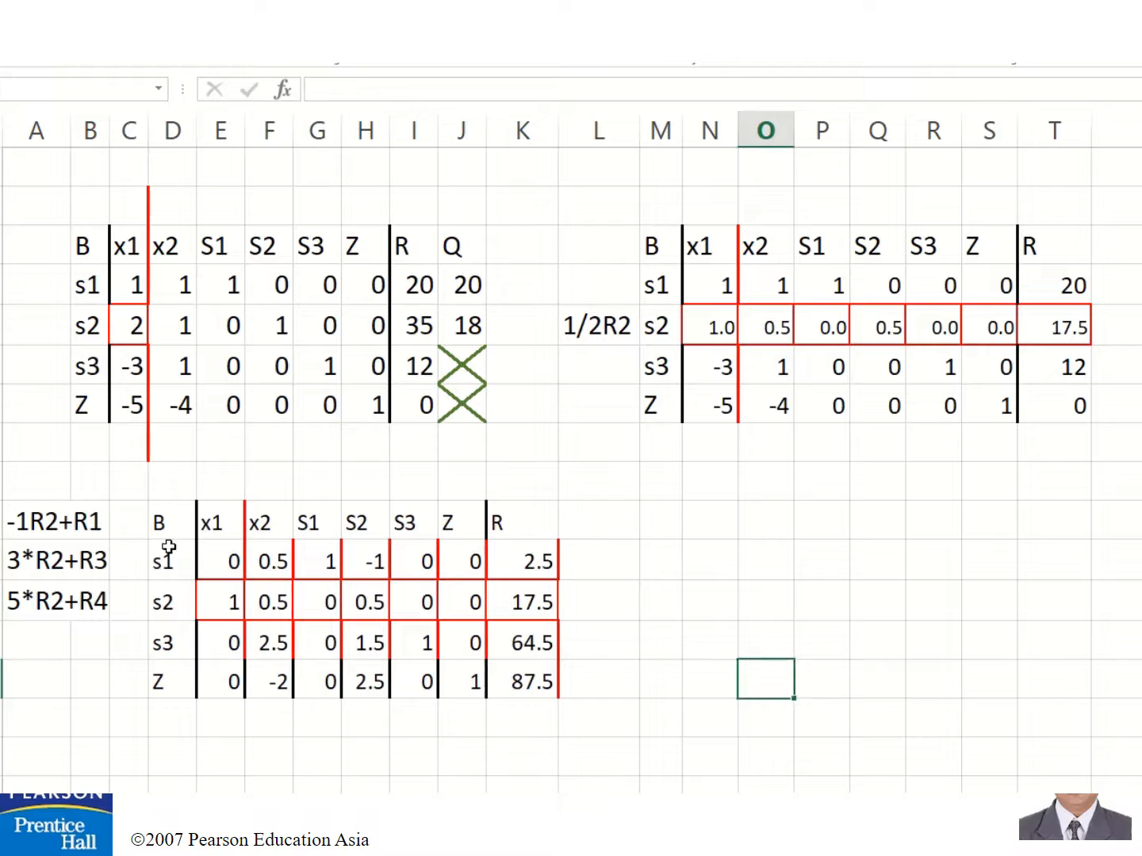
left_click_drag(175, 525, 523, 679)
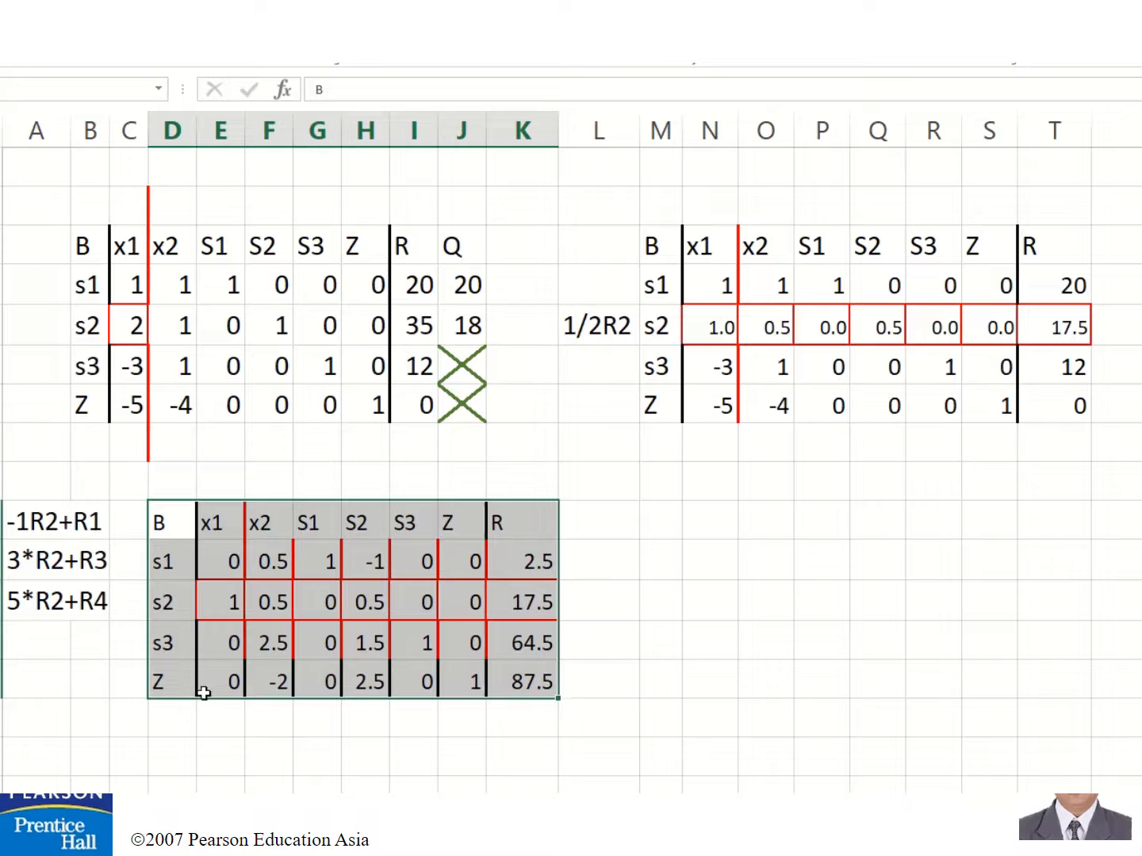
left_click(266, 685)
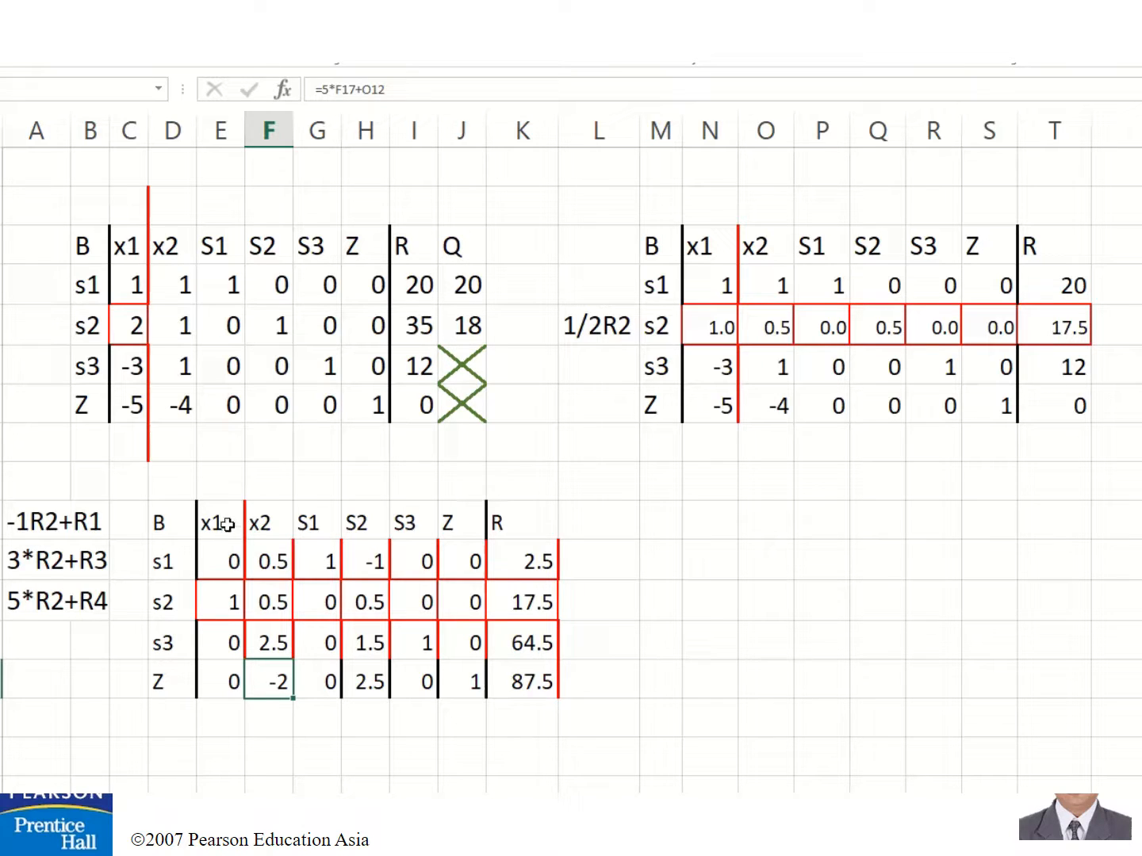
Remove all borders from the new tableau's x1 to Z columns in E15:J19
left_click_drag(225, 523, 416, 634)
left_click(460, 678)
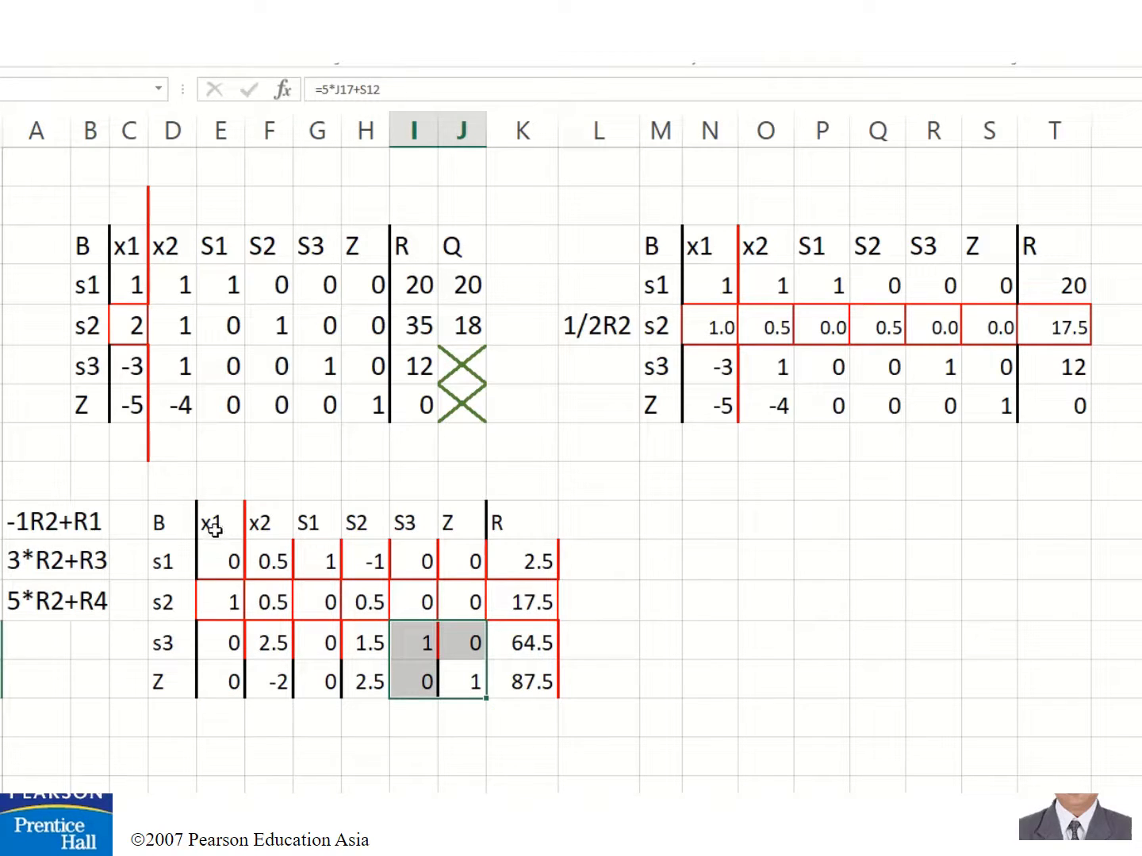
left_click_drag(214, 530, 460, 683)
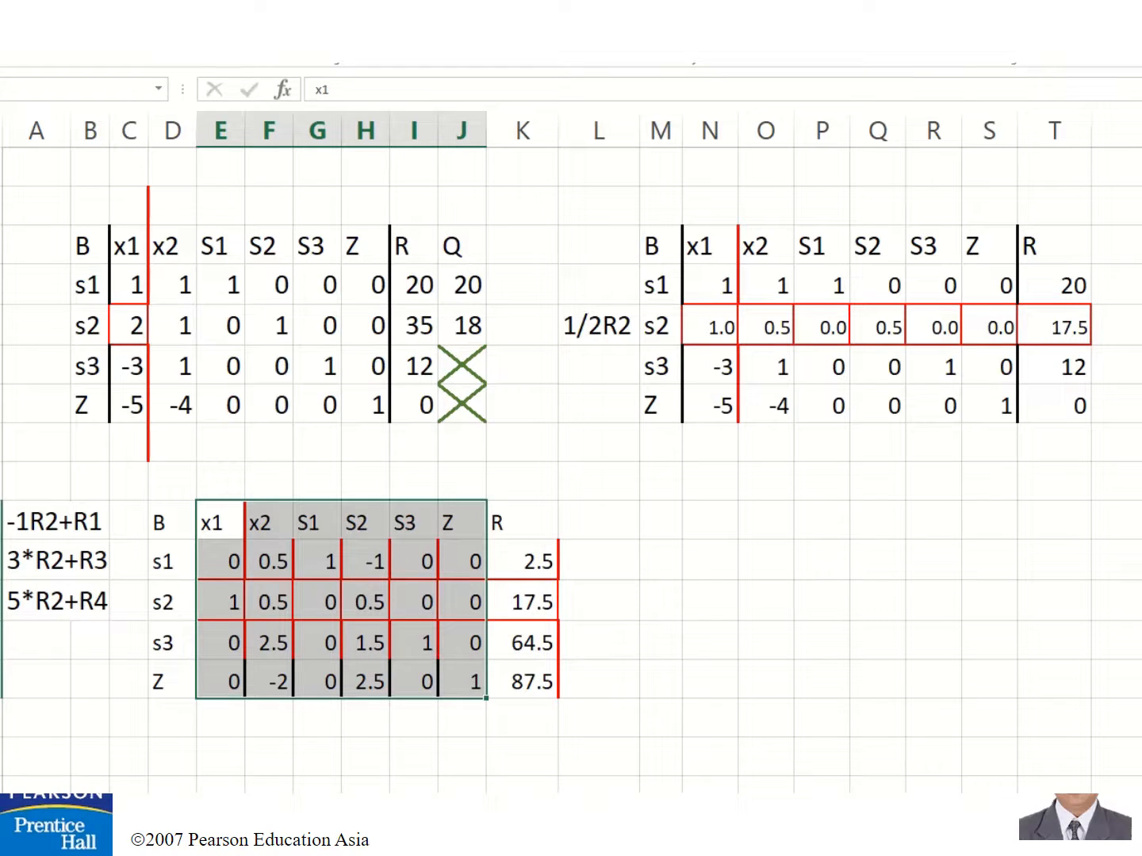
left_click(152, 33)
left_click(159, 170)
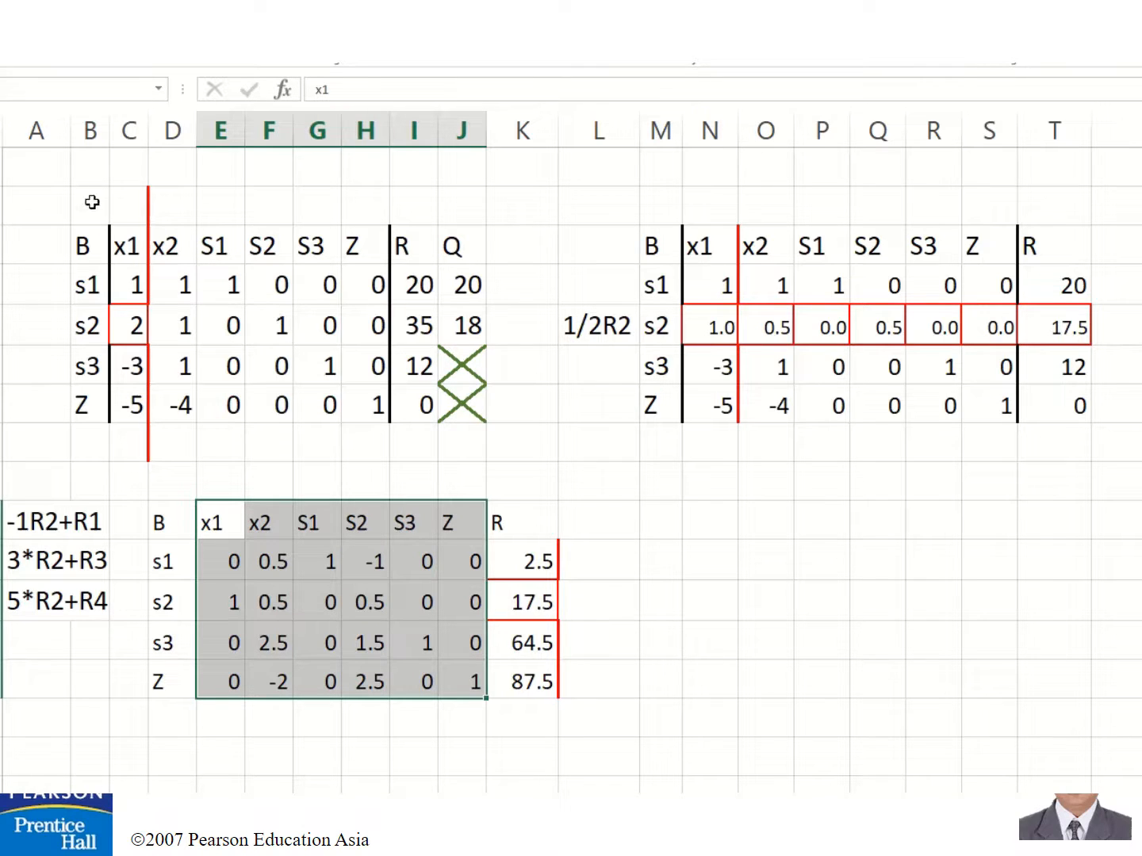
Add a left border and a right border to the range E15:J19
left_click(147, 33)
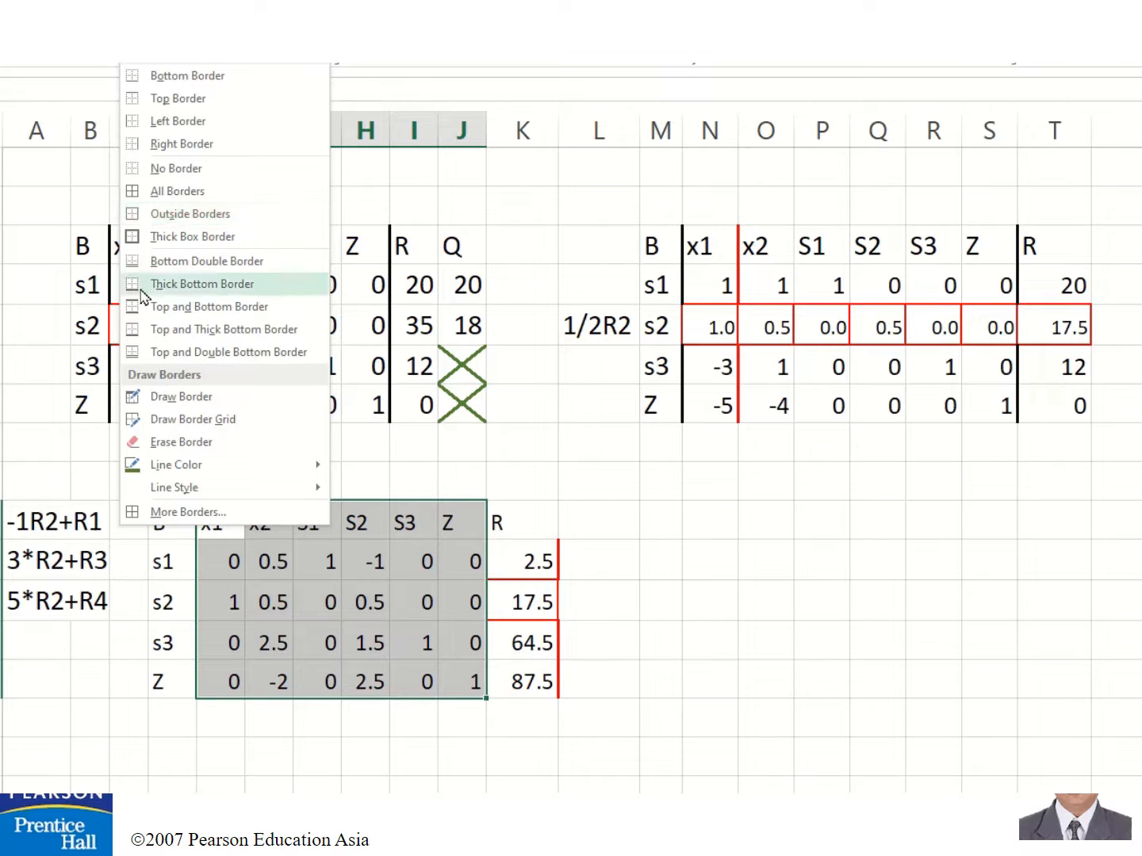
left_click(136, 127)
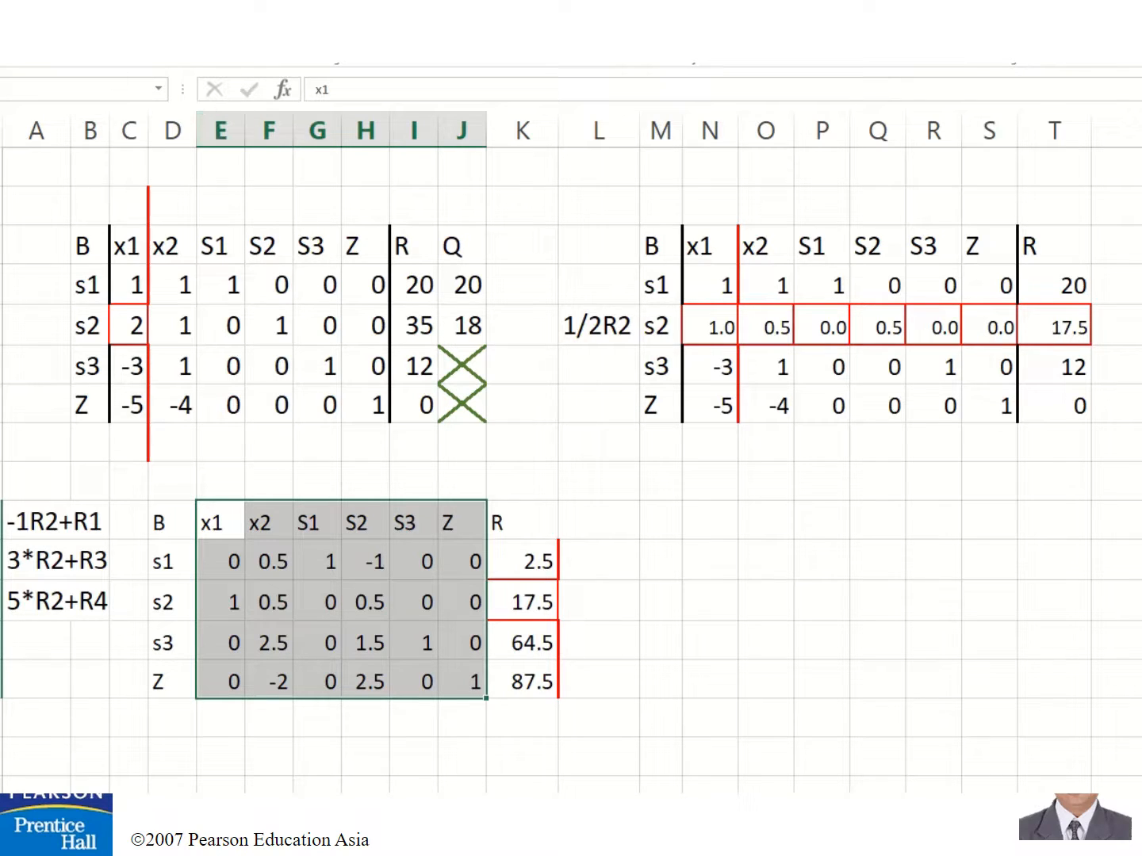
left_click(147, 33)
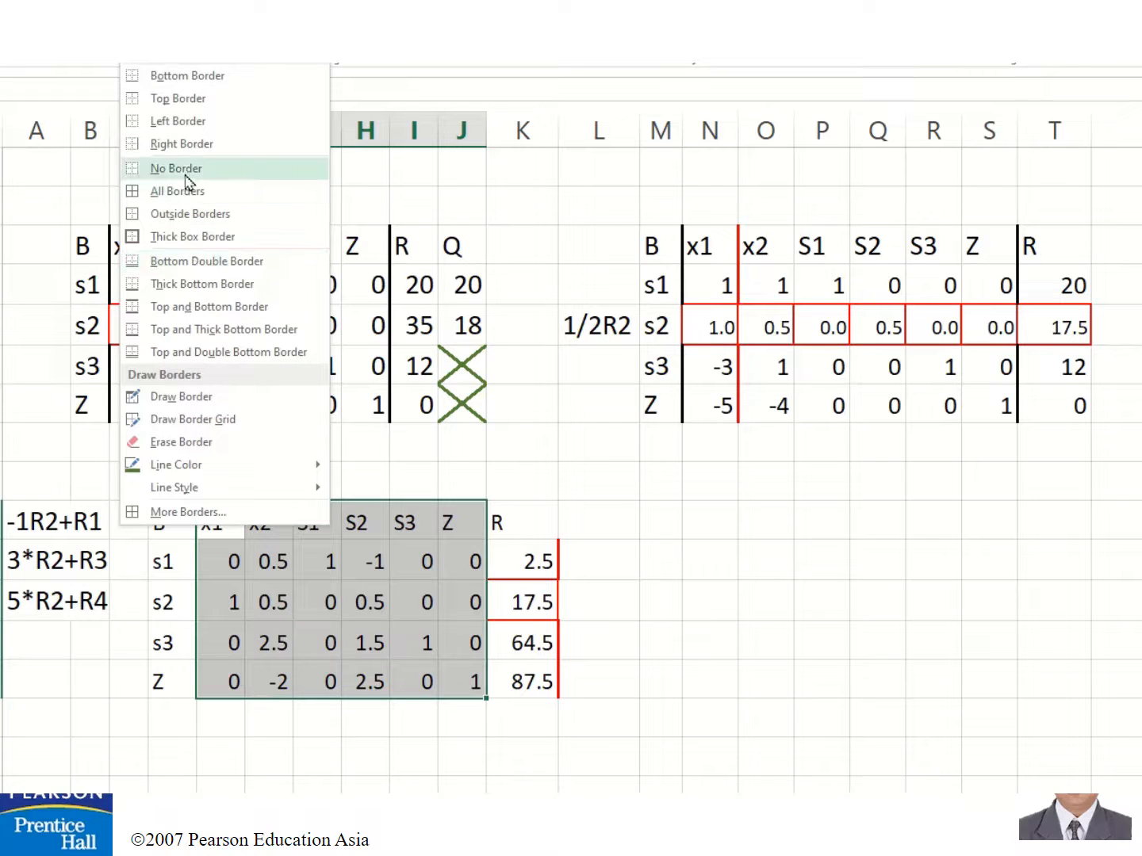
left_click(193, 145)
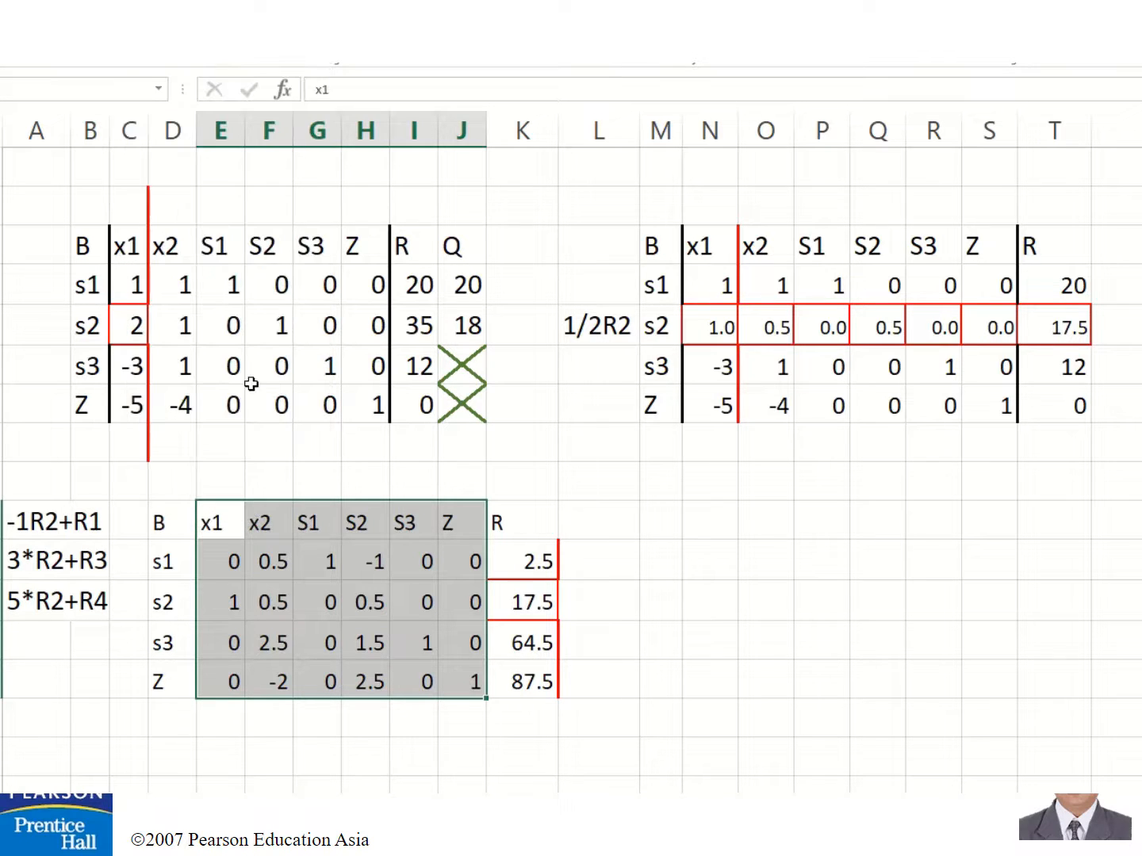
left_click(281, 574)
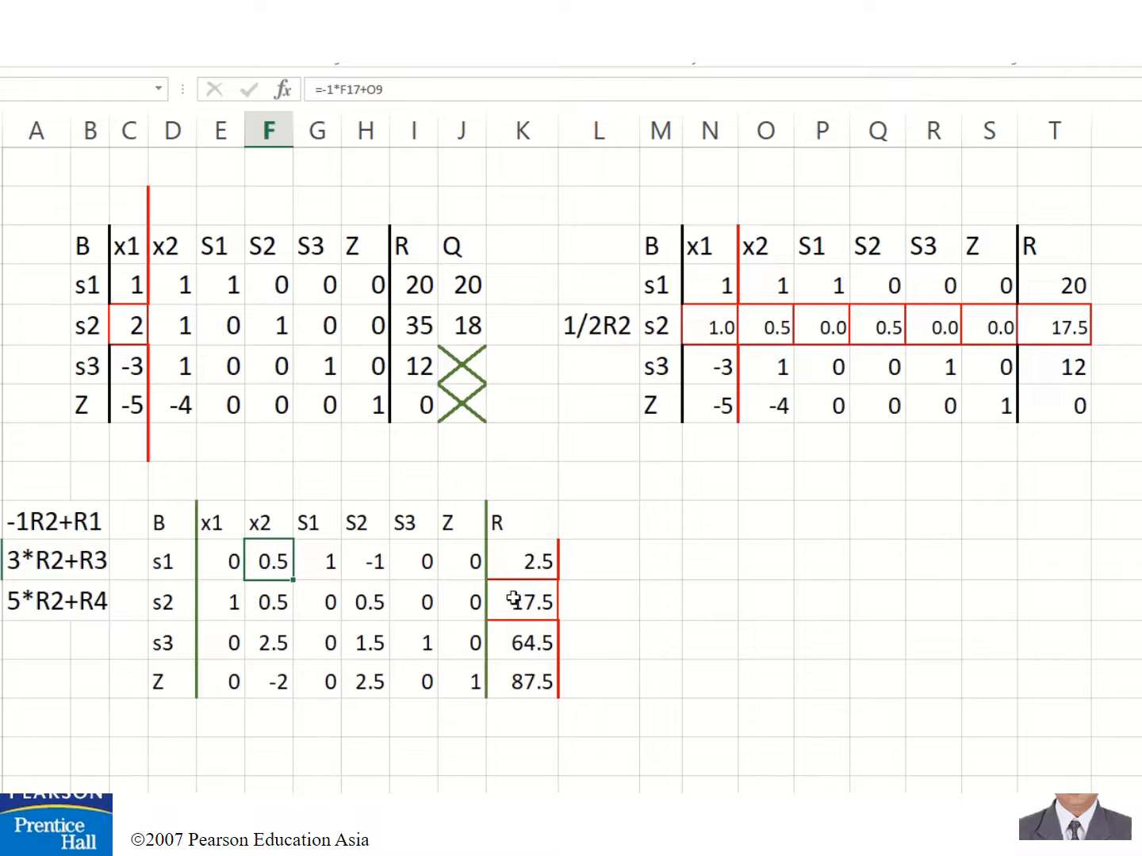
Add a right border to the x2 pivot column in F15:F19
left_click(266, 685)
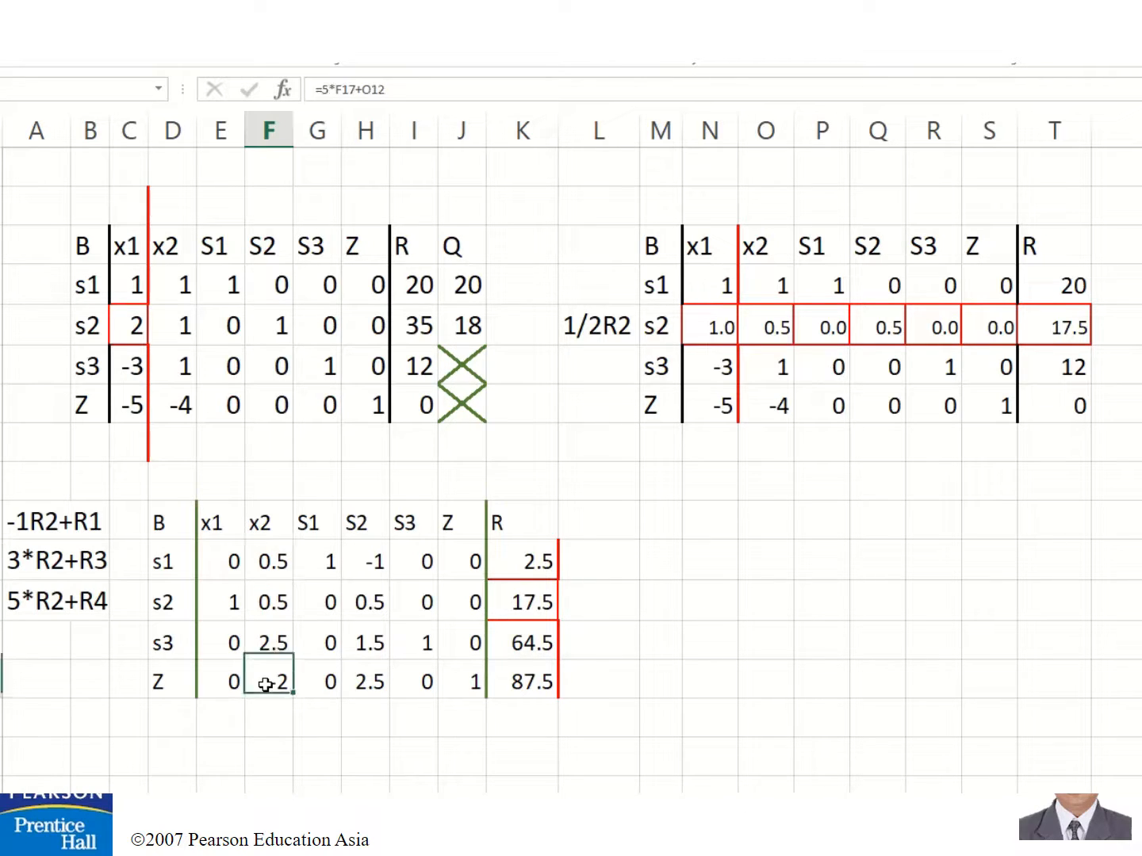
left_click_drag(264, 524, 264, 688)
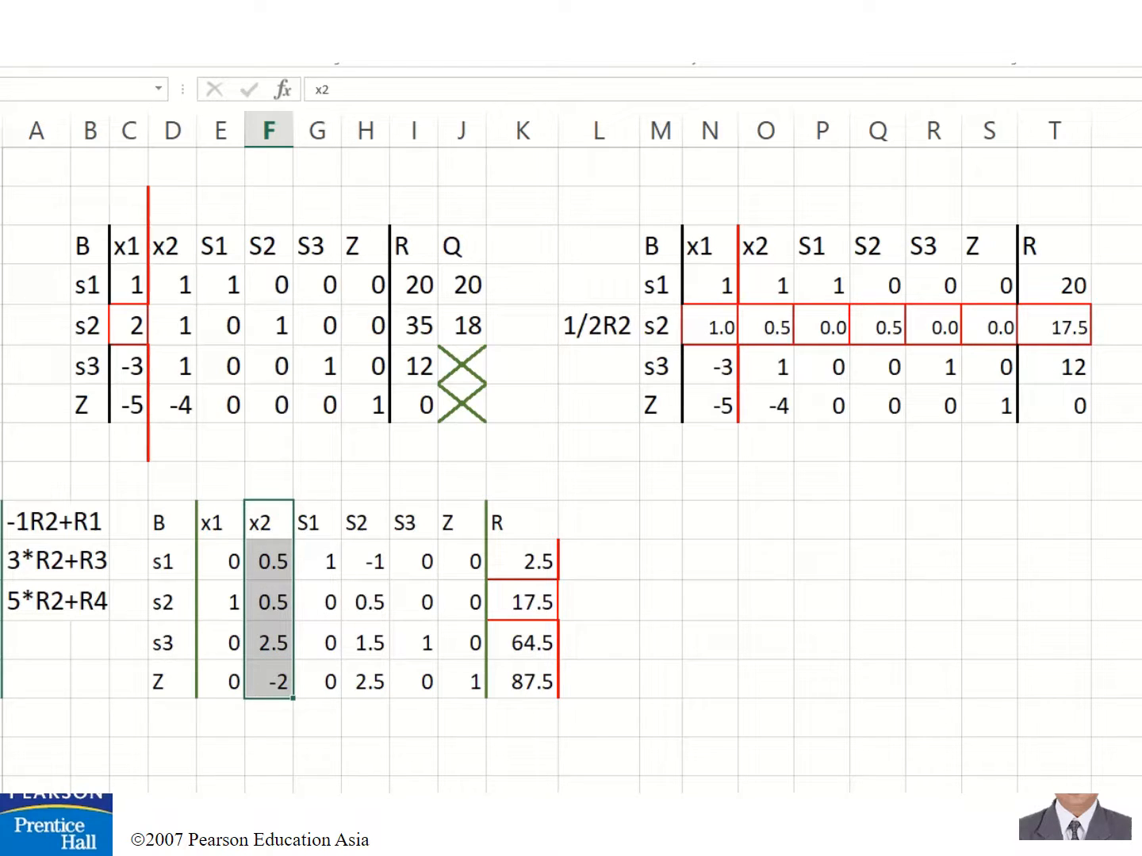
left_click(148, 31)
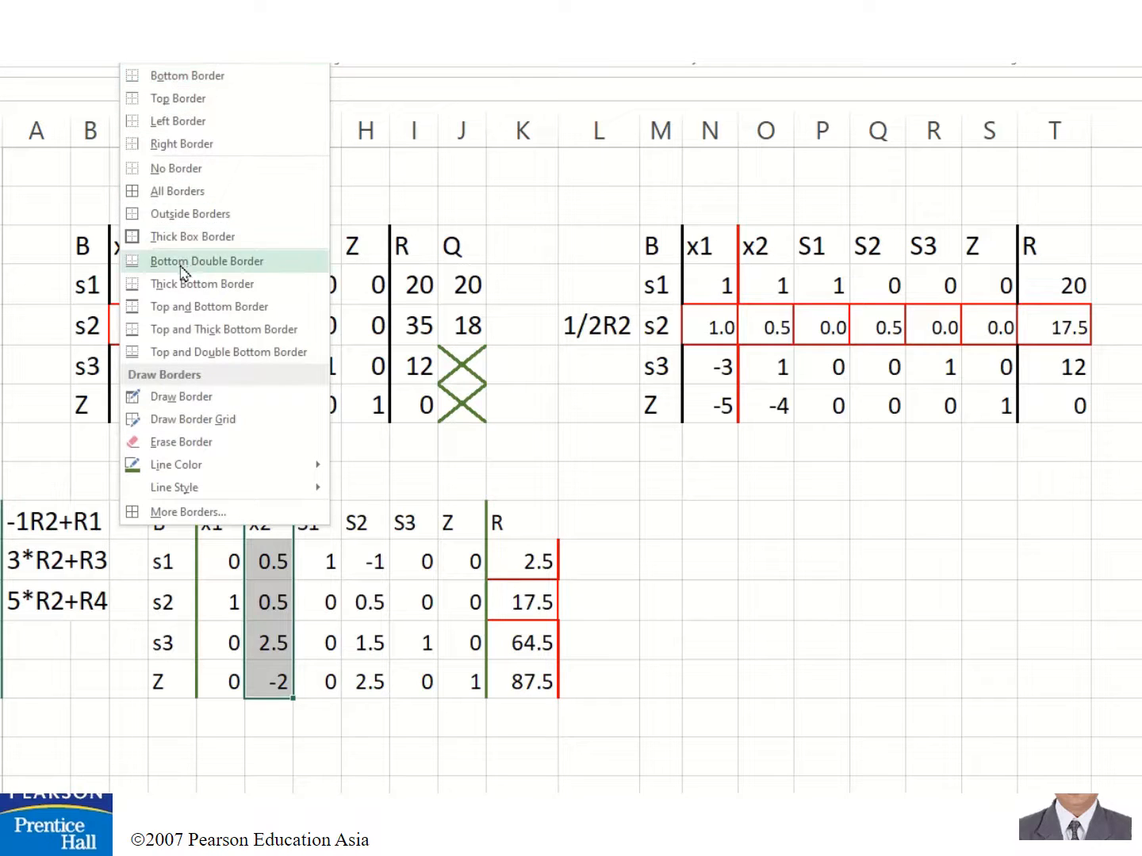
left_click(179, 144)
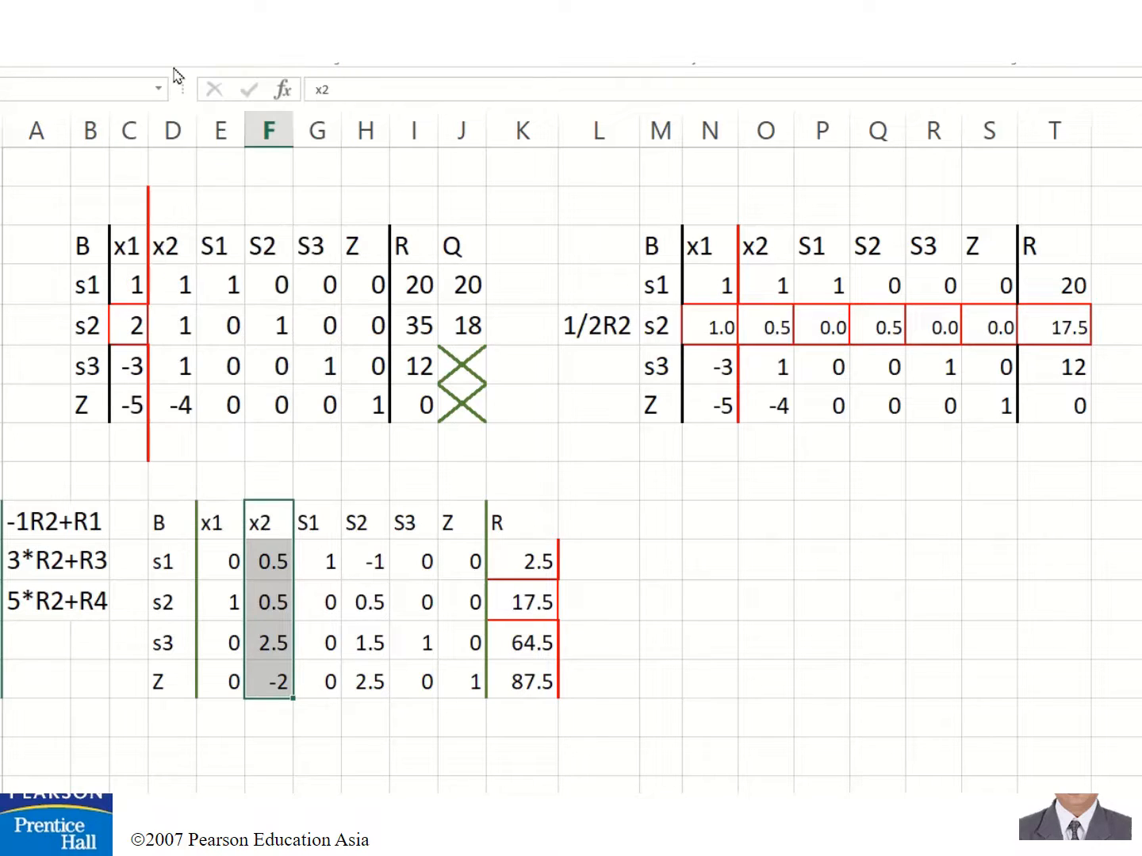
Add a left border to the x2 pivot column in F15:F19
left_click(149, 30)
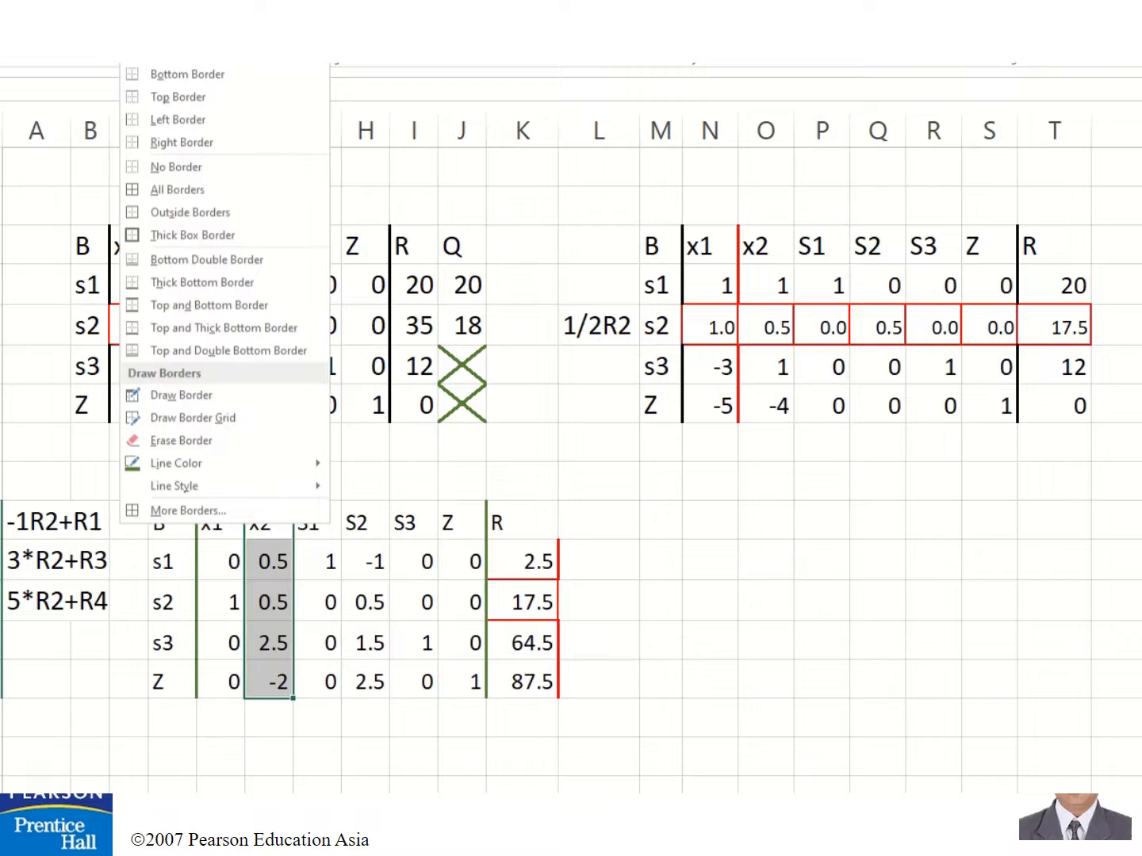
left_click(147, 124)
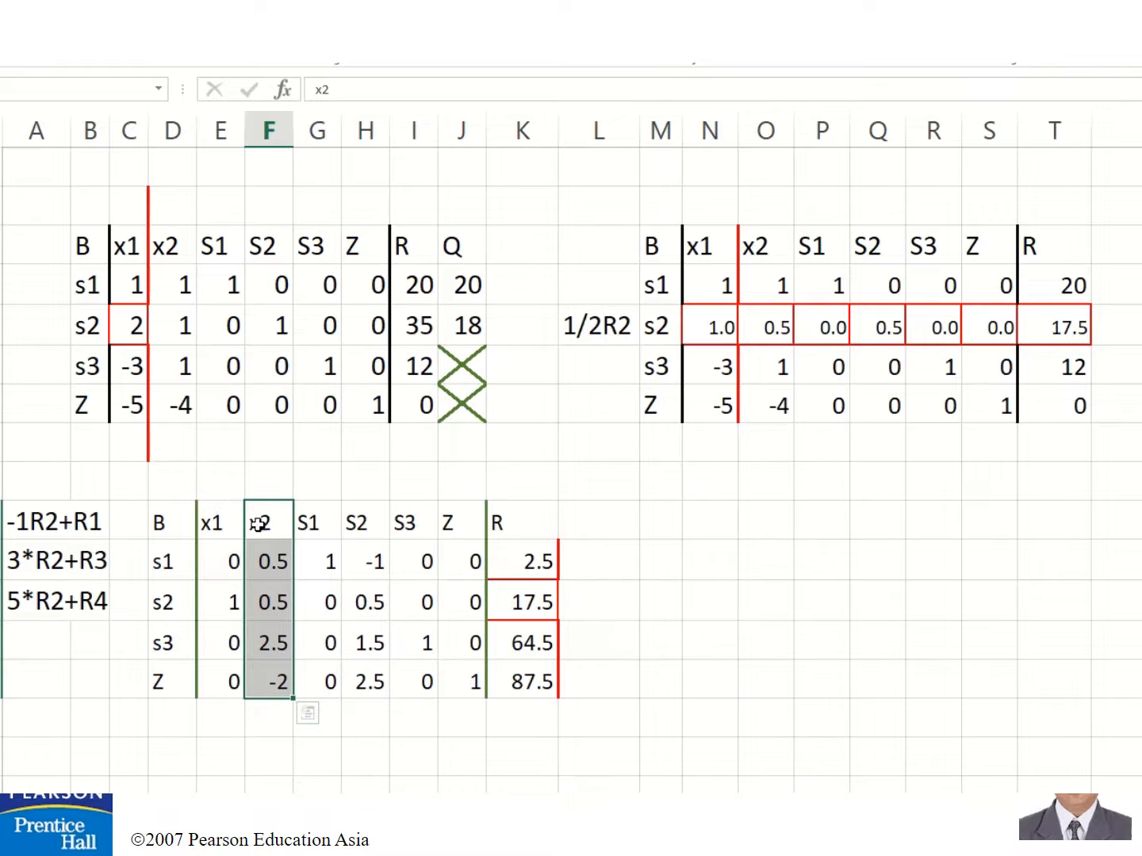
Enter the column header Q in L15, beside the new tableau's R column
left_click(600, 517)
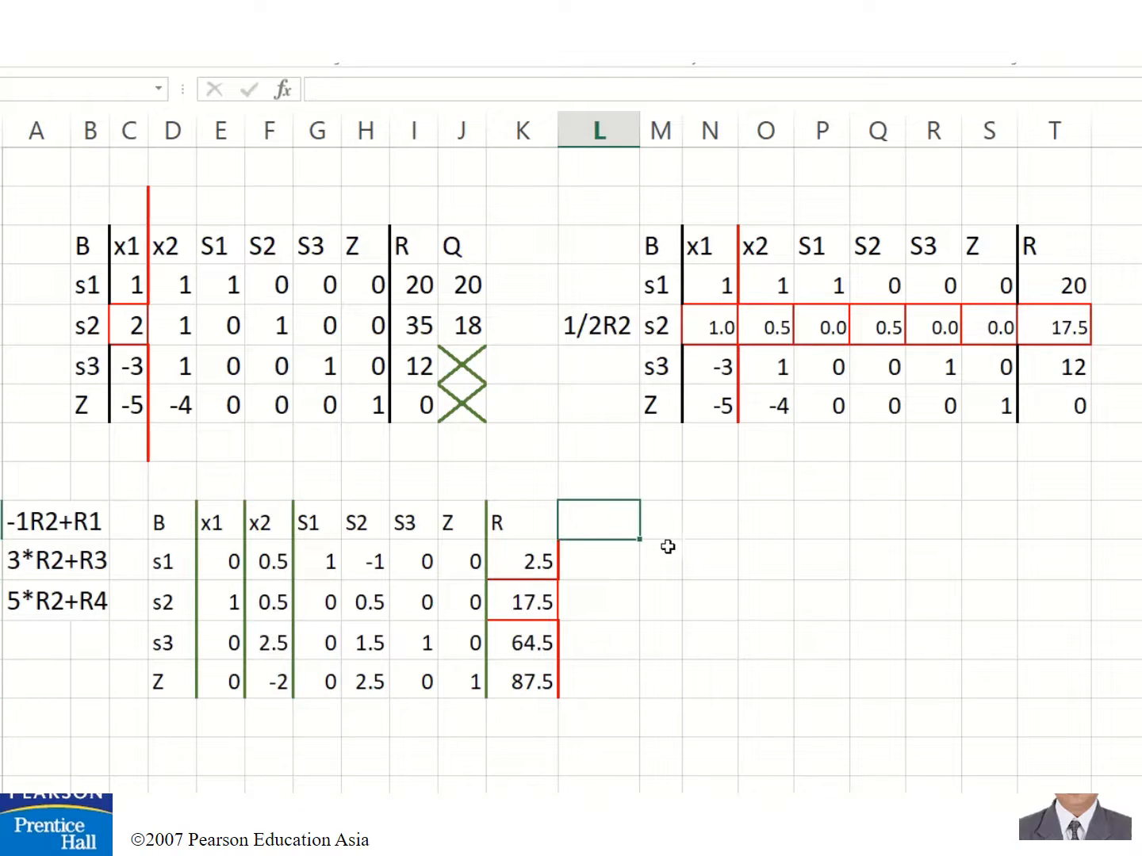
type("Q")
key("Return")
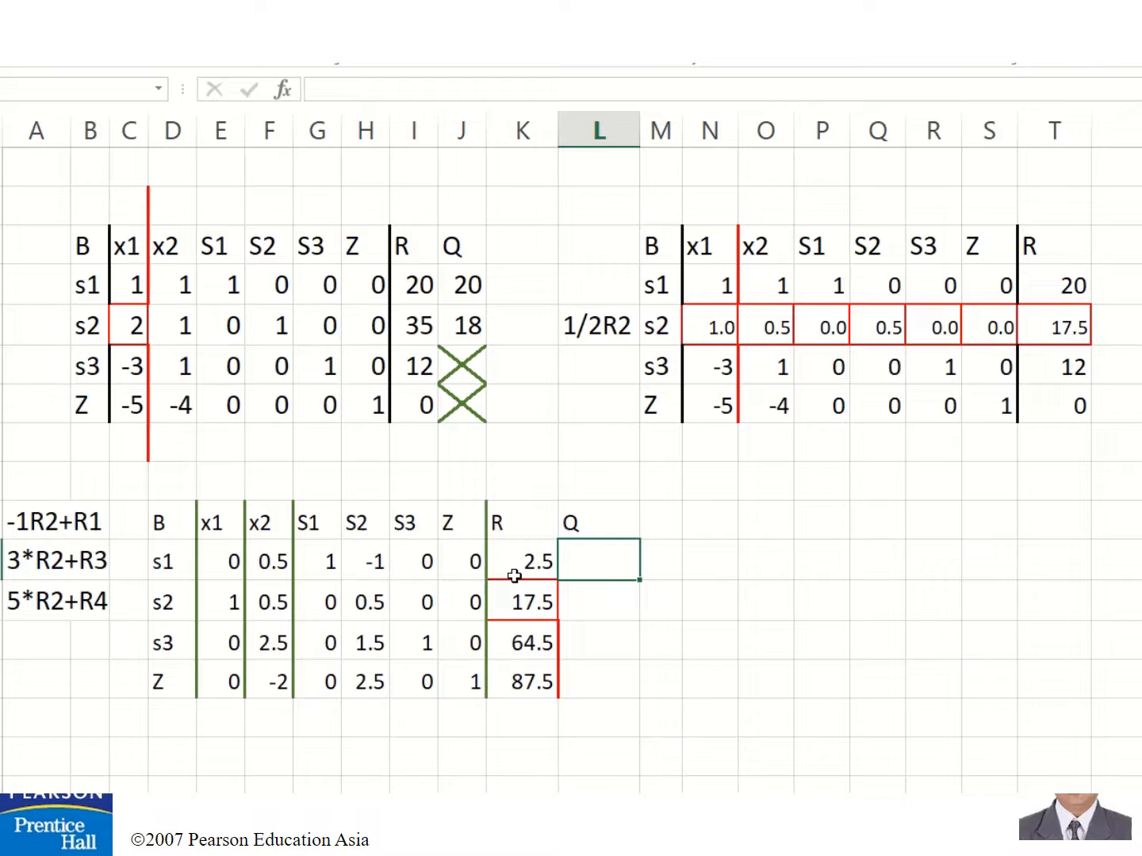
Calculate the ratio =K16/F16 in L16 and fill the formula down to L18
type("=")
key("Left")
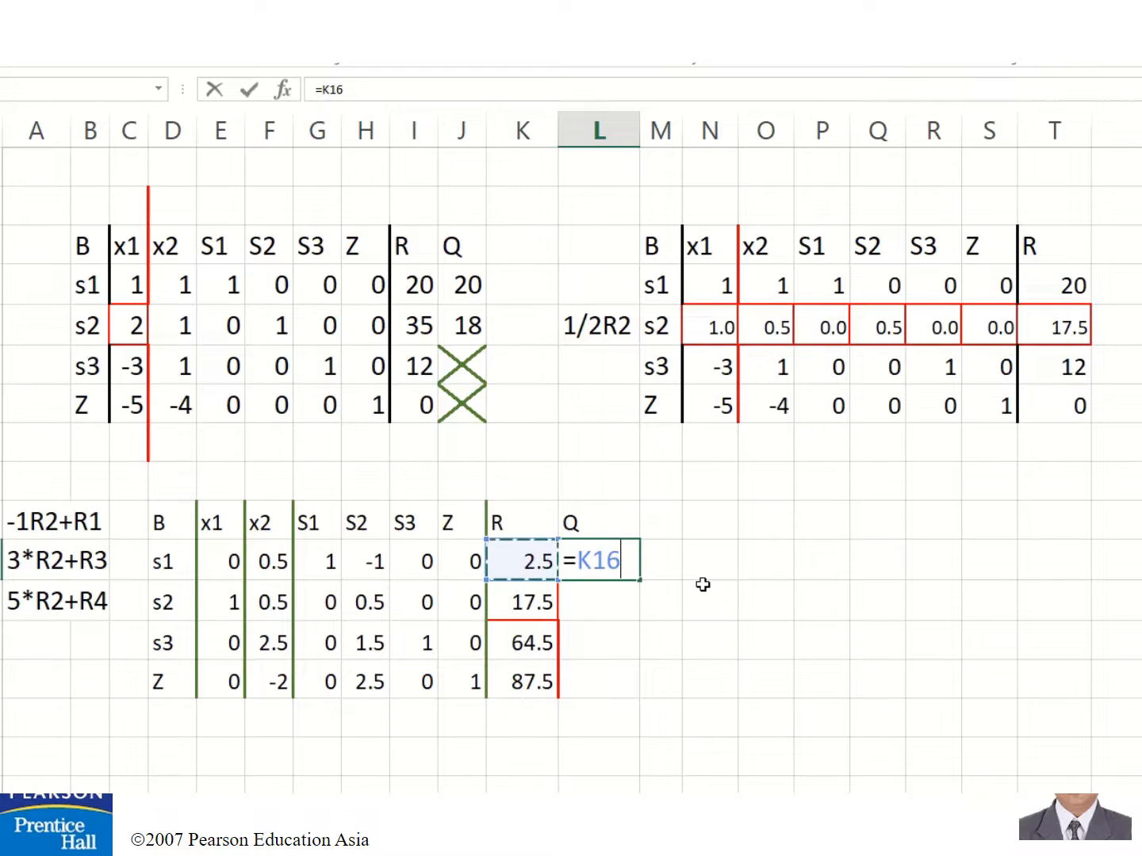
type("/")
key("Left")
key("Left")
key("Left")
key("Left")
key("Left")
key("Left")
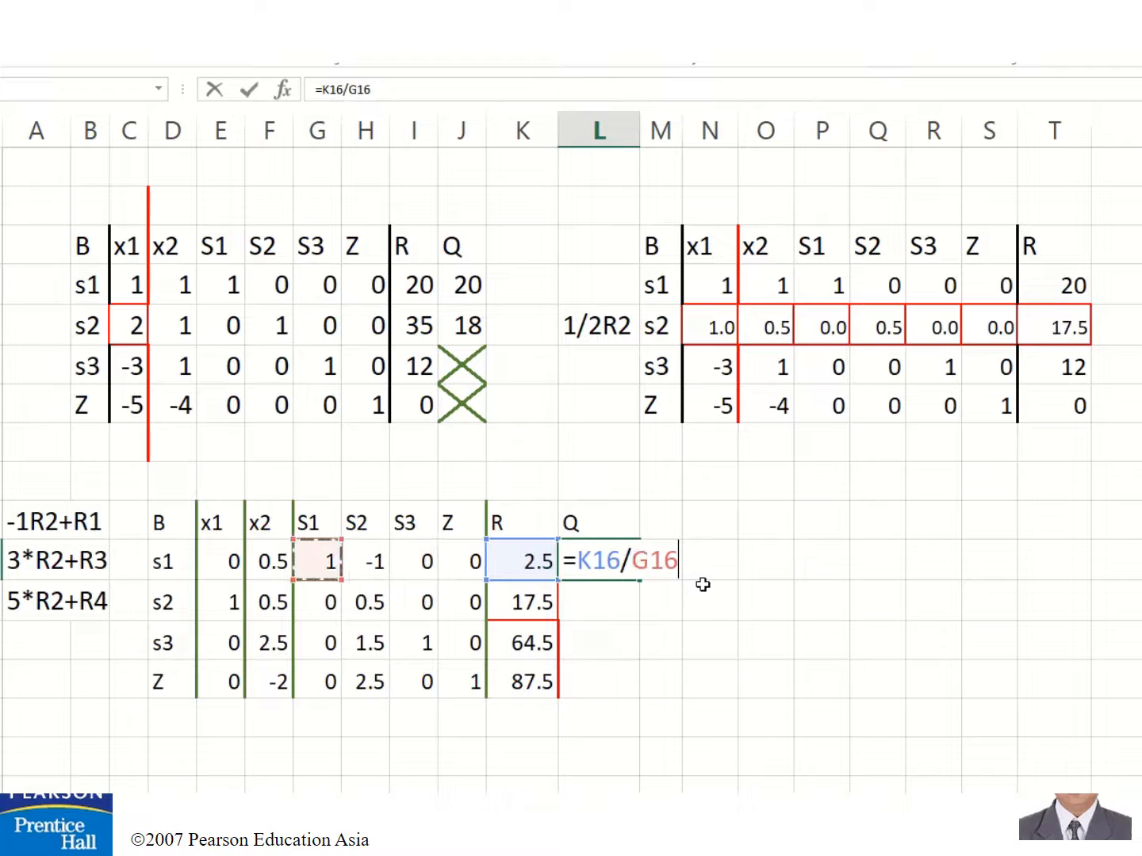
key("Return")
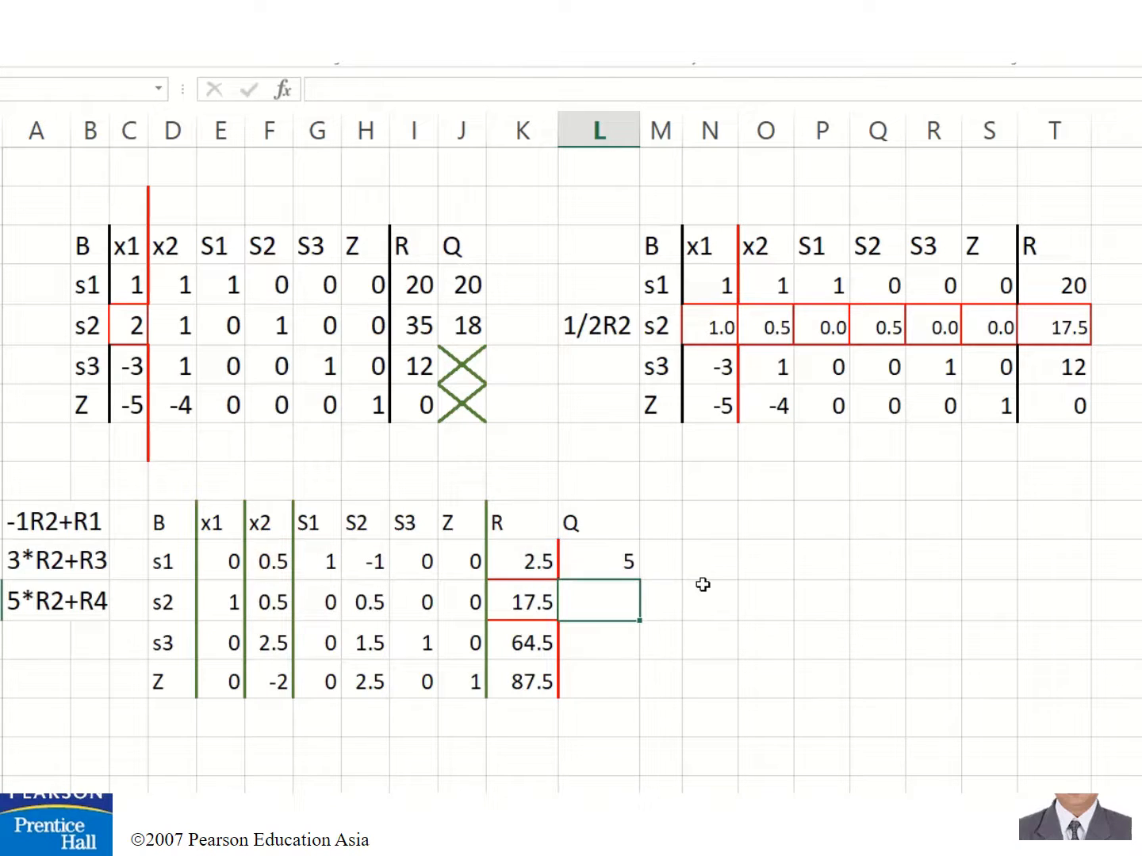
left_click(626, 574)
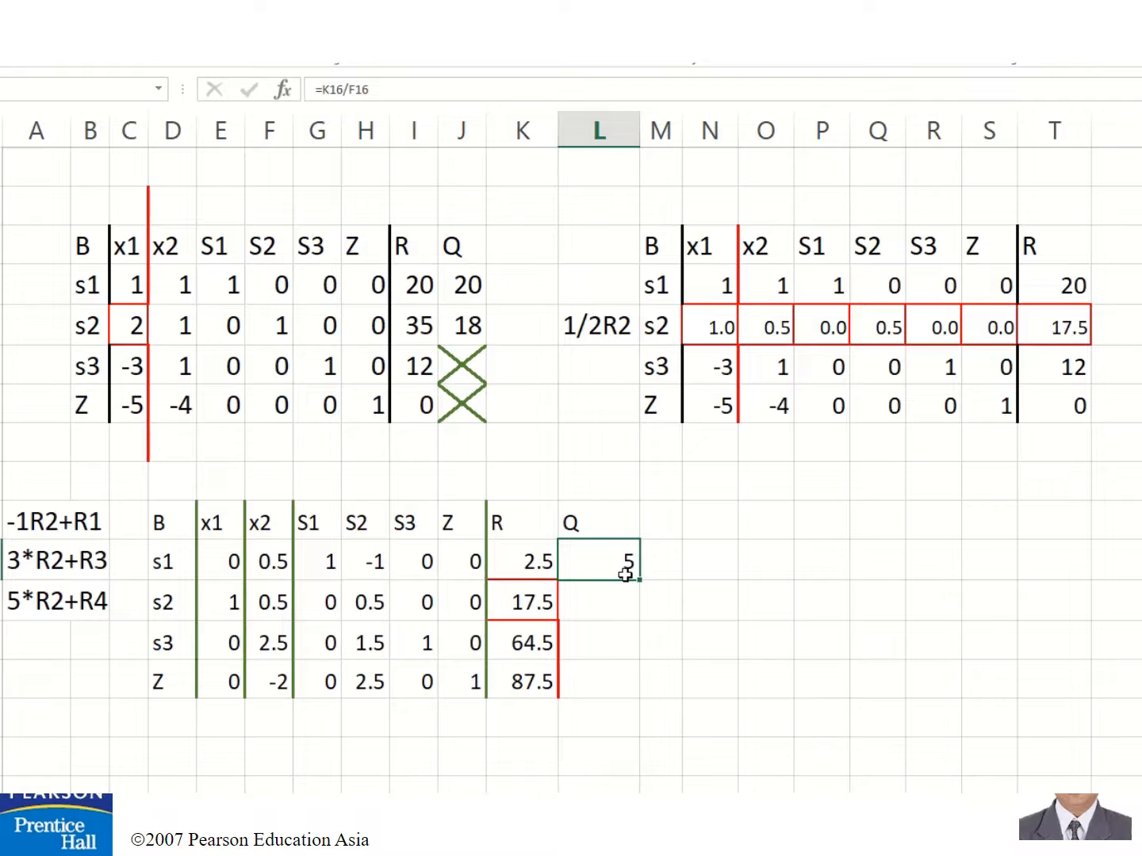
left_click_drag(643, 592, 643, 655)
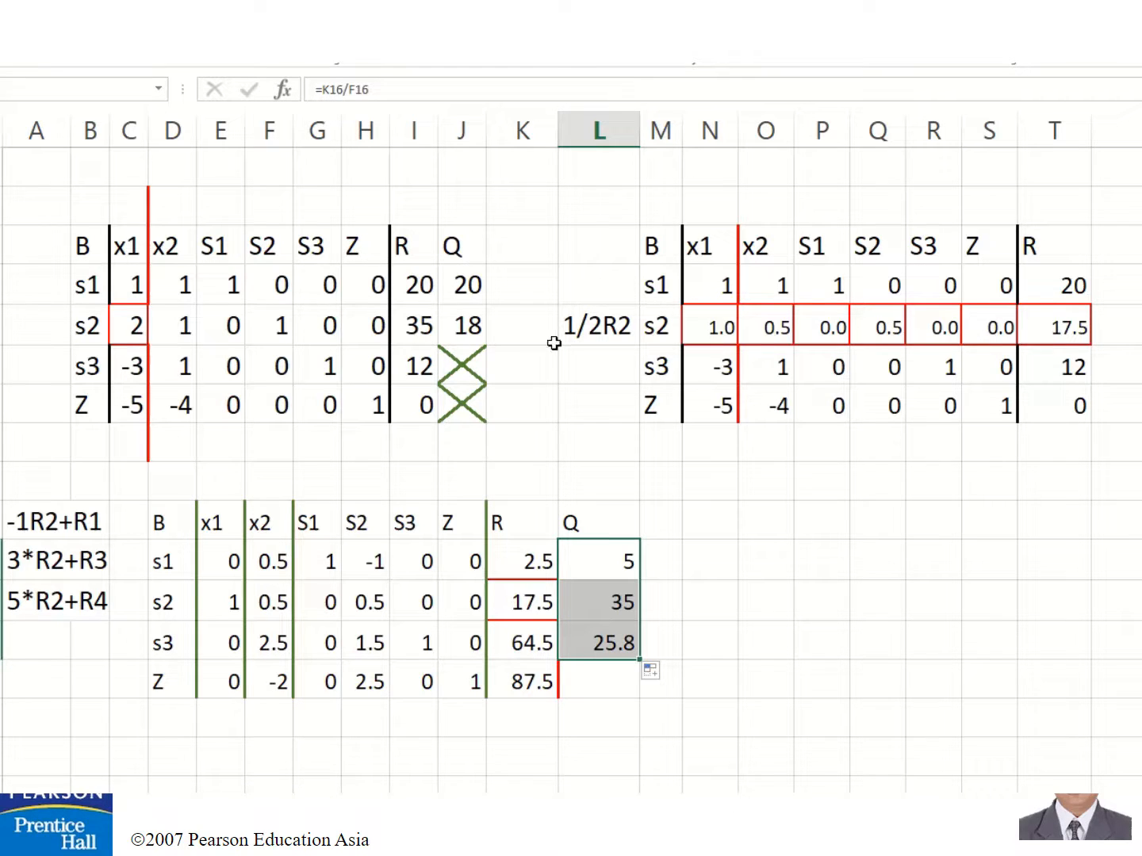
Try relabelling the 1/2R2 tableau with x2 as the basis label in M10 and s2 as the header in O8
left_click(659, 325)
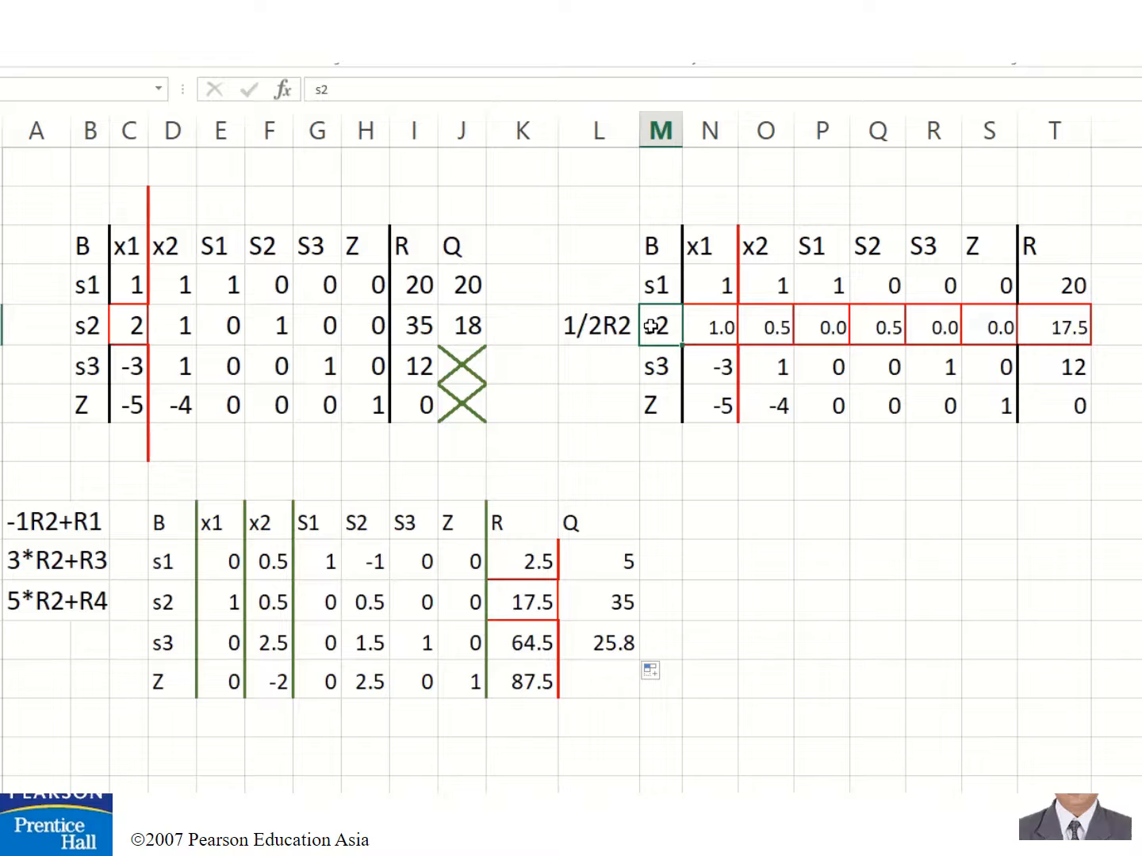
type("x2")
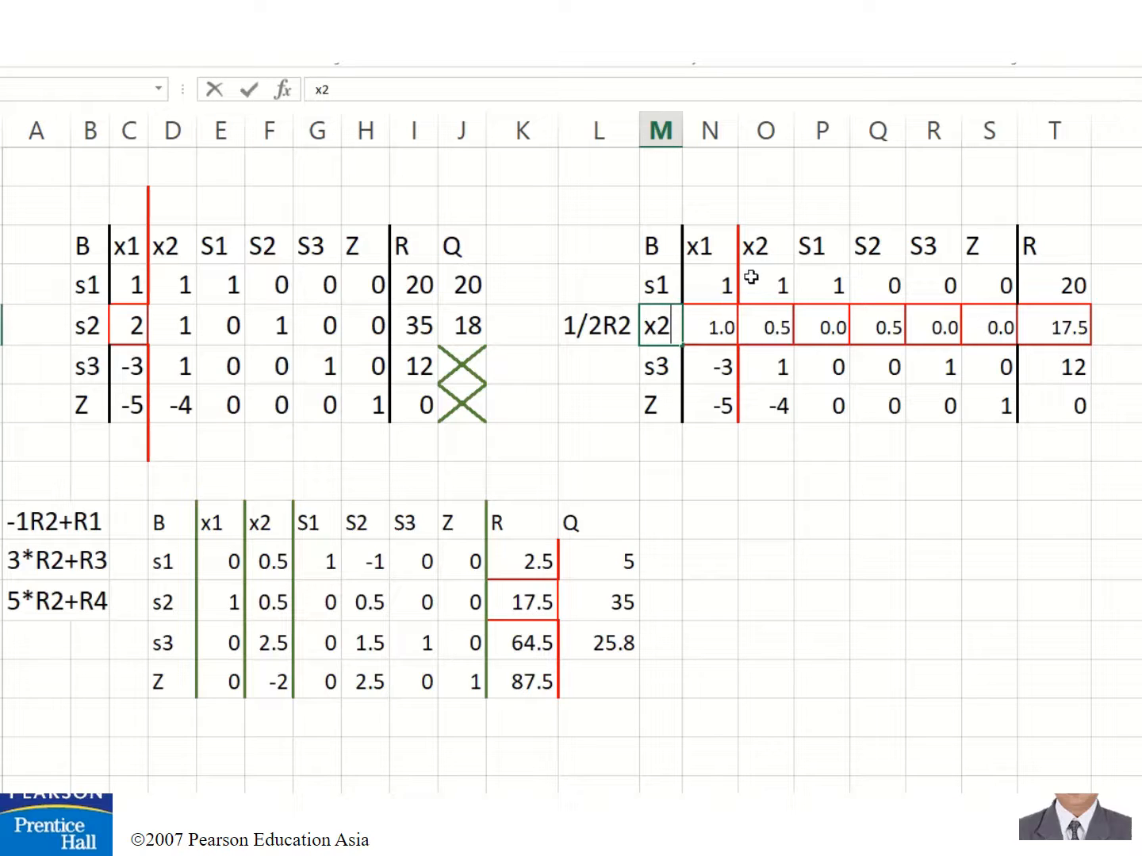
left_click(757, 249)
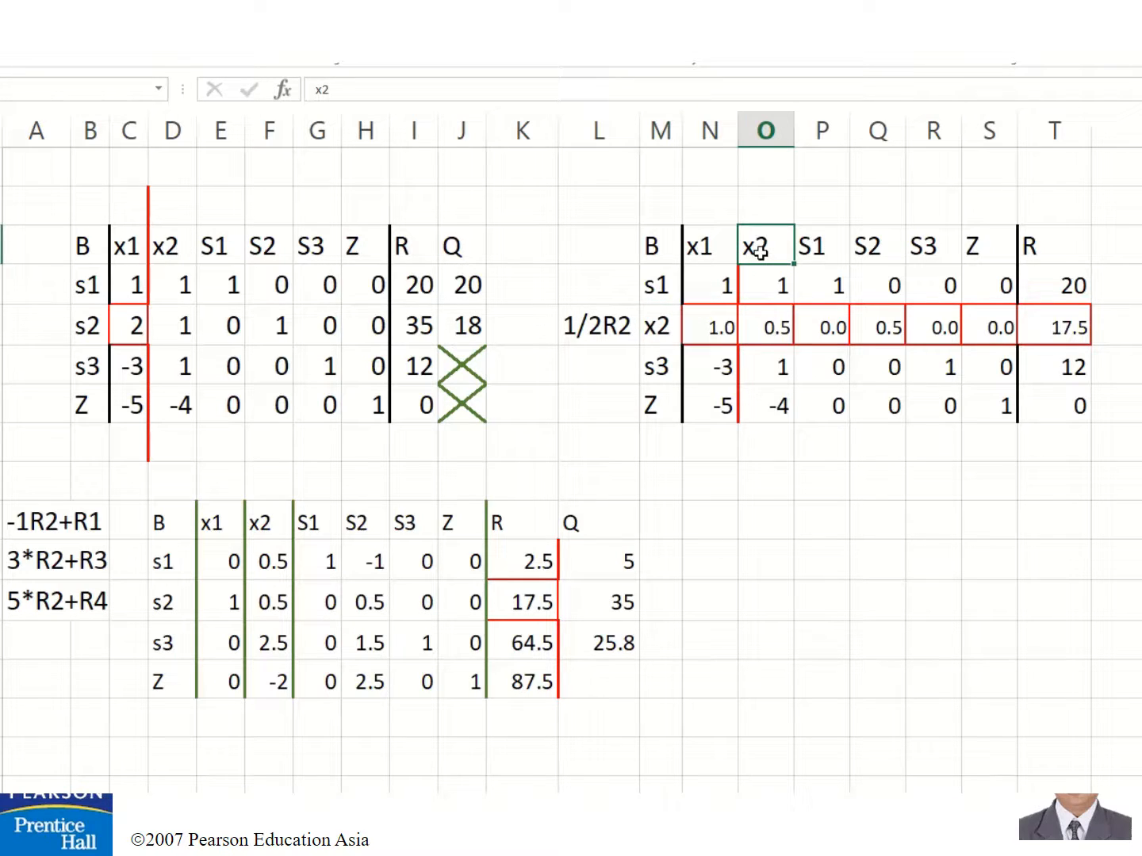
type("s2")
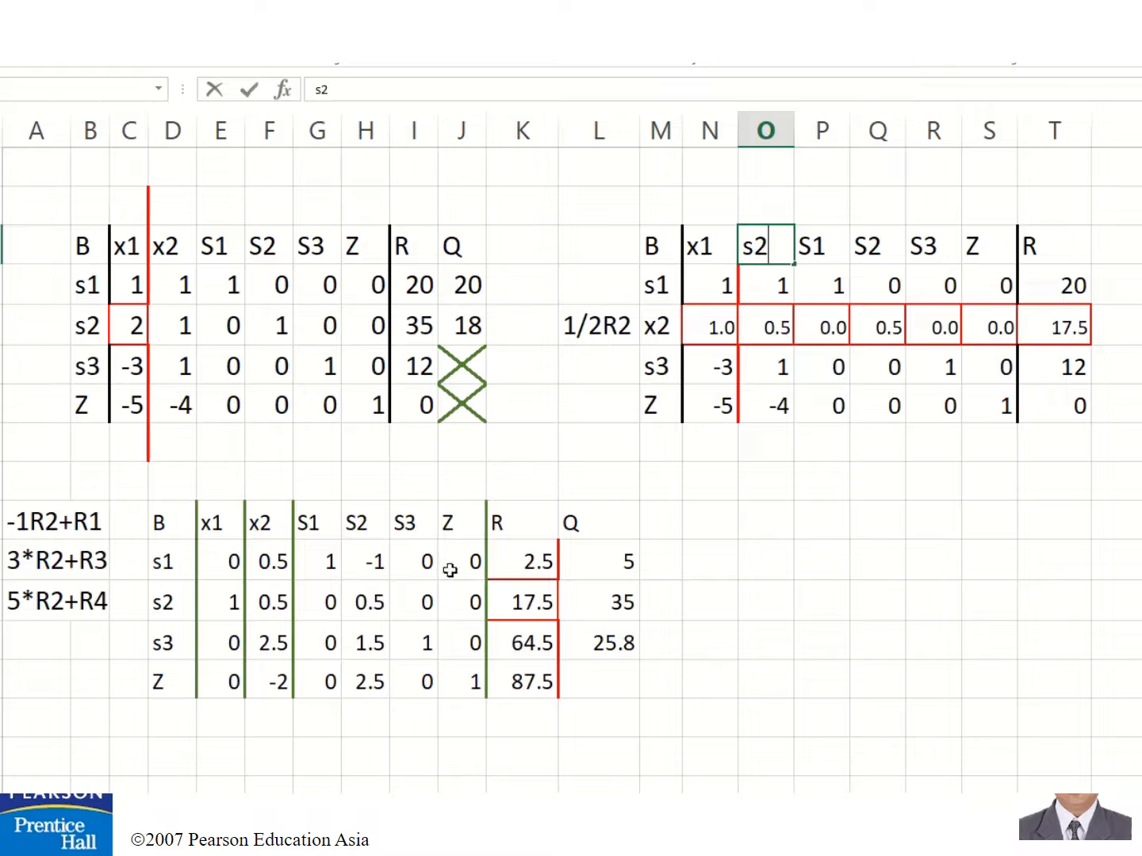
left_click(729, 569)
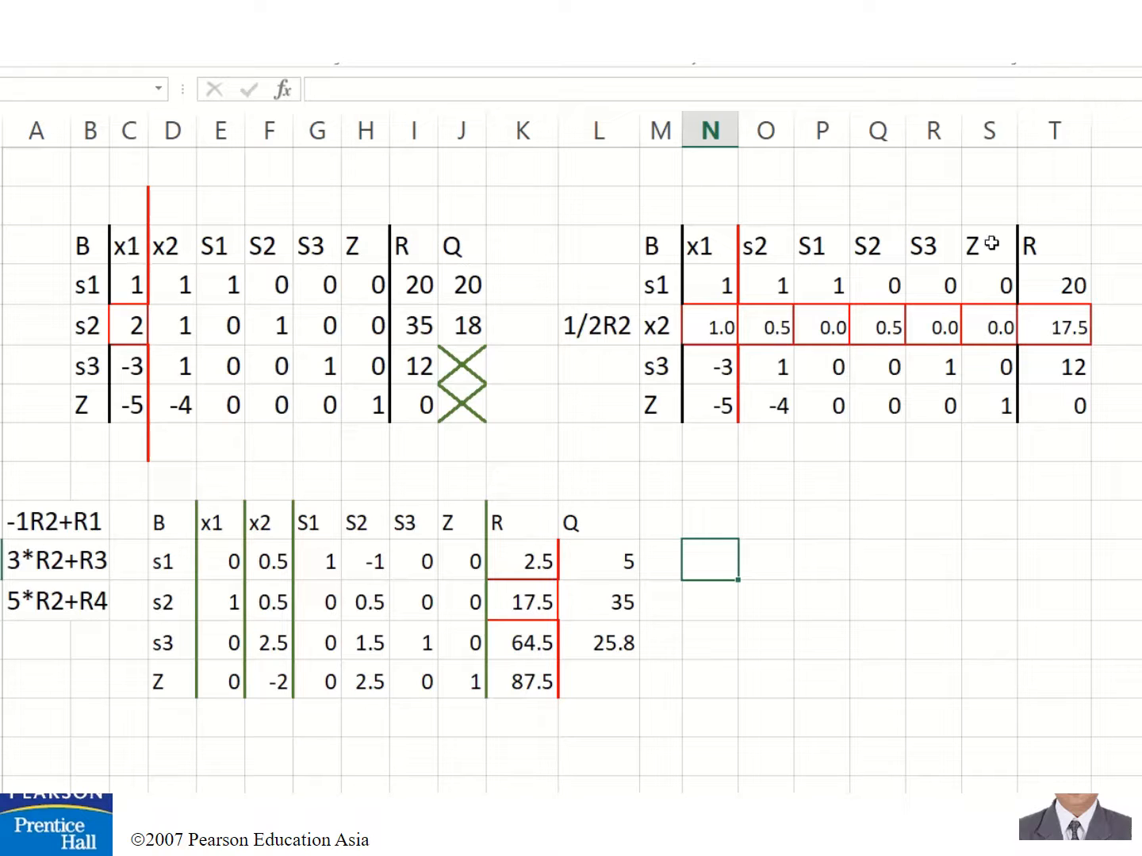
Change the column header in O8 back to x2
left_click(750, 250)
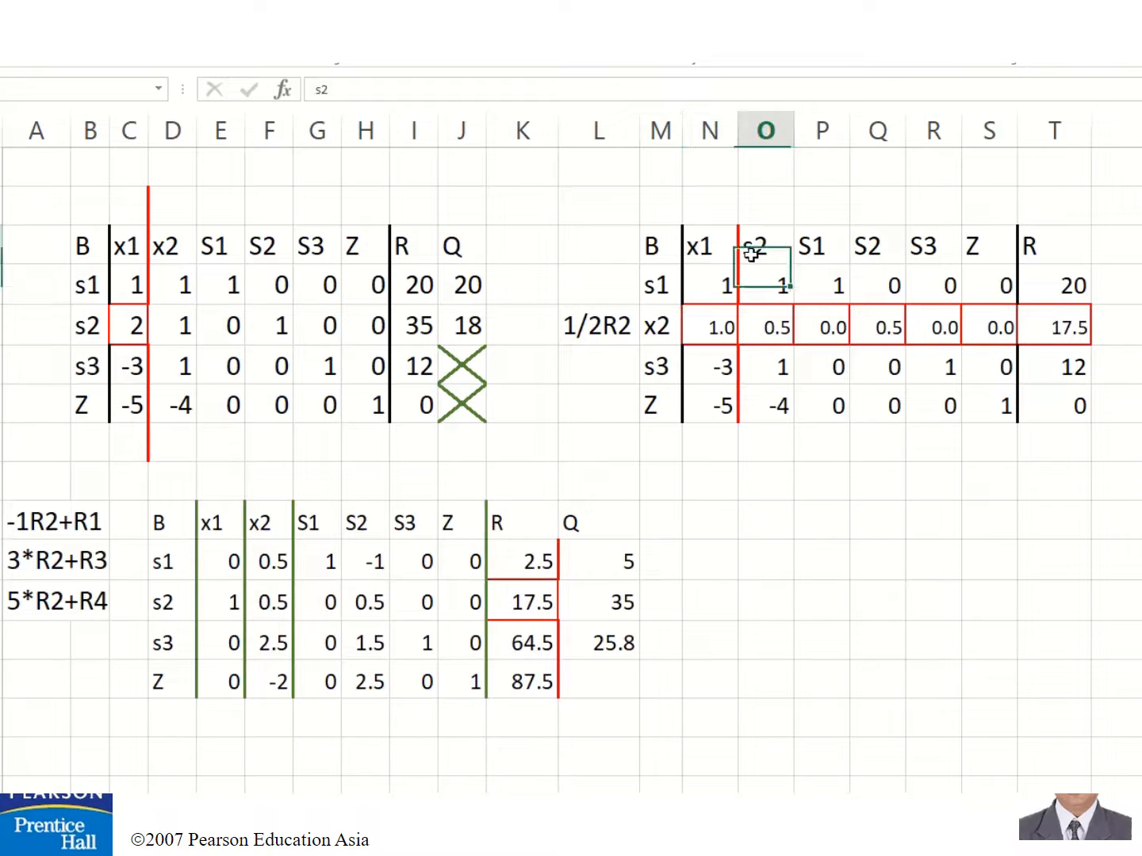
type("x2")
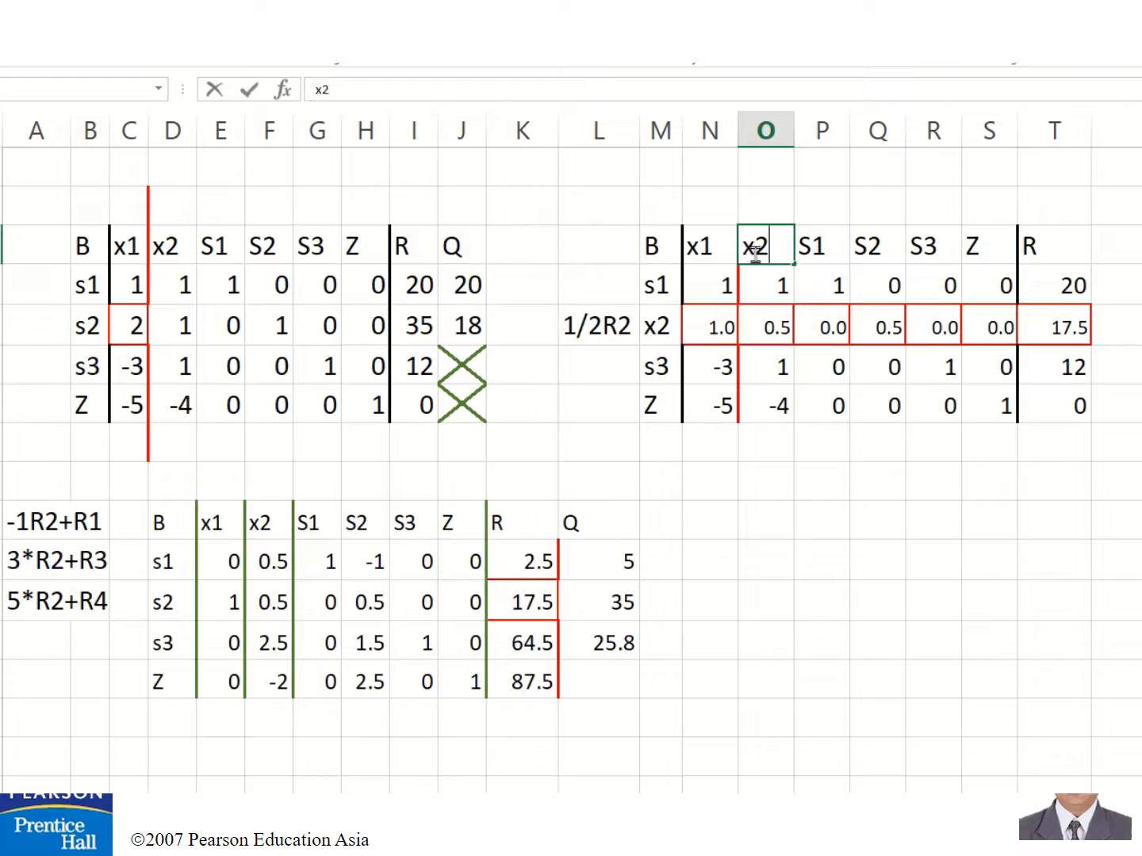
left_click(721, 285)
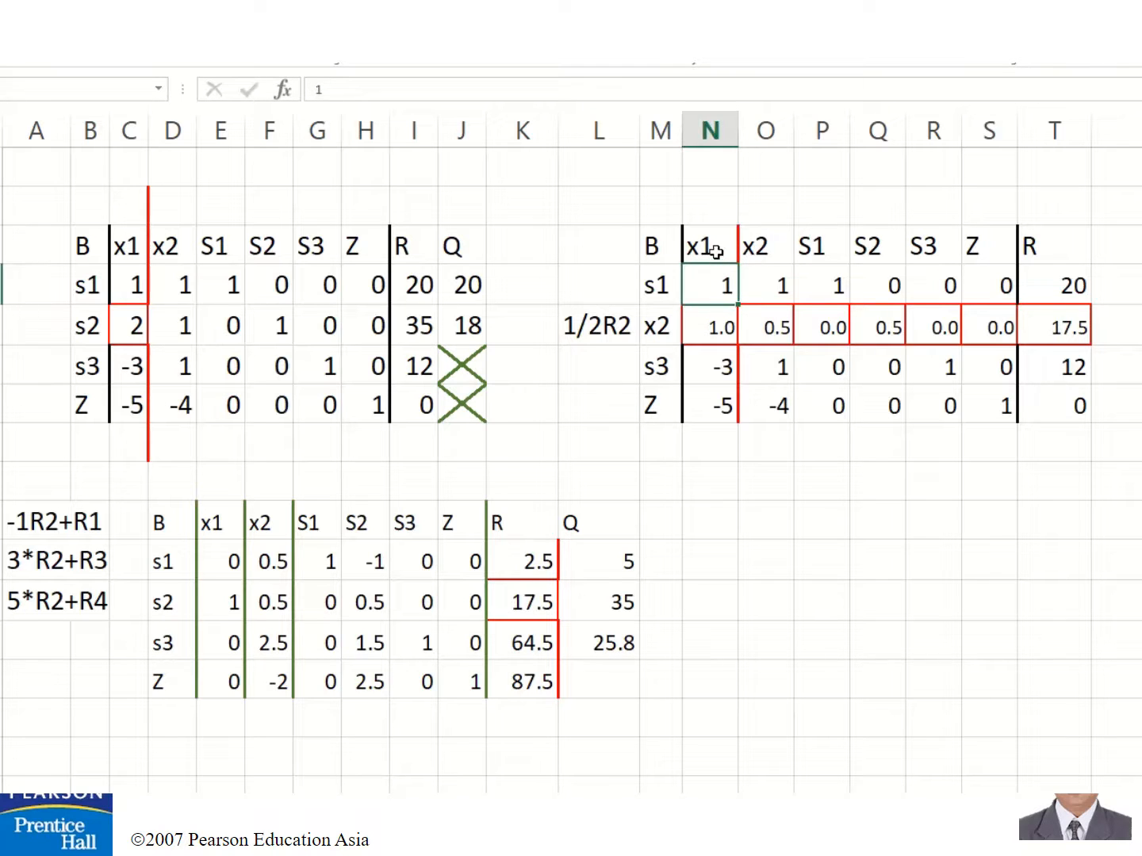
Swap the pivot labels in the 1/2R2 tableau, entering s2 as header N8 and x1 as basis label M10
left_click(702, 334)
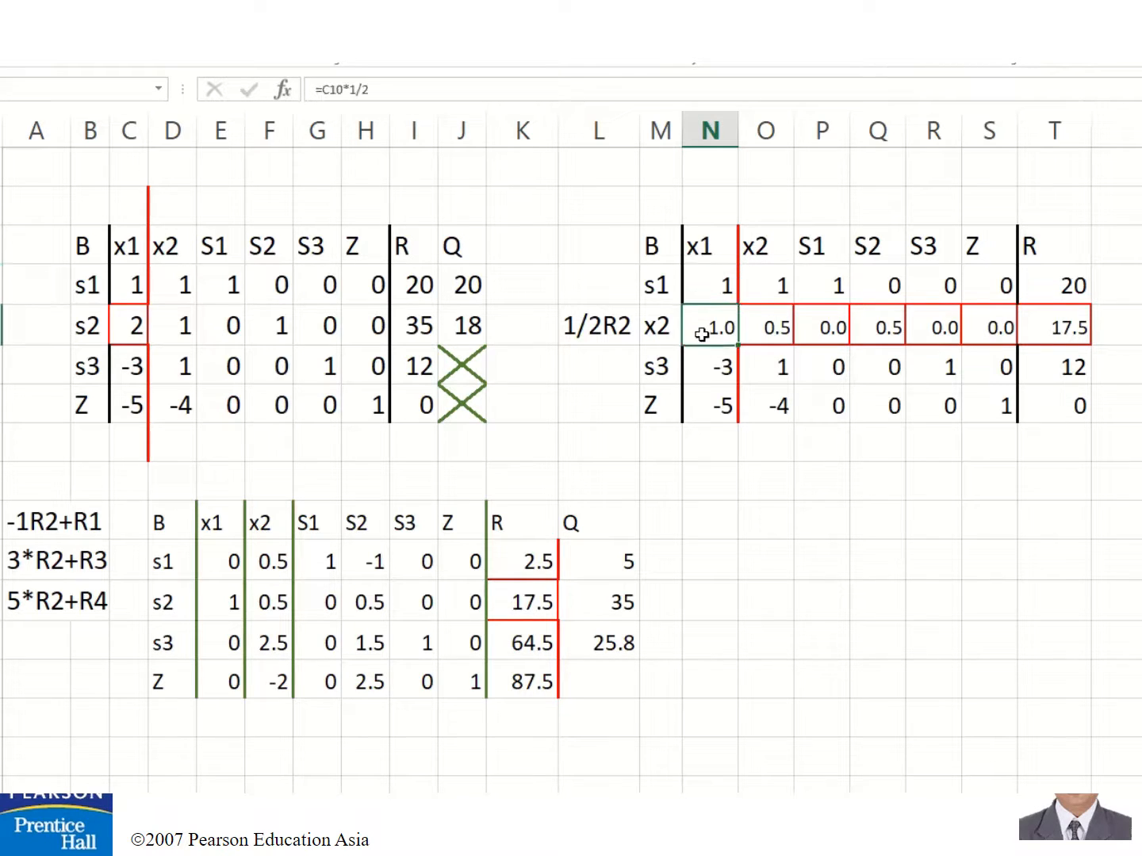
left_click(698, 250)
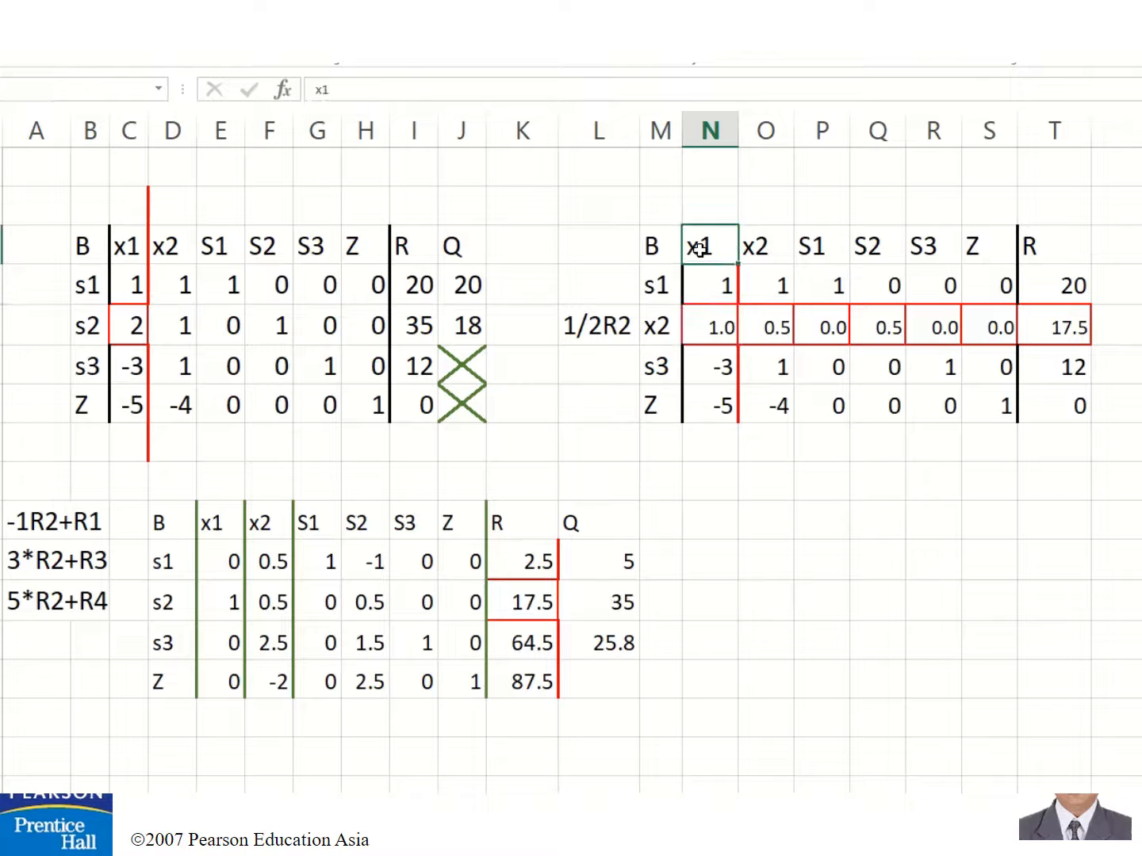
left_click(643, 321)
left_click(708, 253)
type("s2")
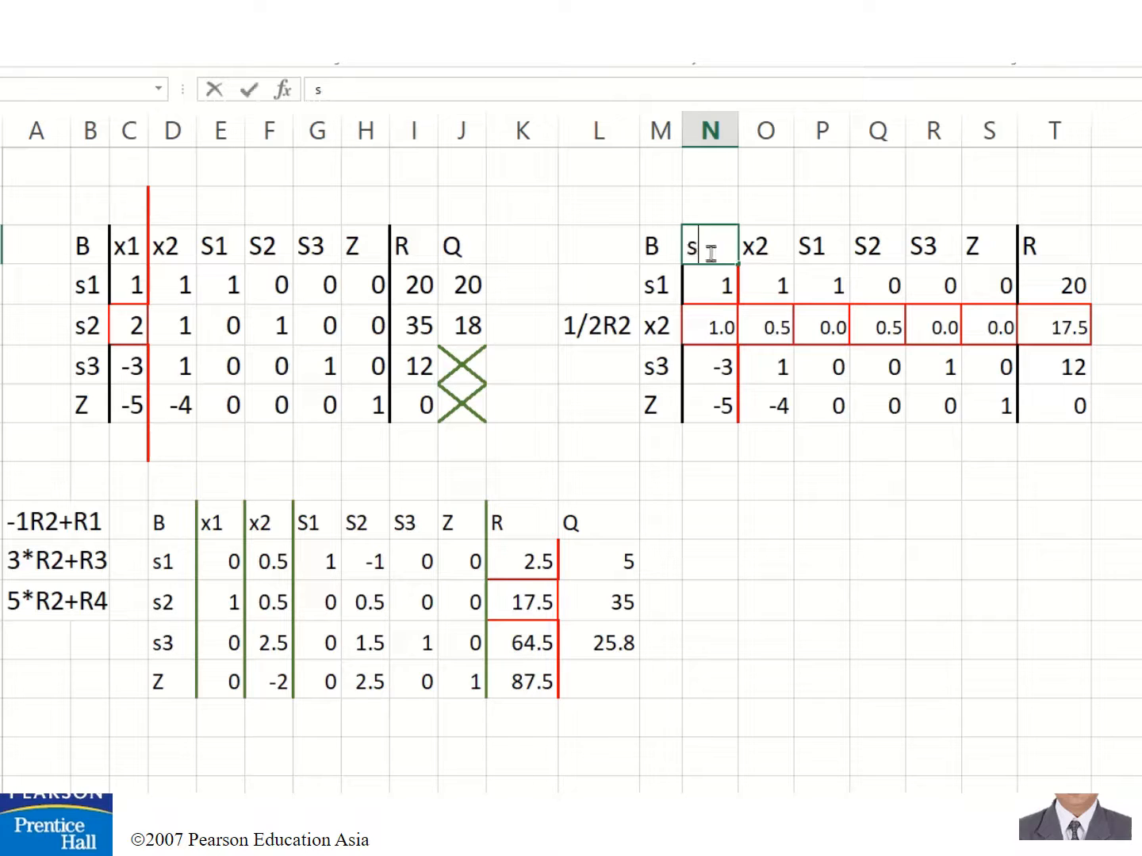
key("Return")
key("Down")
key("Down")
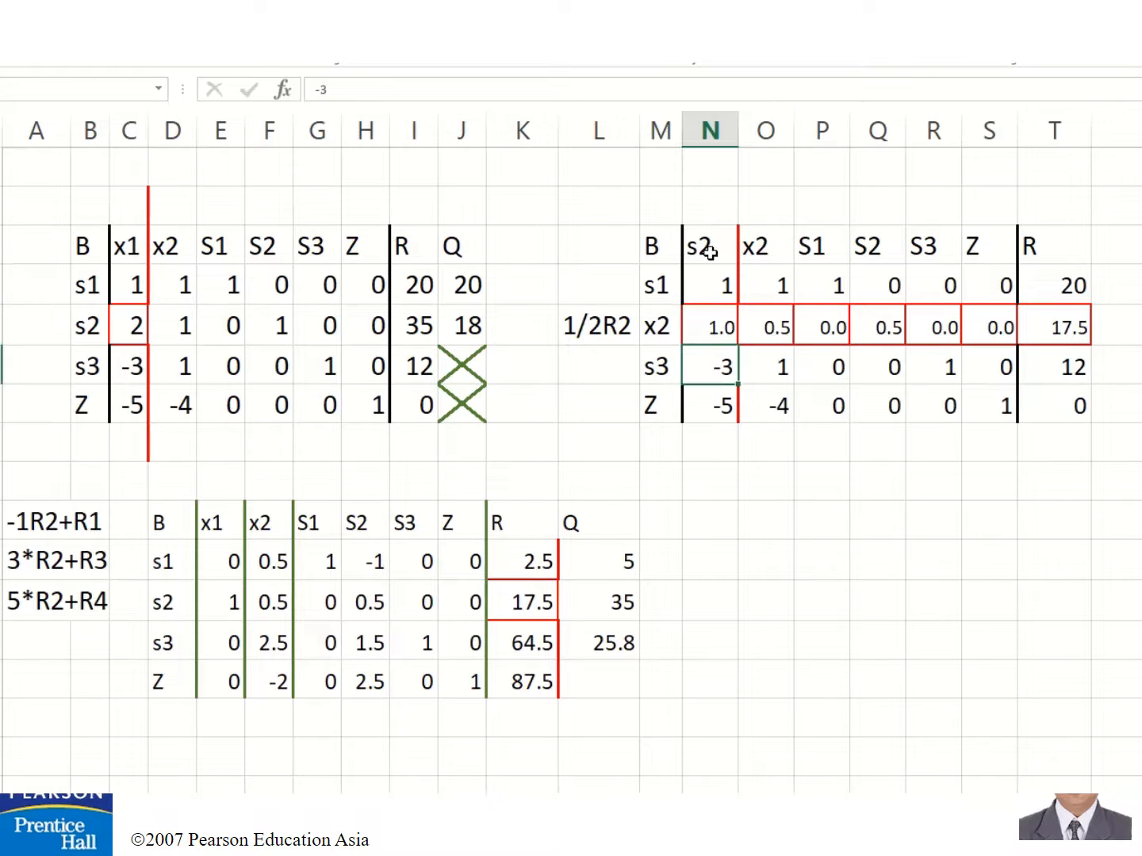
key("Up")
key("Left")
type("x1")
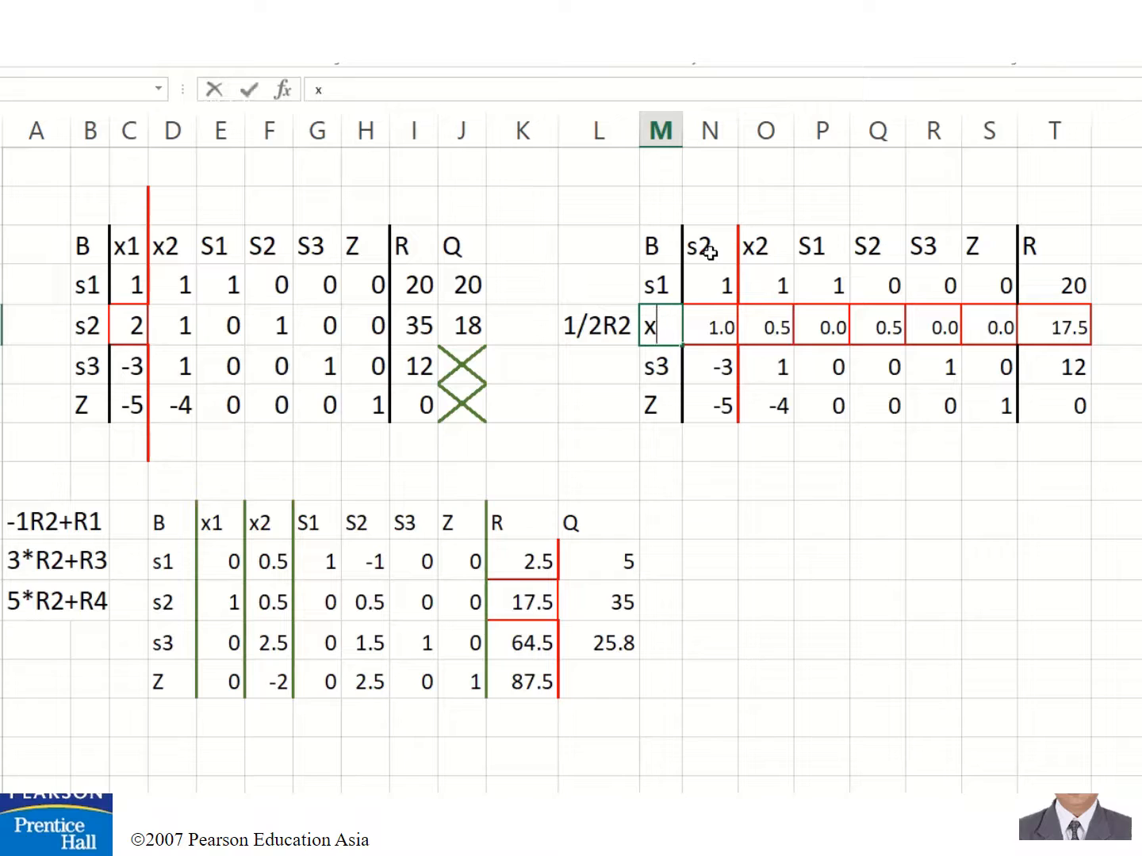
key("Left")
Swap the pivot labels in the initial tableau, entering s2 as header C8 and x1 as basis label B10
key("Left")
key("Left")
key("Left")
key("Left")
key("Left")
key("Left")
key("Left")
key("Left")
key("Left")
key("Left")
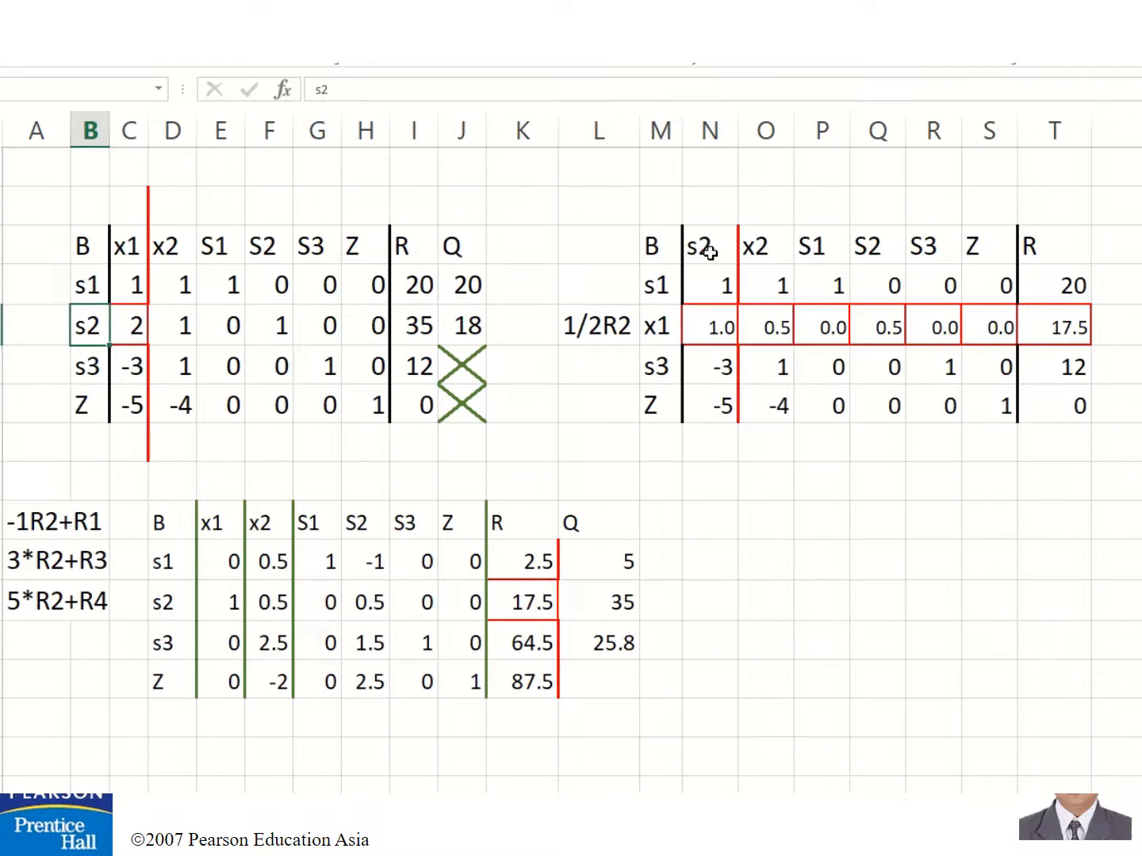
key("Right")
key("Up")
key("Up")
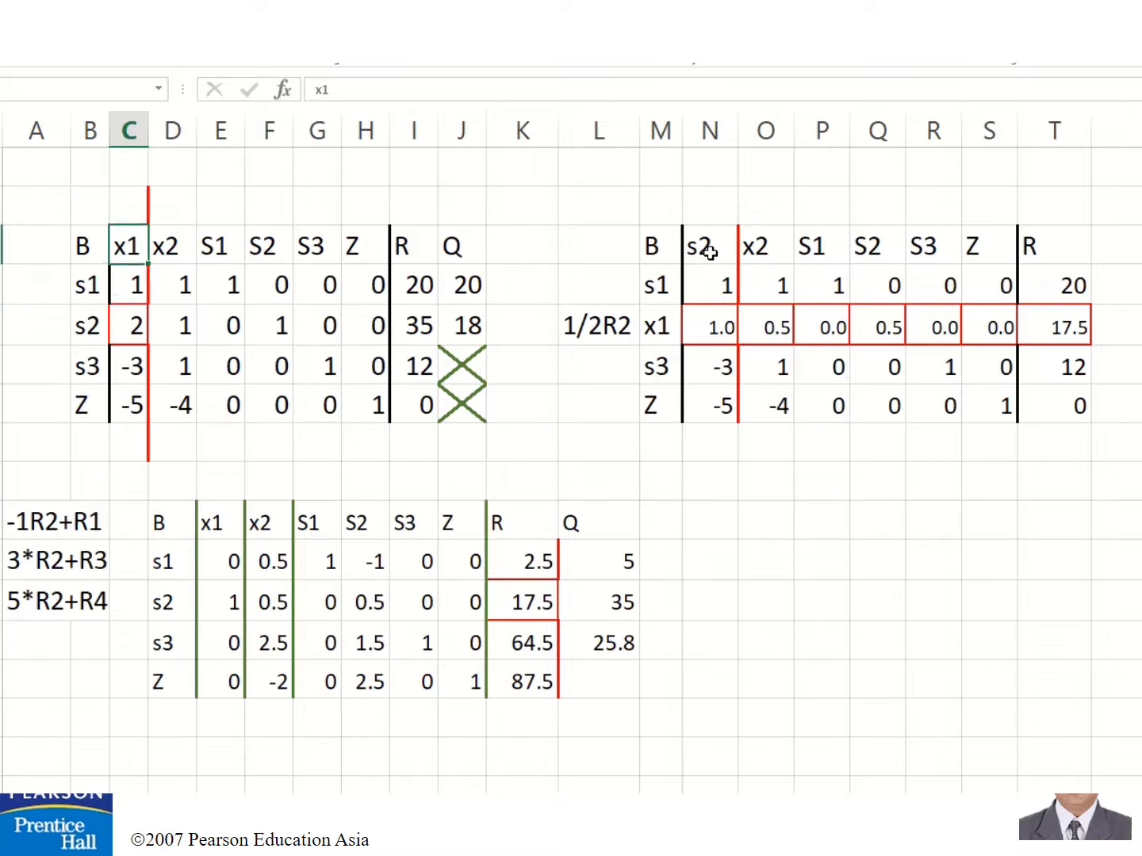
type("s2")
key("ctrl+Return")
key("Left")
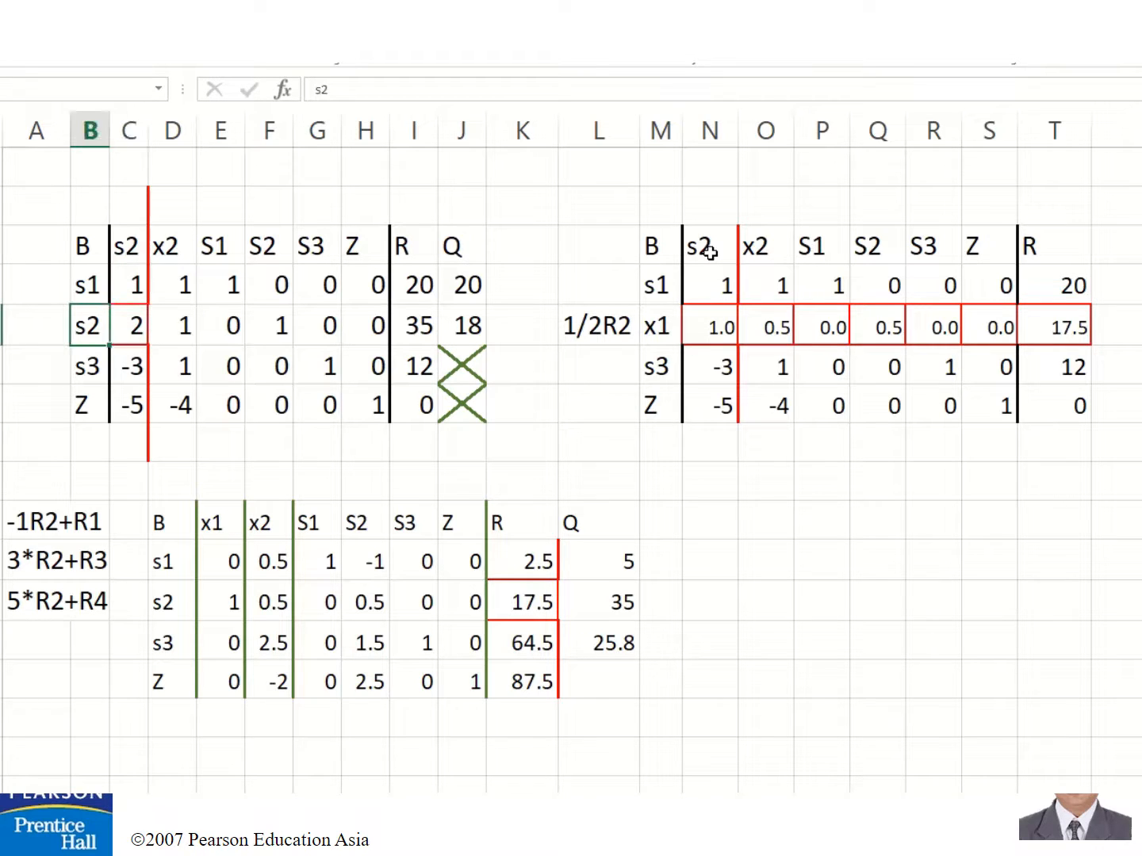
type("x1")
key("Return")
Swap the labels in the new lower tableau, entering x1 as basis label D17 and s2 as header E15
key("Down")
key("Down")
key("Down")
key("Down")
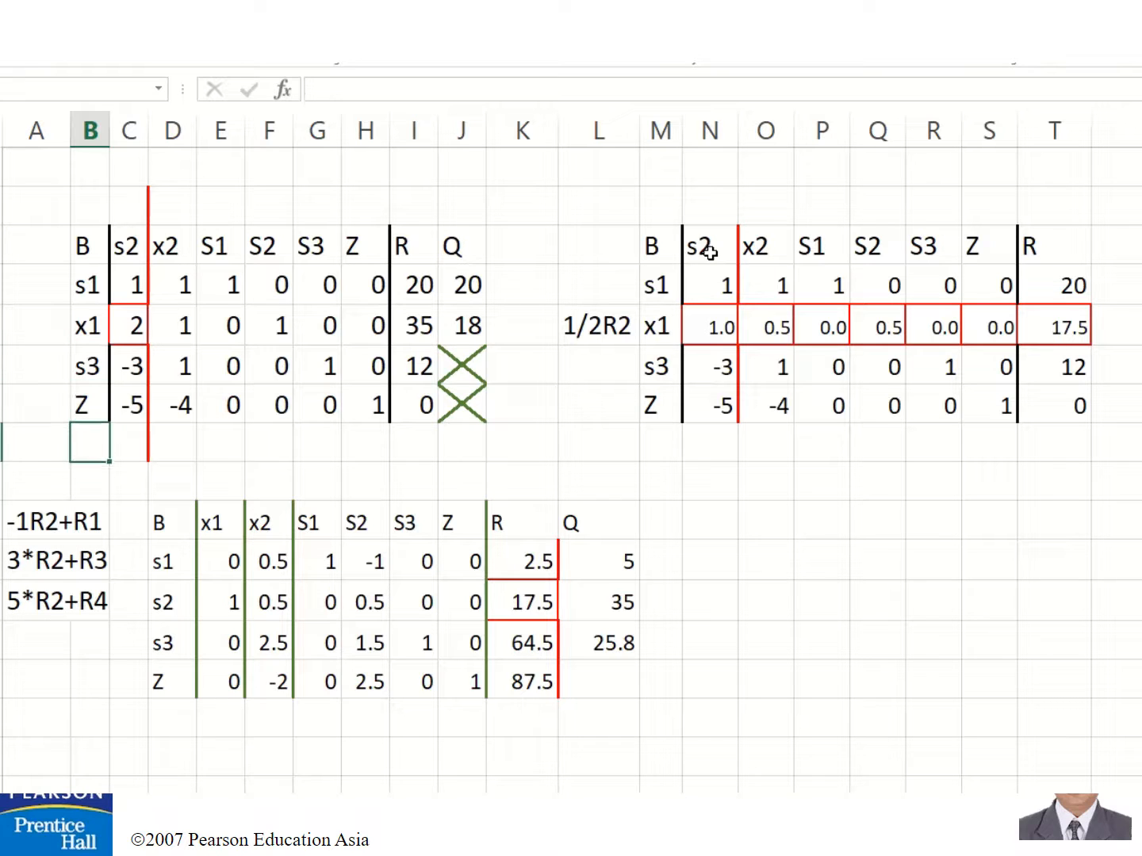
key("Right")
key("Right")
key("Right")
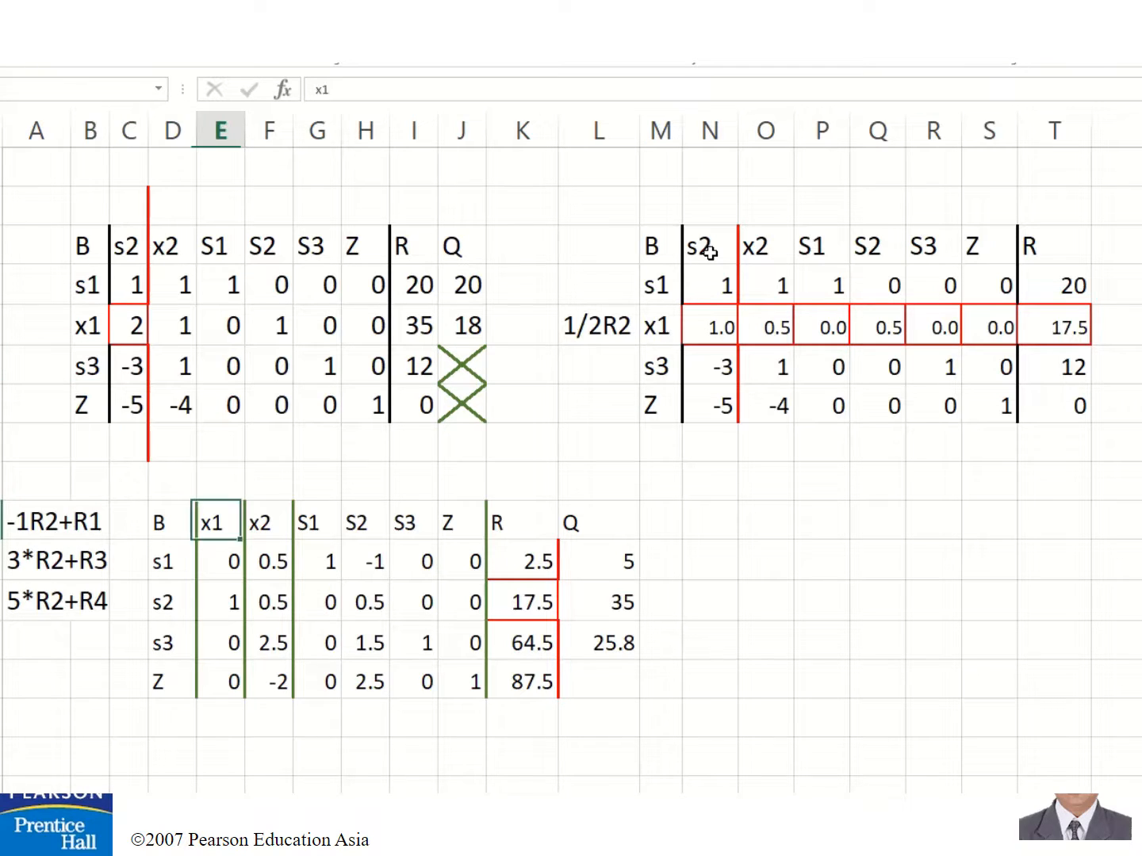
key("Down")
key("Down")
key("Left")
type("x1")
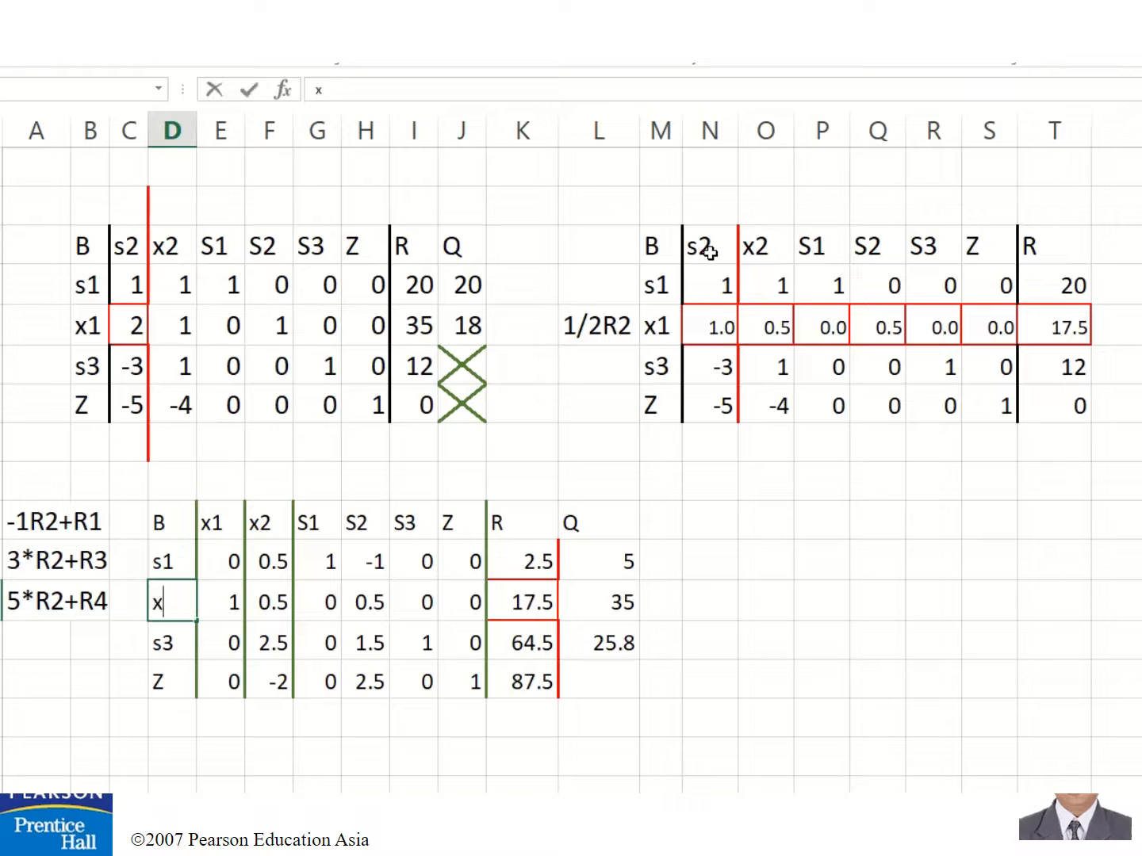
key("Right")
key("Up")
key("Up")
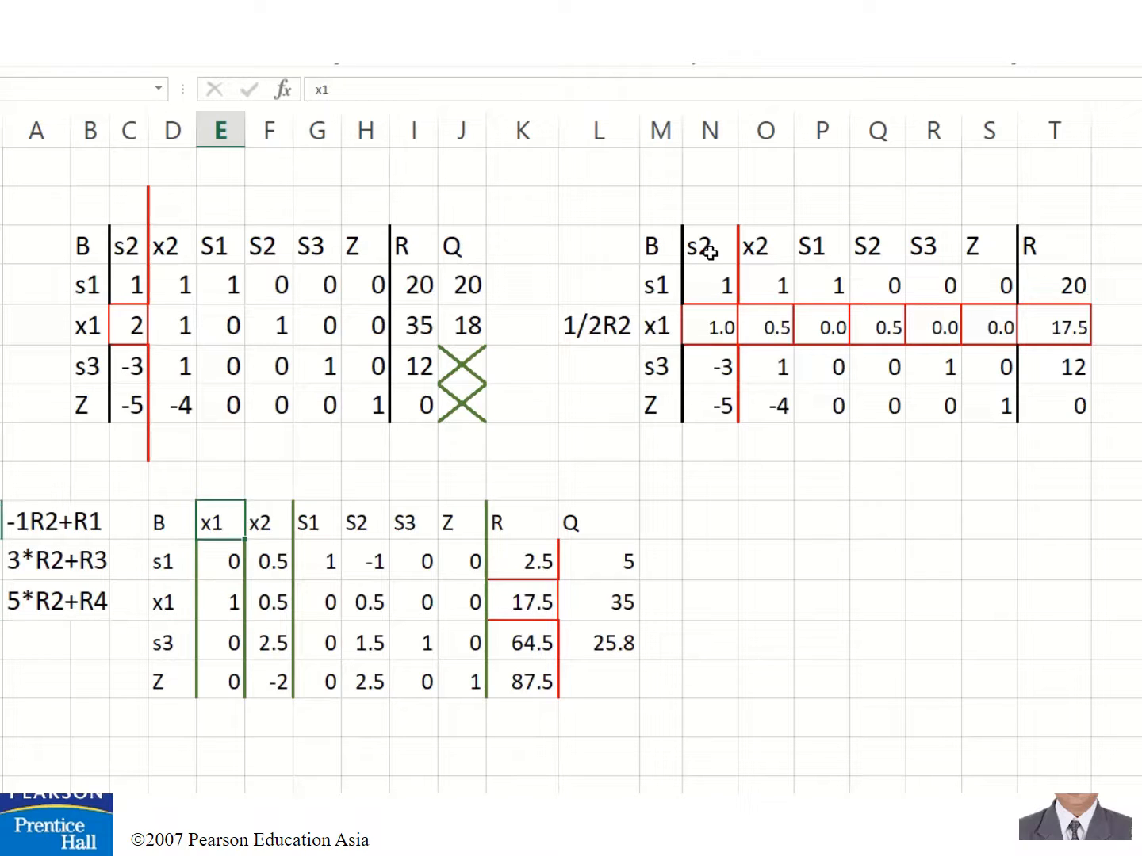
type("s2")
key("Right")
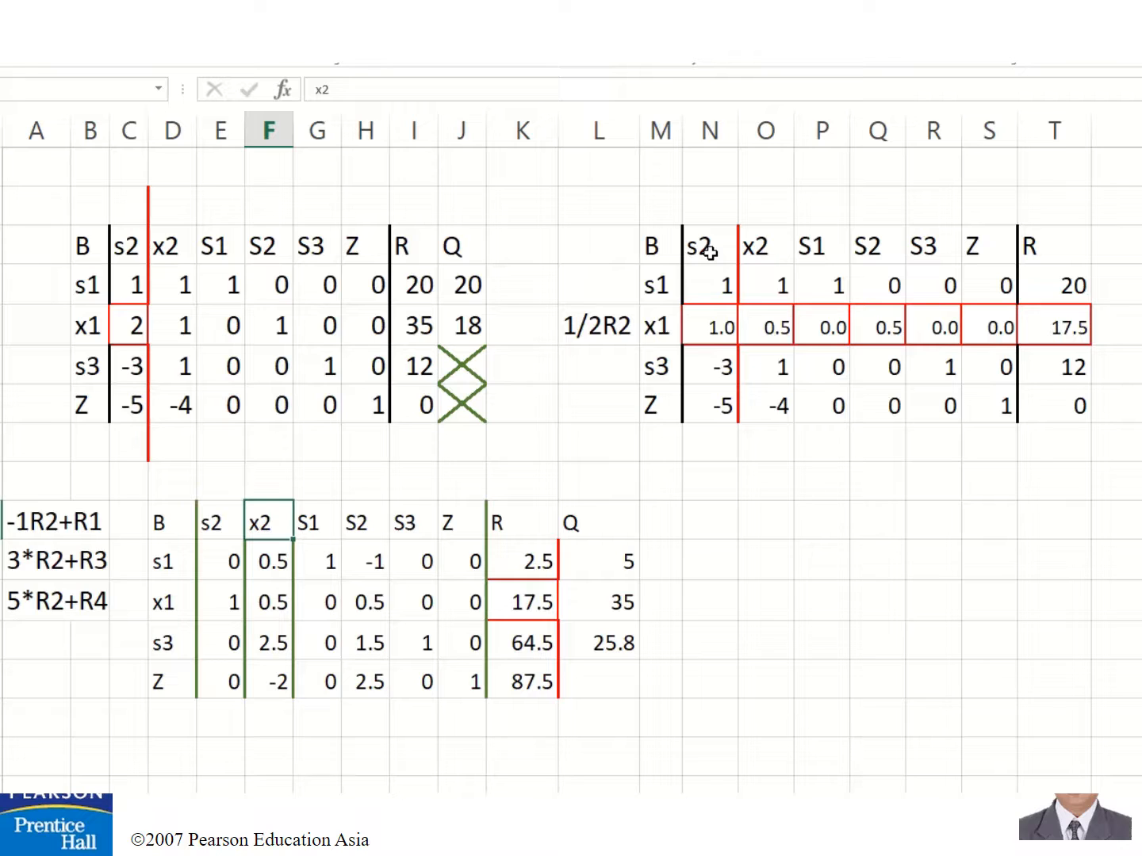
Highlight the pivot cells F16 in the lower tableau and C10 in the initial tableau with yellow fill
left_click(622, 566)
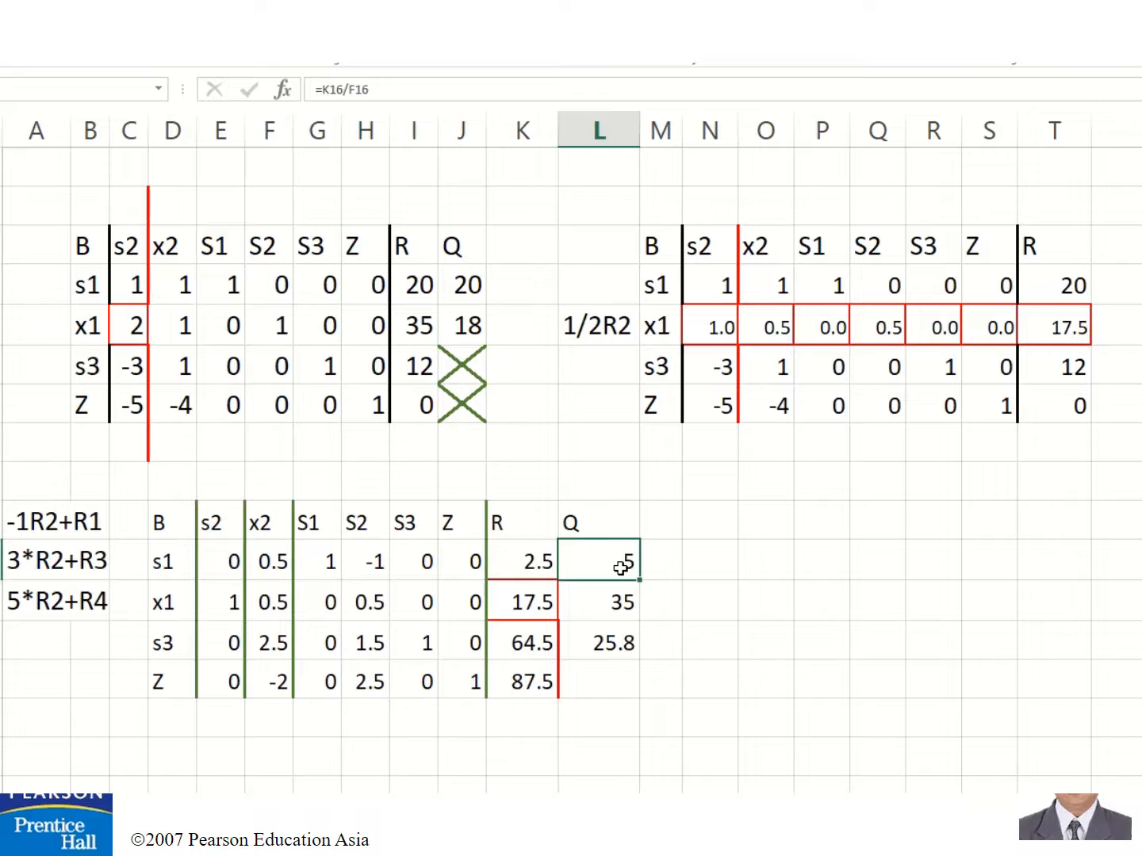
left_click(265, 560)
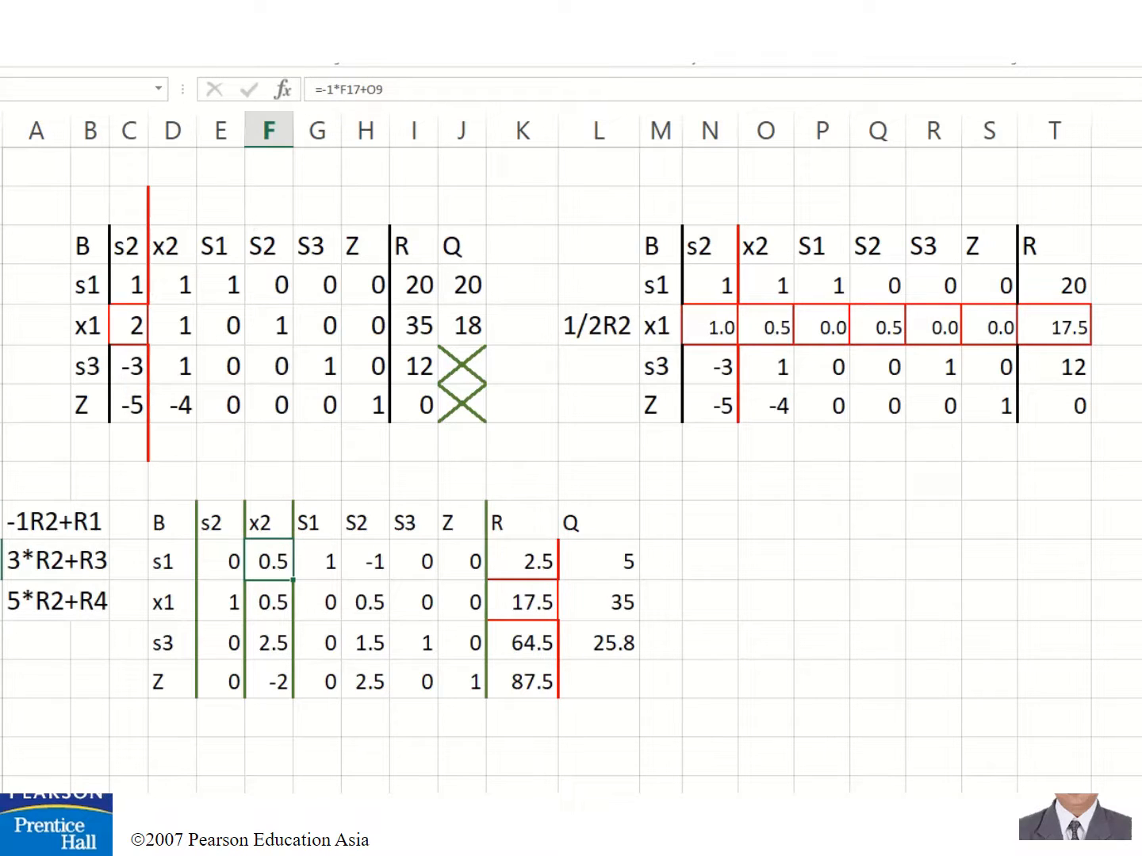
left_click(194, 44)
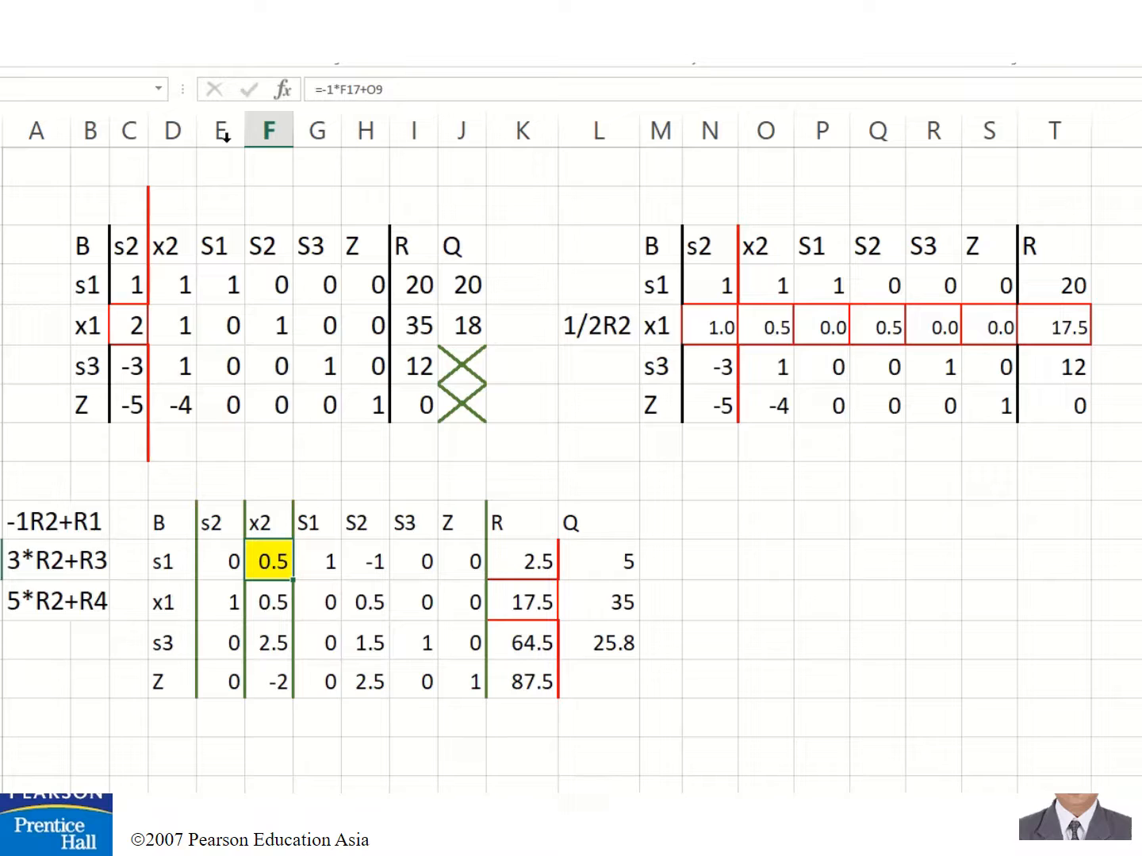
left_click(131, 332)
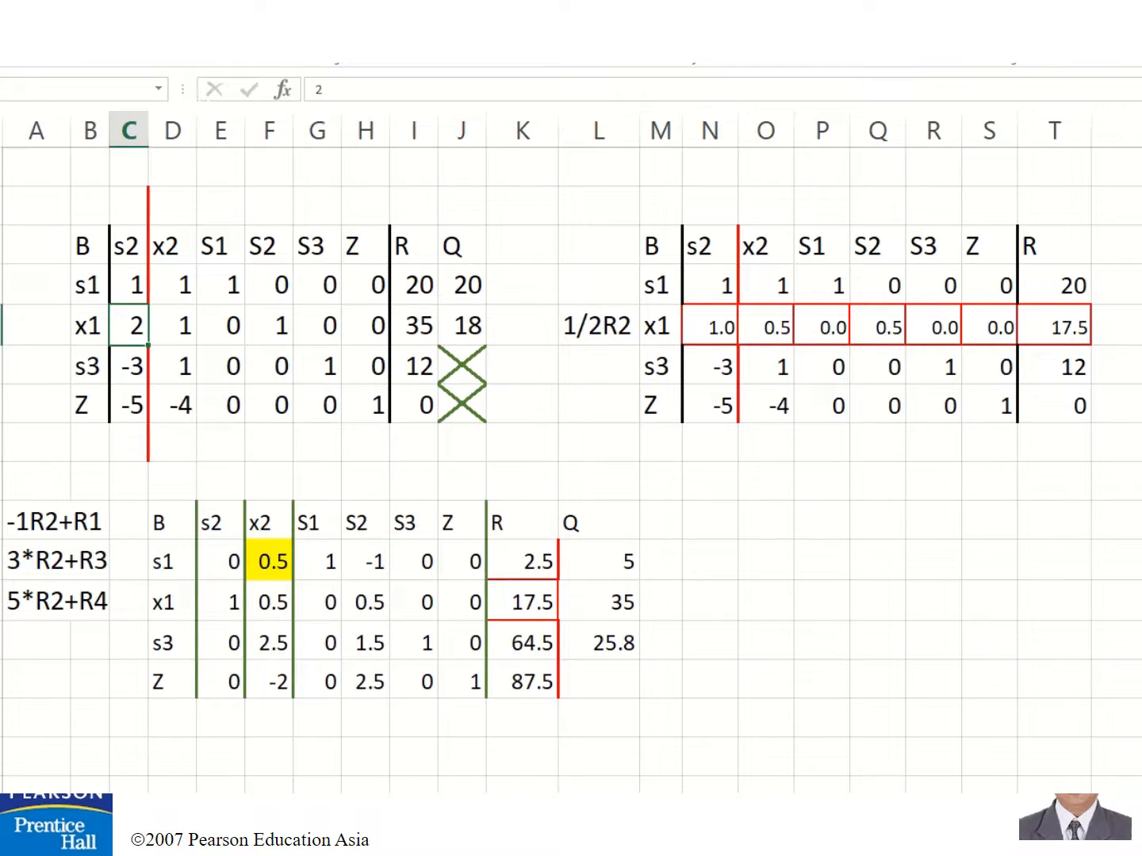
left_click(195, 44)
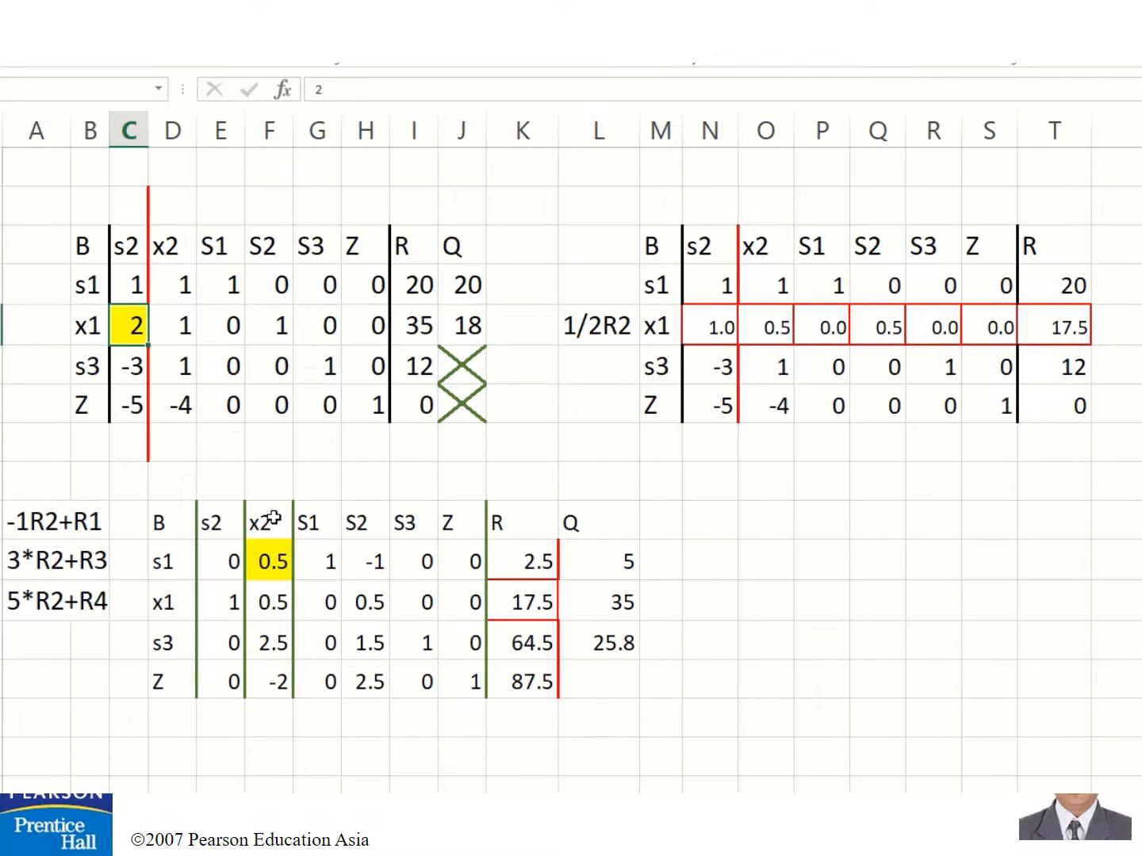
Swap the pivot labels in the lower tableau, entering x2 as basis label D16 and s1 as header F15
left_click(168, 563)
type("x1")
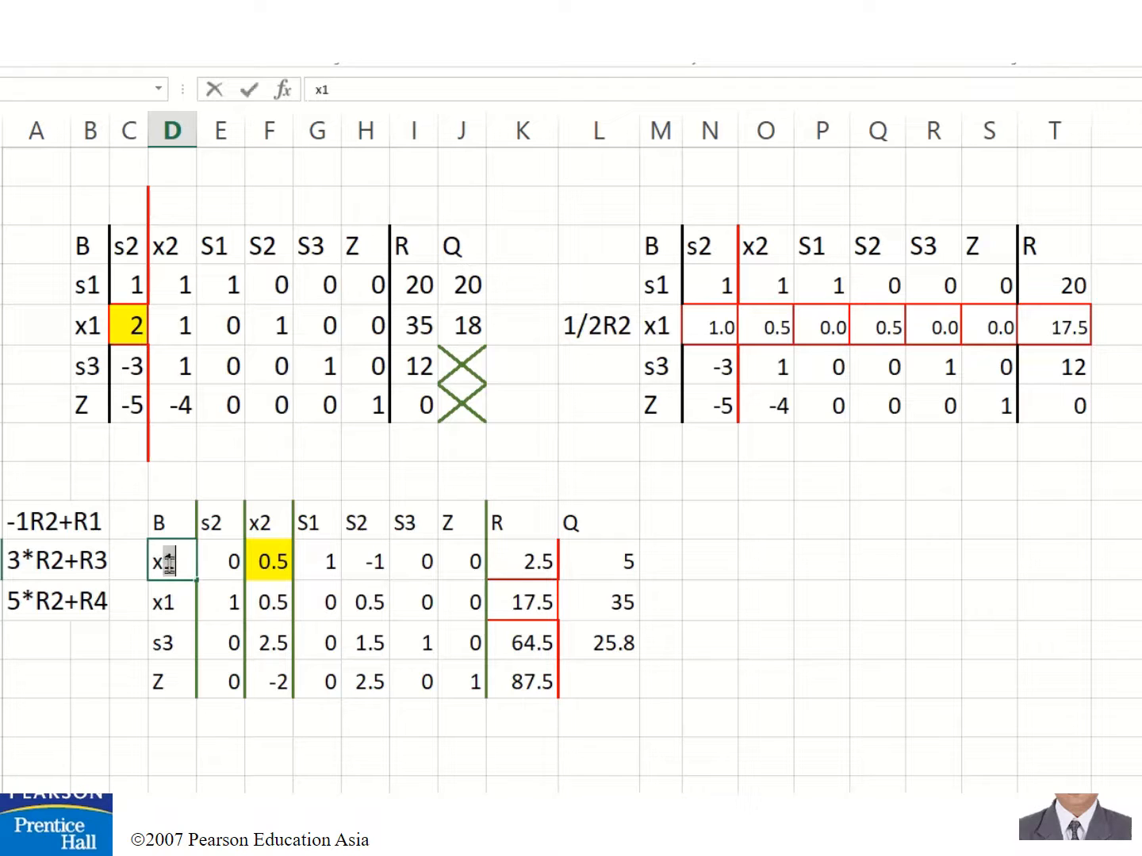
type("2")
key("Tab")
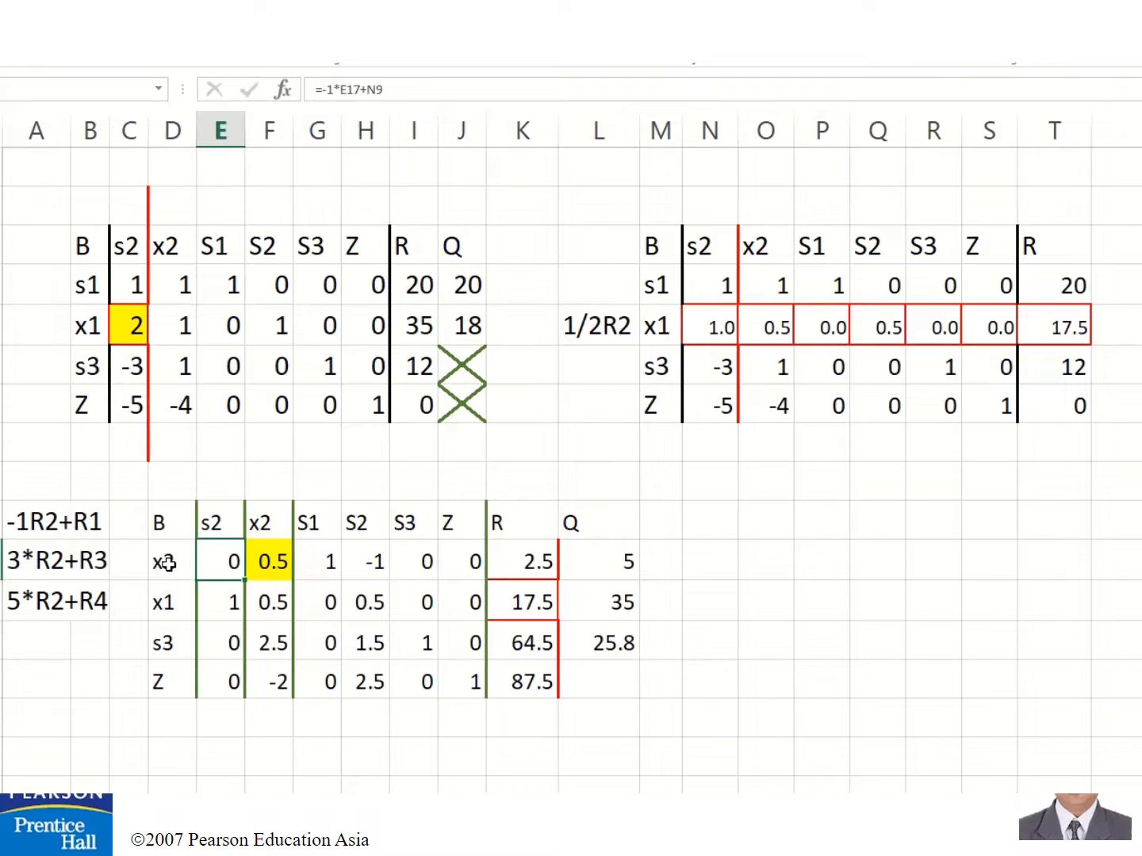
key("Up")
key("Right")
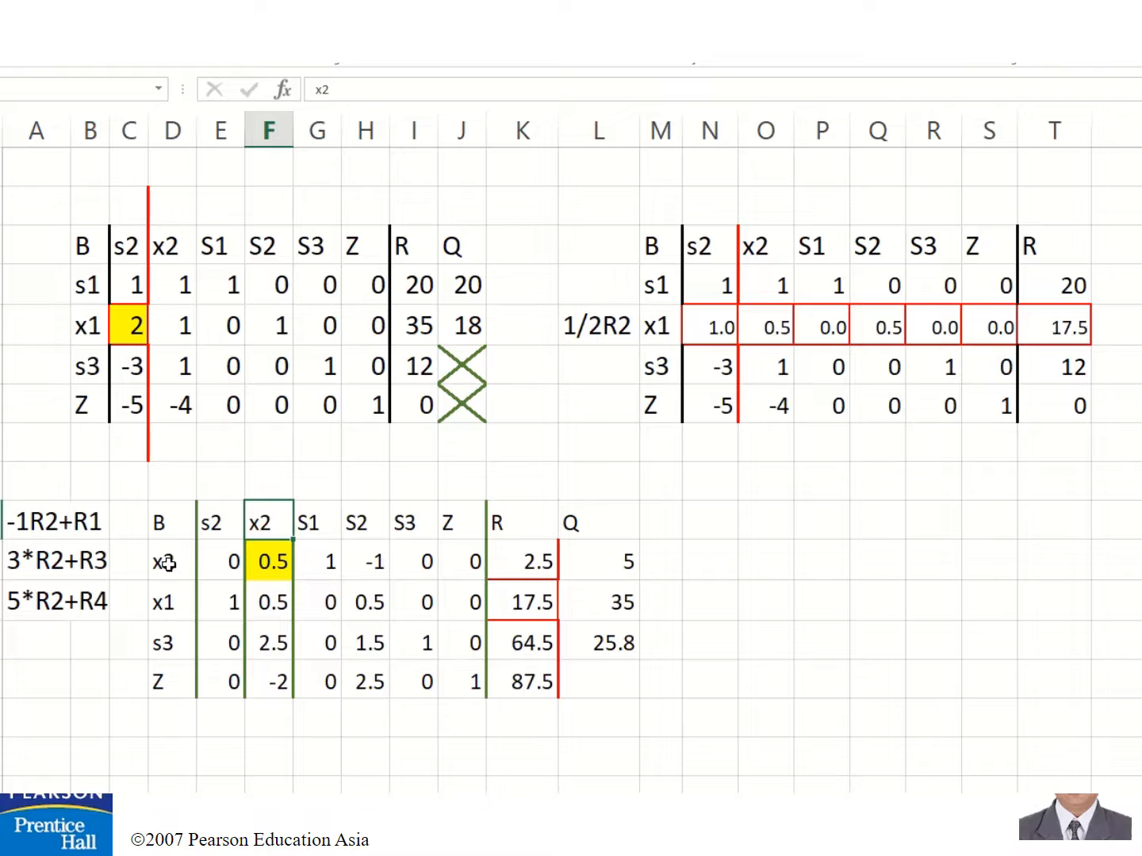
type("s1")
key("Return")
key("Right")
key("Right")
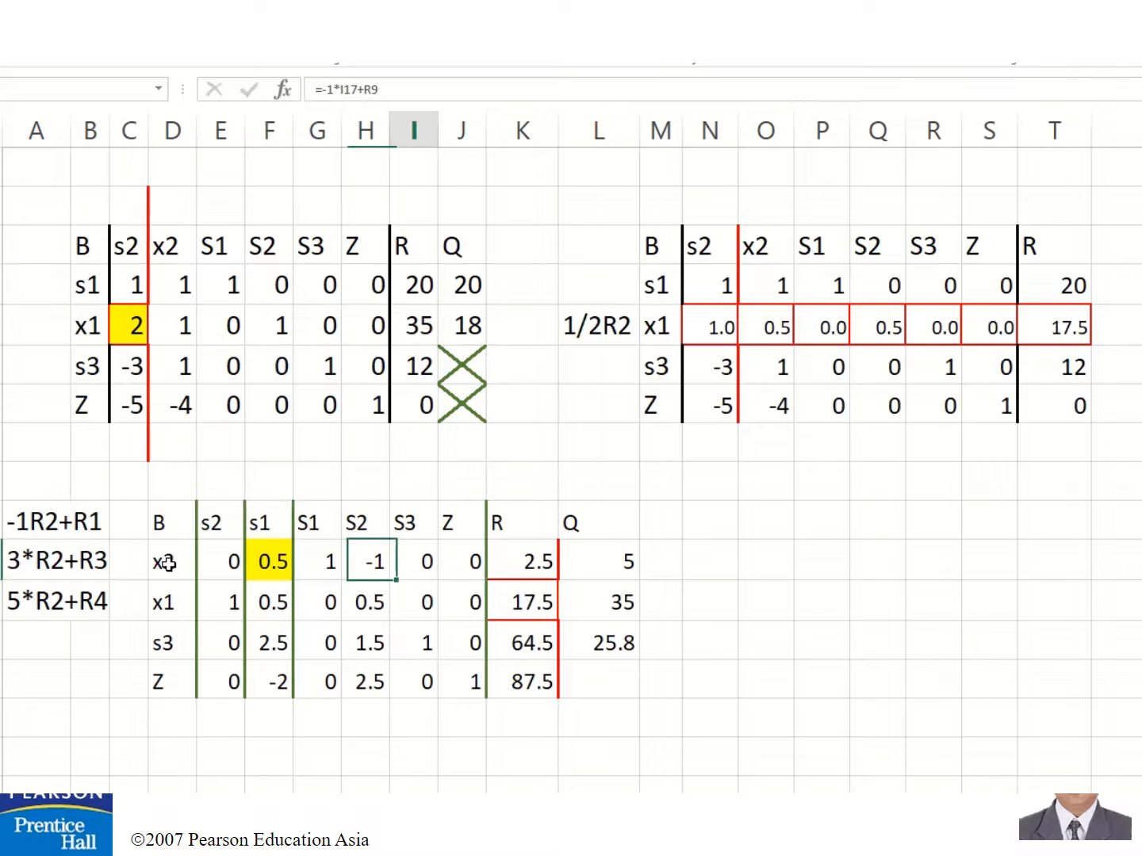
Examine the entries and formulas of the x2 and x1 rows in the lower tableau
key("Left")
key("Left")
key("Left")
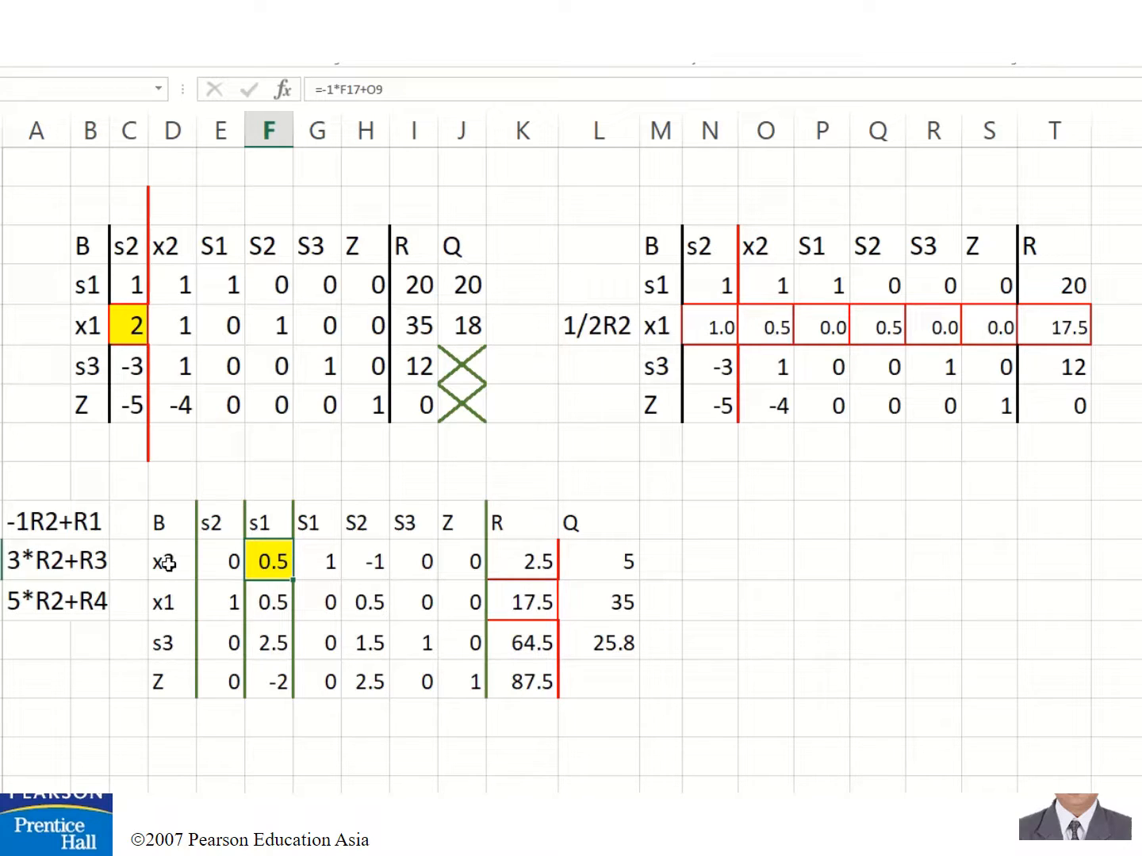
key("Down")
key("Left")
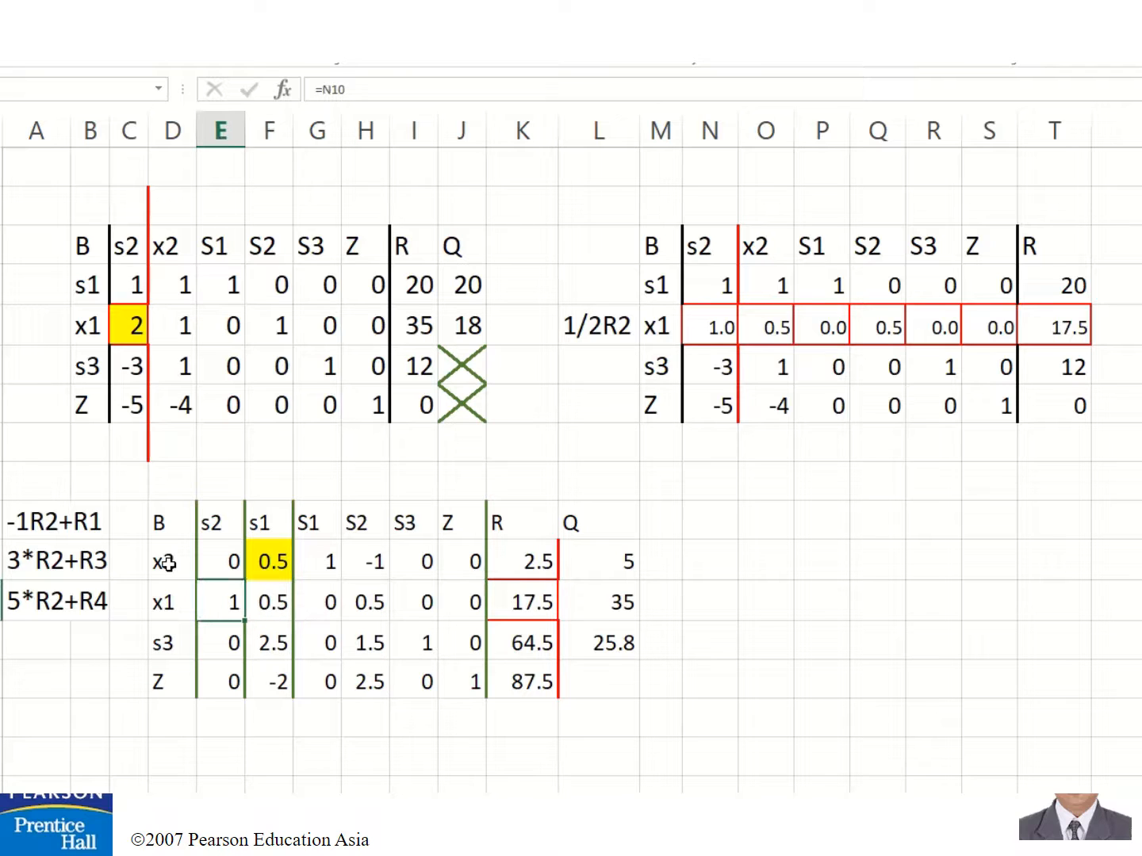
key("Right")
key("Right")
key("Right")
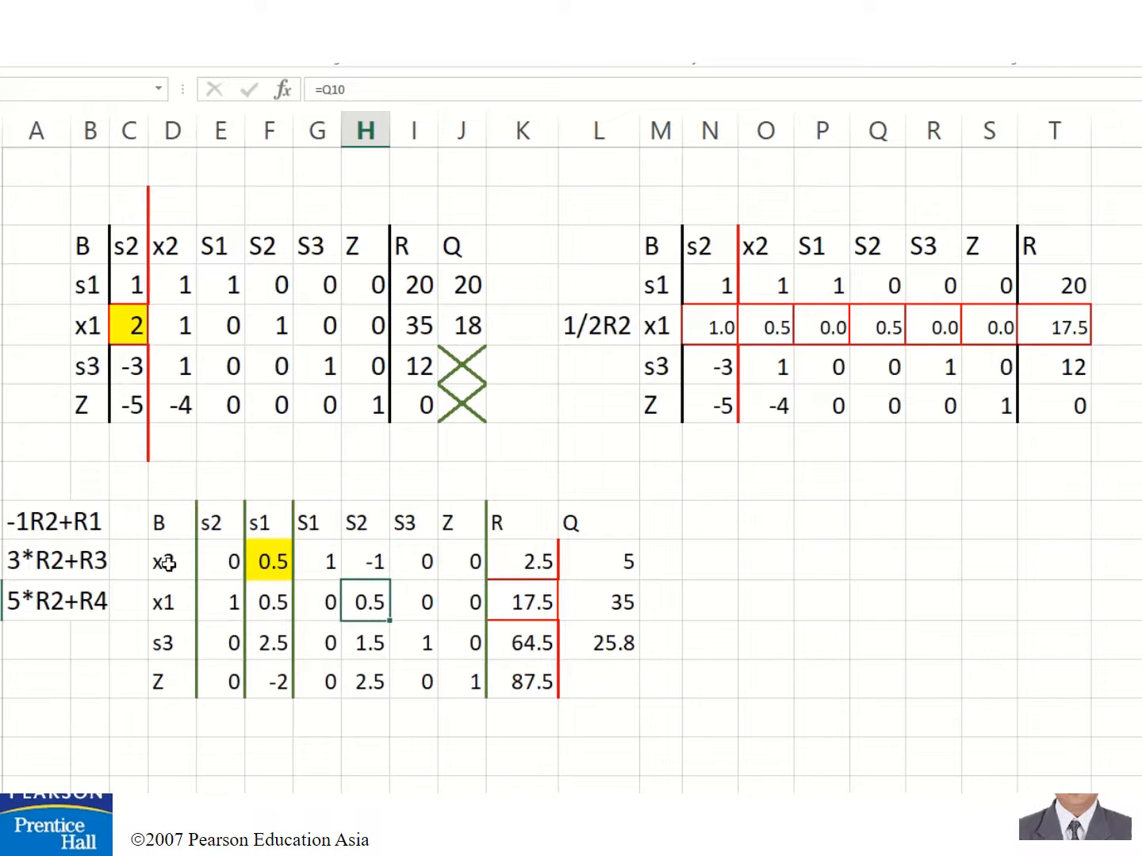
Copy the whole lower tableau D15:L19, including its ratio column Q
left_click_drag(162, 519, 634, 682)
key("ctrl+c")
scroll(739, 610, "down", 2)
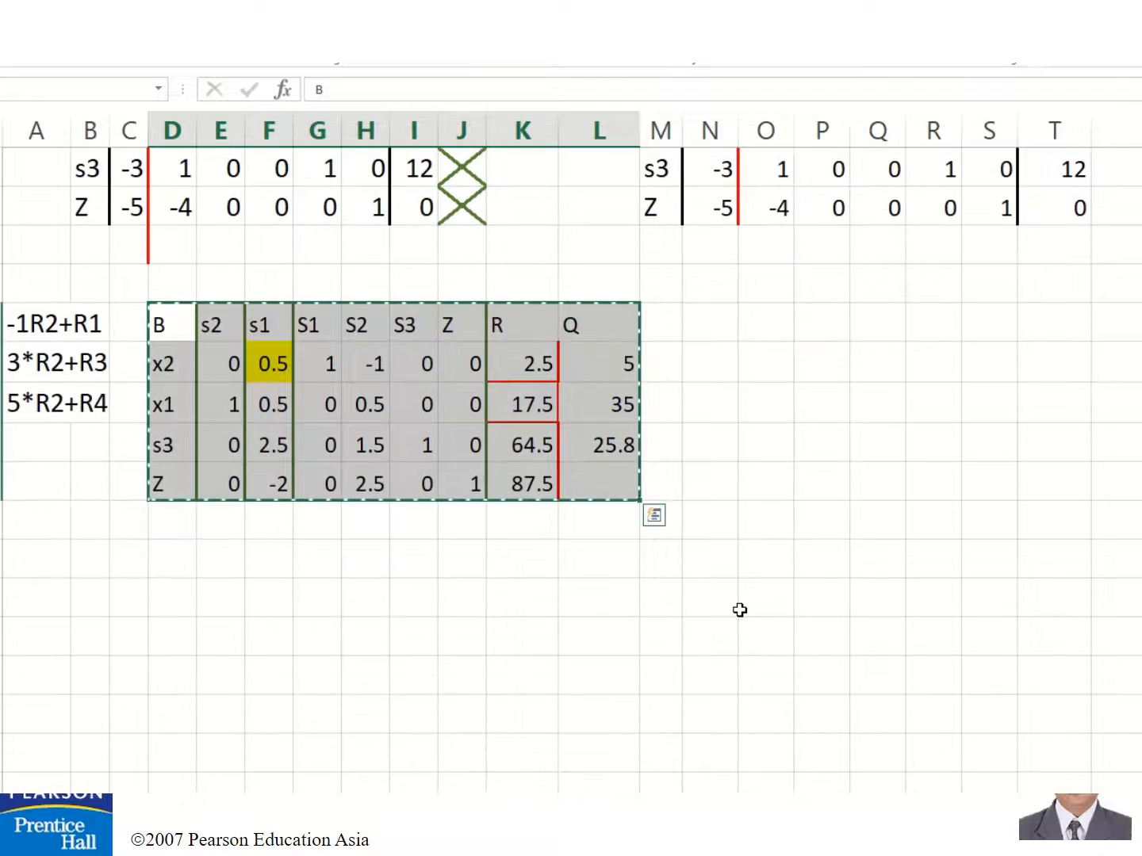
Try pasting the copied tableau with its formulas at D22
left_click(173, 590)
key("ctrl+v")
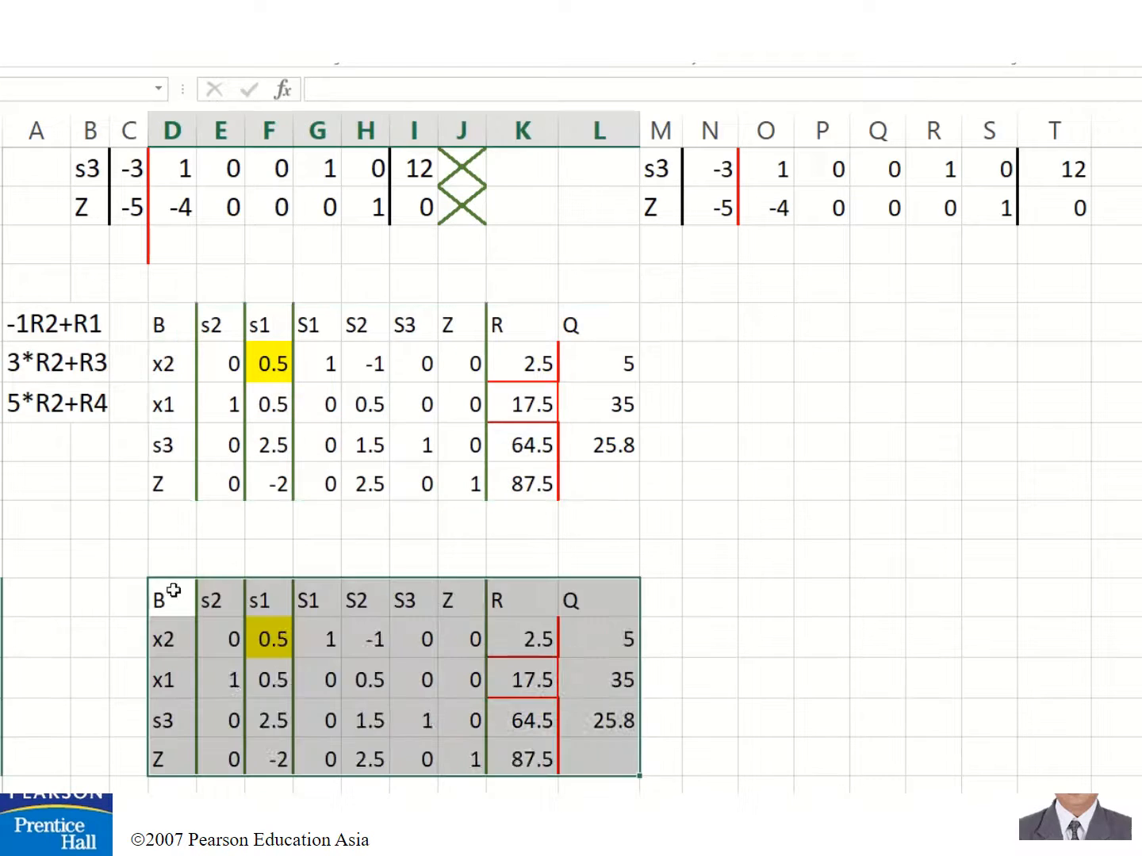
scroll(585, 531, "down", 3)
scroll(599, 497, "up", 3)
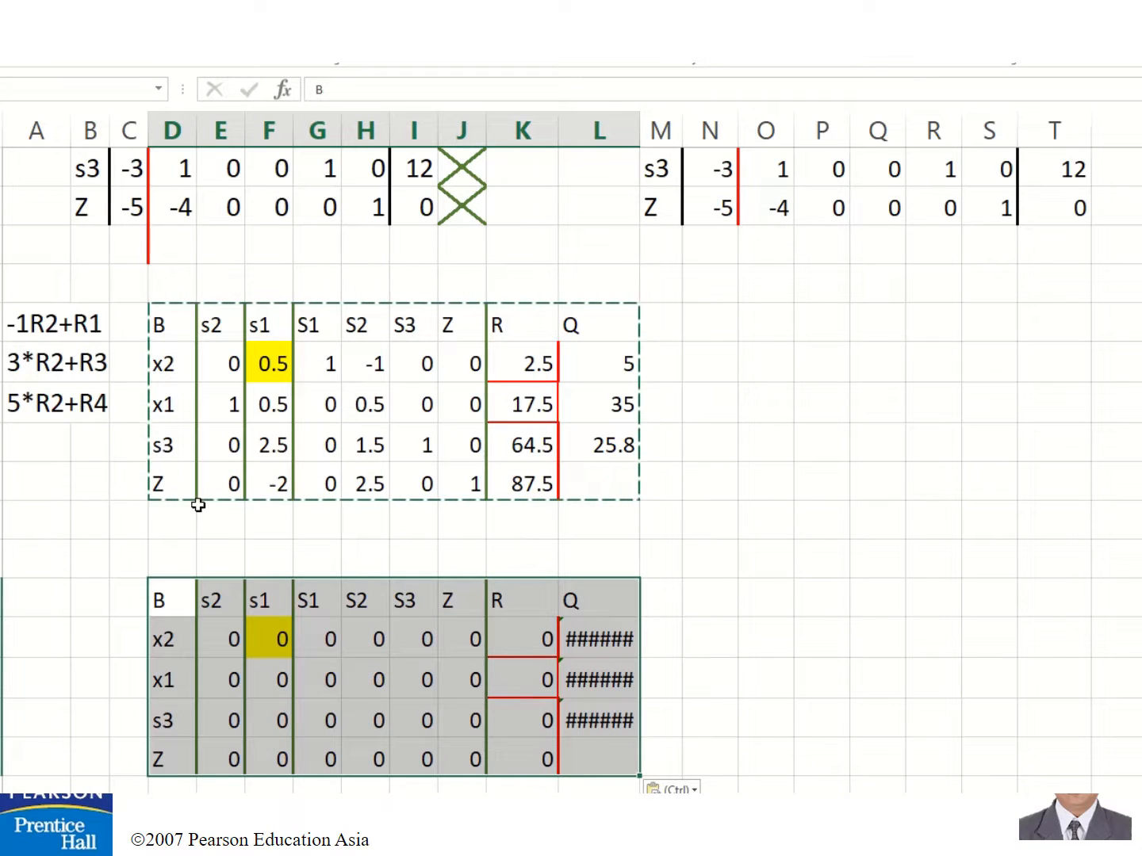
Try linking the s2 column of the pasted tableau to the tableau above, entering =E16 in E23 and filling it down to E26
left_click(226, 639)
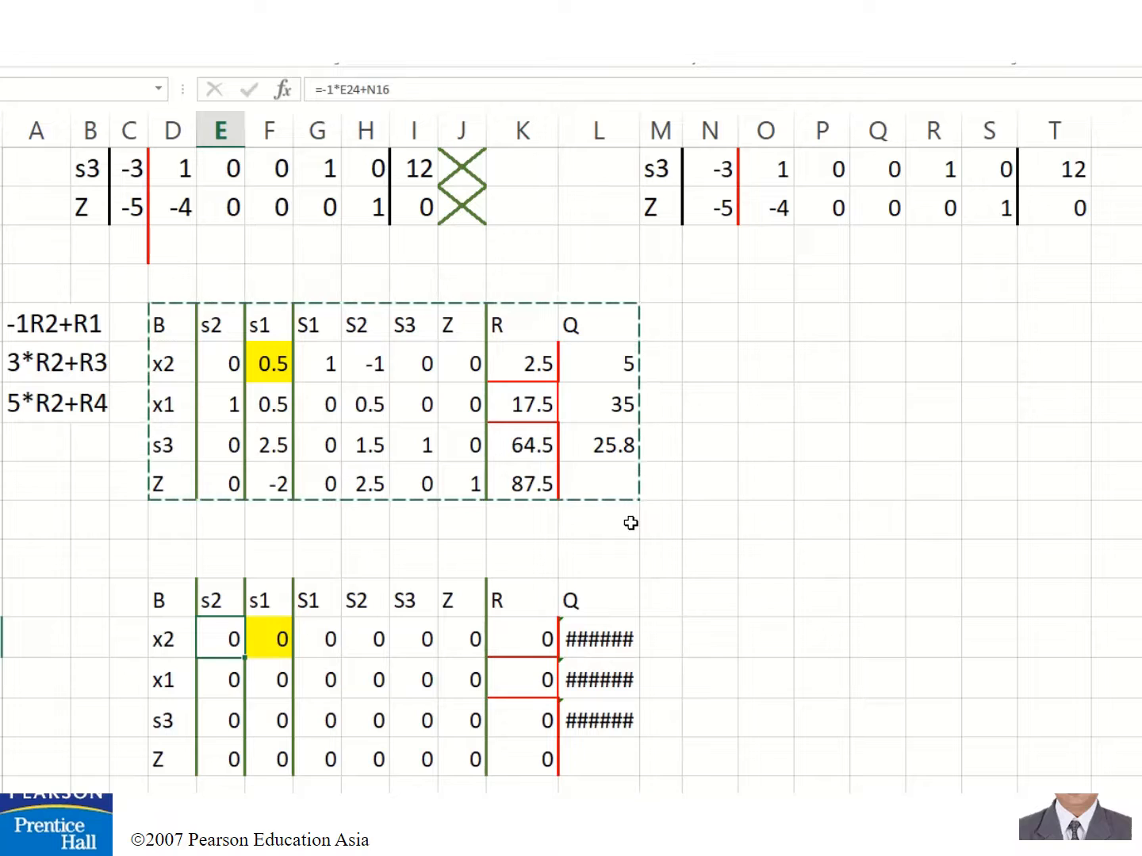
type("=E22")
key("Up")
key("Up")
key("Up")
key("Up")
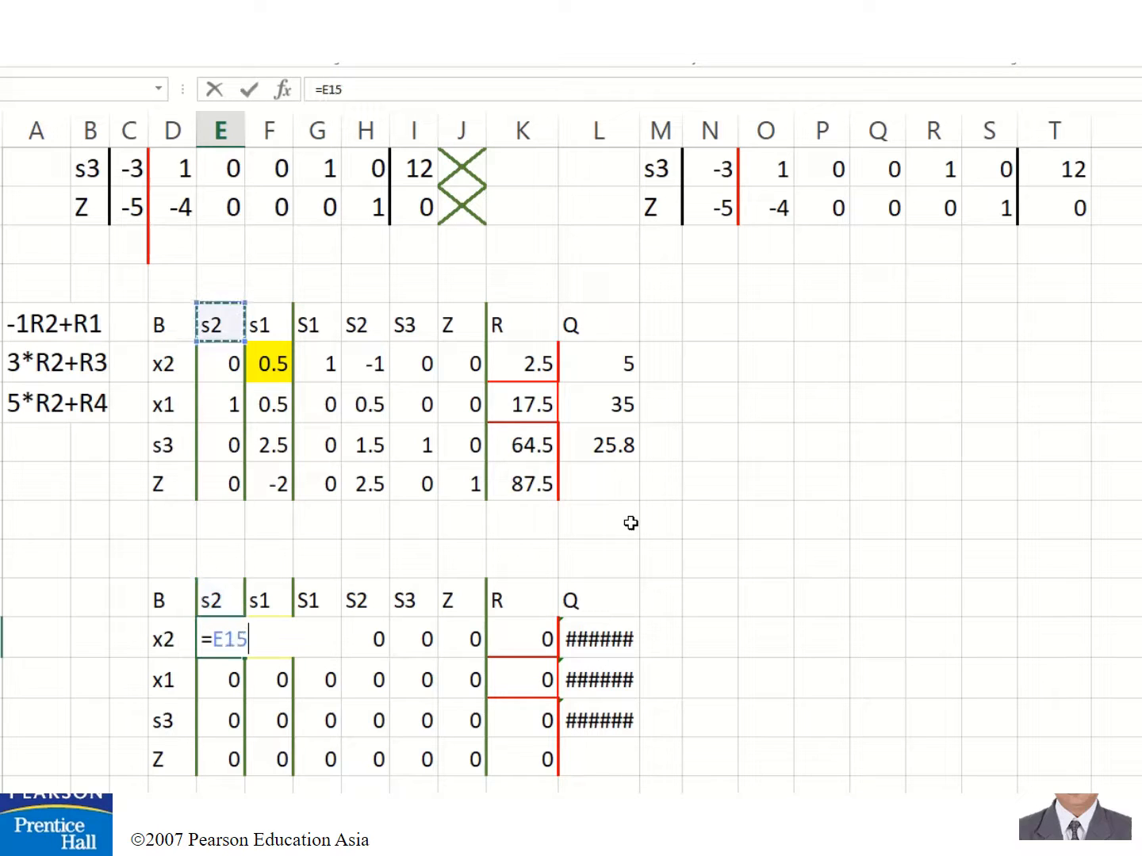
key("Return")
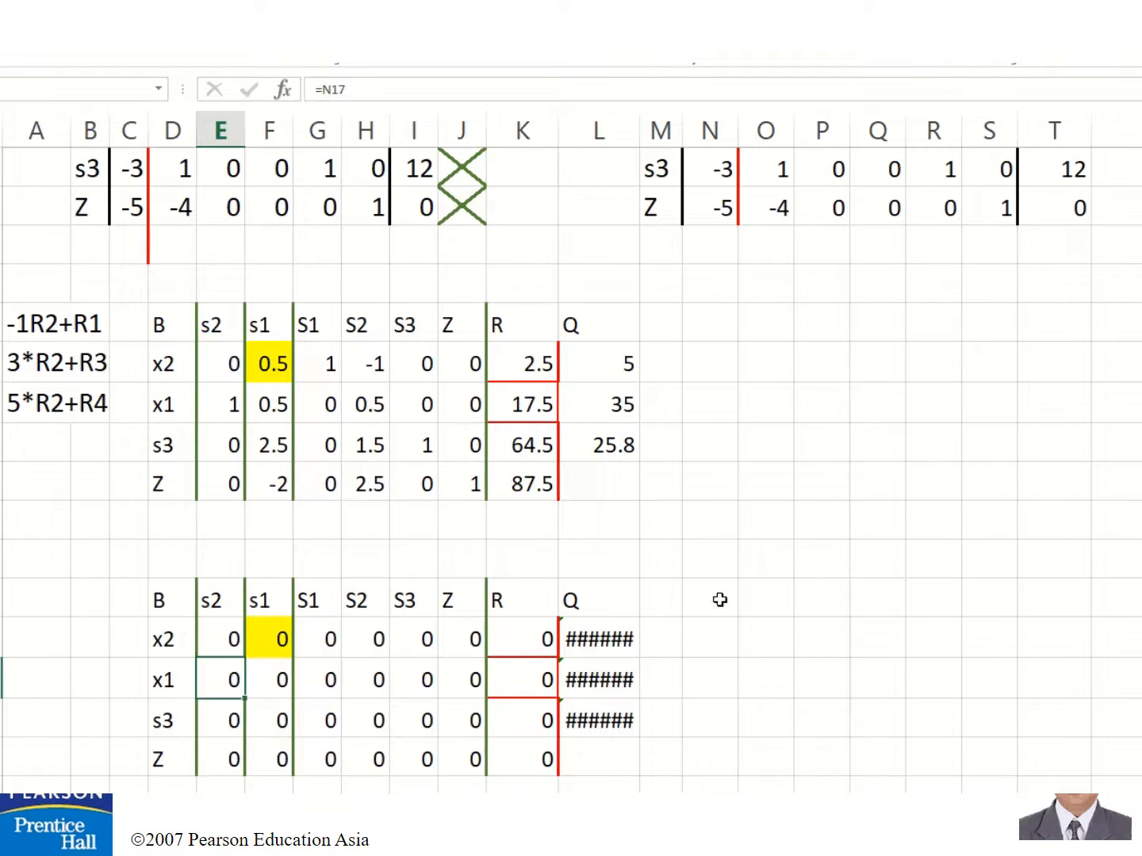
left_click(233, 644)
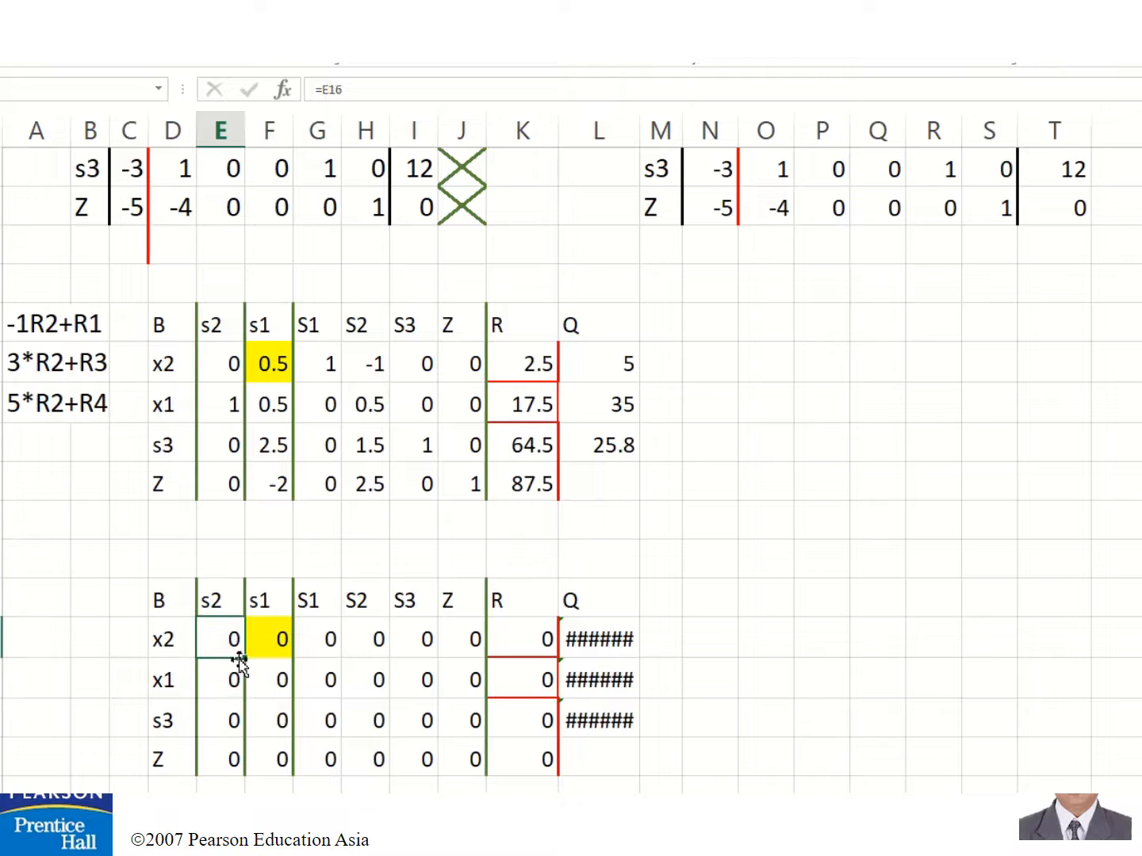
left_click_drag(239, 658, 242, 773)
left_click(274, 689)
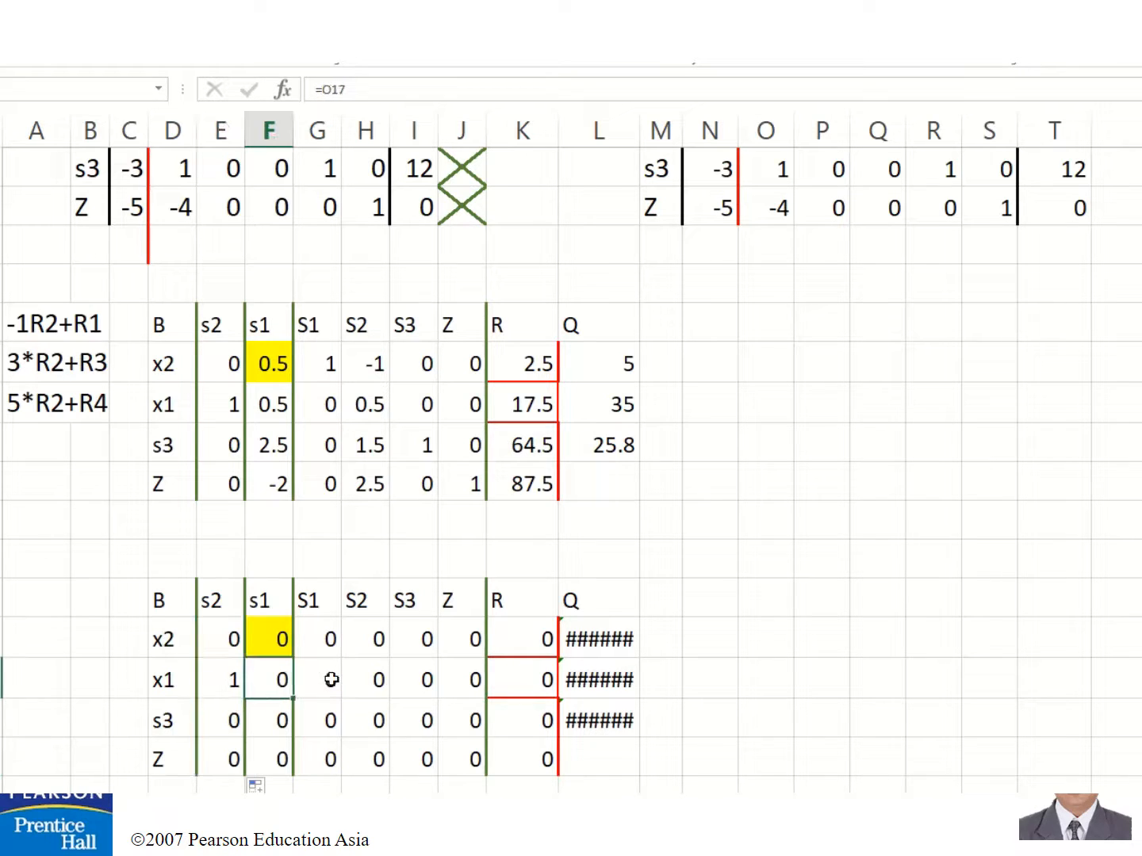
Undo the s2 column fill, the E23 link formula and the pasted tableau
key("ctrl+z")
key("ctrl+z")
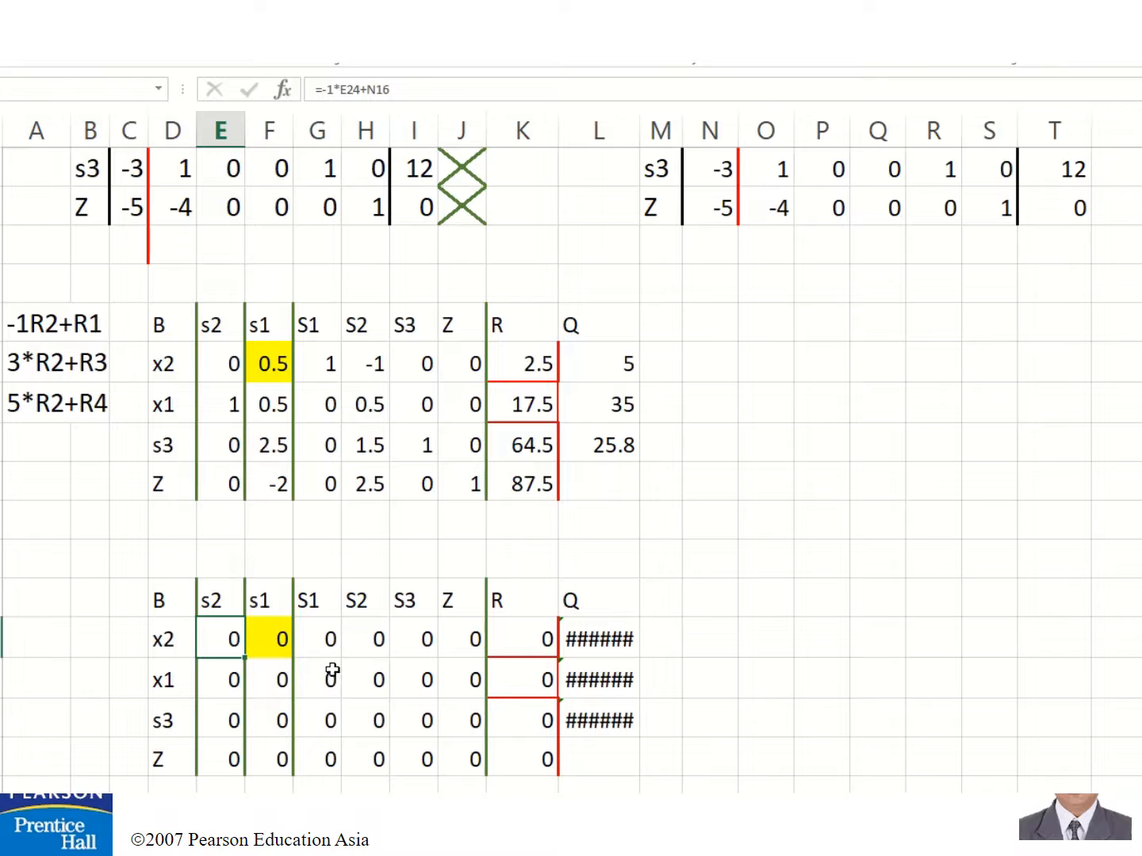
key("ctrl+z")
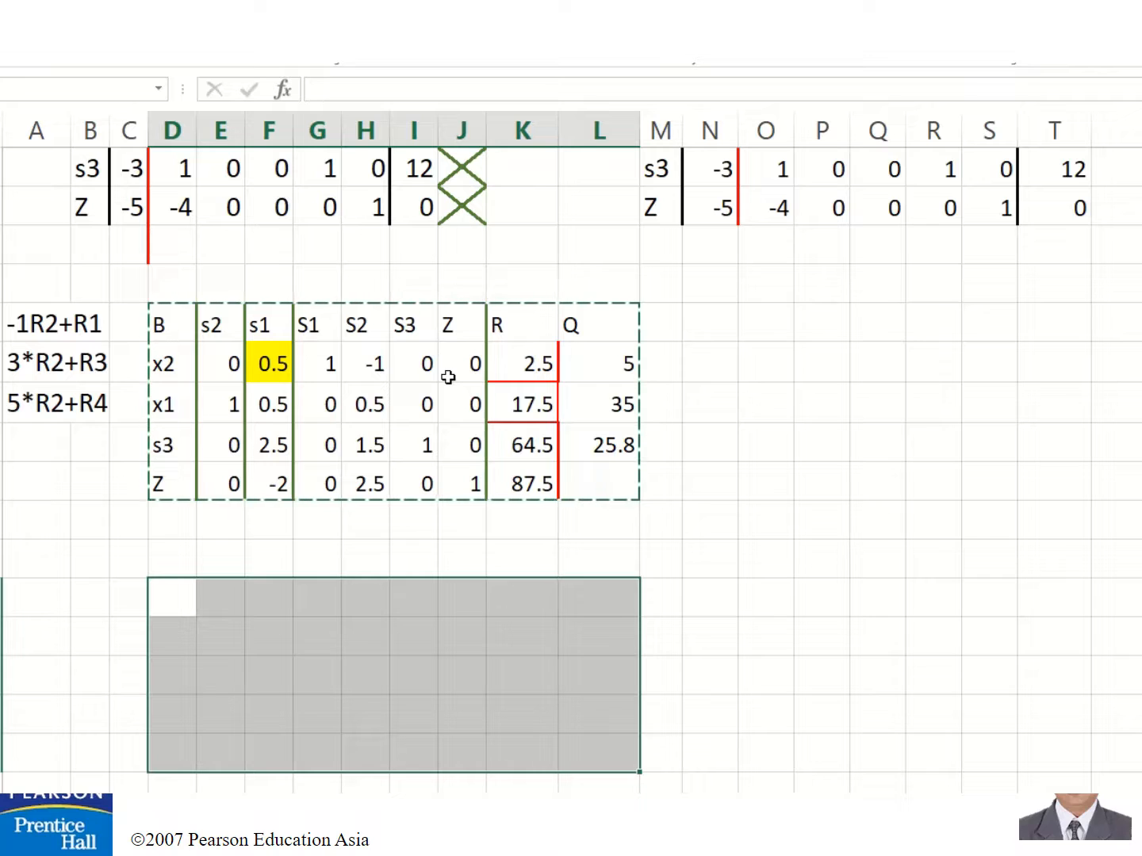
Paste the copied tableau at D22 as values only
left_click(161, 601)
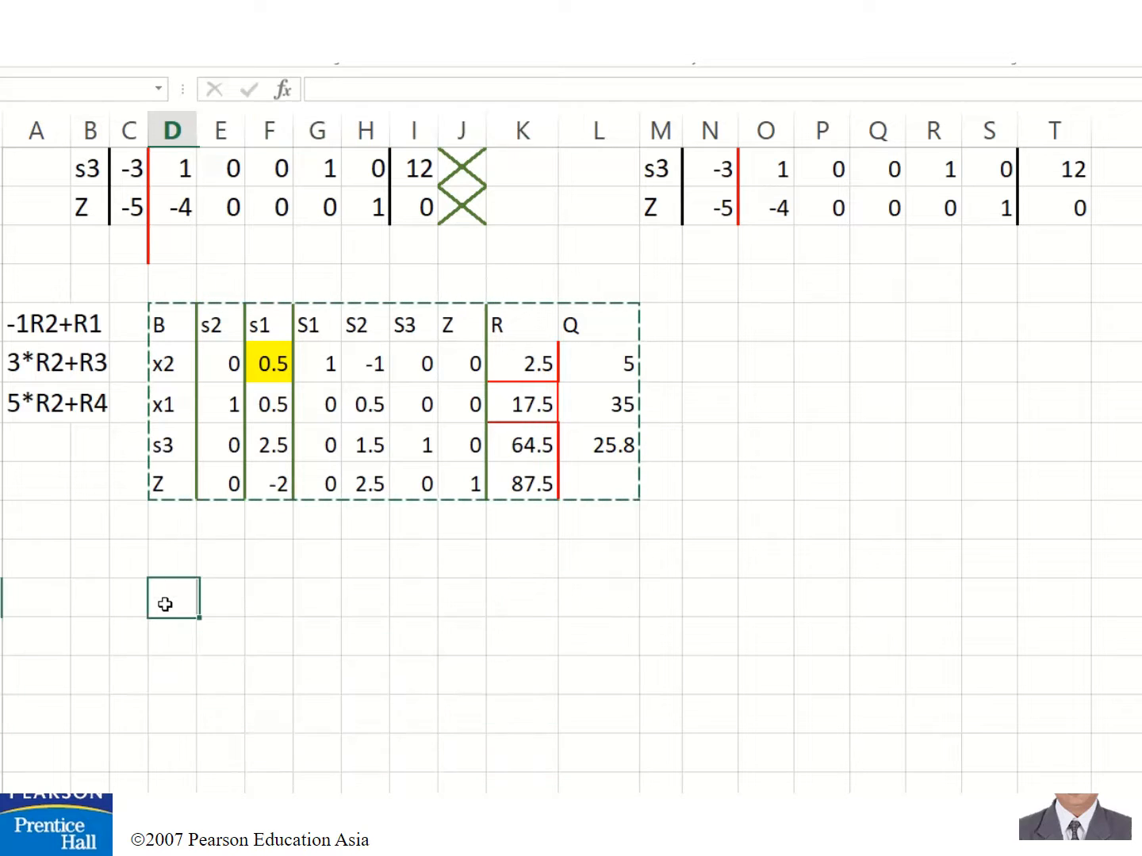
left_click(8, 57)
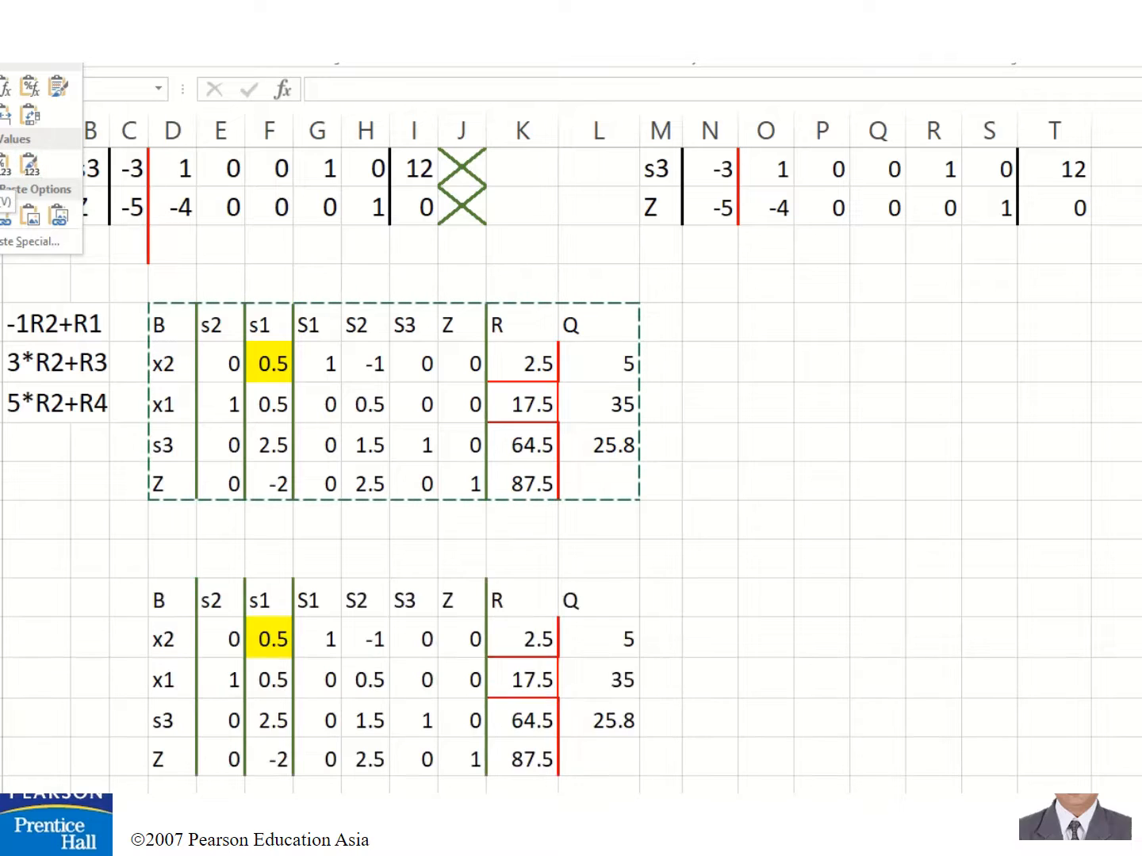
left_click(4, 168)
left_click(752, 668)
scroll(683, 662, "down", 3)
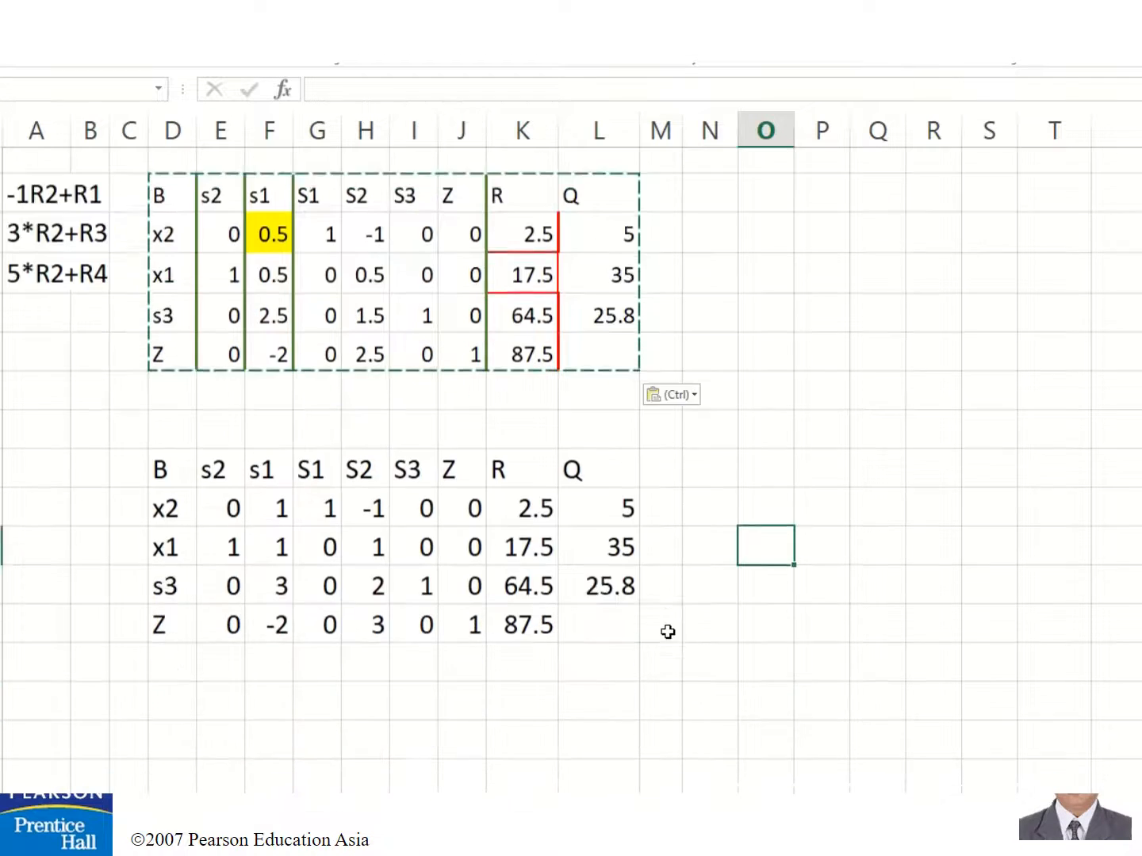
scroll(476, 561, "up", 3)
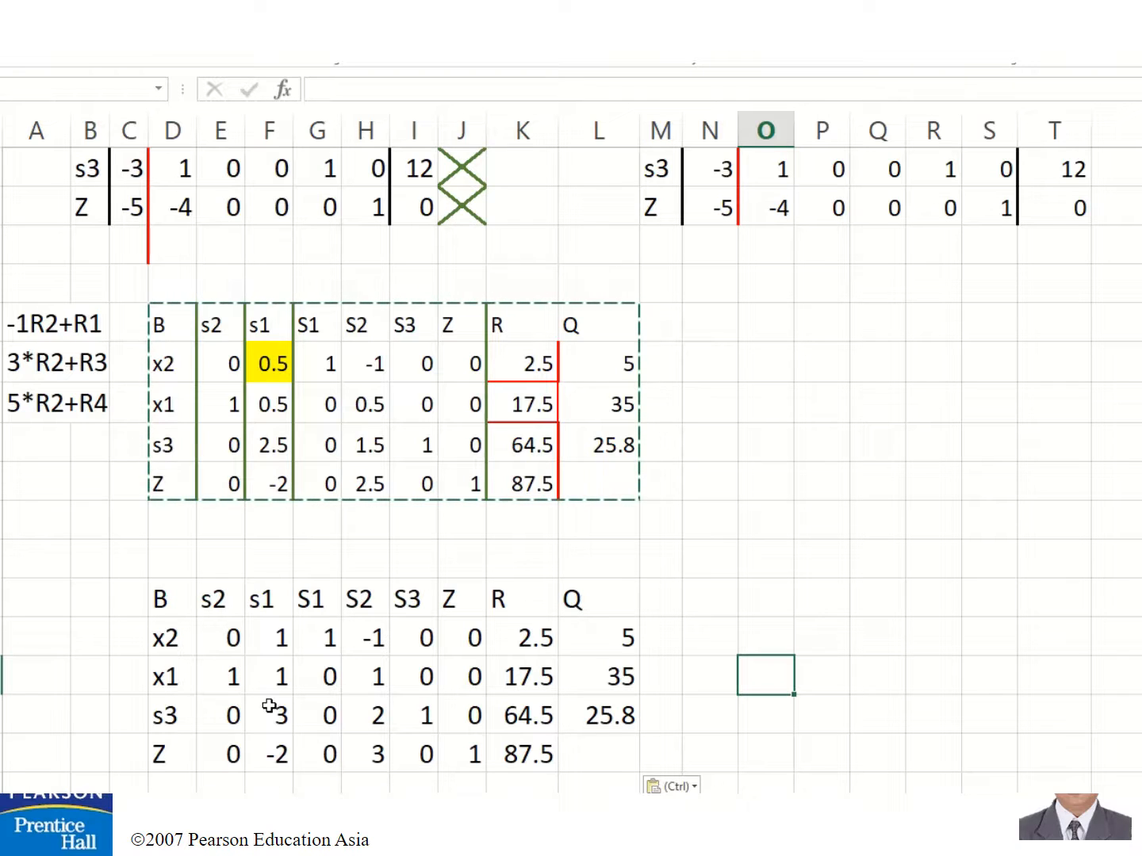
Try copying the Z-row entry F19 and pasting it as a value into F23 of the new tableau
left_click(281, 643)
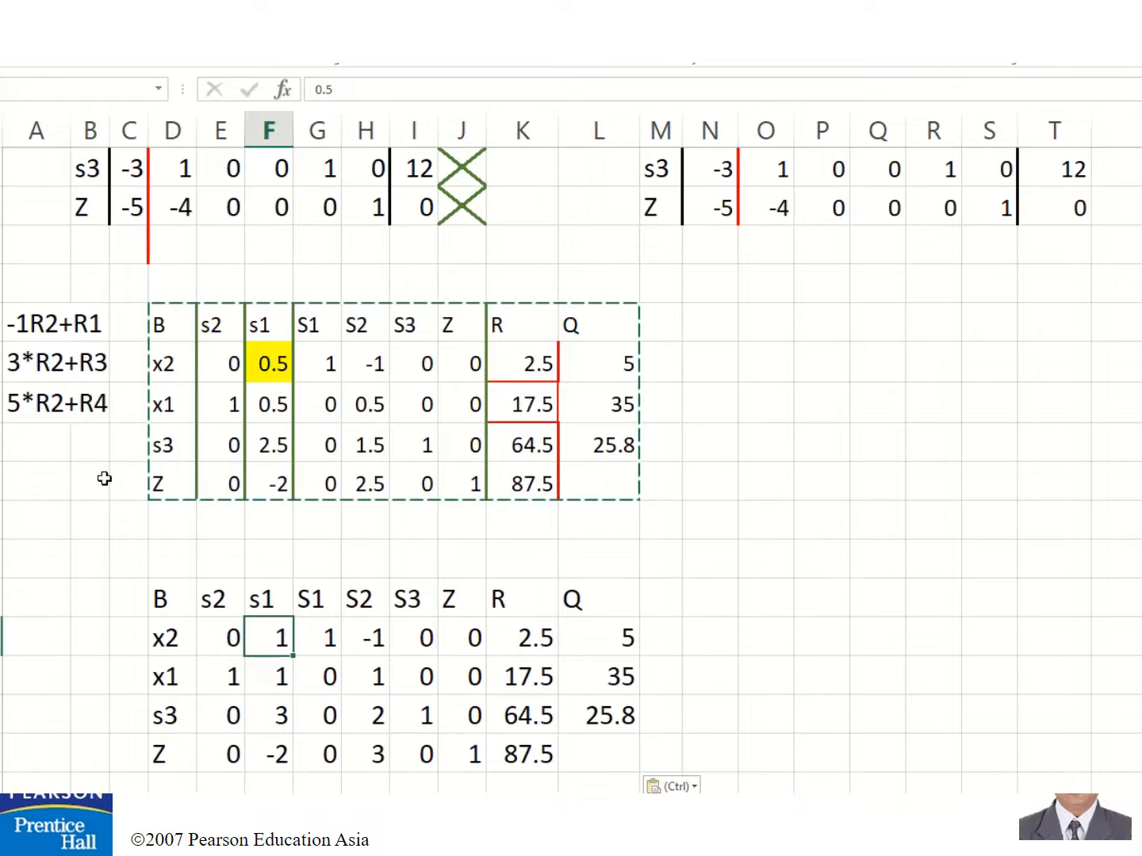
left_click(279, 365)
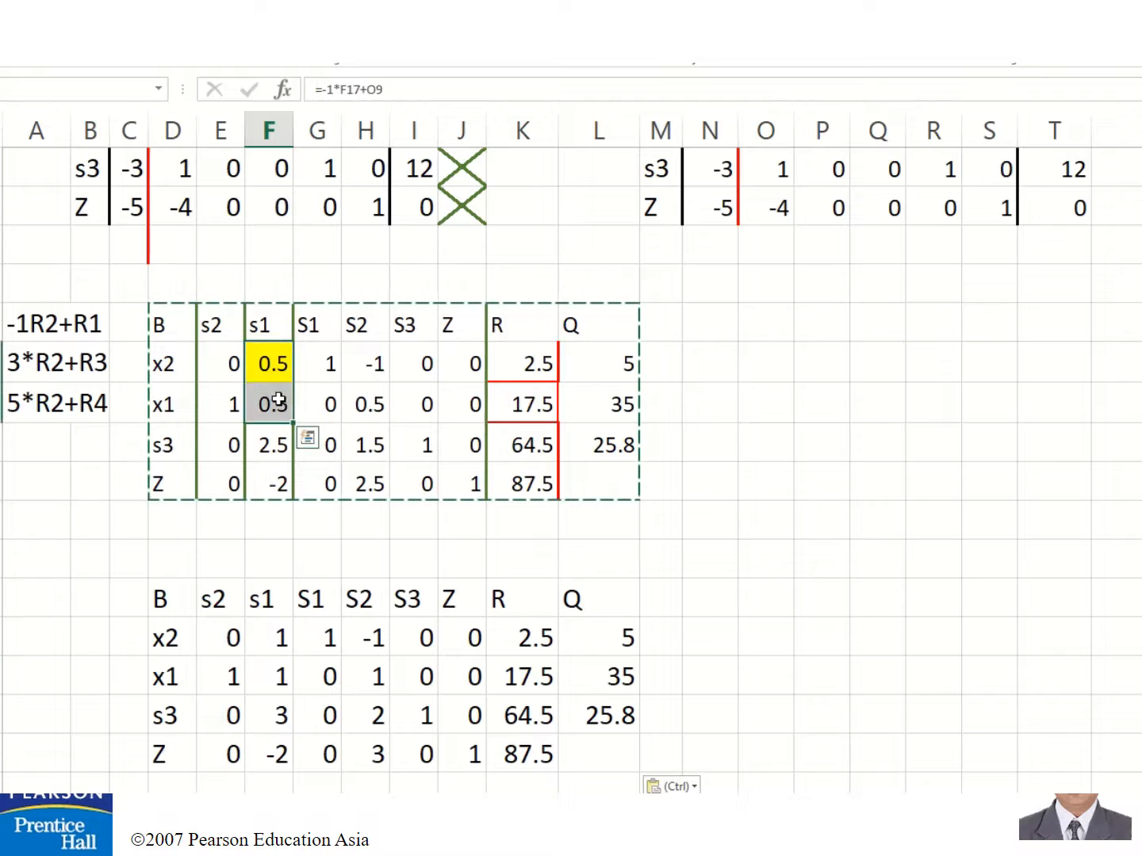
left_click(280, 435)
left_click(283, 474)
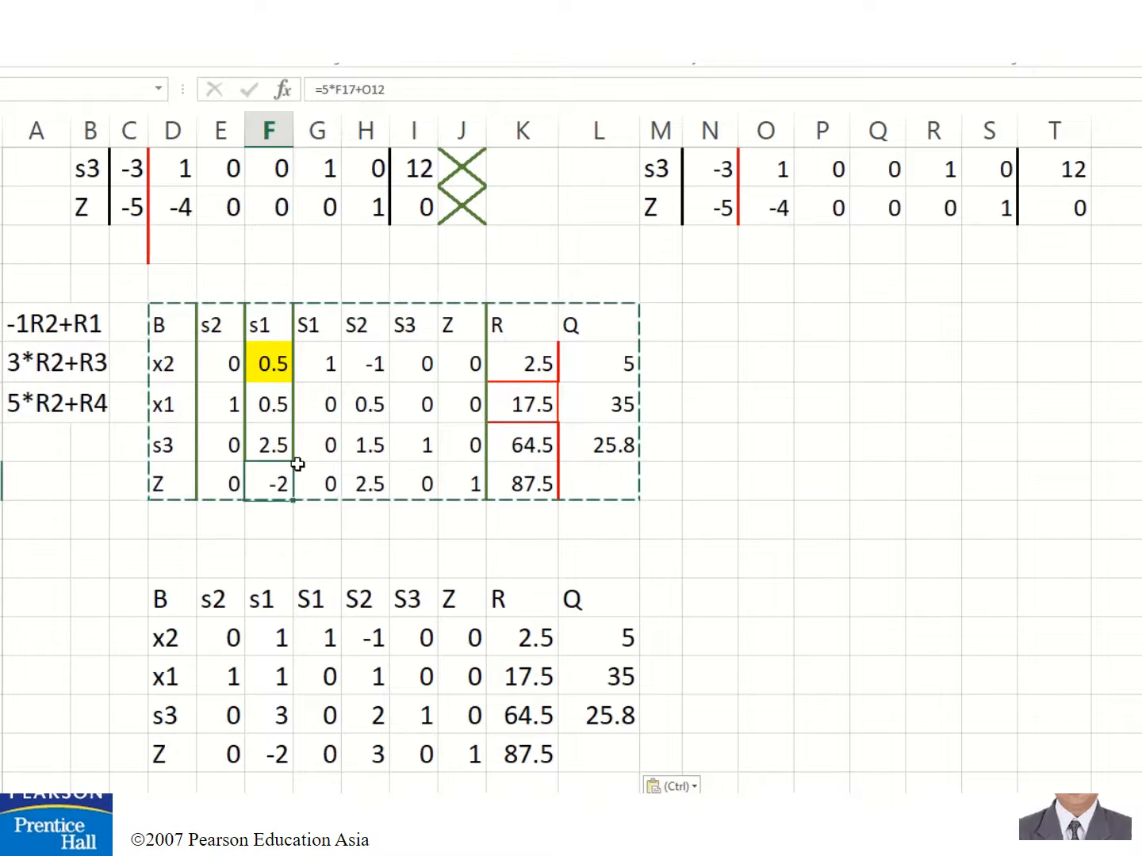
key("ctrl+c")
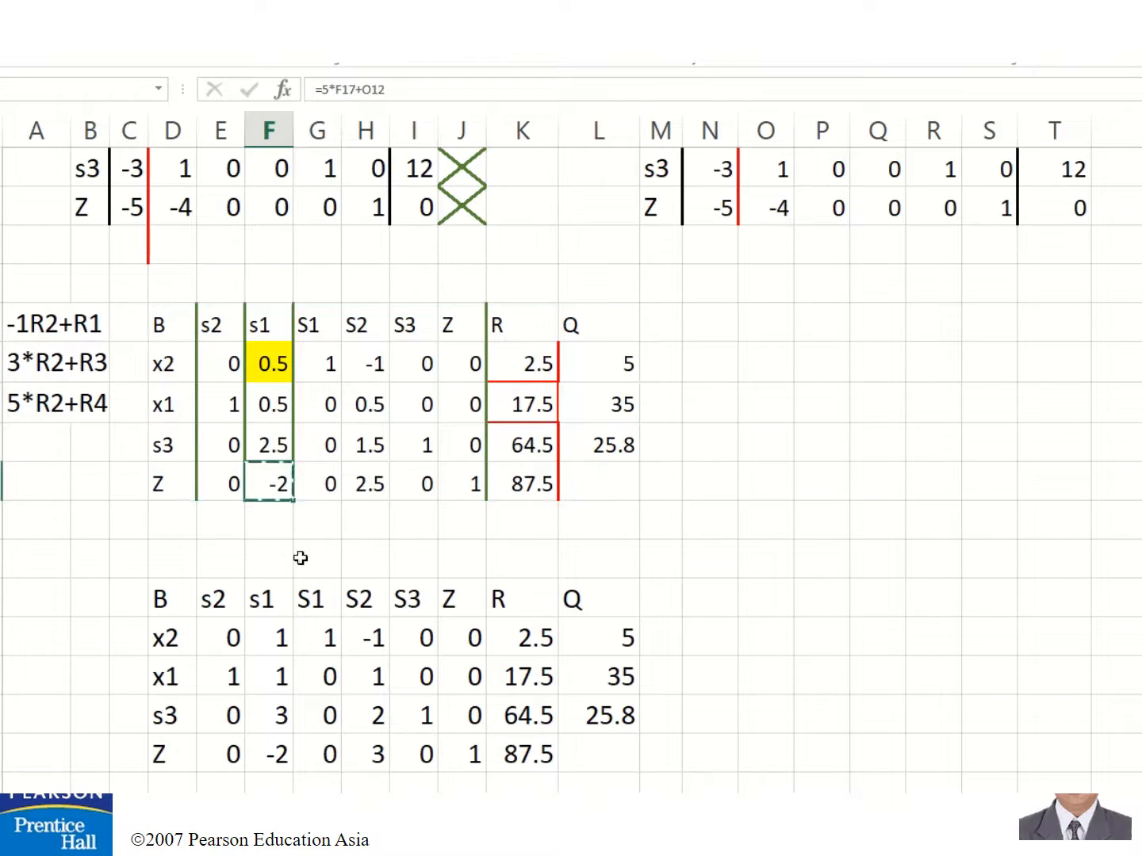
left_click(282, 632)
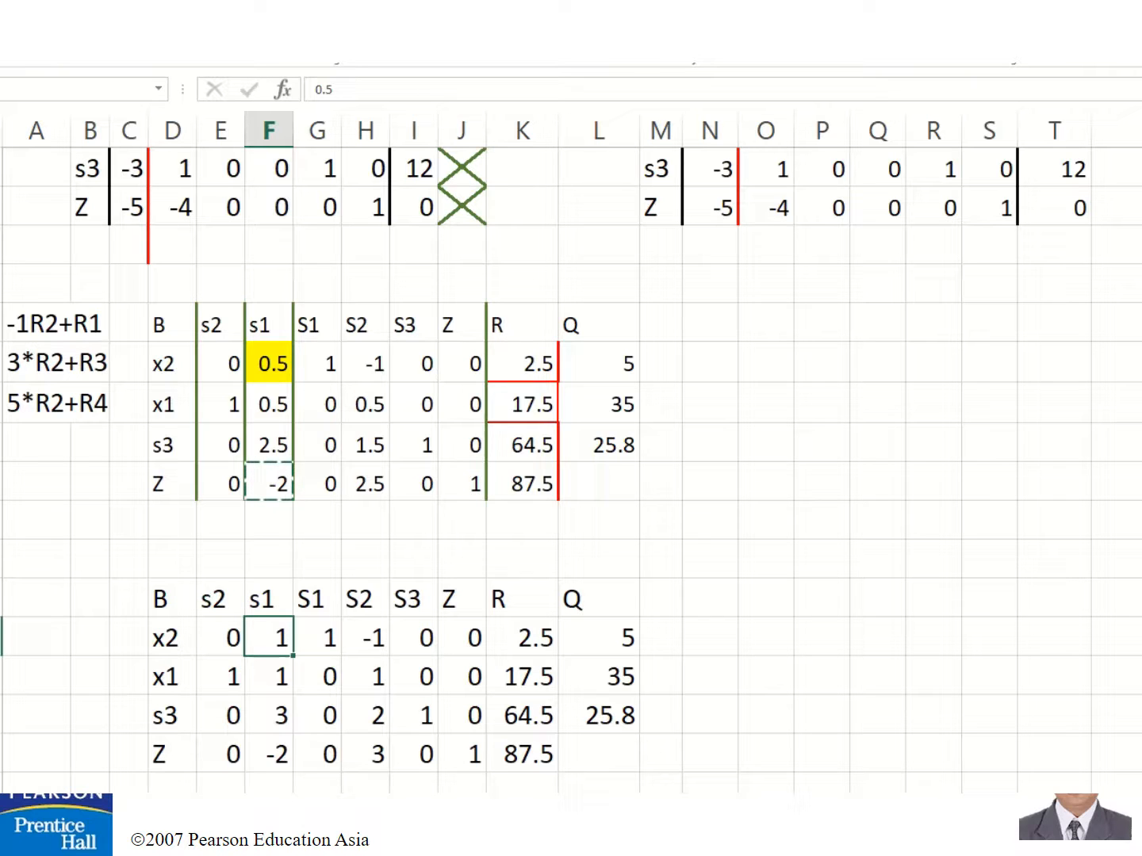
left_click(2, 52)
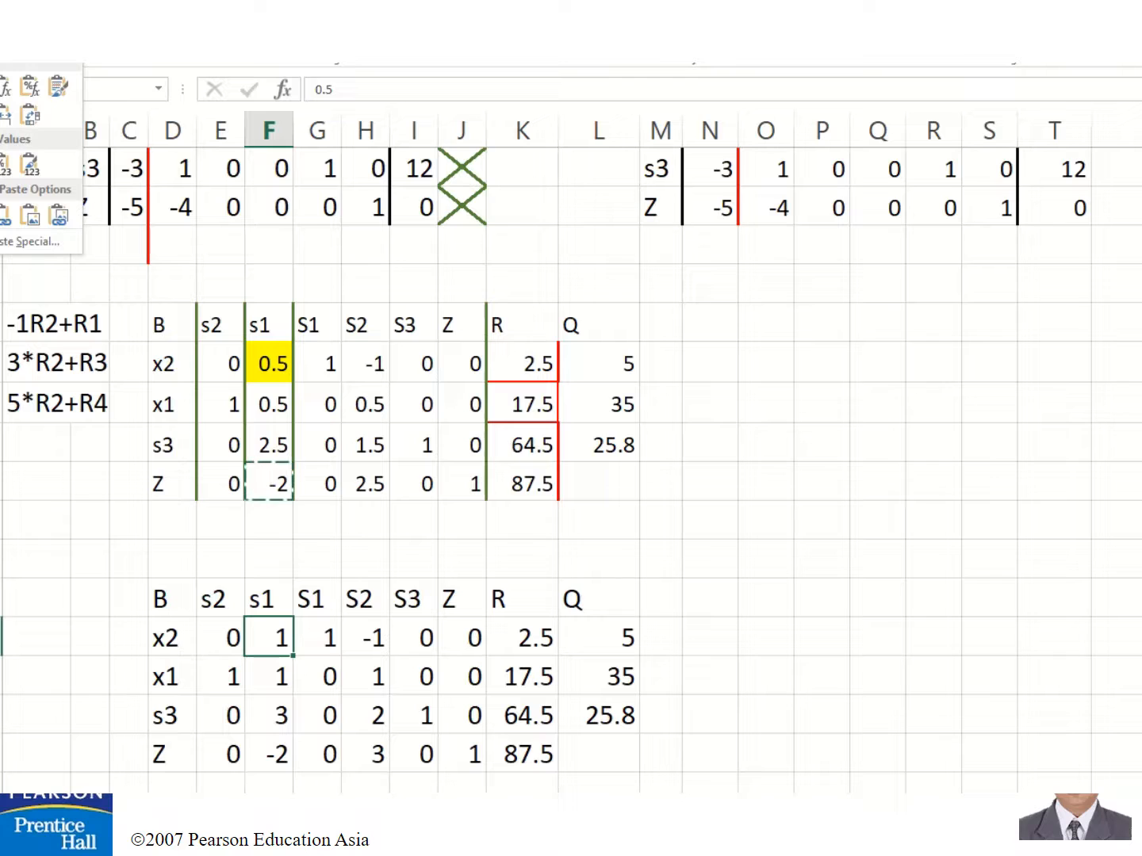
left_click(2, 166)
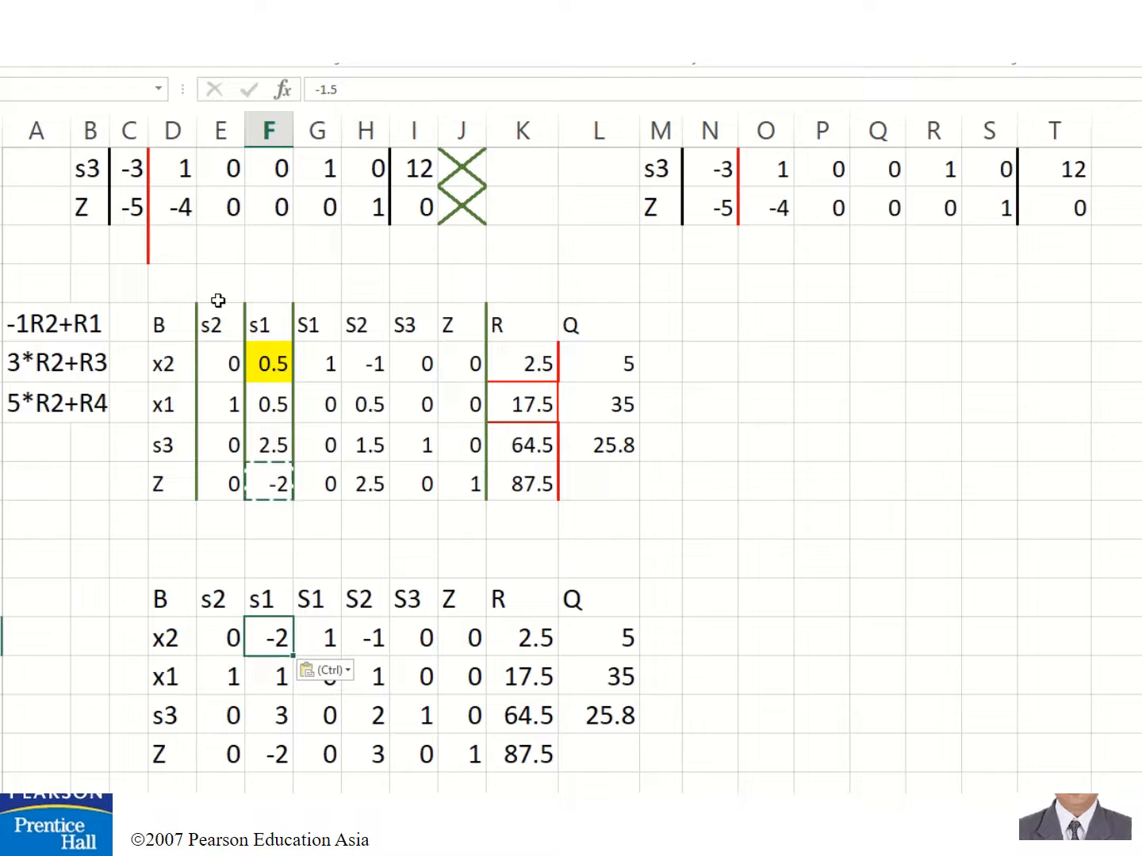
Link the first s1 entry of the new tableau to the pivot cell above with =F16 in F23
type("=")
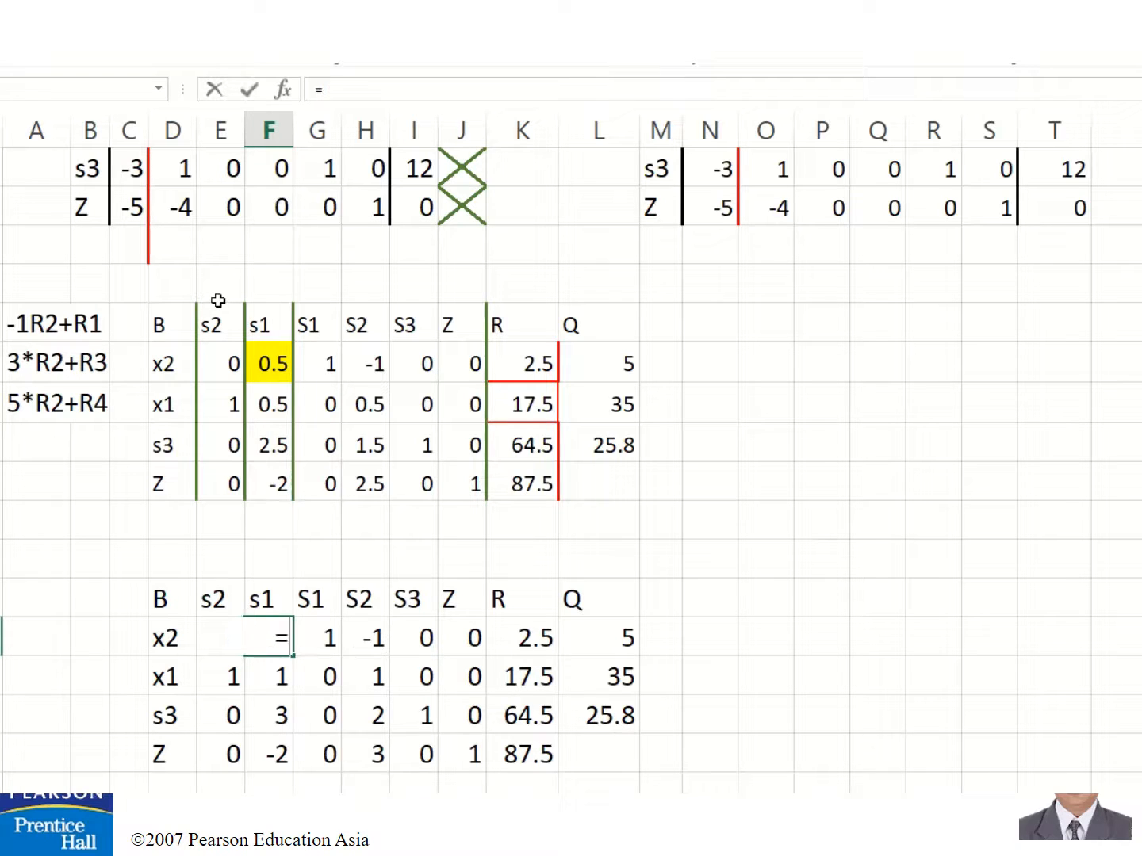
key("Up")
key("Up")
key("Up")
key("Up")
key("Up")
key("Up")
key("Up")
key("Up")
key("Down")
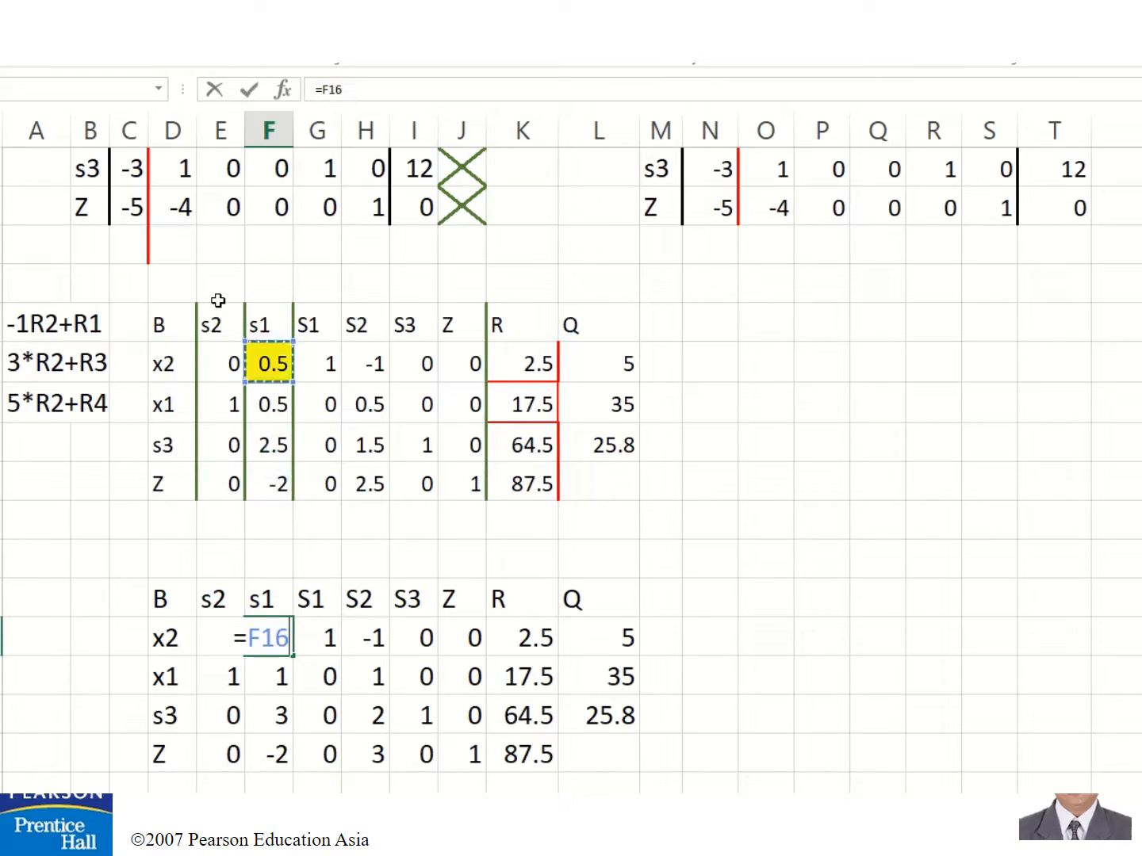
key("Return")
key("Down")
key("Up")
key("Up")
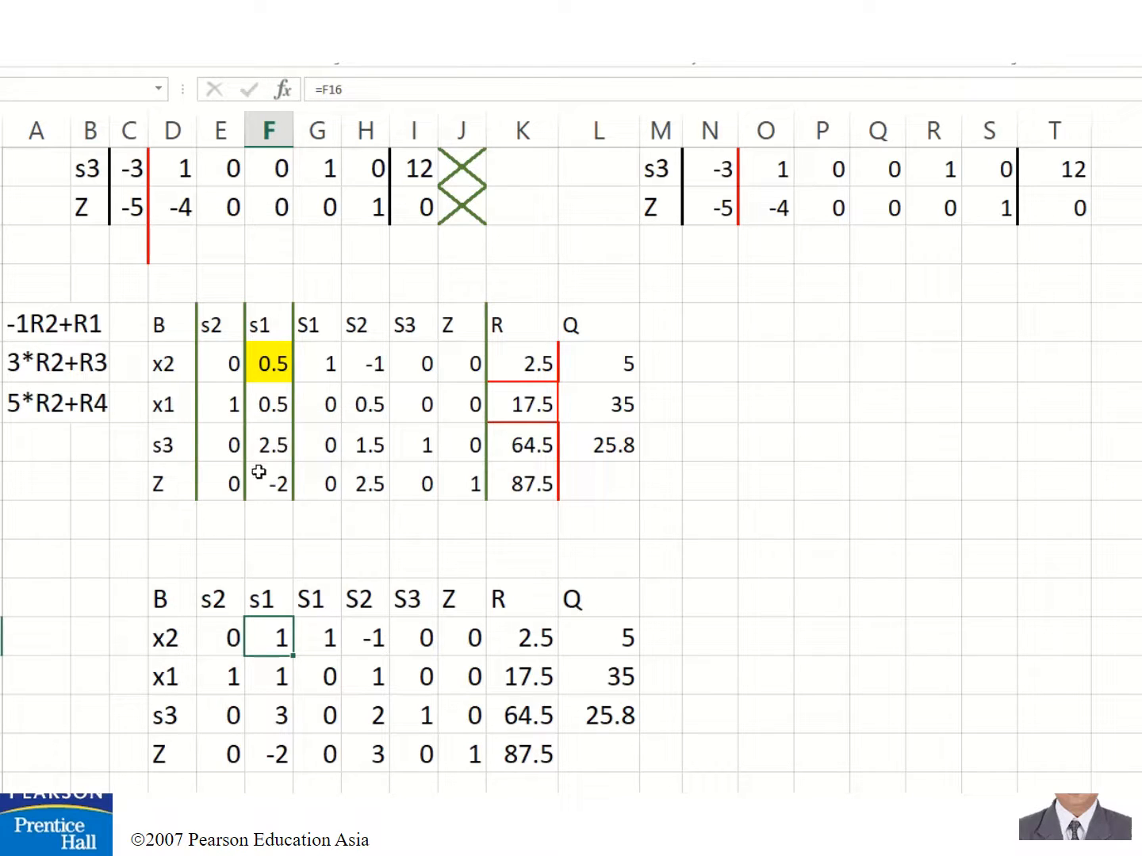
Fill the =F16 link down from F23 through F26 and widen column F slightly to display decimals
left_click(274, 689)
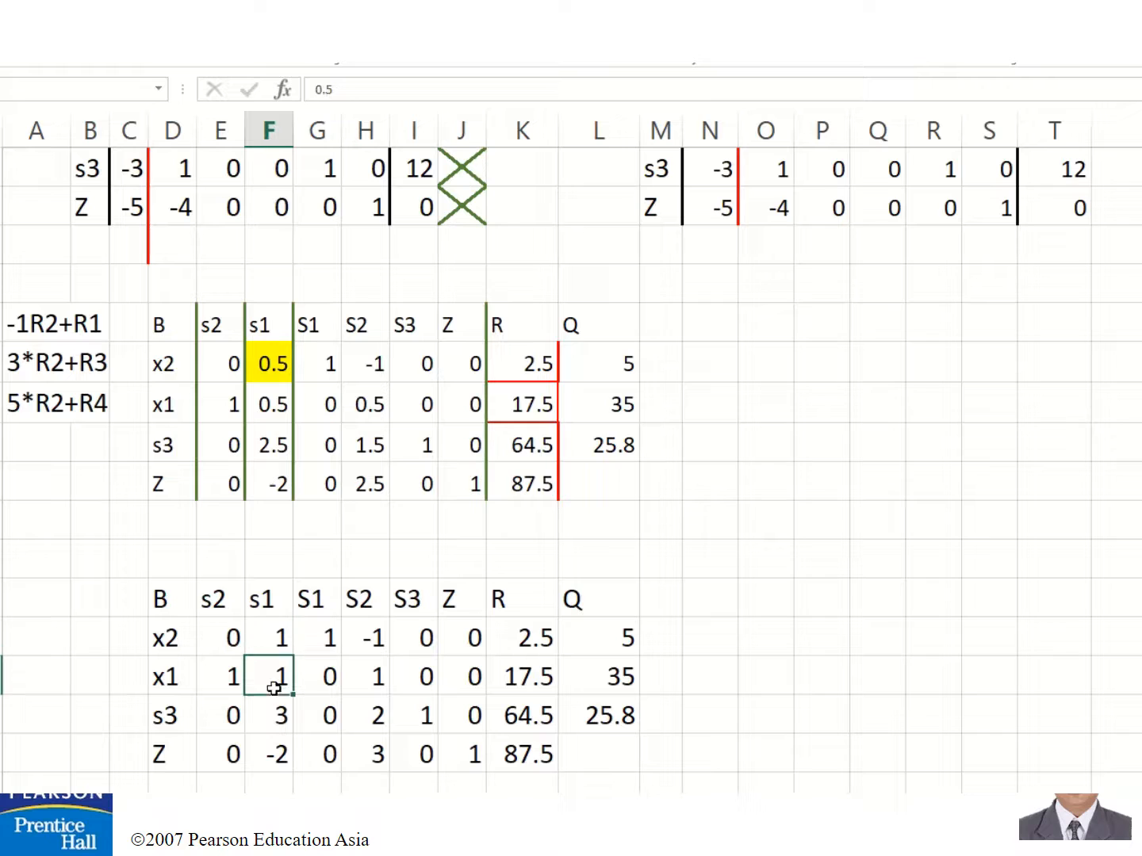
left_click(286, 647)
left_click_drag(291, 659, 295, 757)
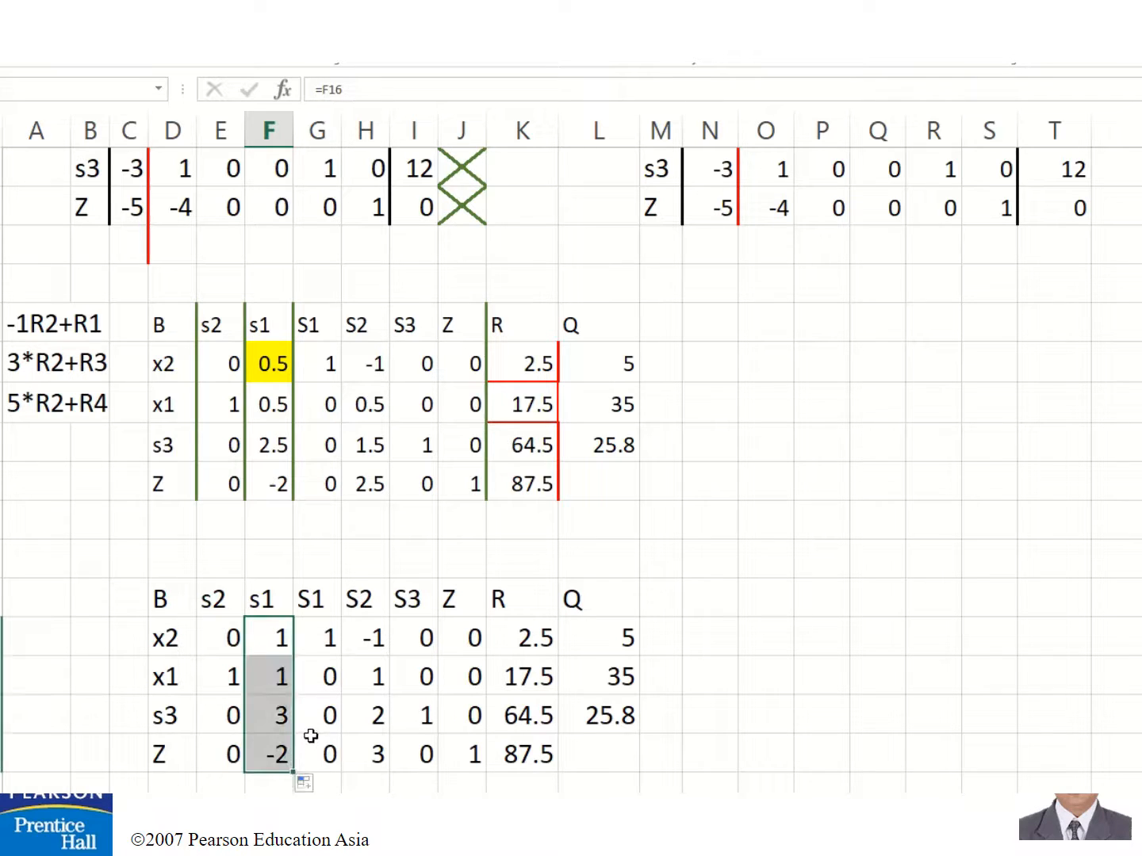
left_click(288, 680)
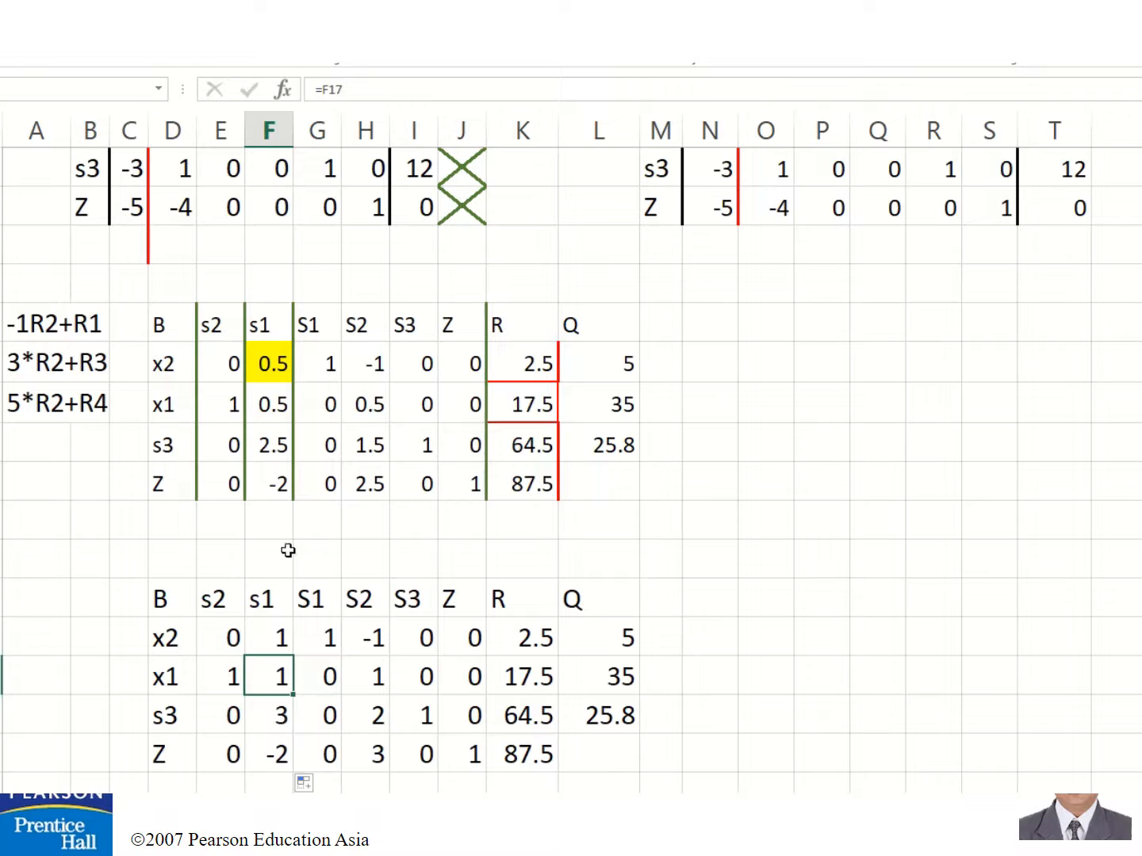
left_click_drag(293, 127, 302, 140)
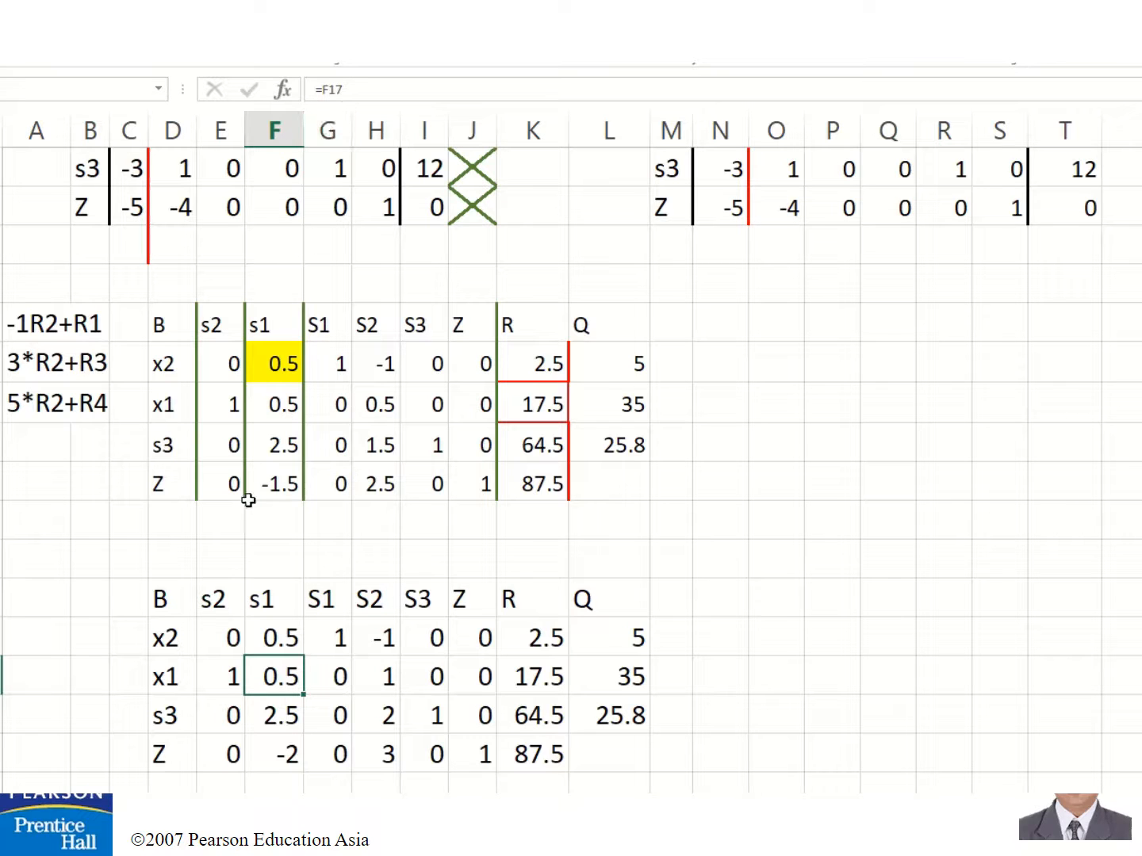
Widen columns G through J together so their decimal values display in full
left_click(290, 610)
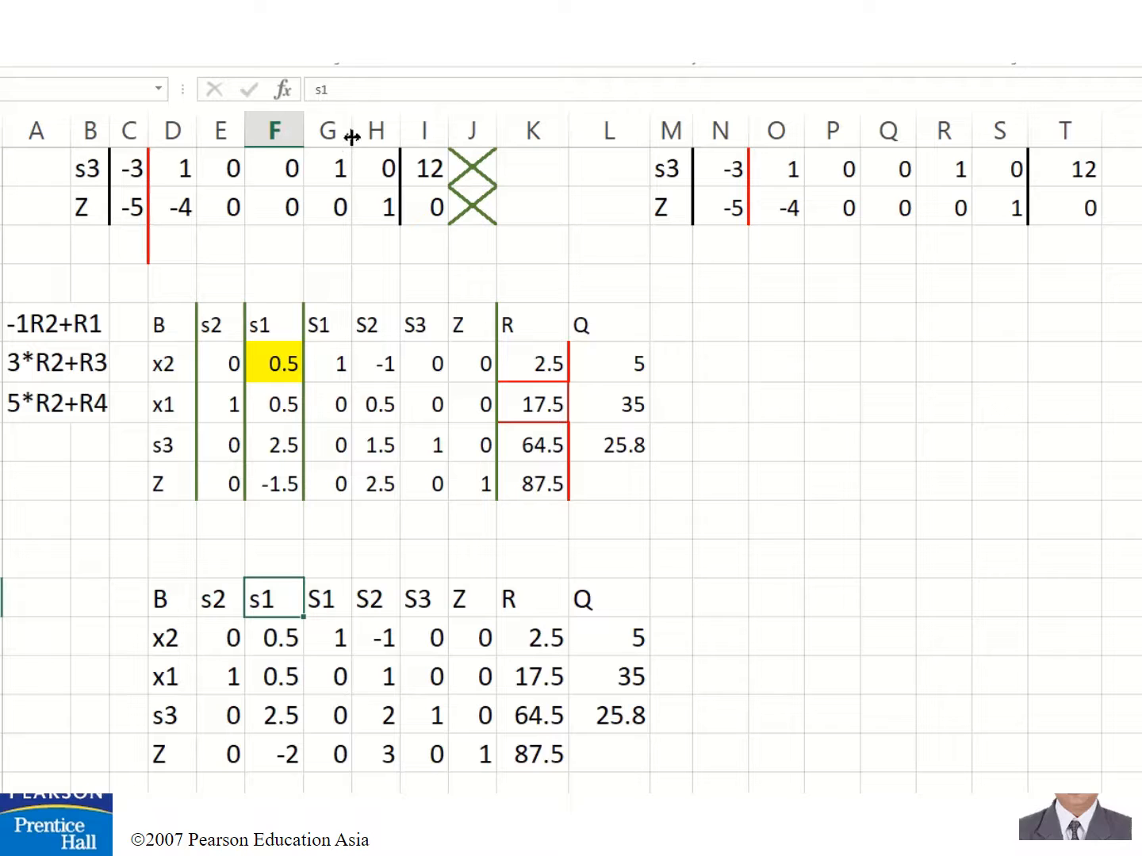
left_click_drag(337, 121, 484, 132)
left_click(440, 132)
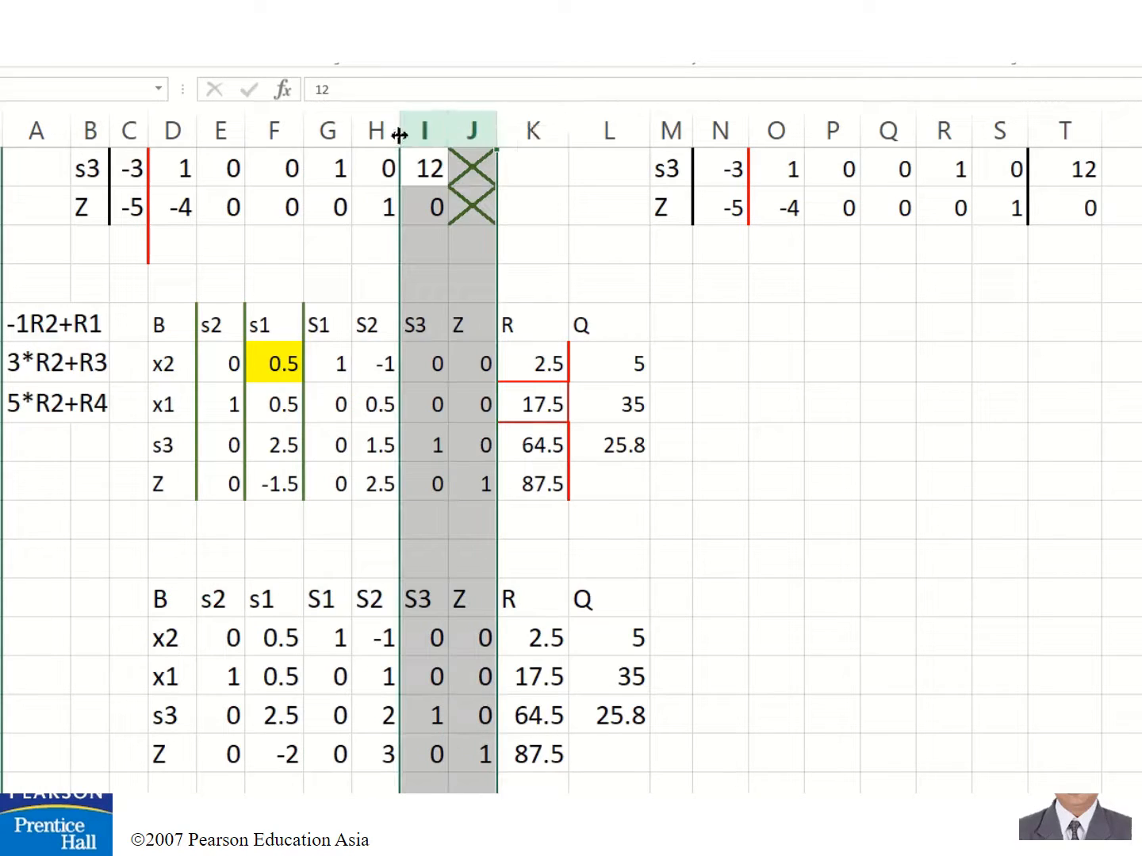
left_click_drag(319, 129, 517, 128)
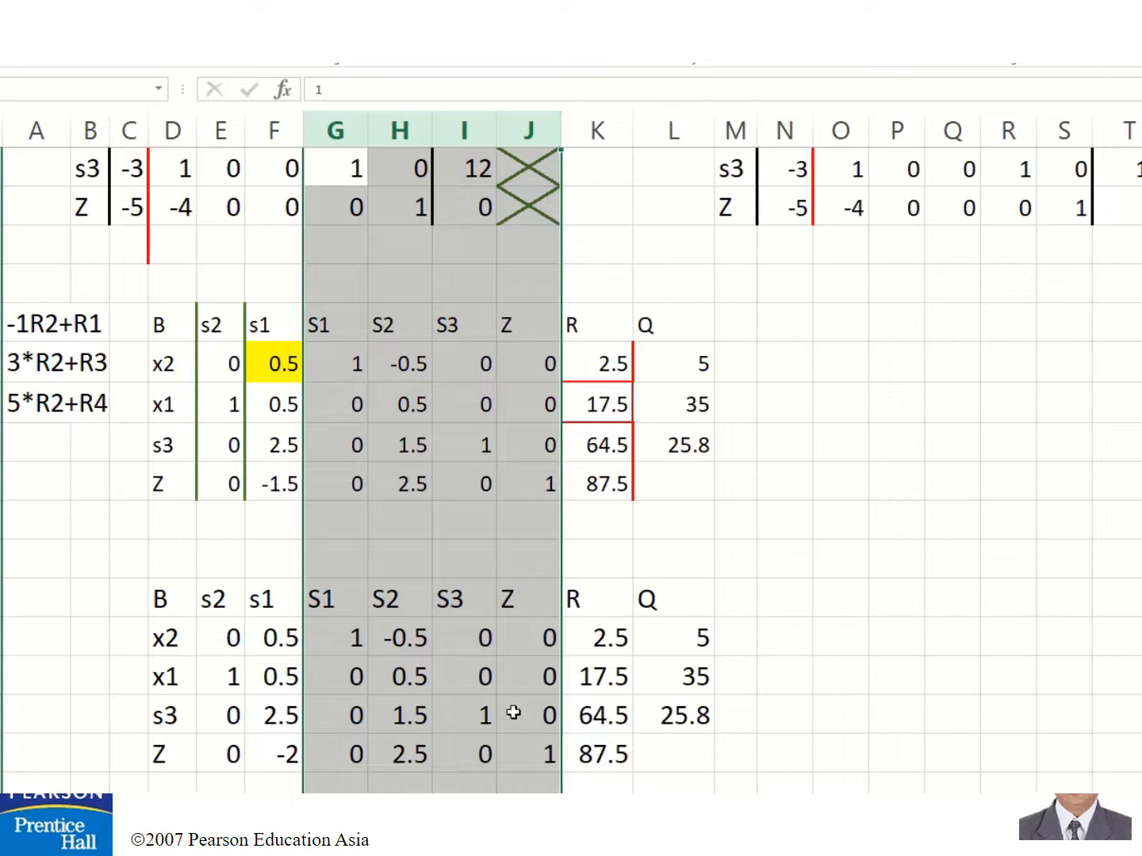
left_click(339, 732)
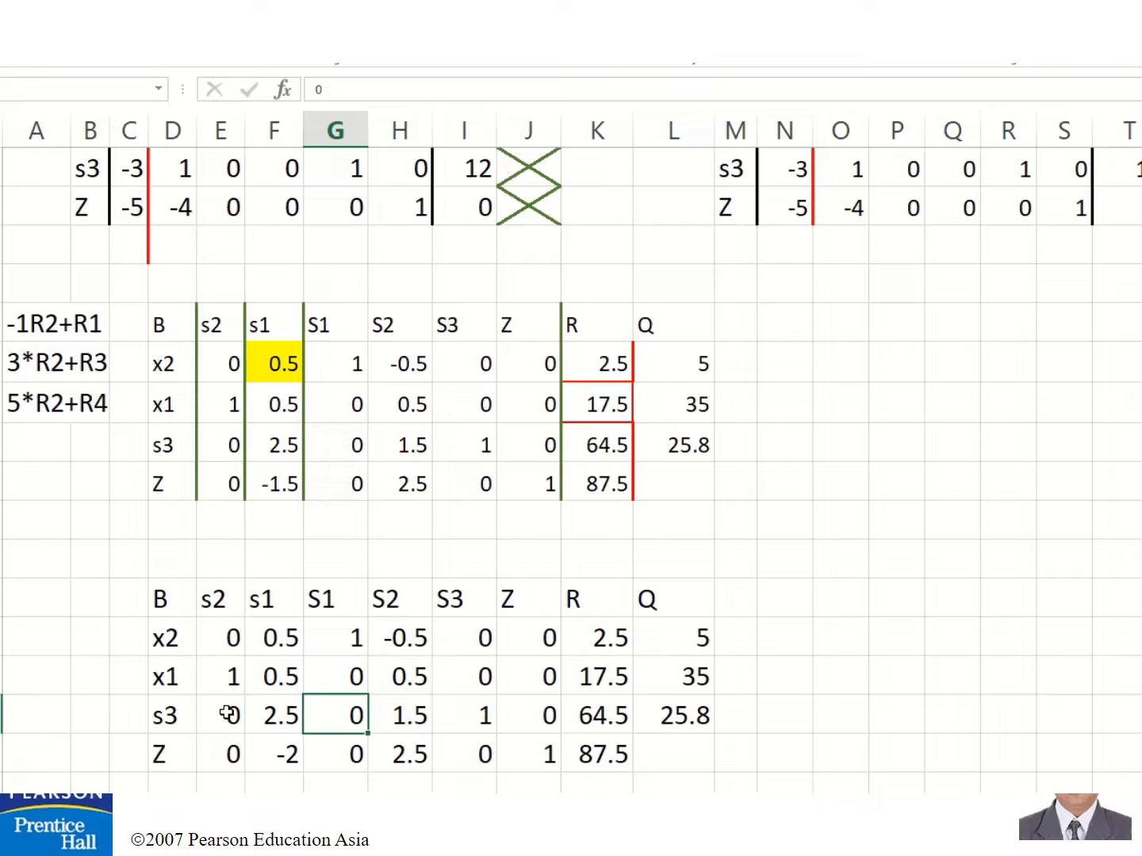
Enter the row operation as =2*R1 in A24, beside the x1 row of the new tableau
left_click(274, 644)
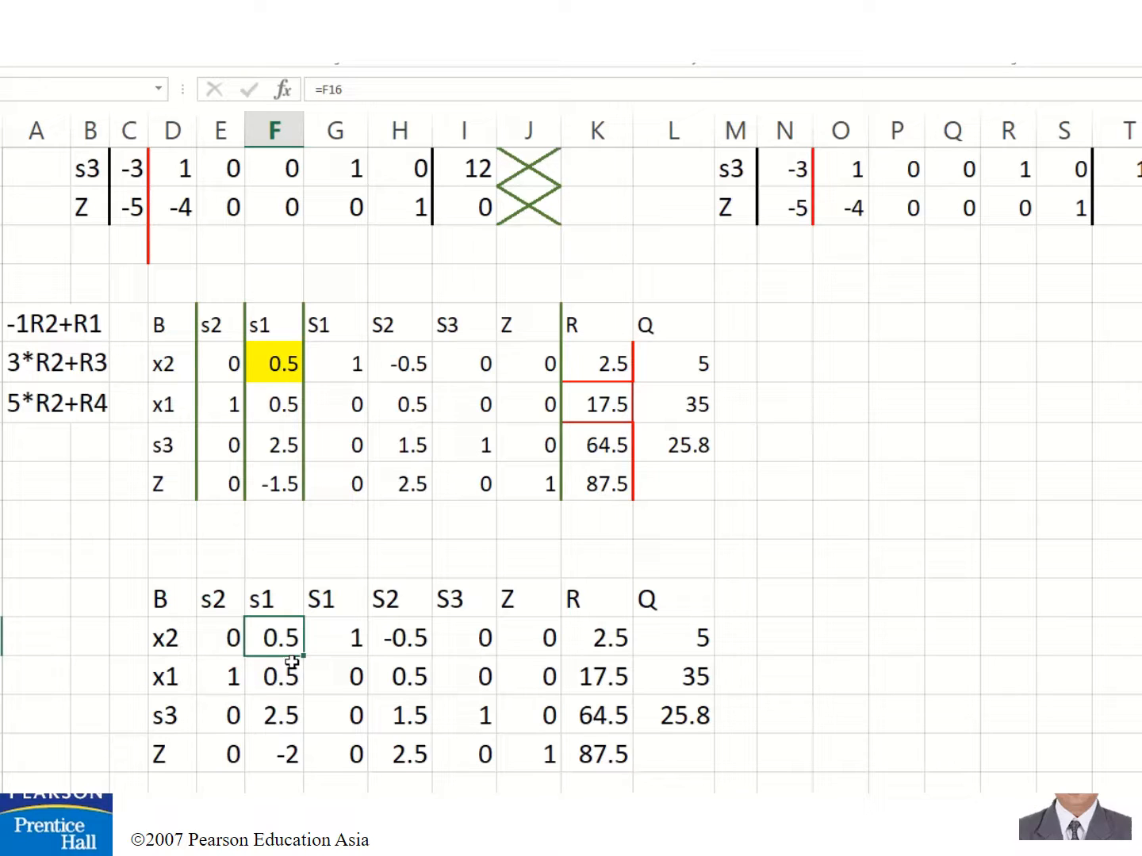
left_click(38, 673)
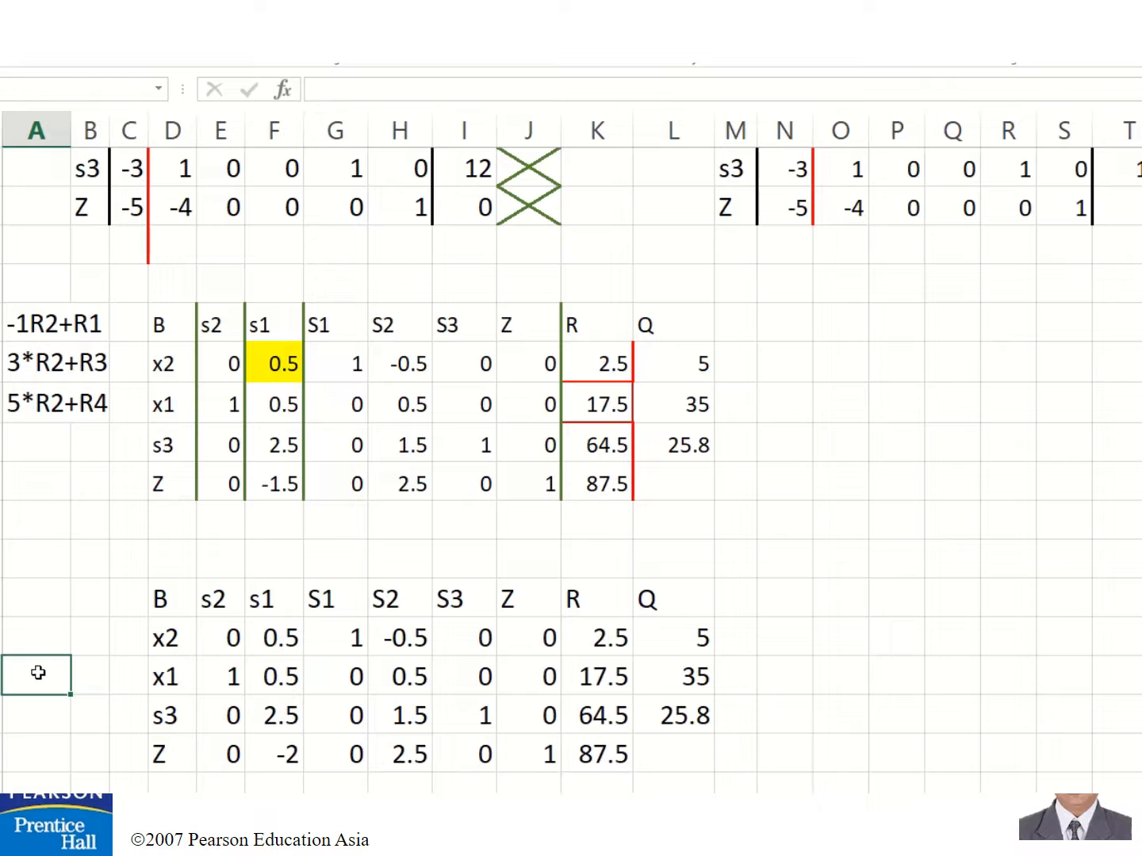
double_click(38, 672)
type("2")
key("Escape")
type("=2")
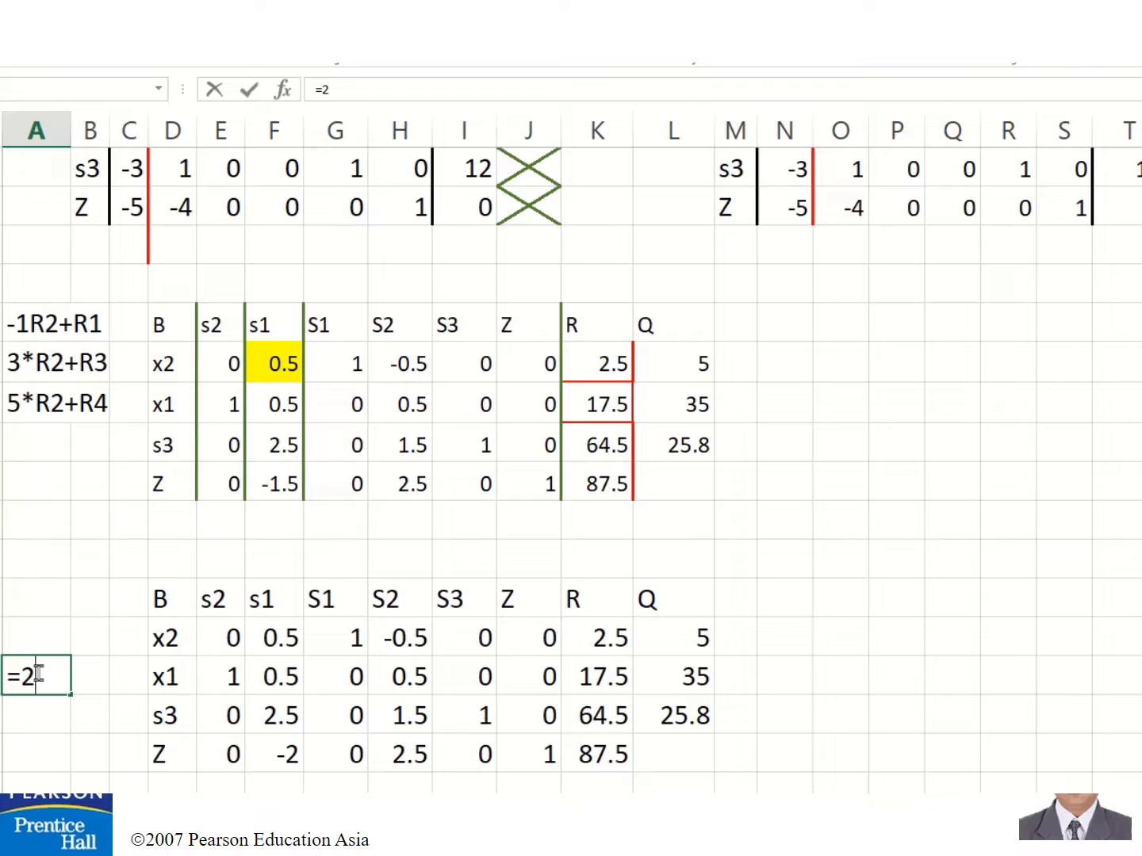
type("*R1")
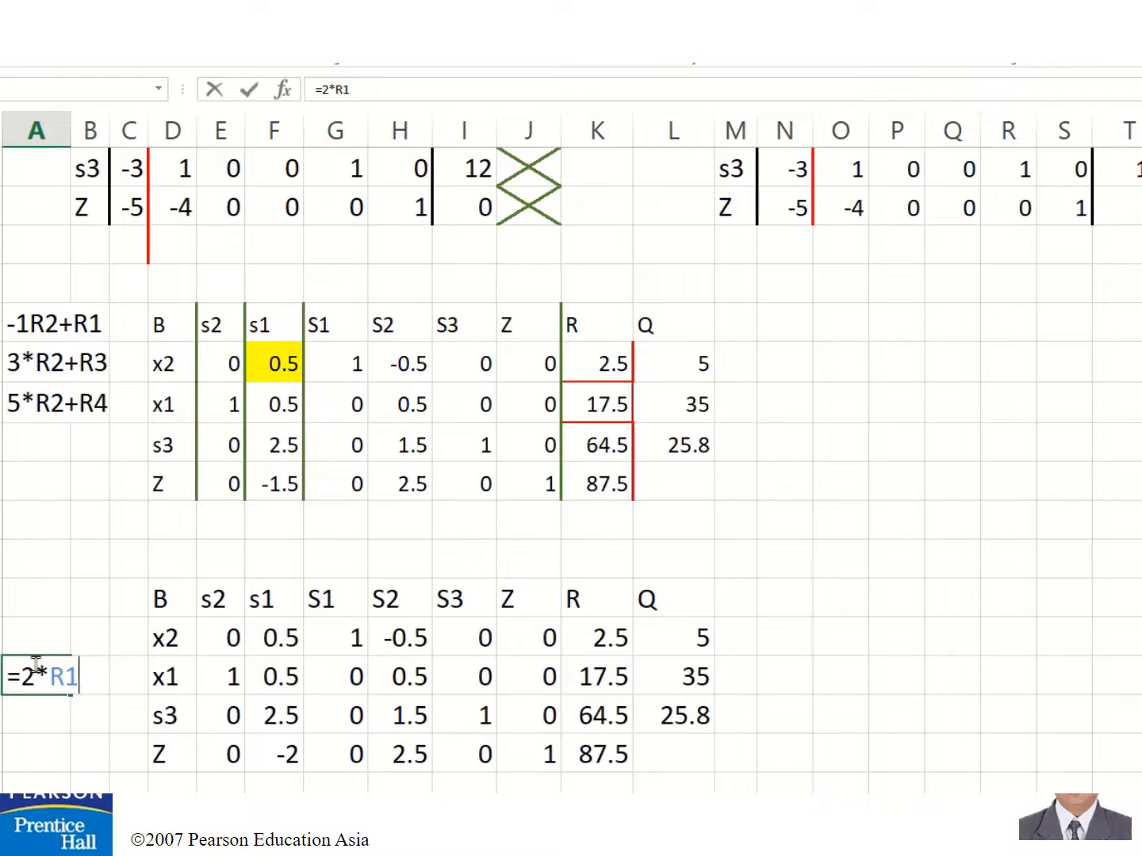
key("Return")
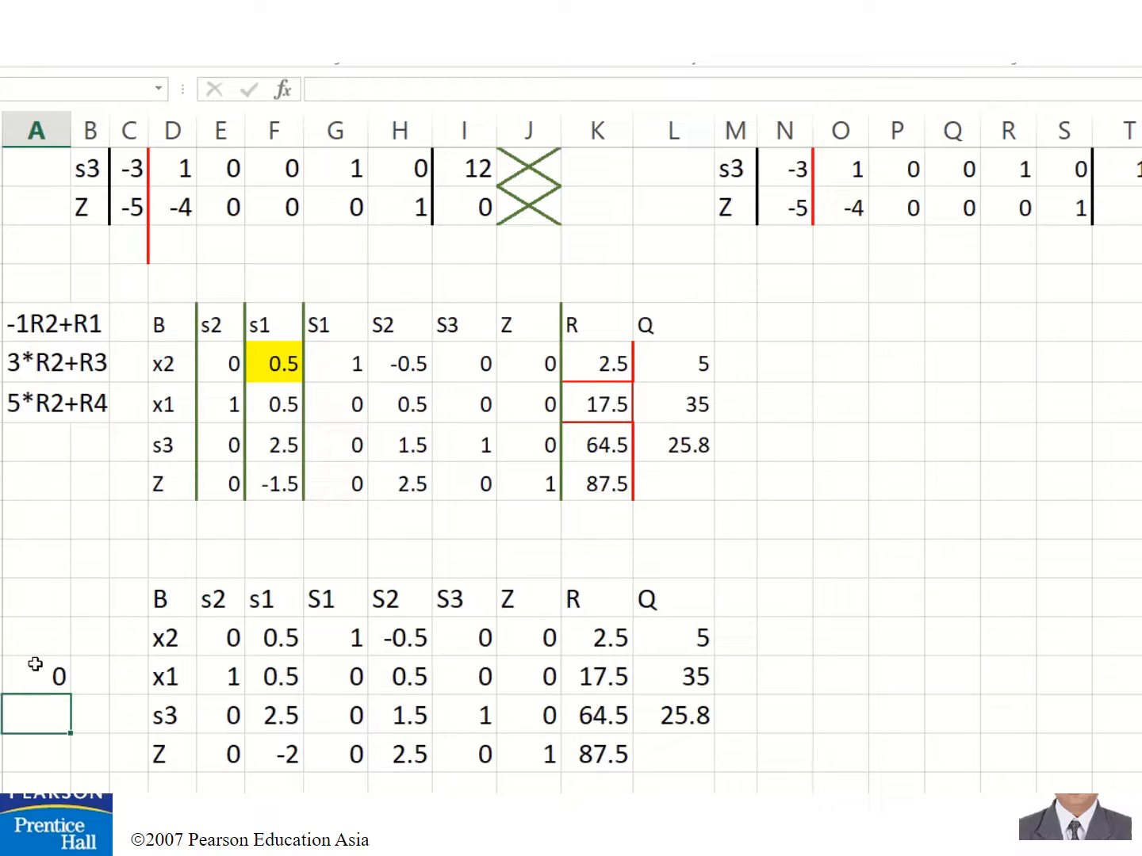
Turn the A24 entry into the plain text label 2*R1
left_click(285, 641)
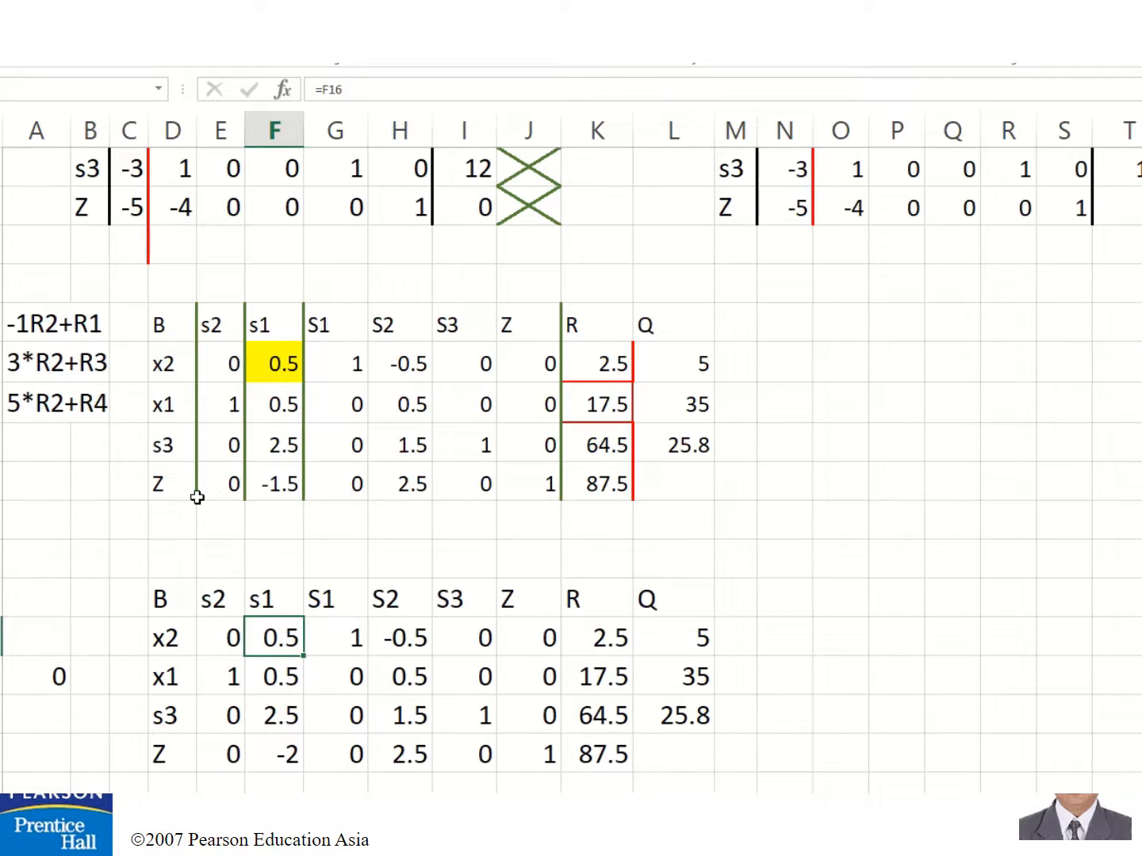
left_click(46, 678)
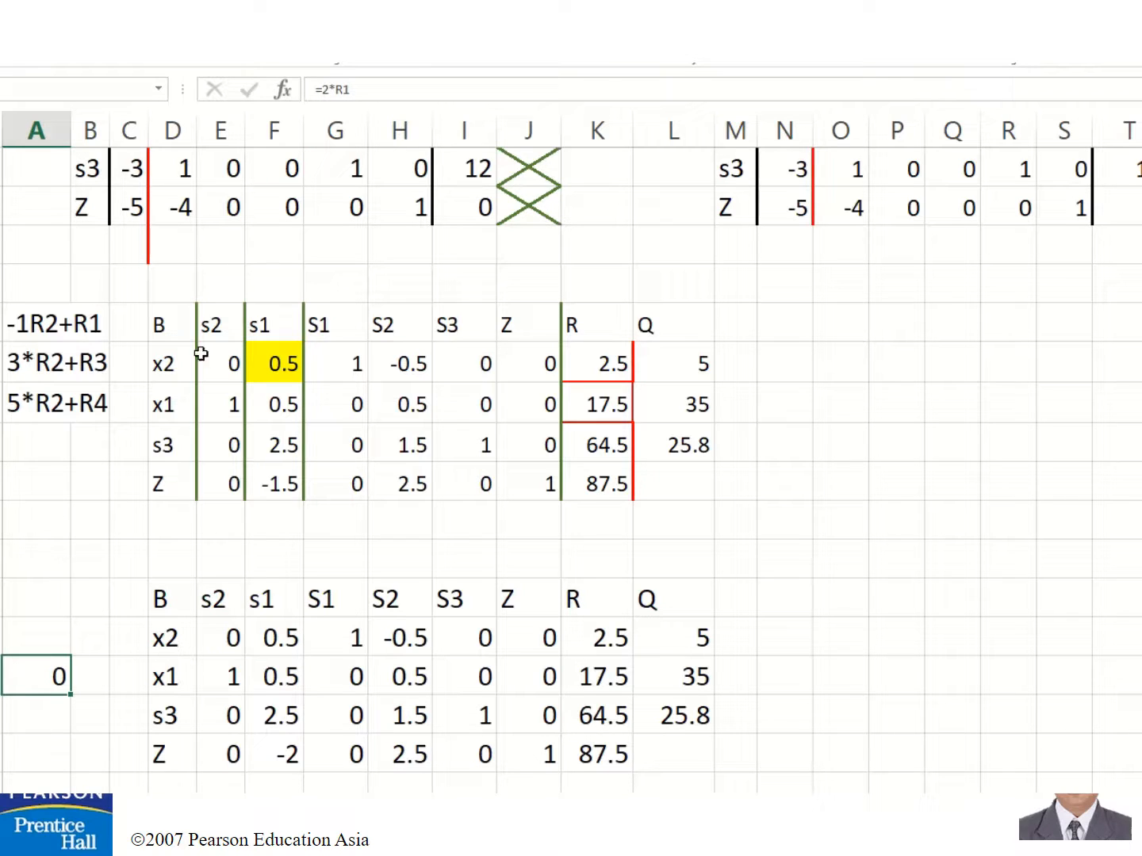
left_click(319, 90)
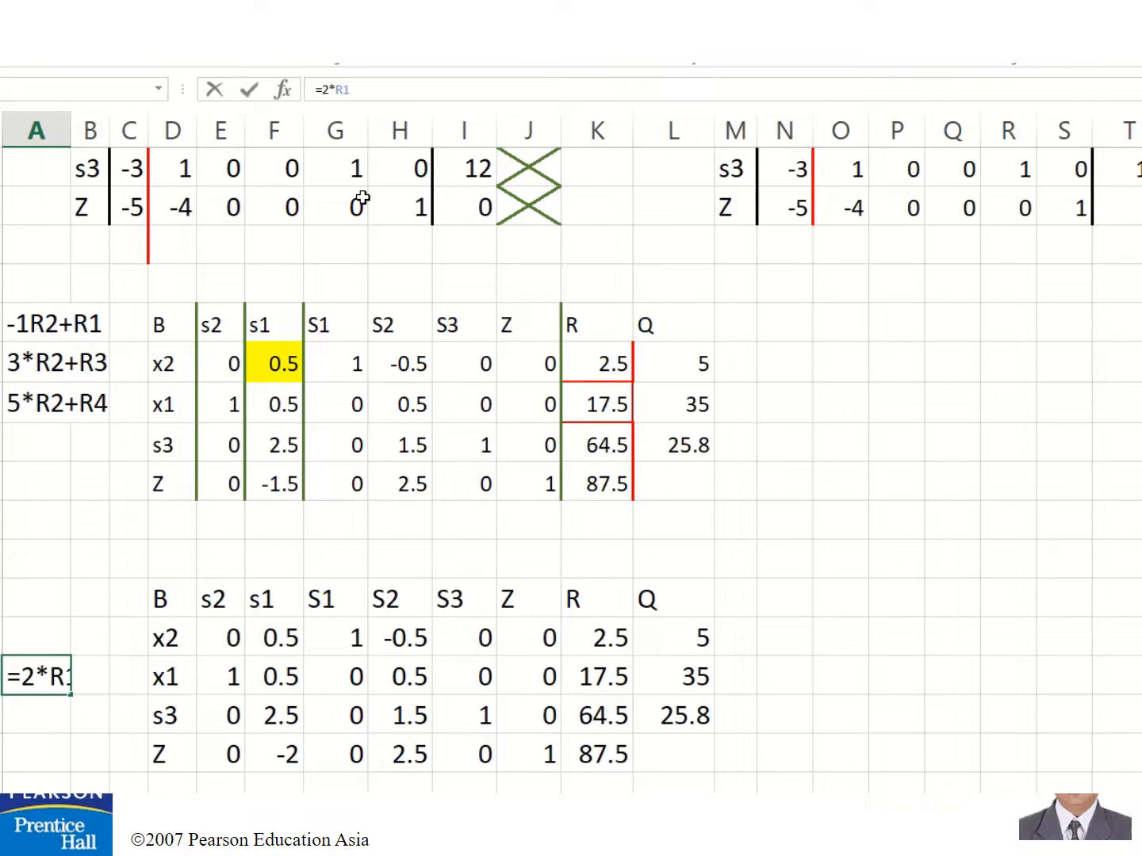
key("BackSpace")
type("'")
key("Return")
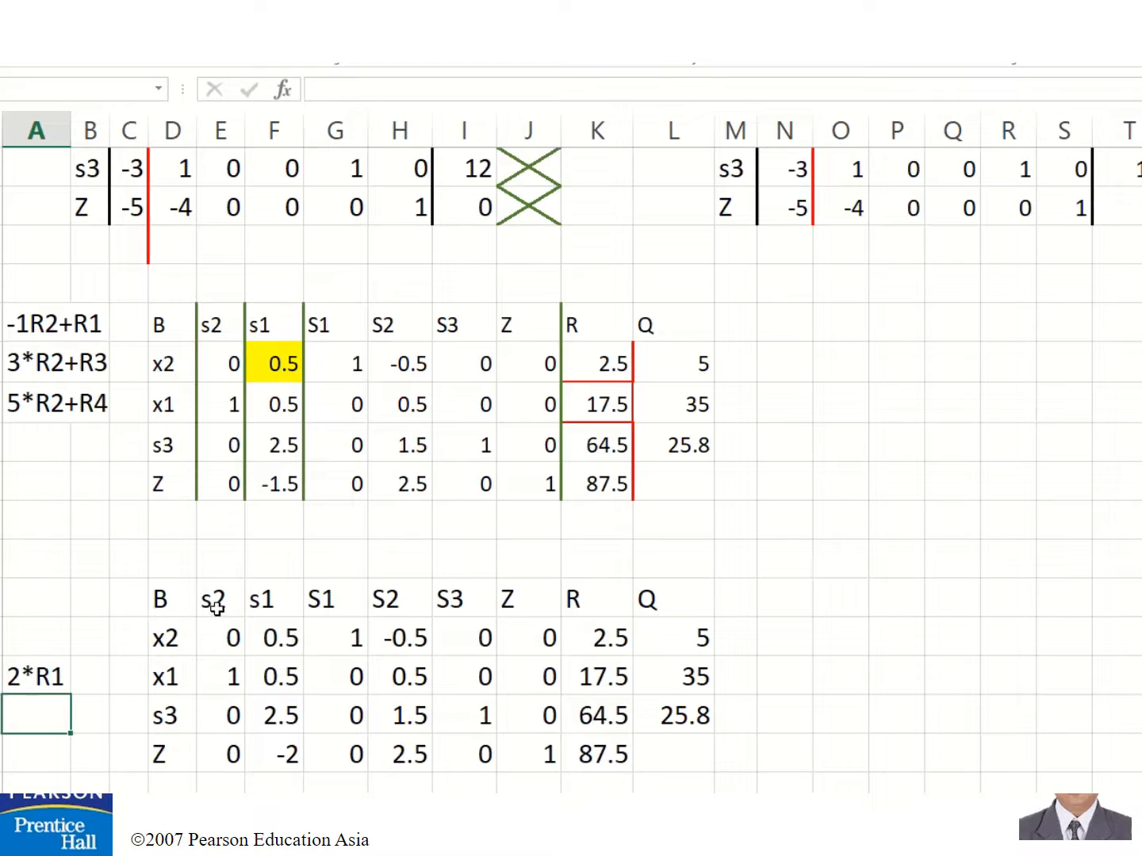
Compute the new x2 row by entering =2*E16 in E23 and filling it across through L23
left_click(233, 639)
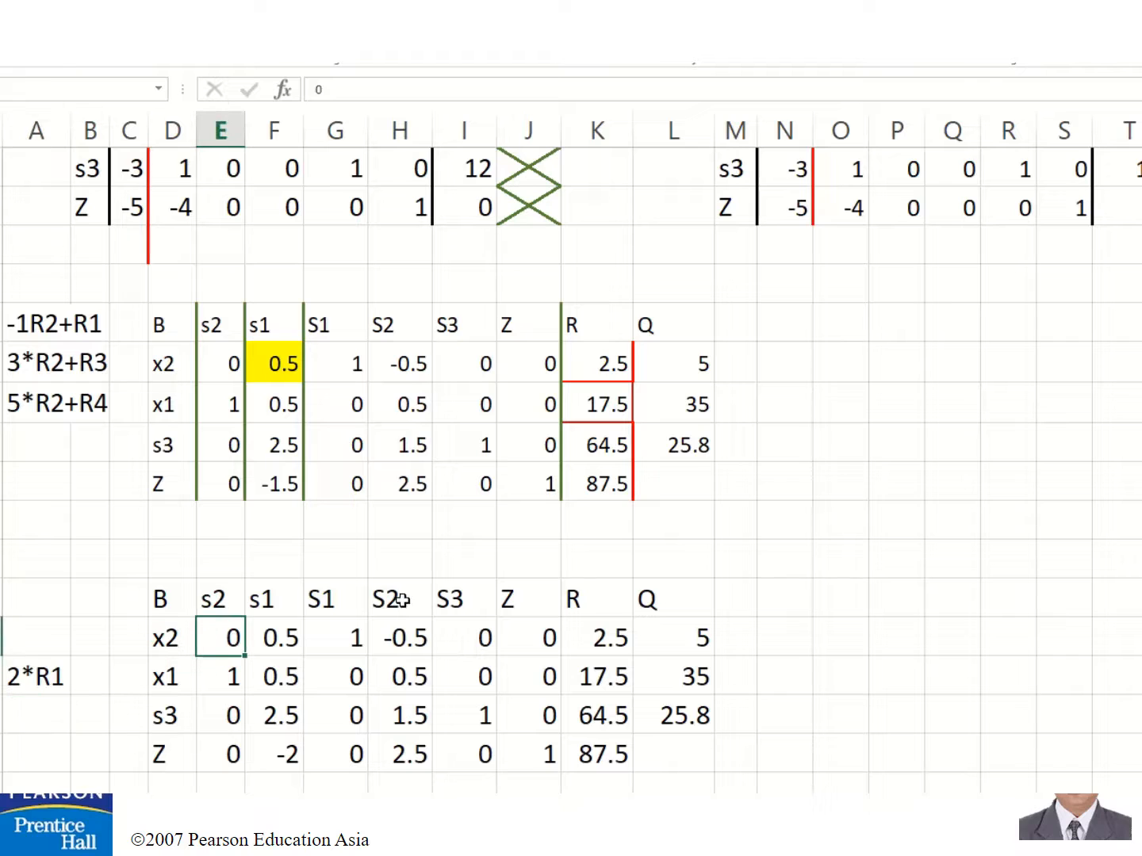
type("=")
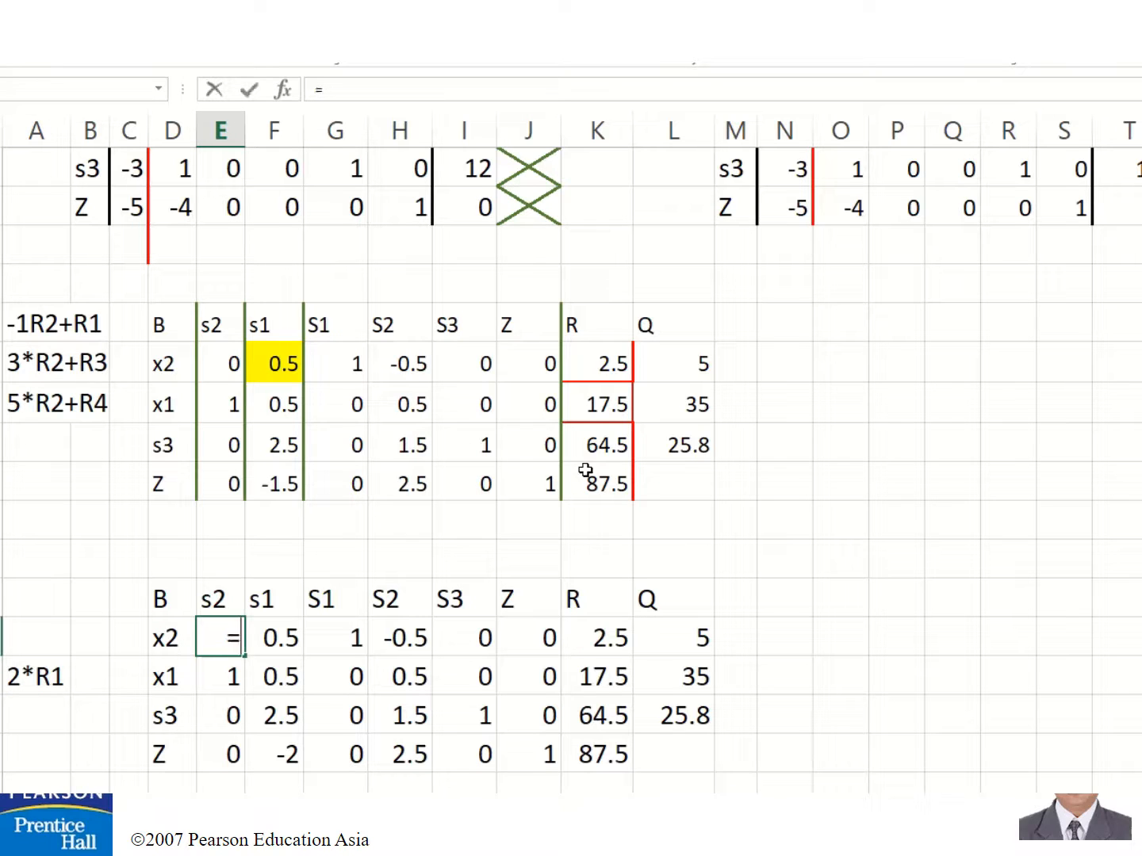
type("2*")
key("Up")
key("Up")
key("Up")
key("Up")
key("Up")
key("Up")
key("Up")
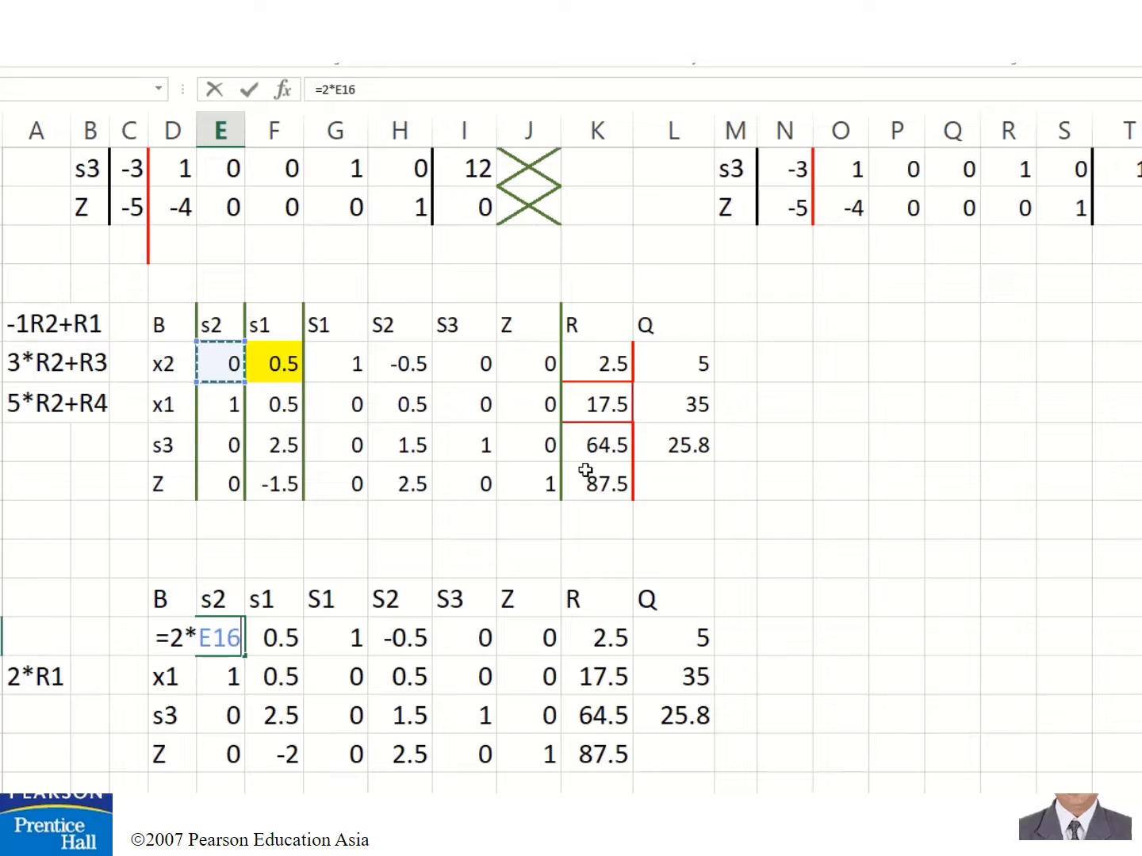
key("Return")
key("Up")
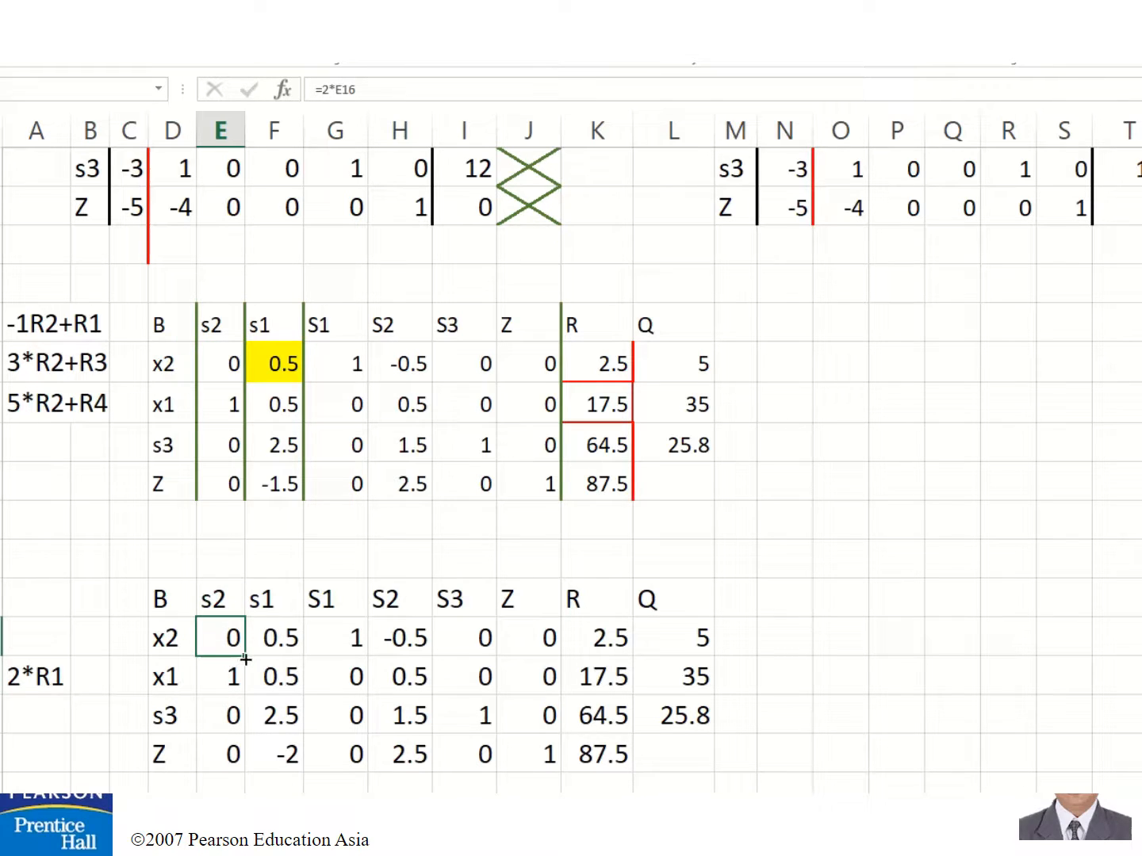
left_click_drag(290, 655, 702, 639)
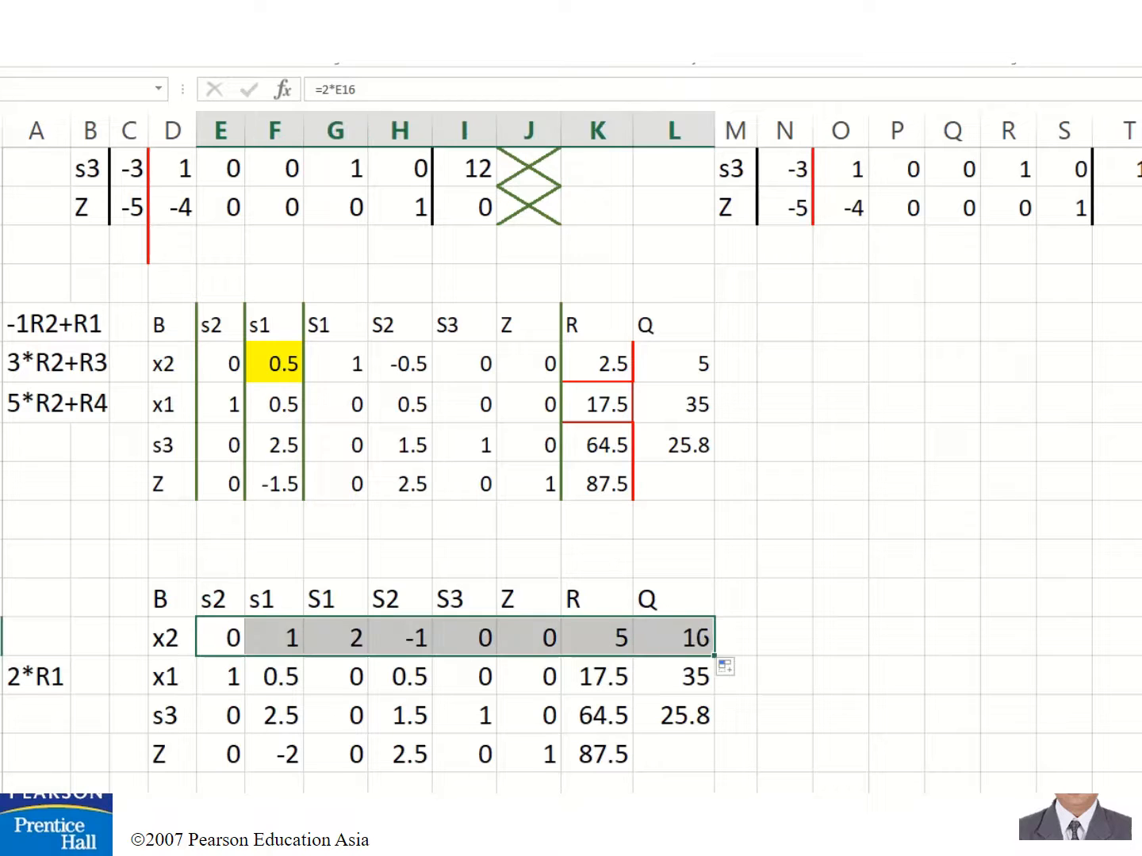
Shade the non-pivot entries F24:F26, E23 and E25:E26 of the new tableau green
mouse_move(346, 840)
left_click_drag(281, 682, 288, 746)
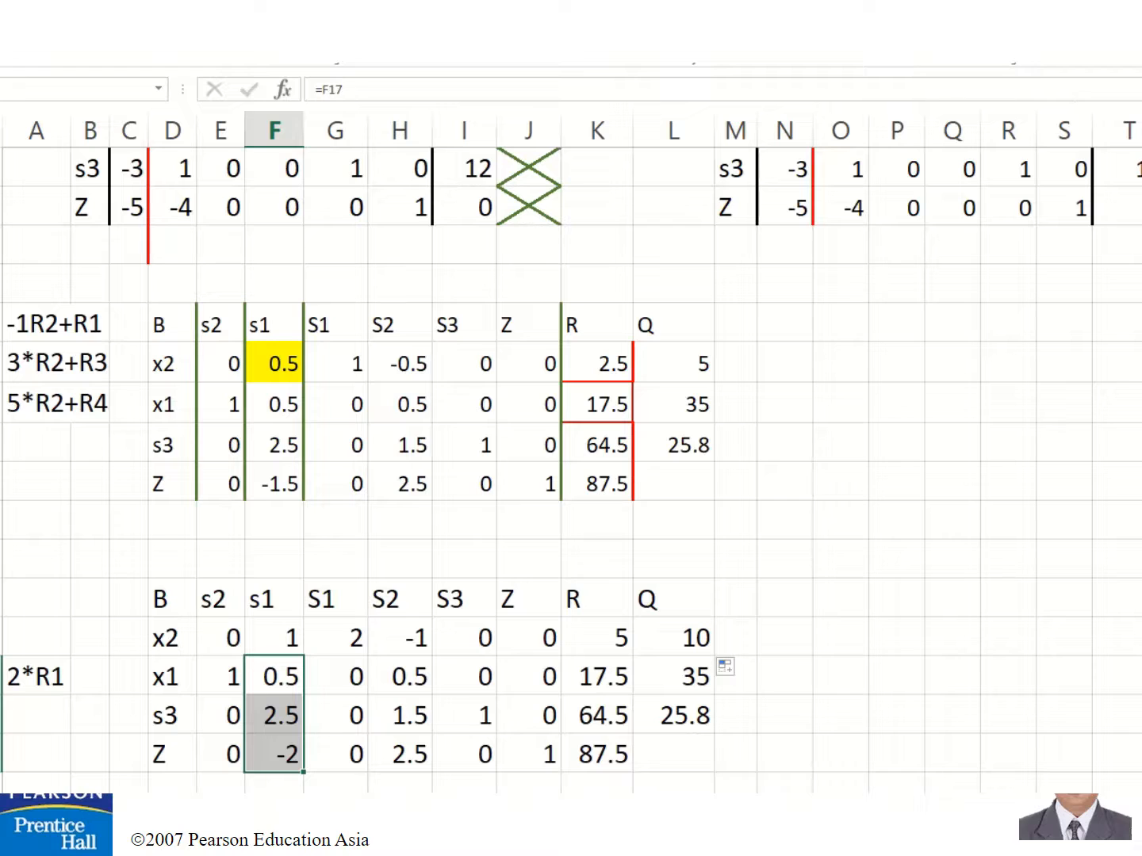
left_click(175, 53)
left_click(238, 179)
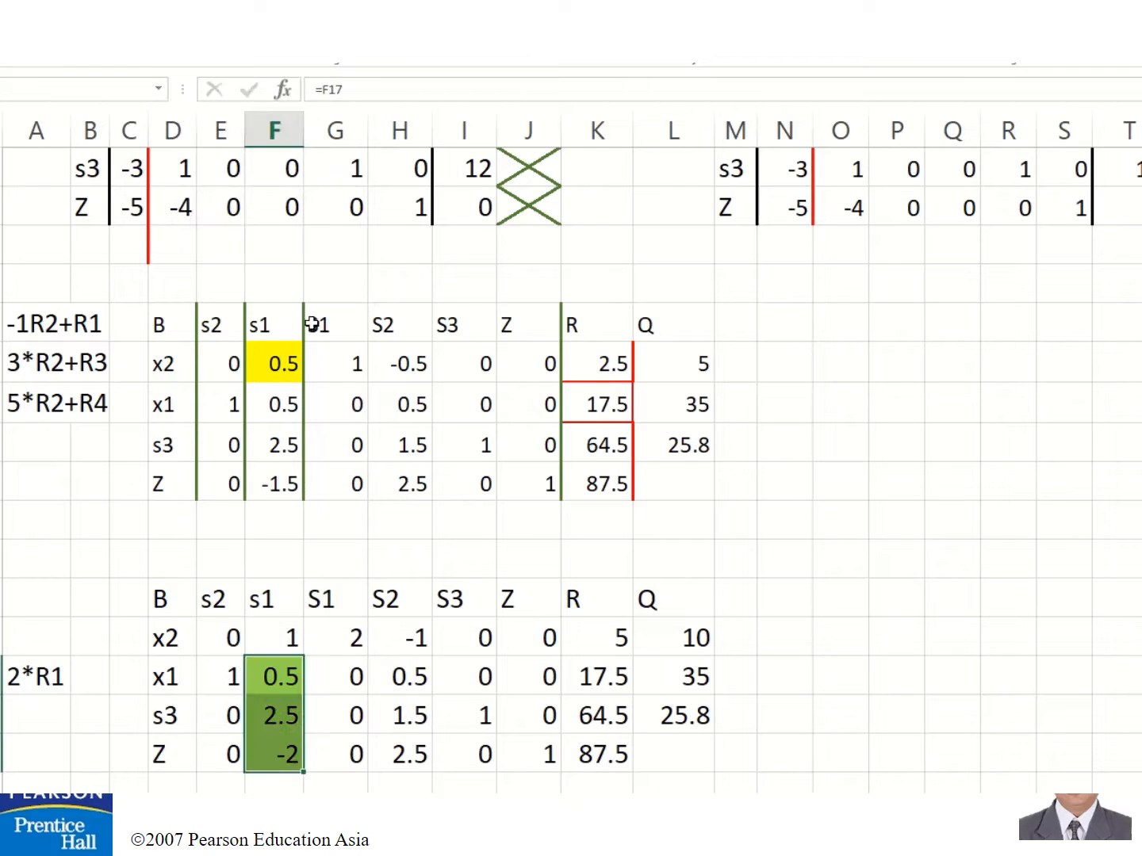
left_click(238, 643)
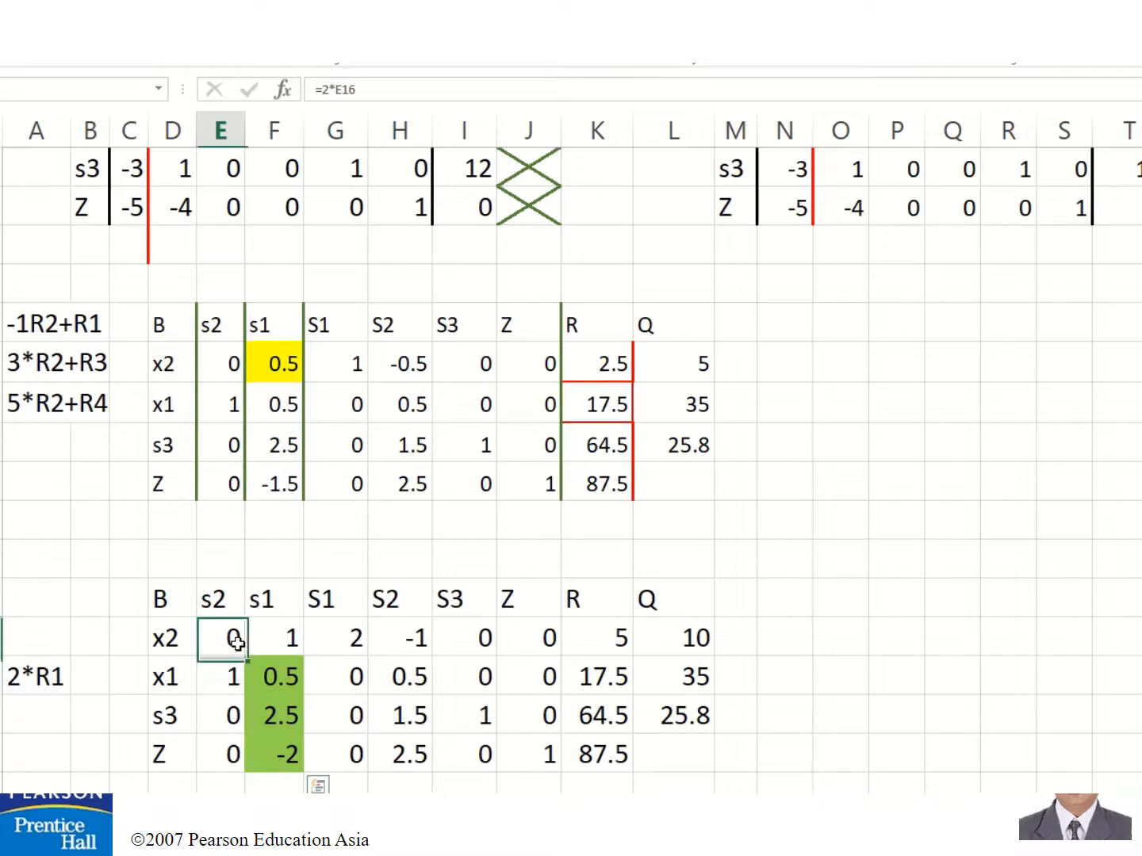
key("F4")
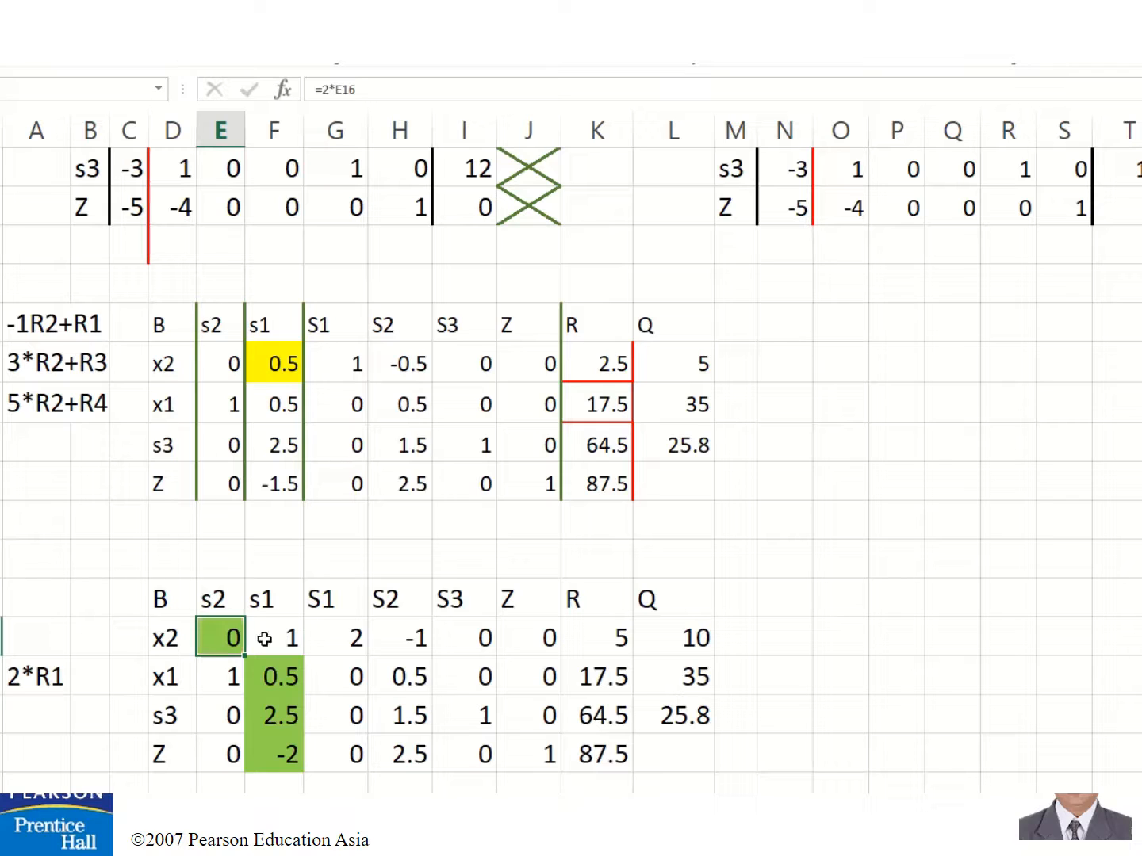
left_click_drag(229, 708, 232, 753)
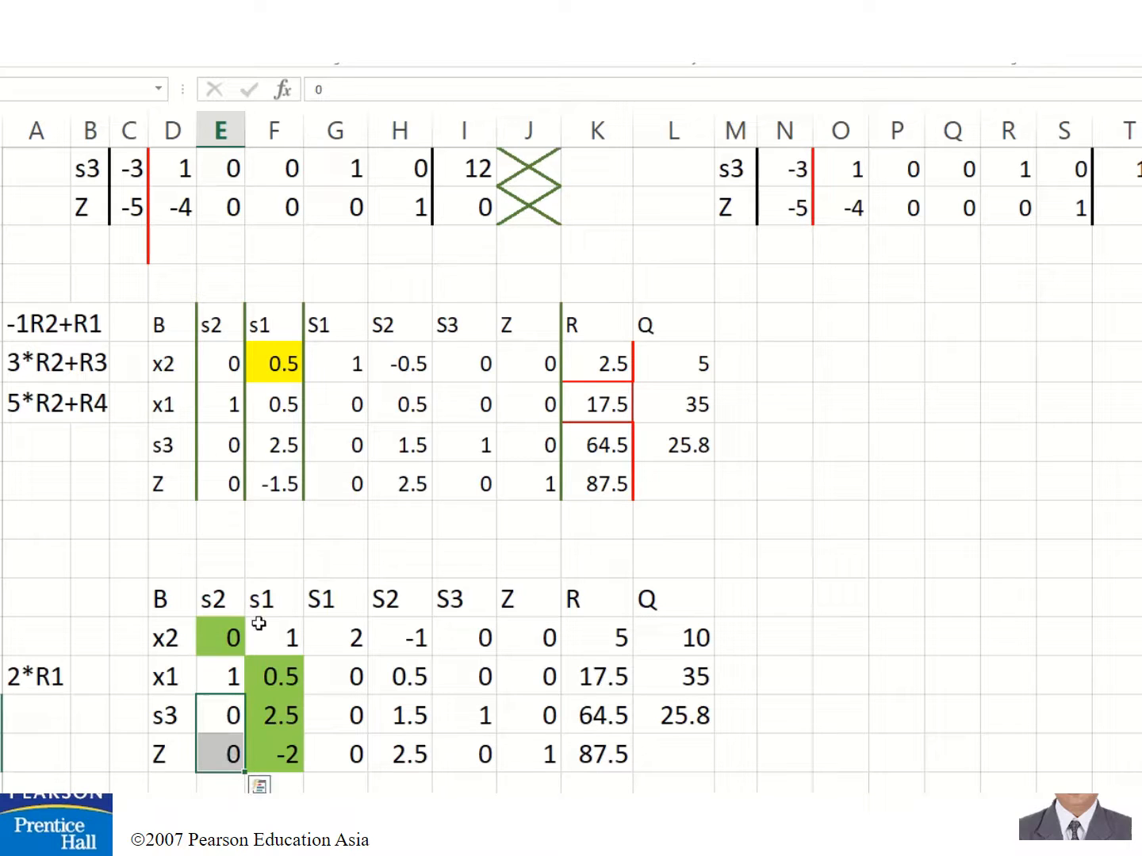
key("F4")
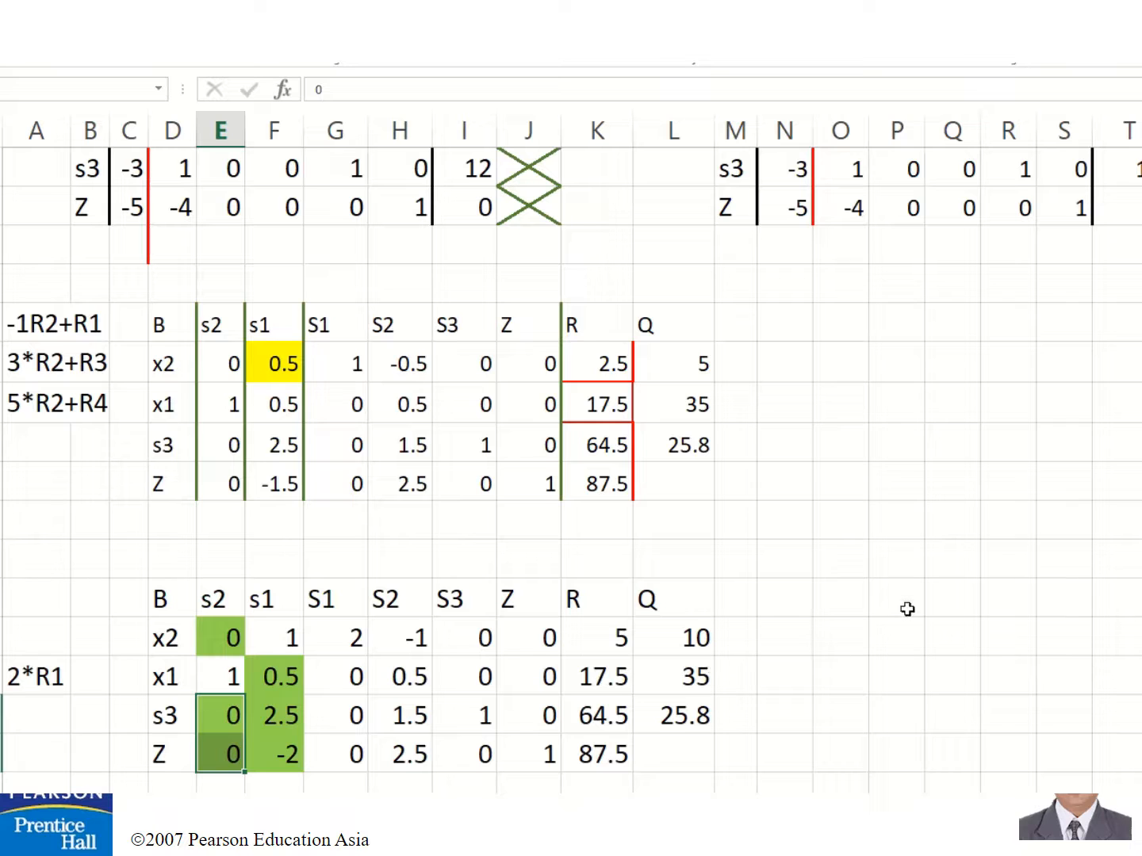
Copy the whole tableau D22:L26 and paste it below, starting at D29
scroll(908, 609, "down", 3)
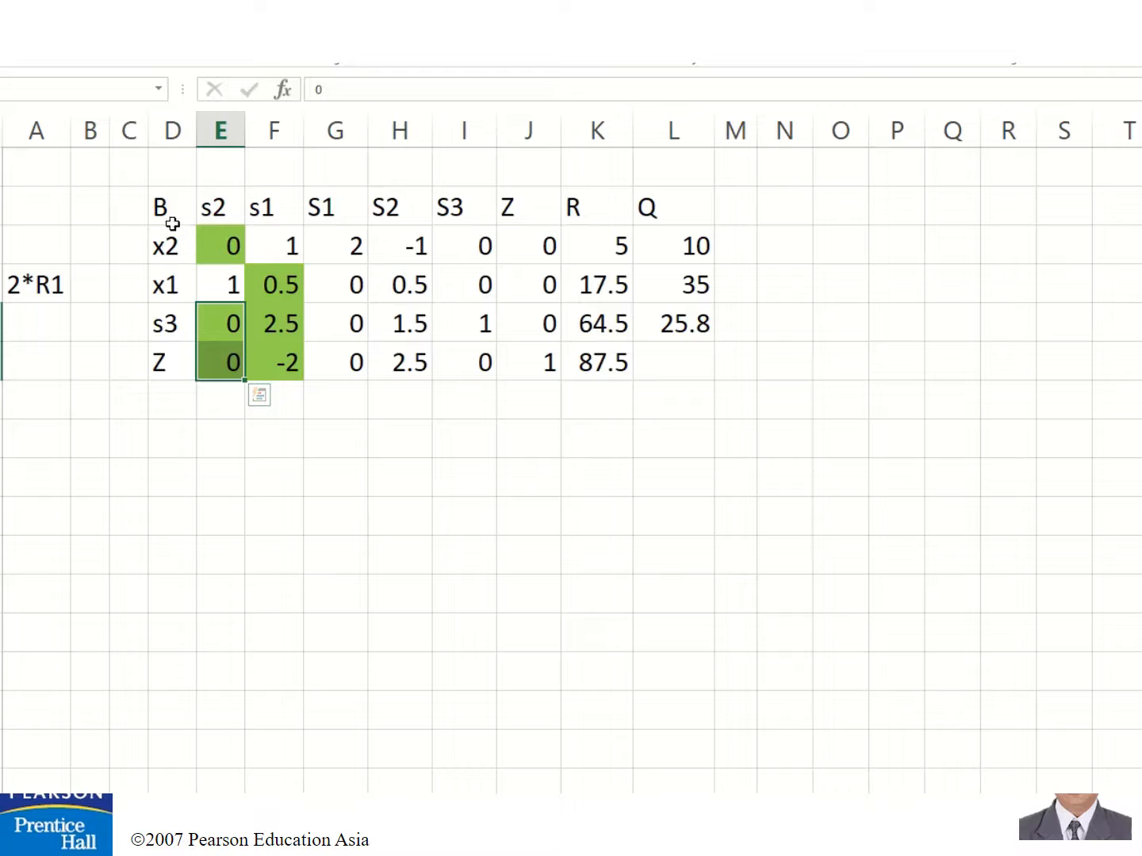
left_click_drag(164, 210, 226, 250)
left_click_drag(253, 302, 674, 377)
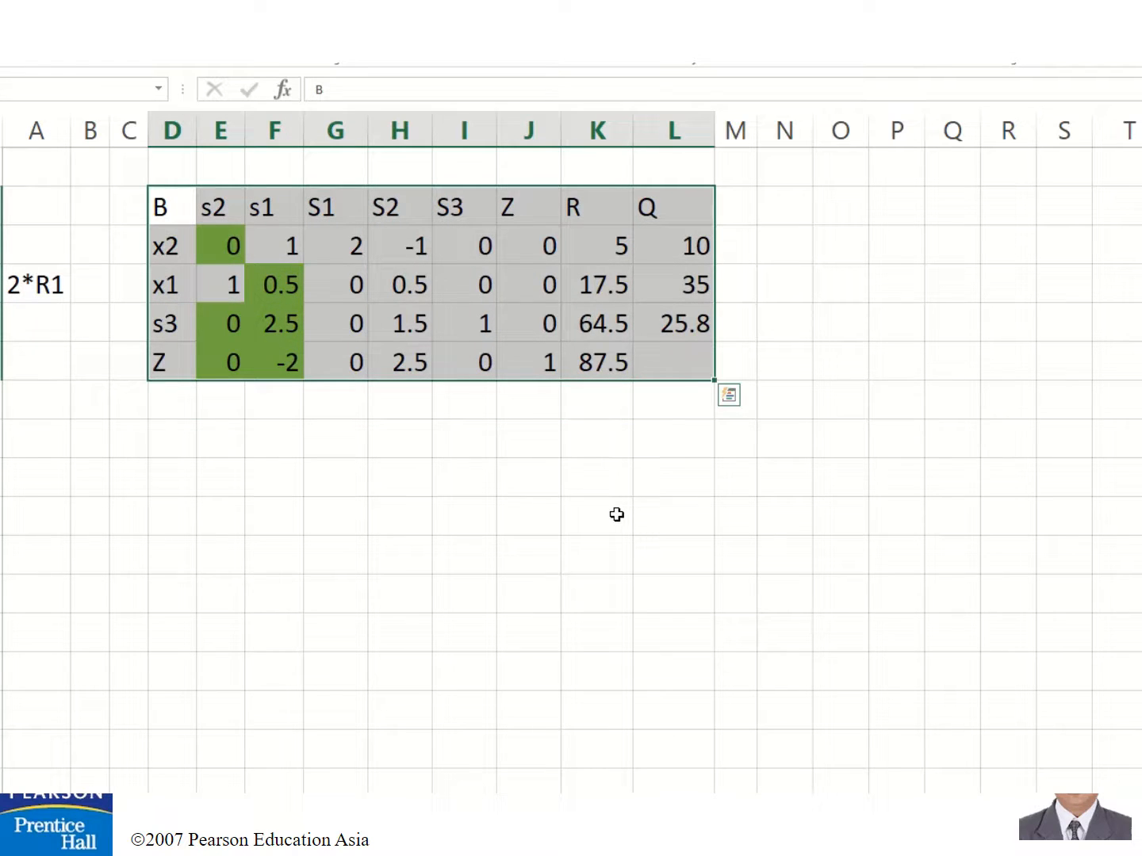
key("ctrl+c")
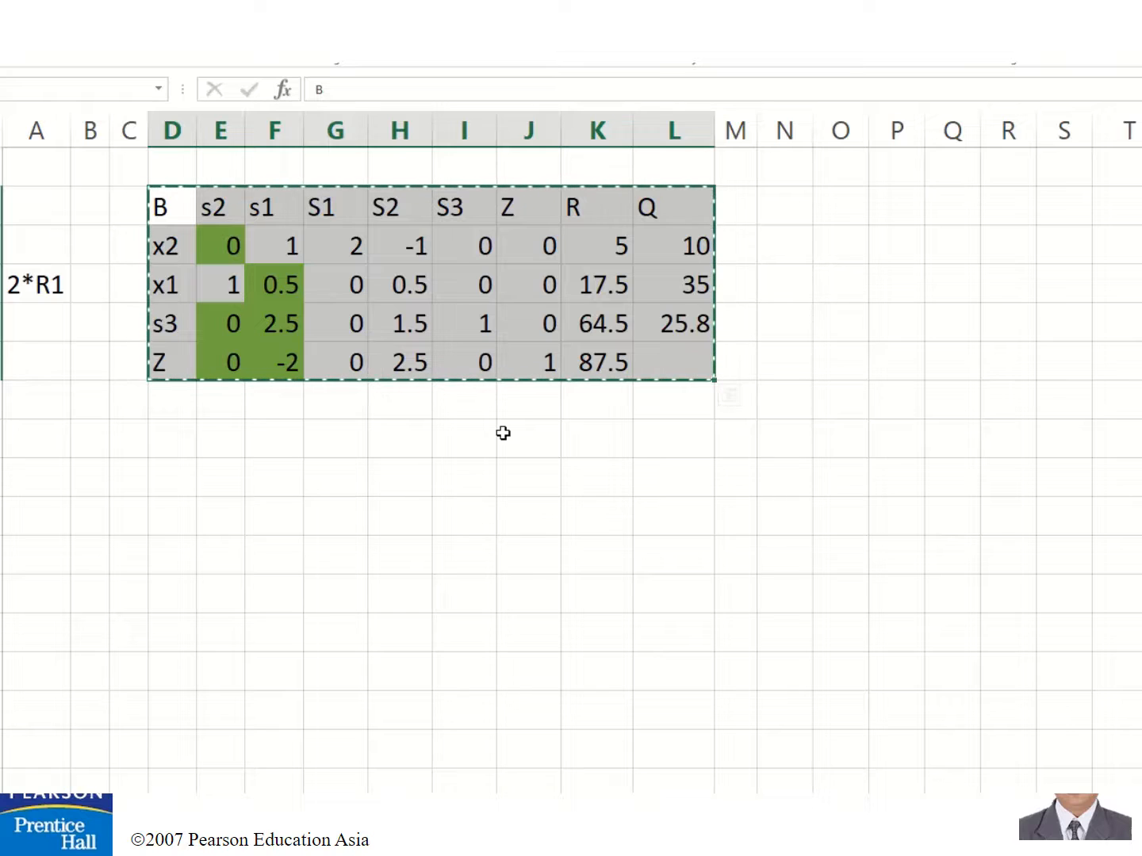
left_click(178, 475)
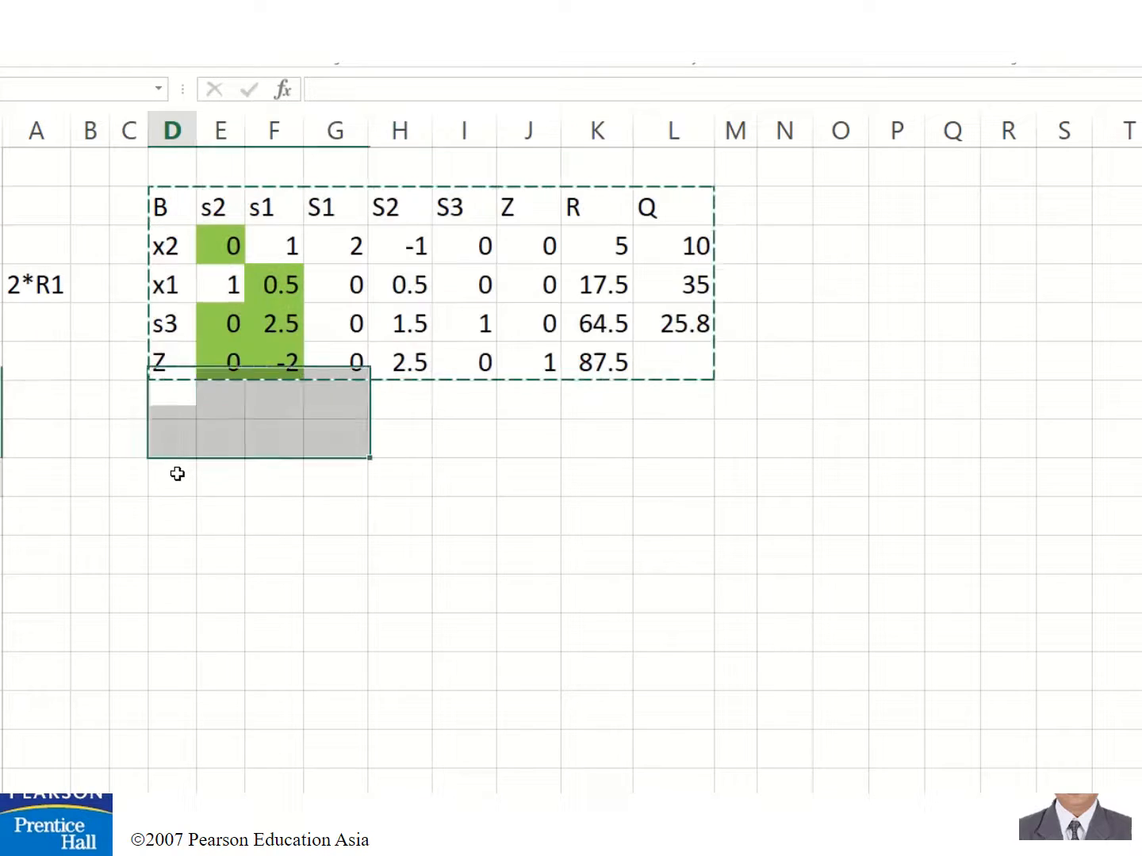
key("ctrl+v")
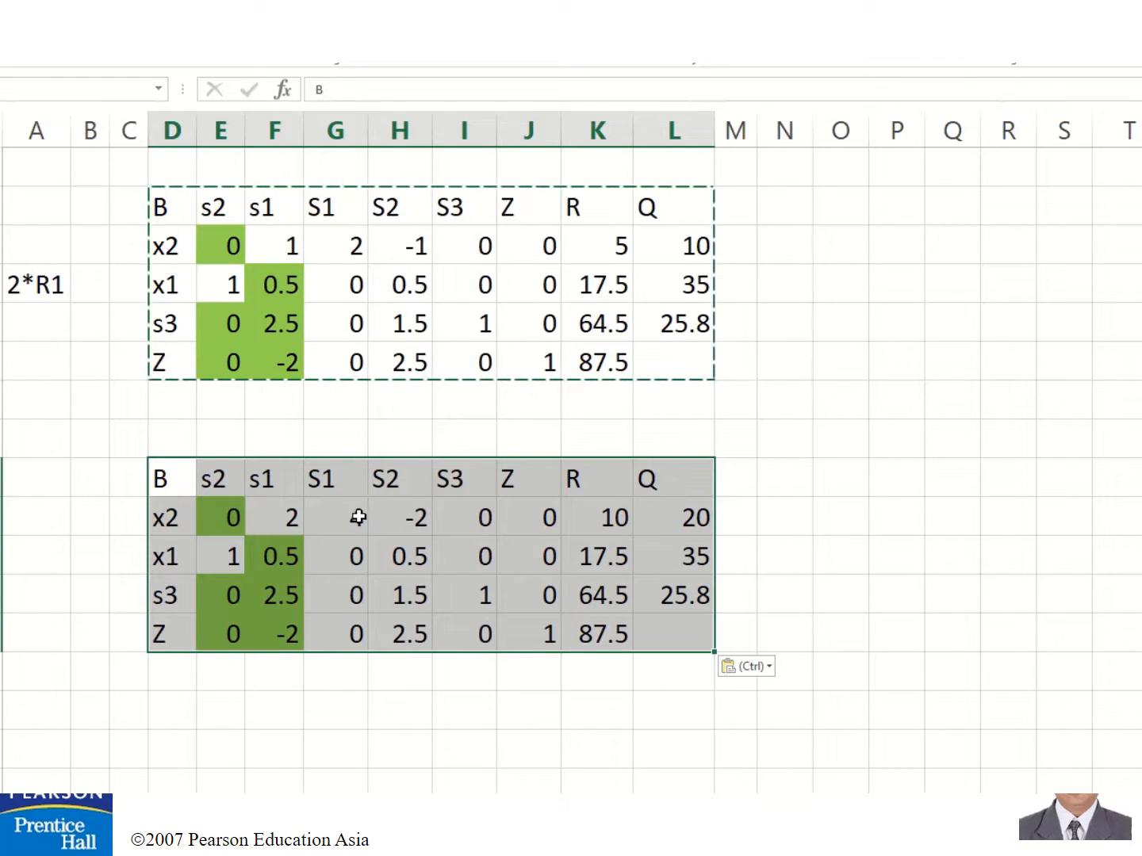
left_click_drag(369, 513, 600, 628)
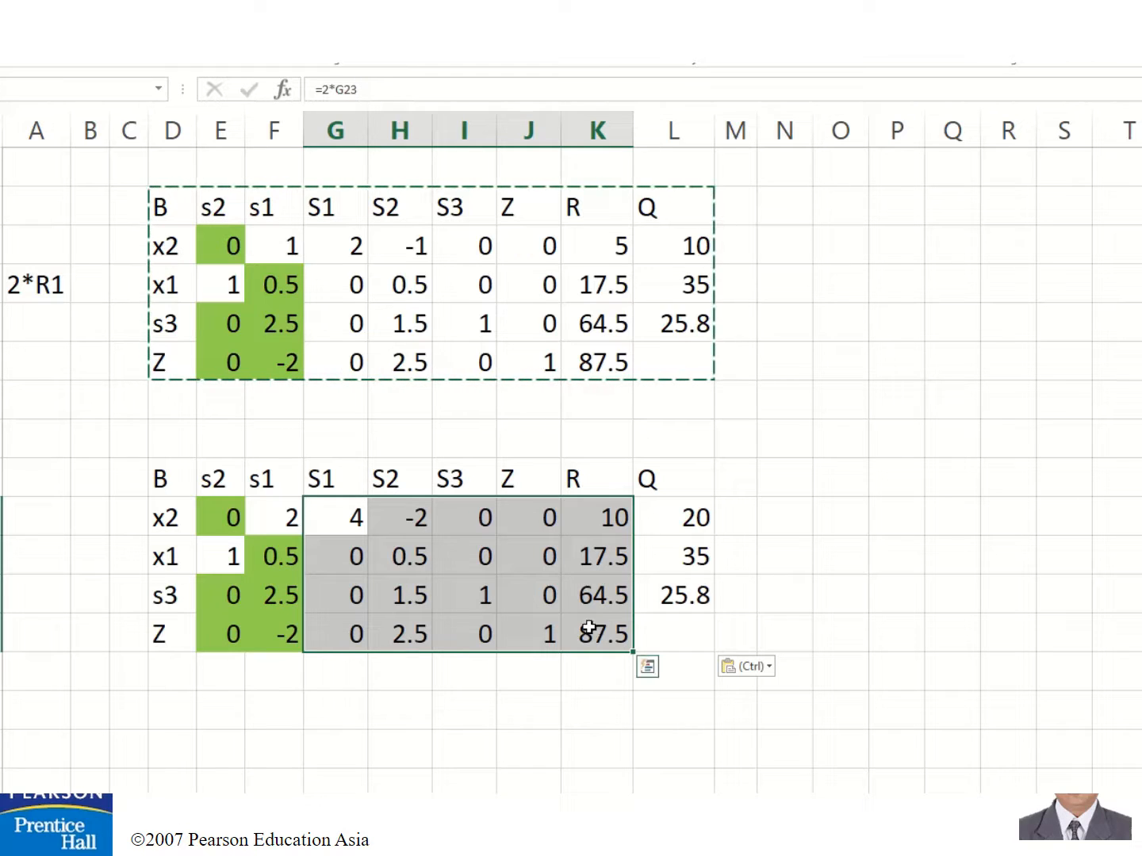
left_click(361, 533)
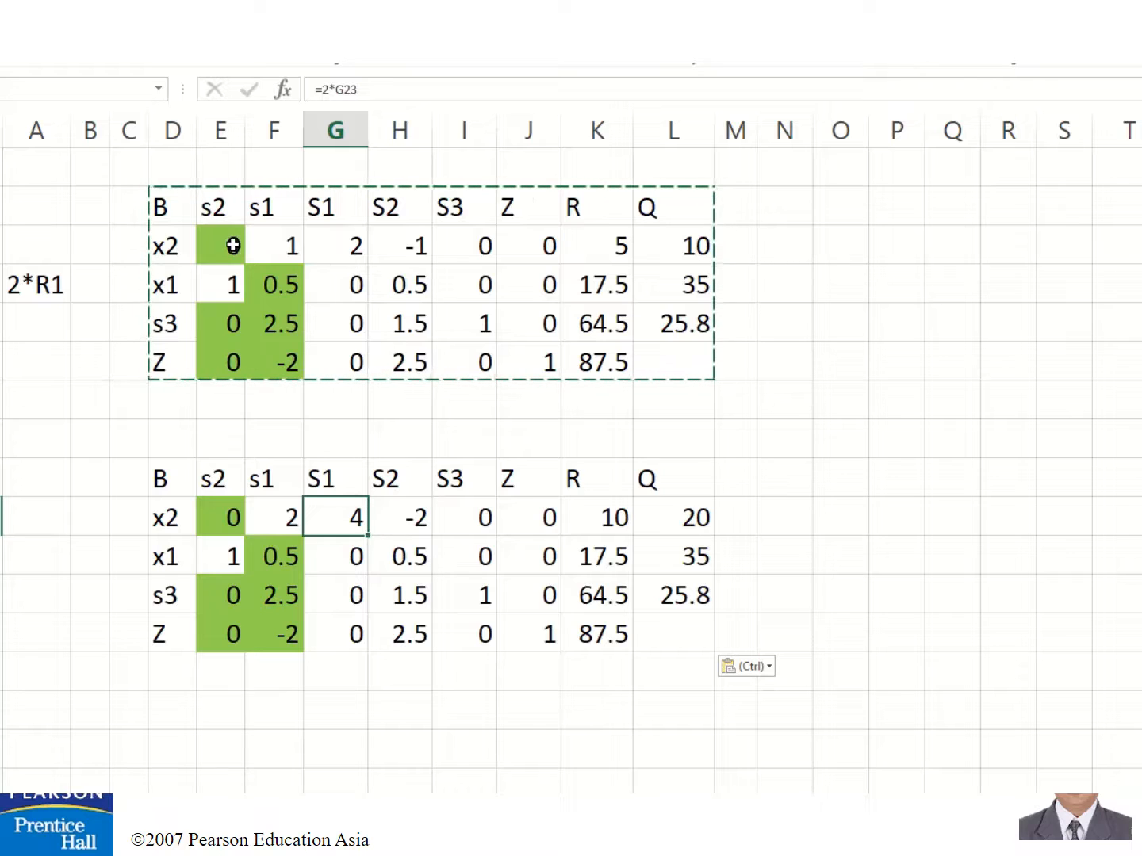
left_click_drag(232, 246, 645, 240)
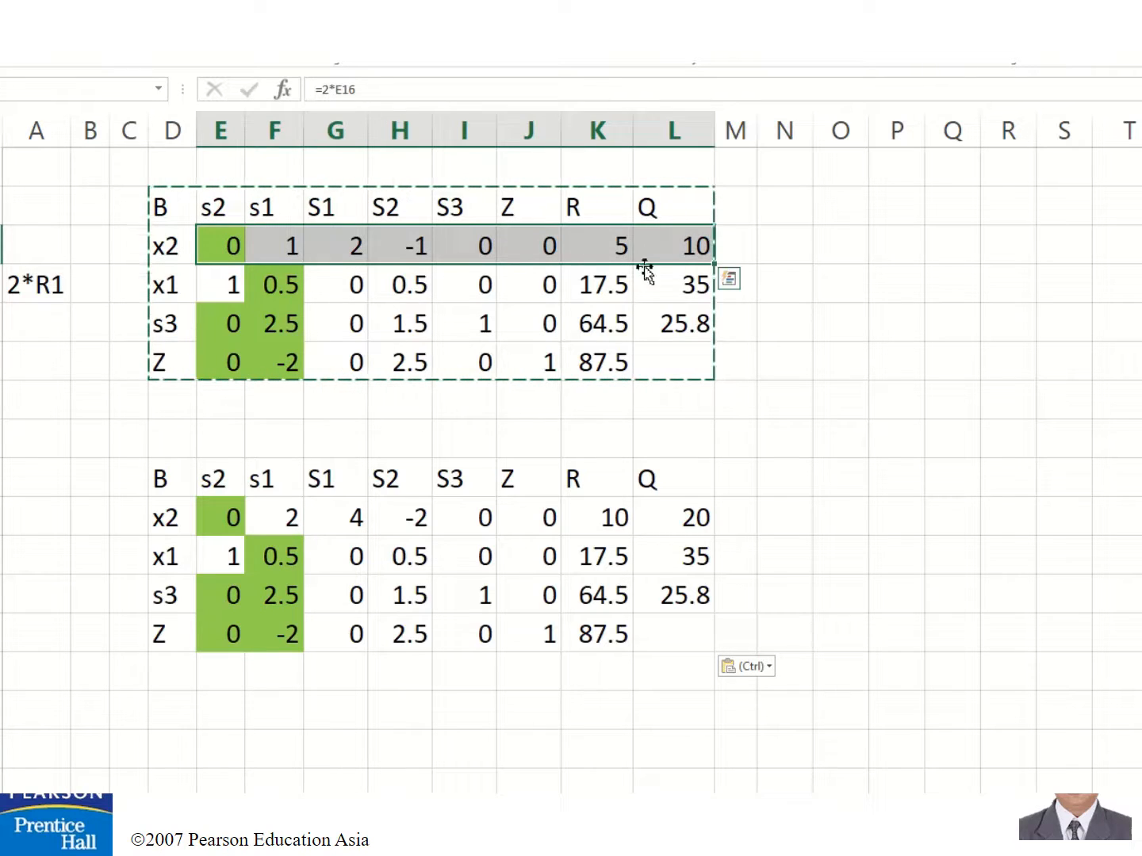
key("ctrl+c")
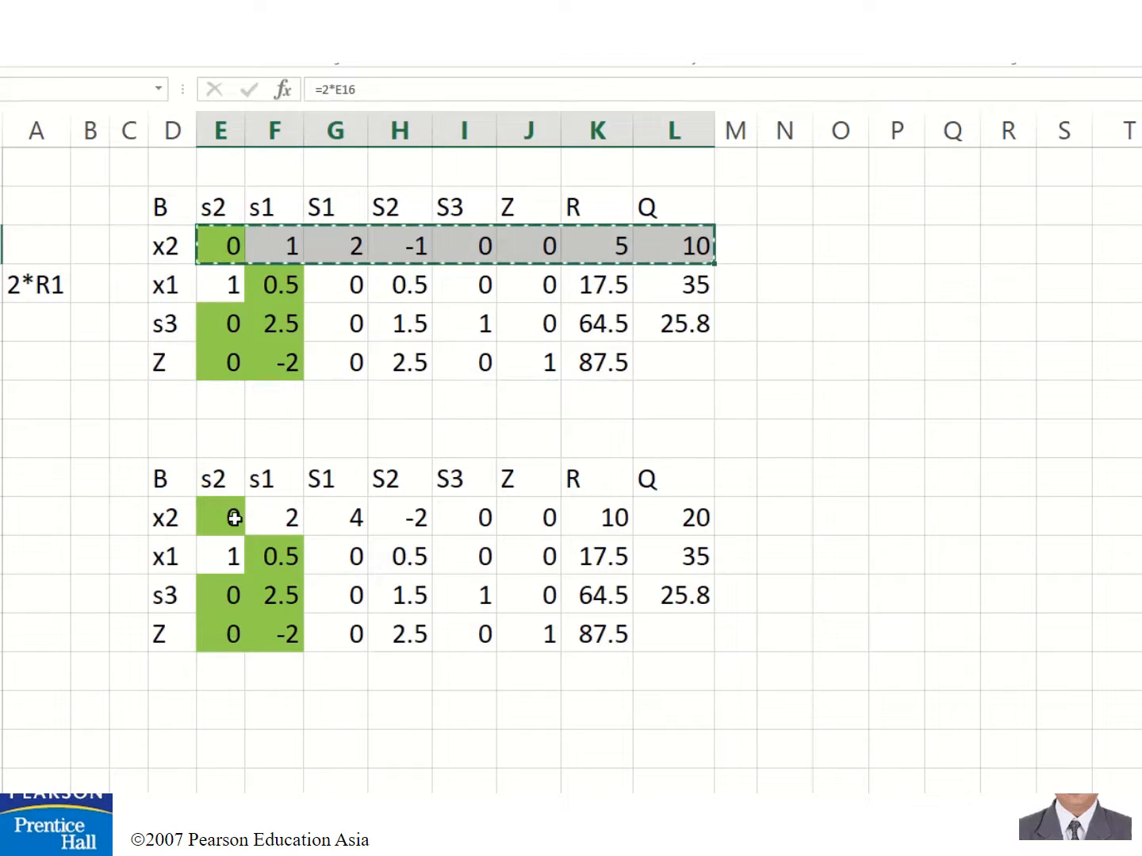
left_click(235, 517)
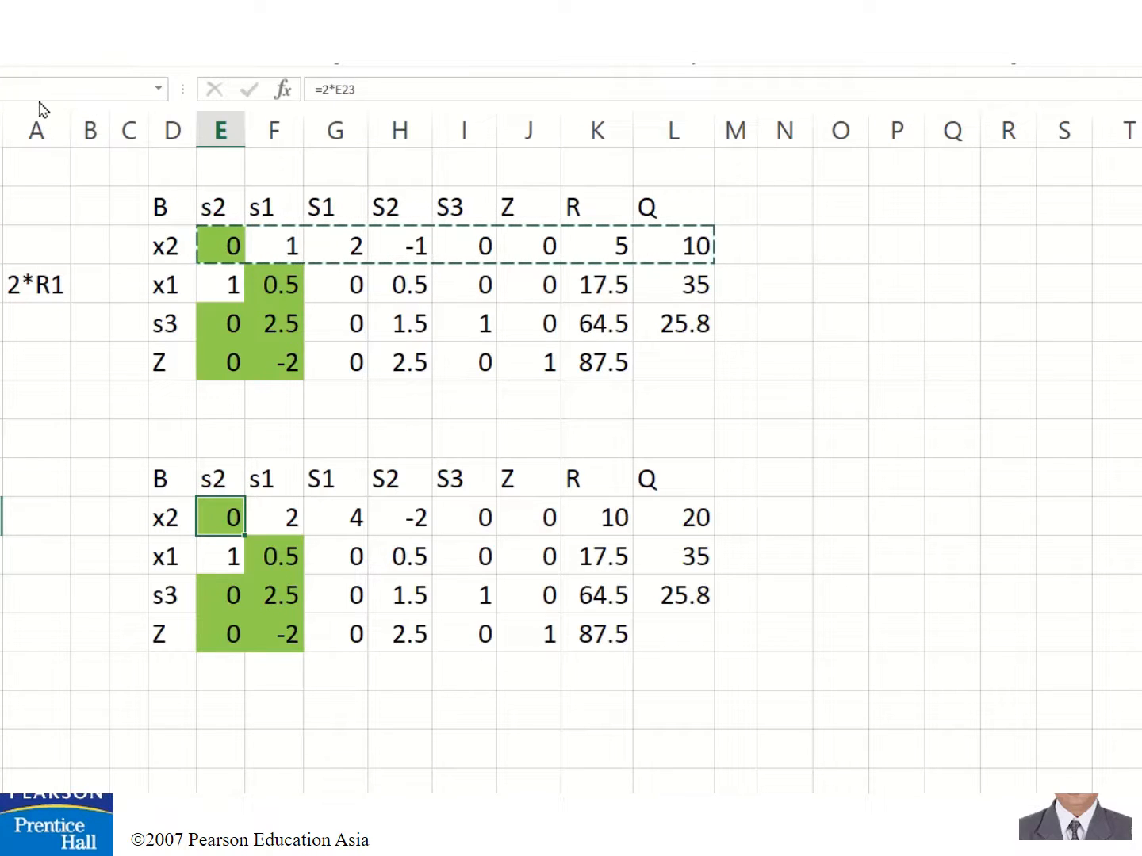
key("Escape")
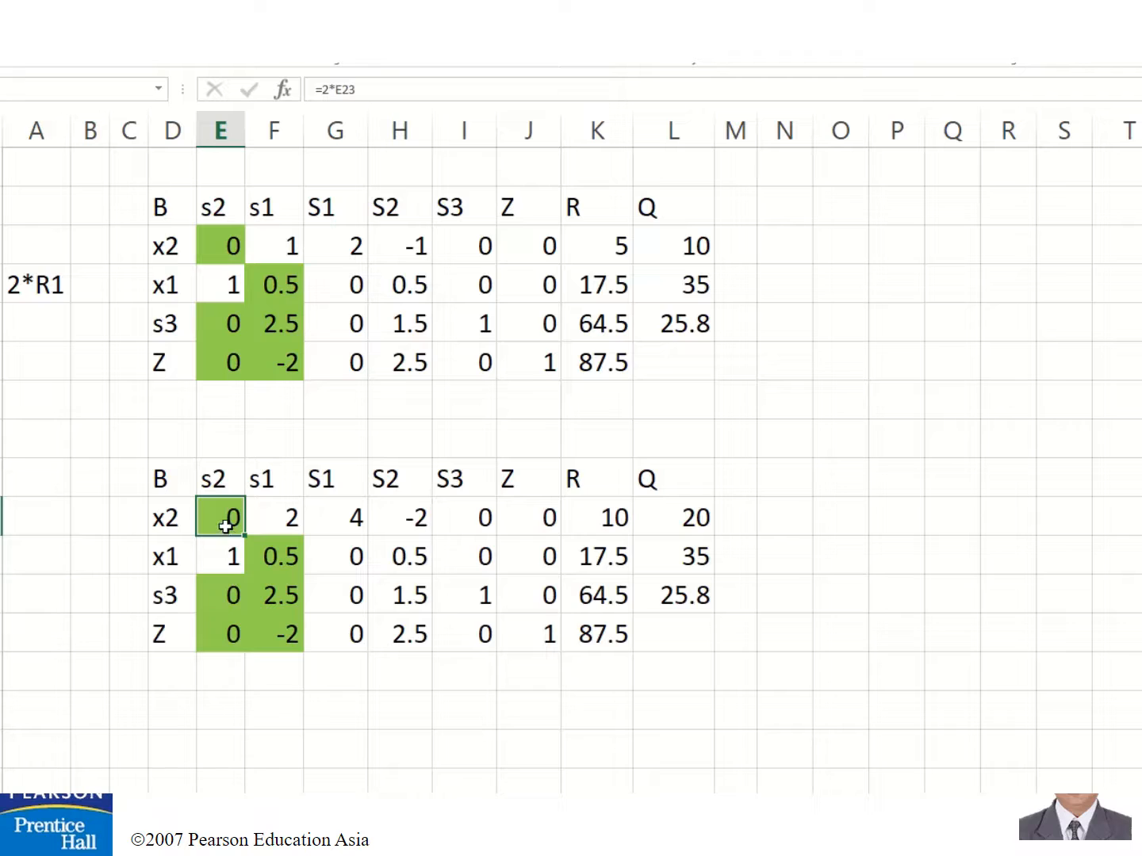
Link E30, the first x2-row entry of the lower tableau, to the tableau above with =E23
type("=")
key("Up")
key("Up")
key("Up")
key("Up")
key("Up")
key("Up")
key("Up")
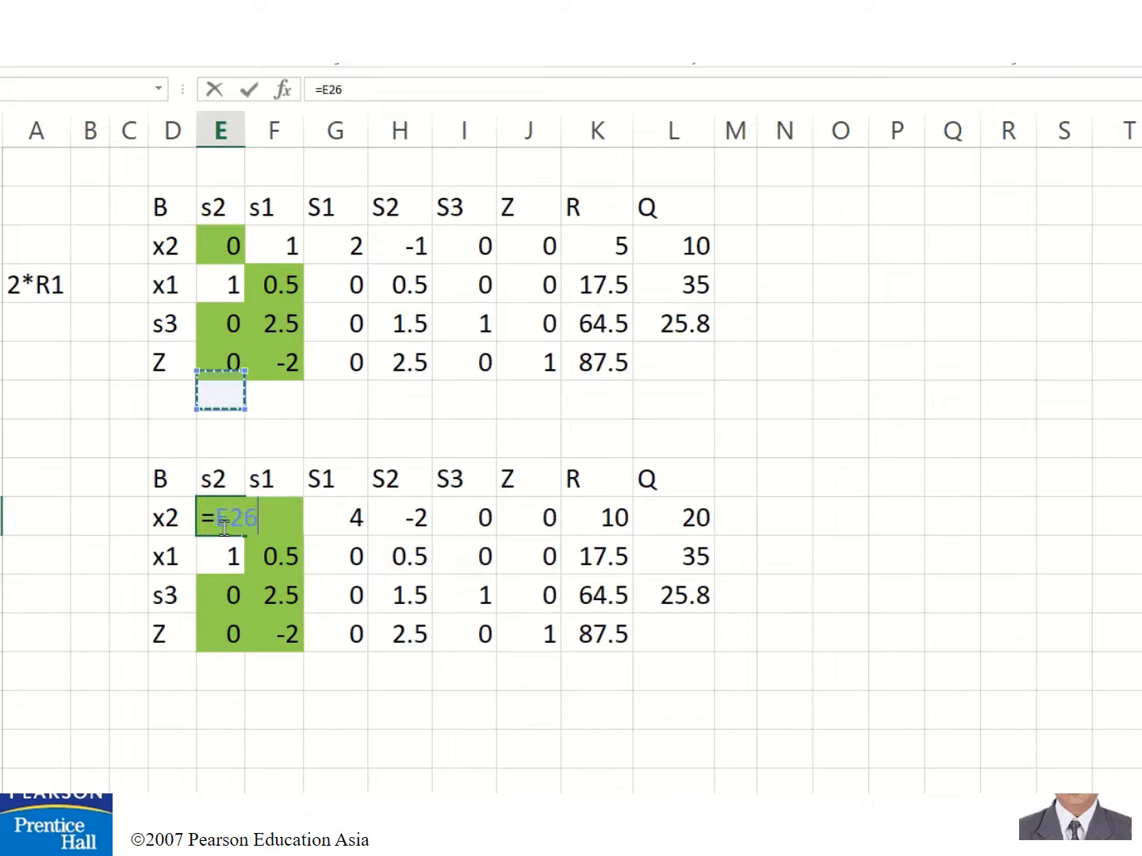
key("Return")
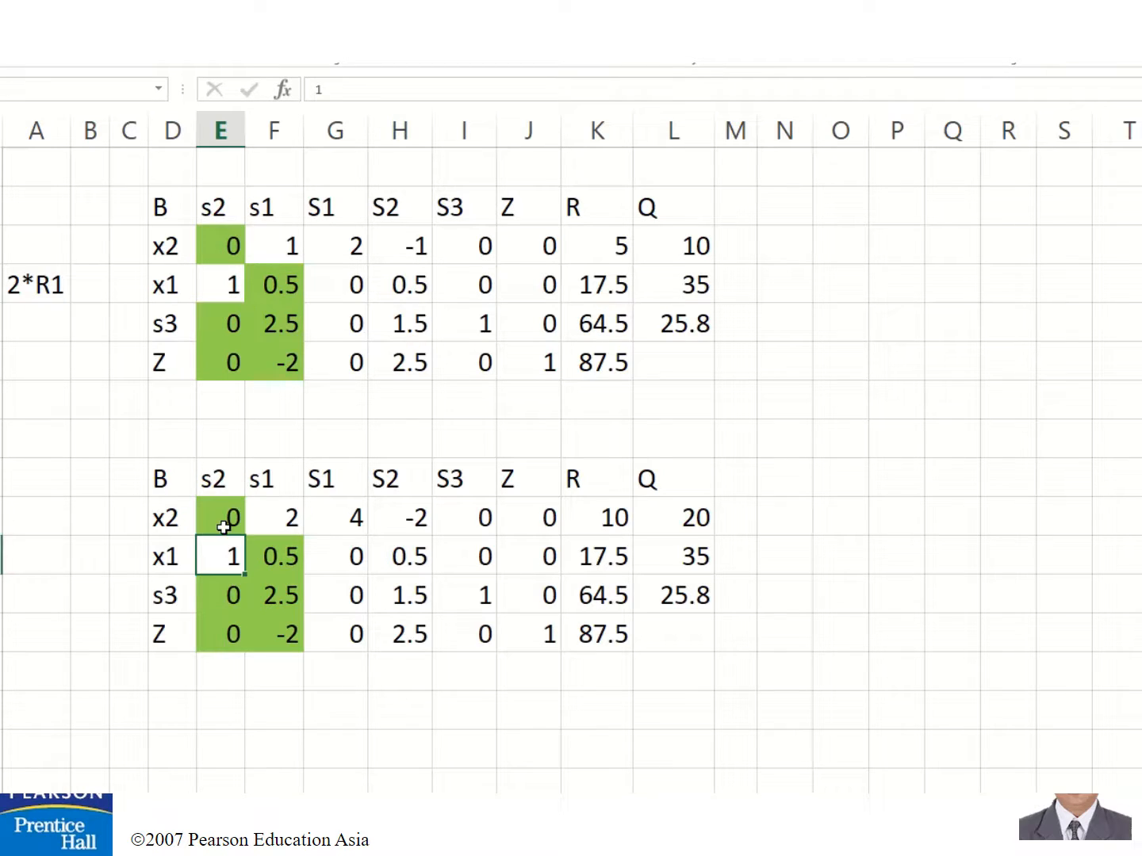
left_click(224, 526)
Enter =F23 in F30 and fill it across the lower tableau's x2 row through L30
left_click(275, 520)
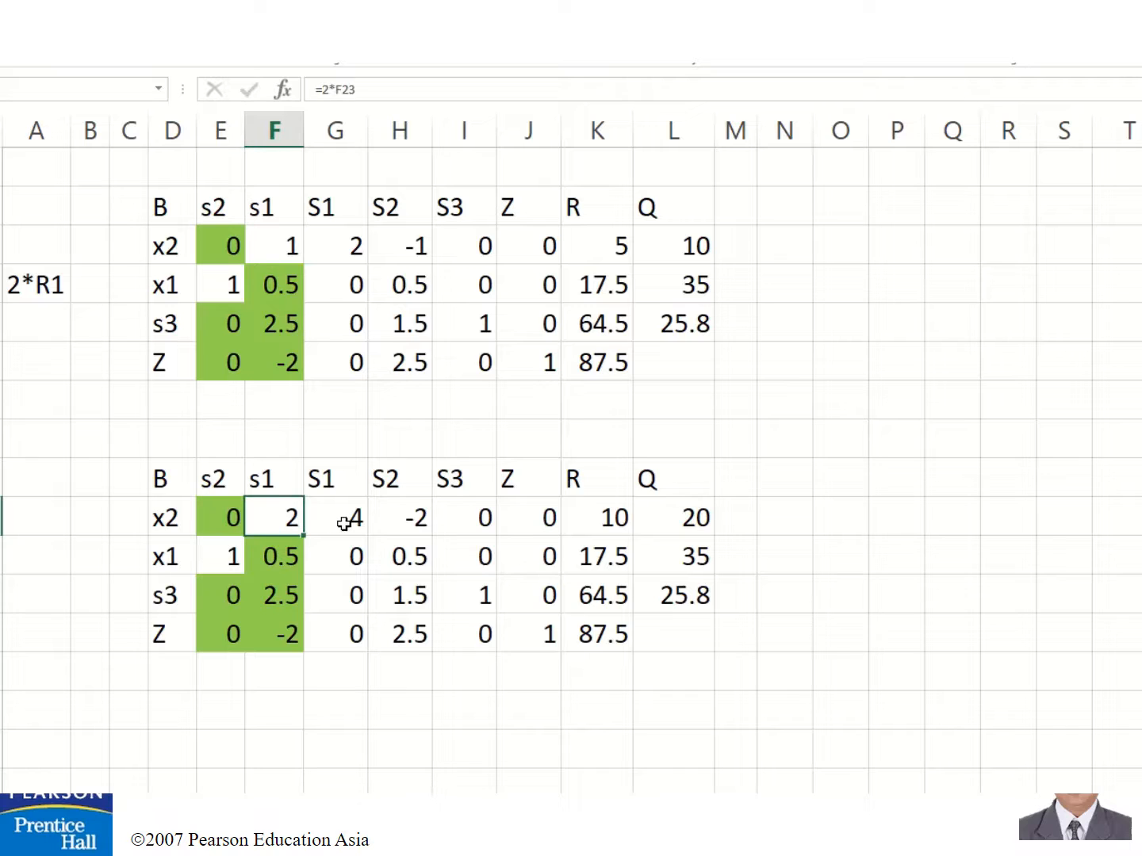
type("=")
key("Up")
key("Up")
key("Up")
key("Up")
key("Up")
key("Up")
key("Up")
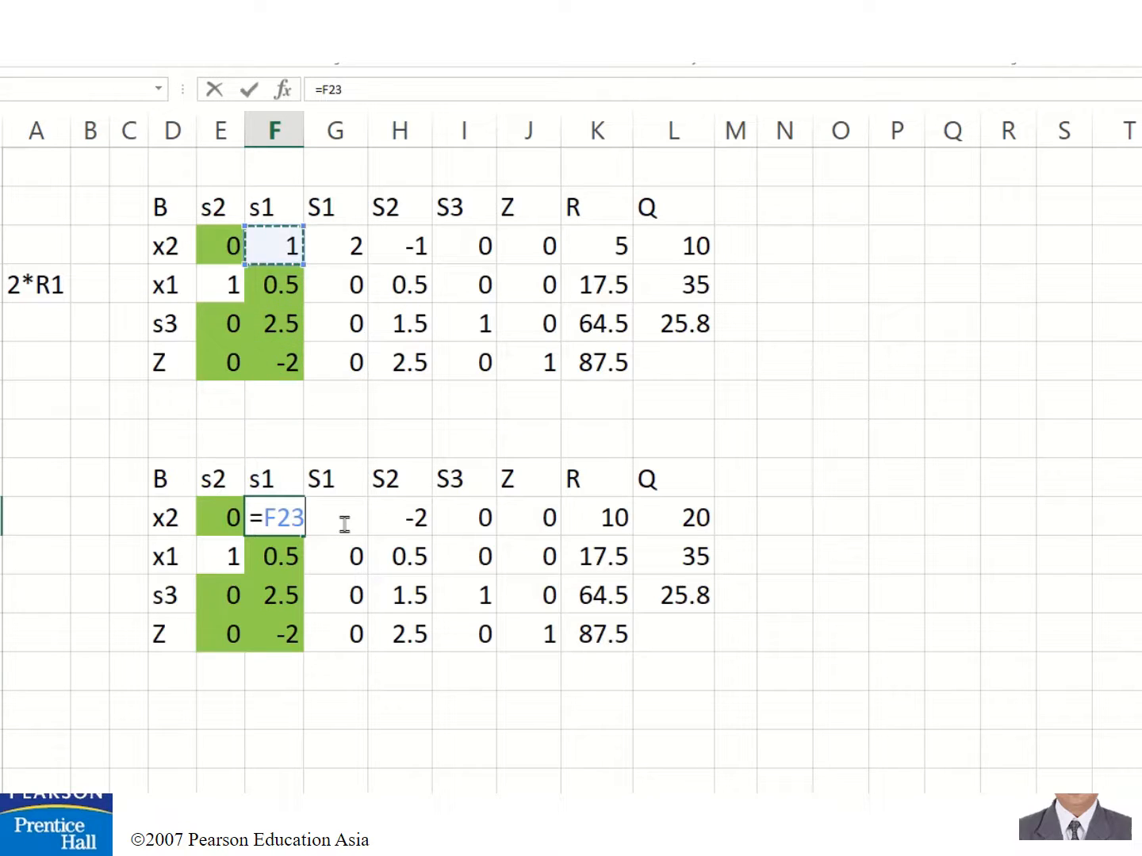
key("Return")
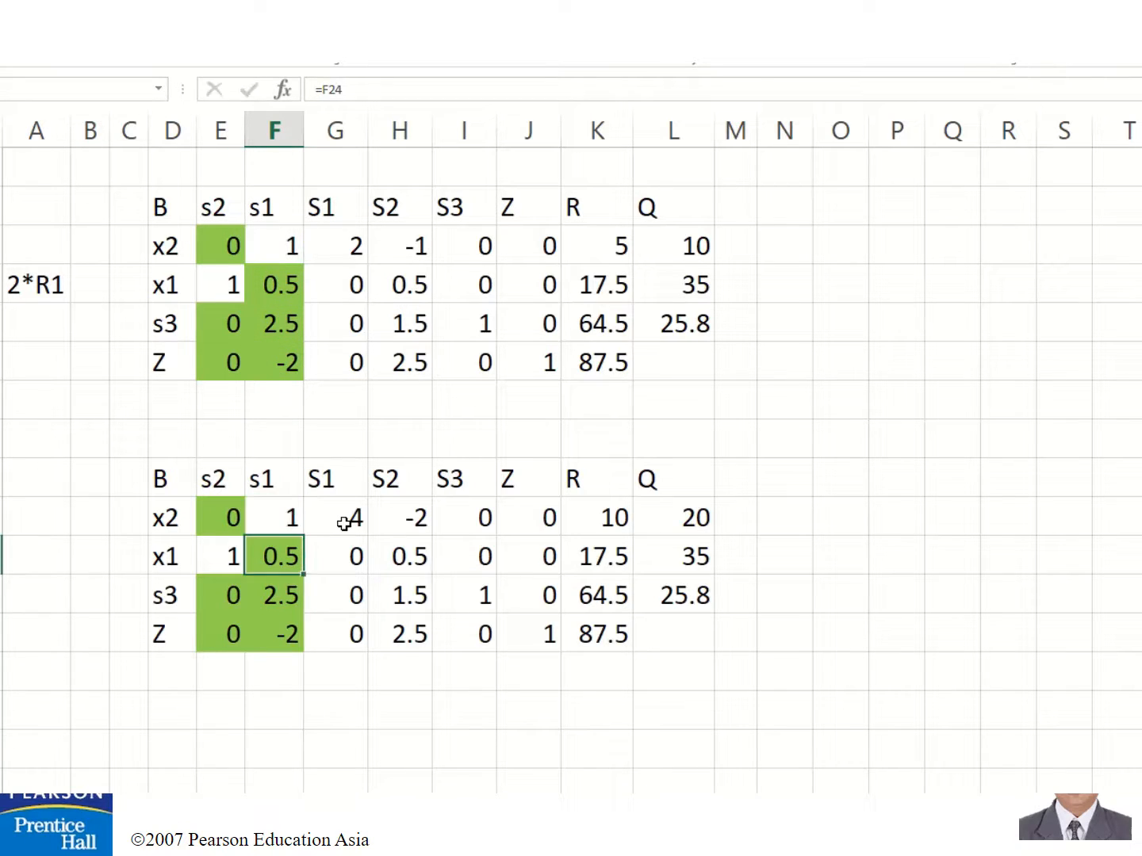
left_click(296, 530)
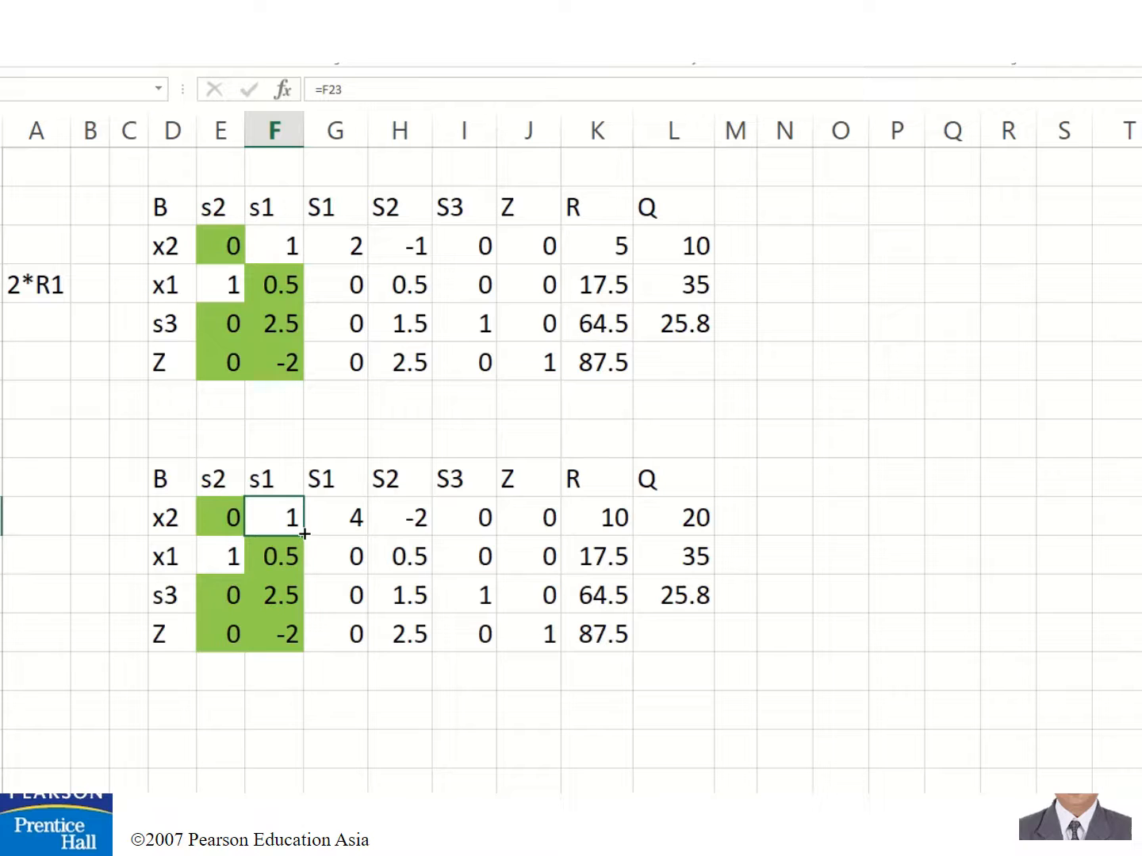
left_click_drag(304, 535, 689, 591)
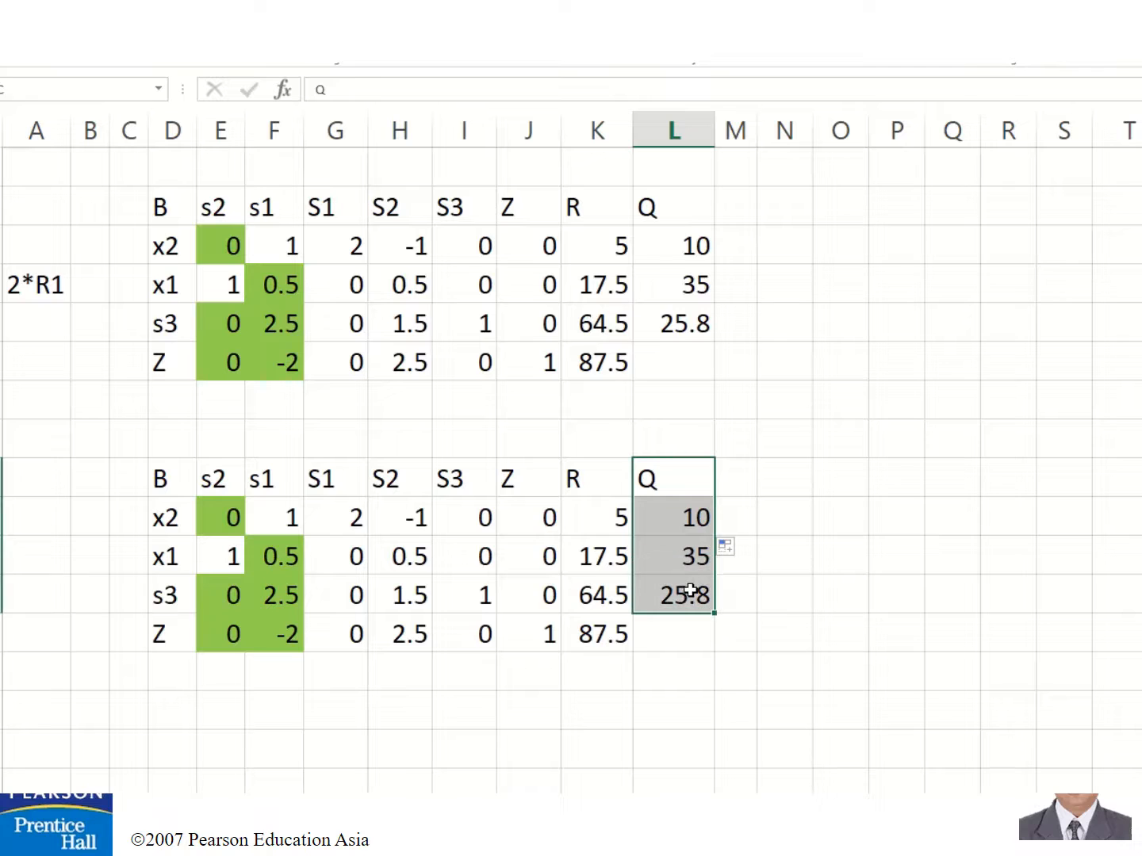
Clear the Q column heading and ratios in L29:L32 of the lower tableau
key("Delete")
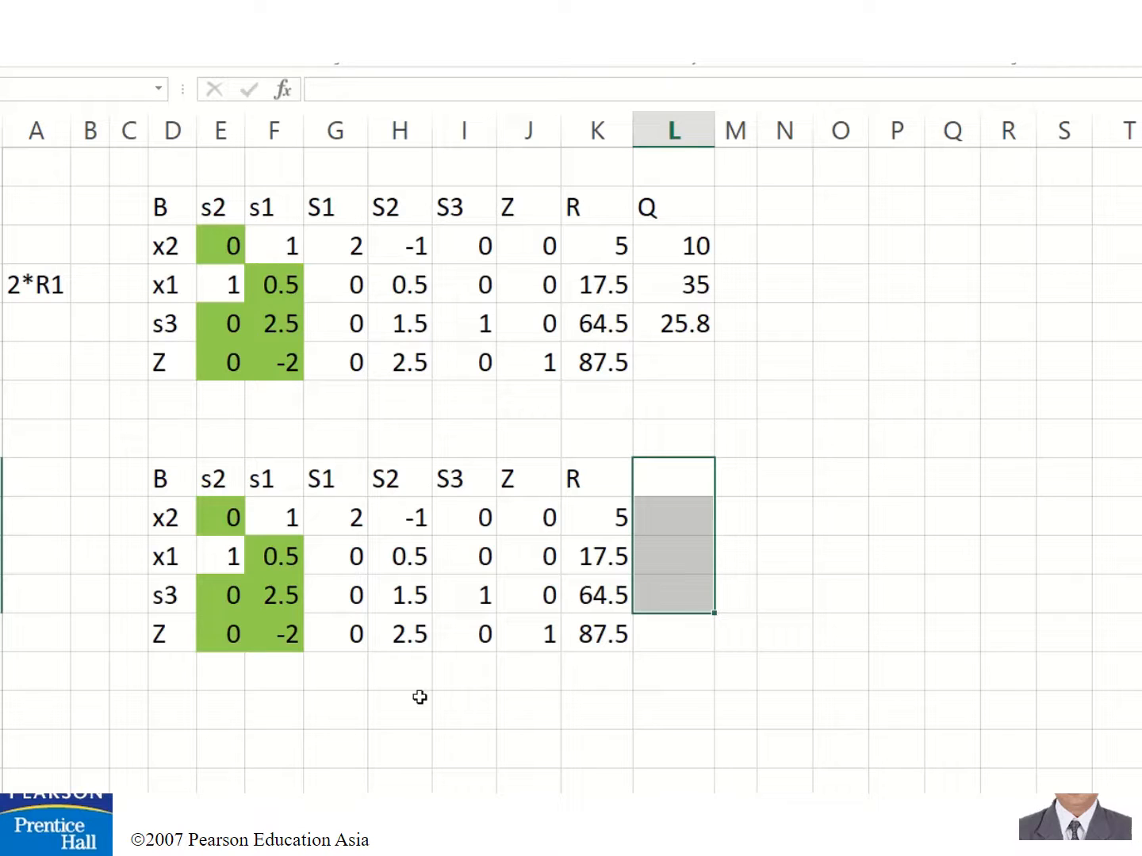
left_click(275, 555)
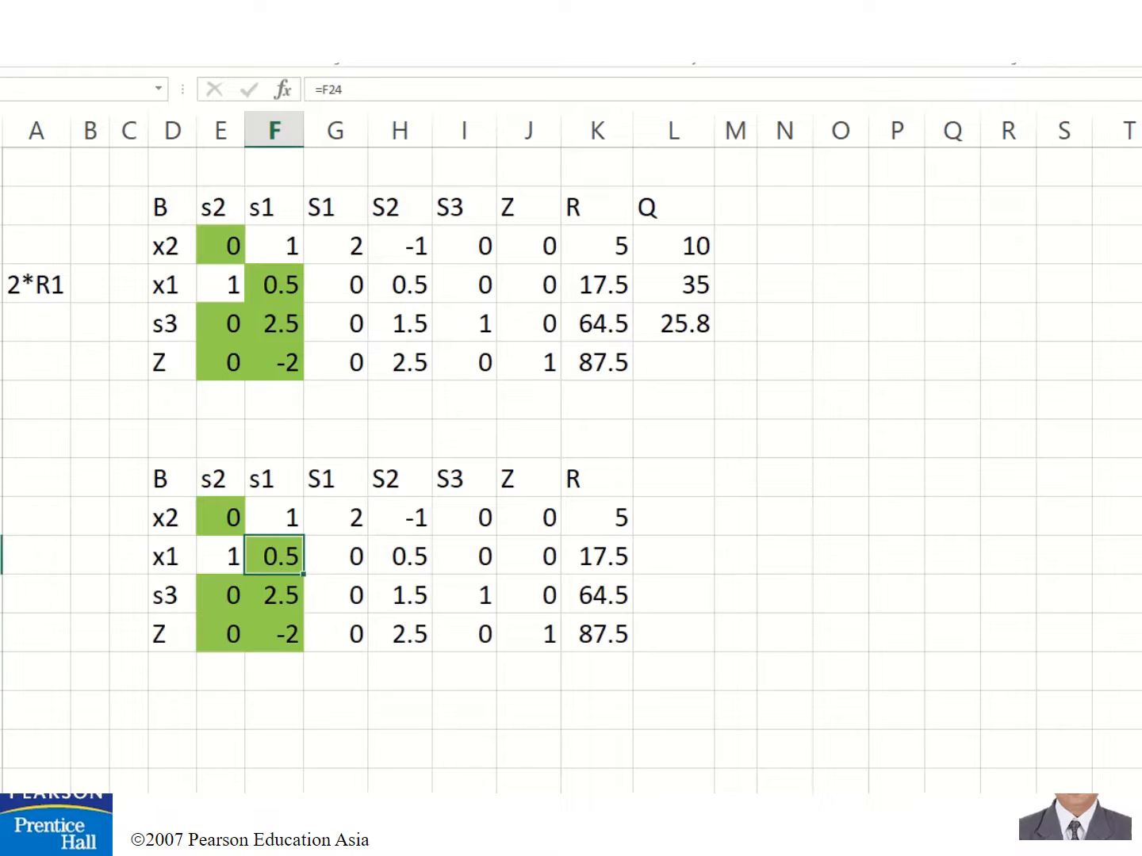
Enter the row operation as the plain text label 1/2*R1+R2 in A30
left_click(24, 523)
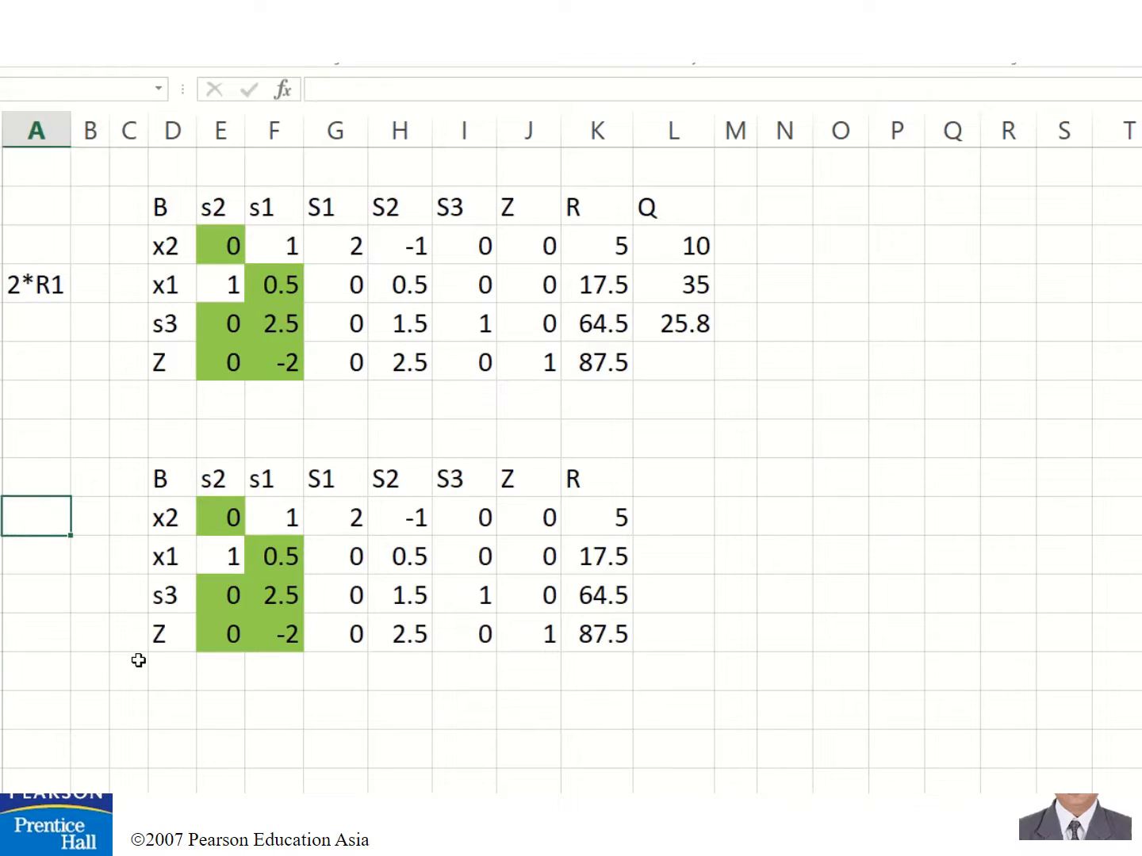
type("'2R1")
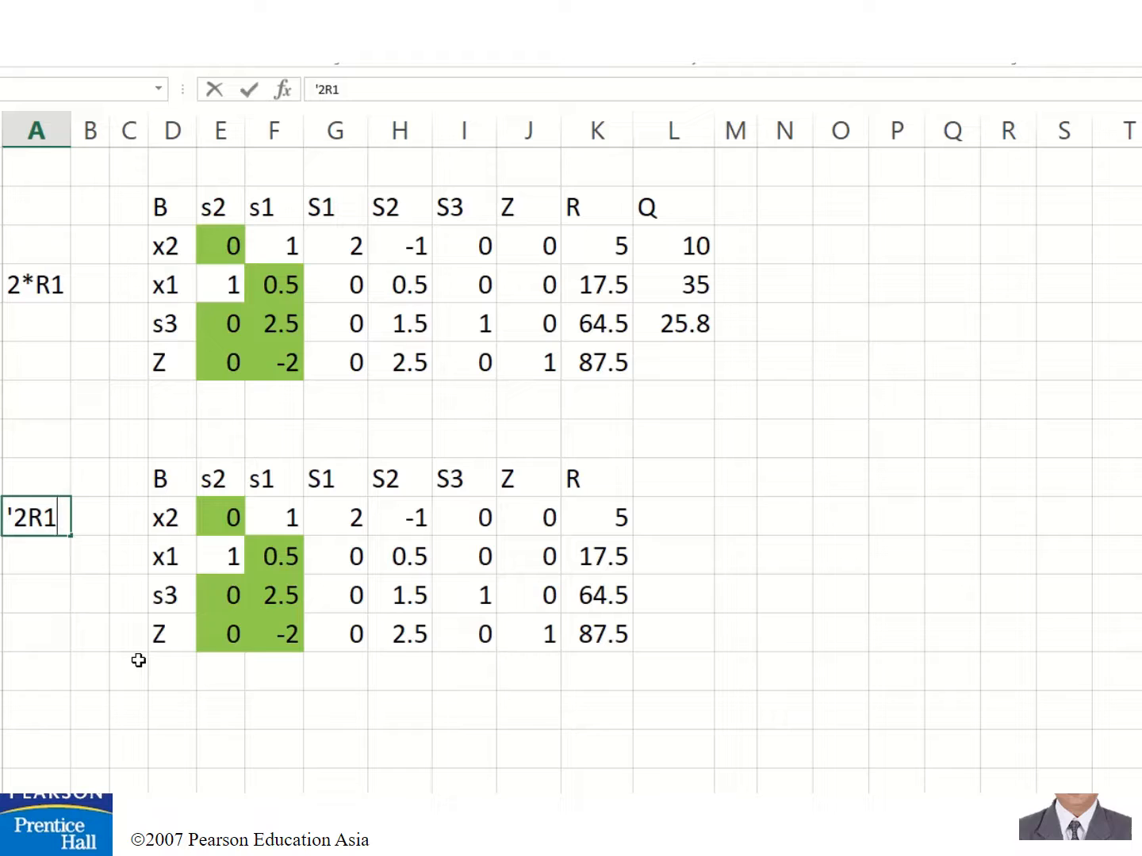
key("BackSpace")
key("BackSpace")
key("BackSpace")
type("1/2*")
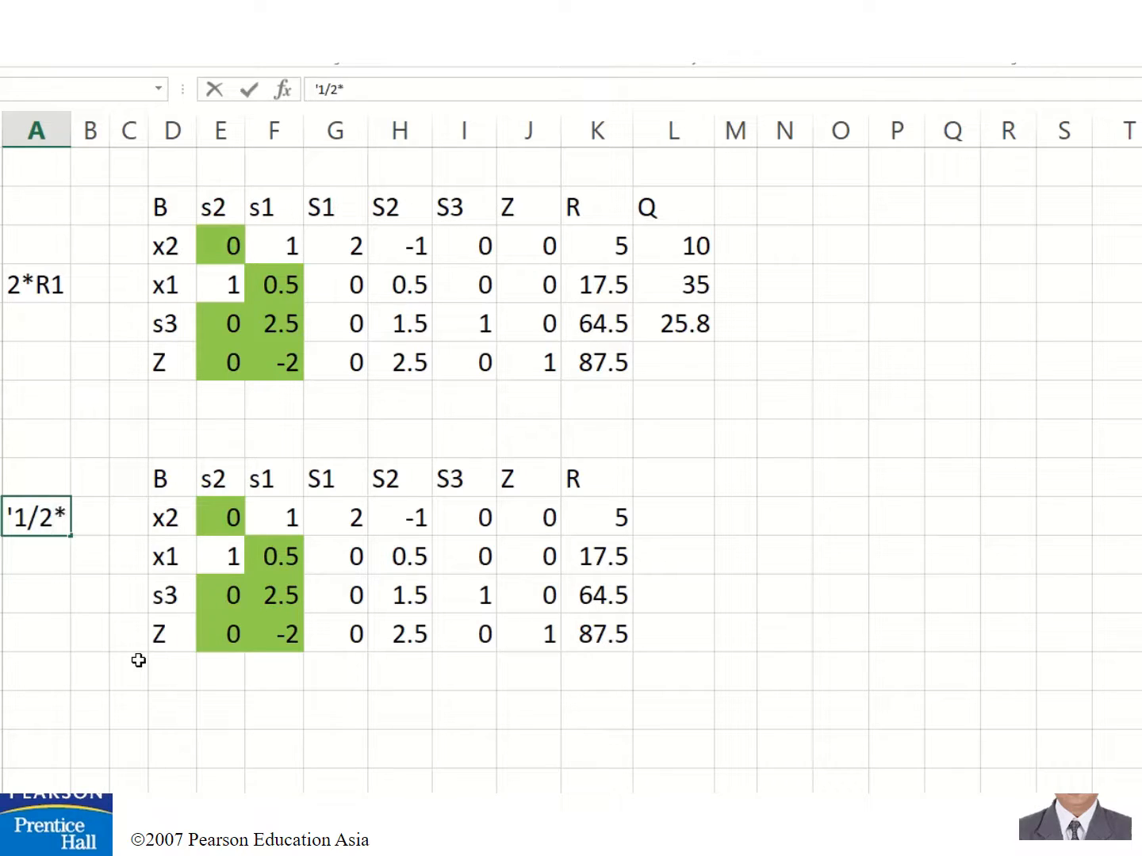
type("R1+R")
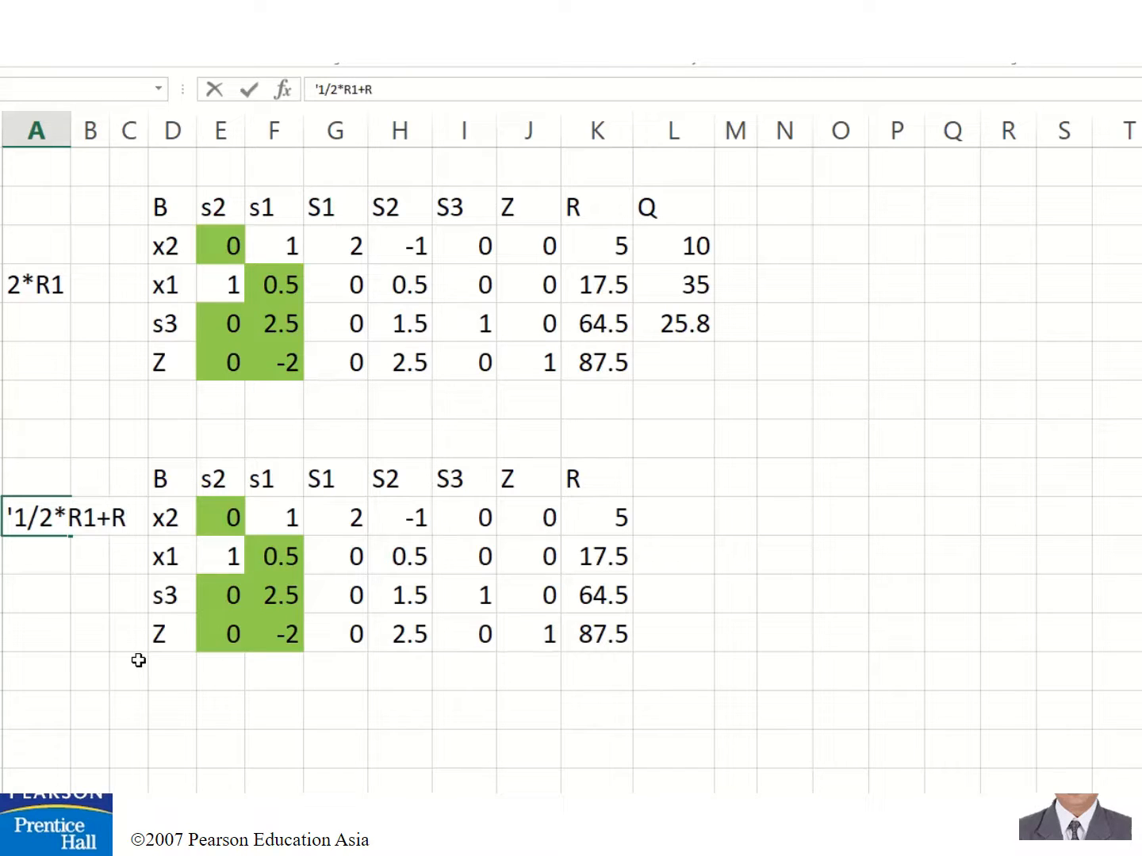
type("2")
key("Return")
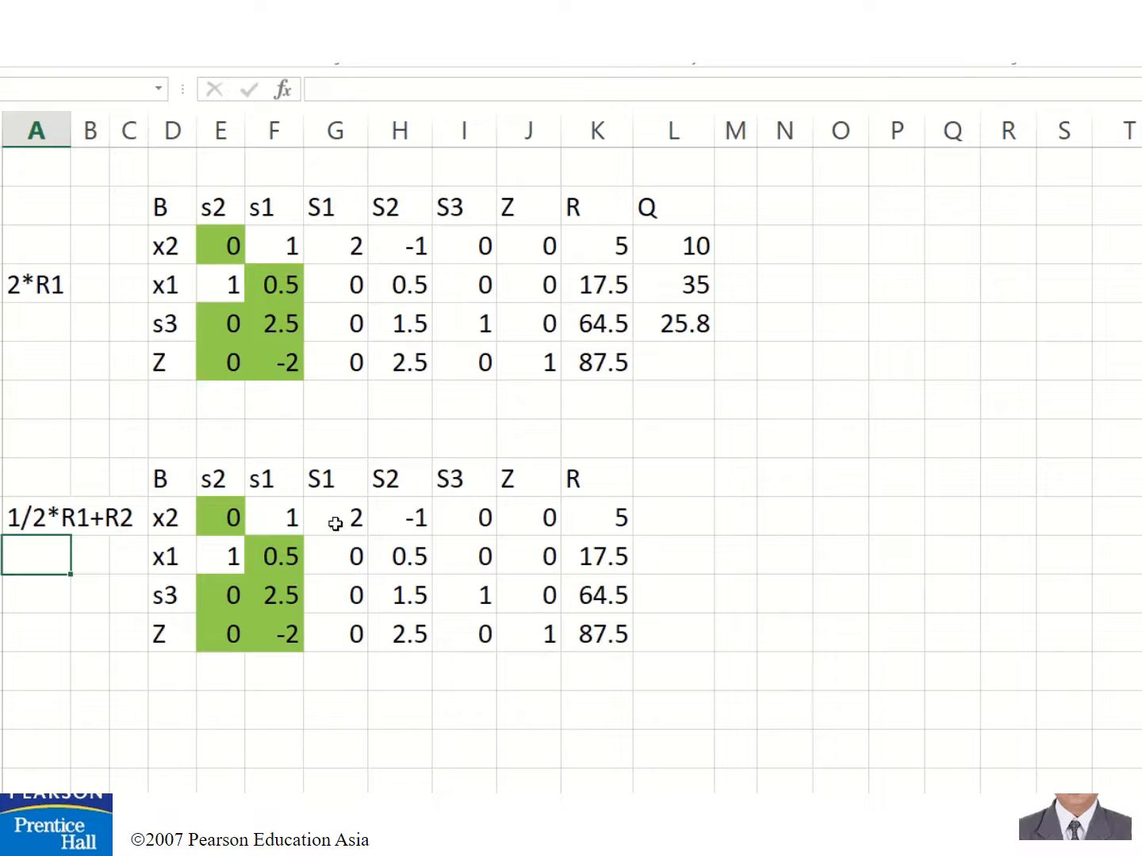
left_click(293, 517)
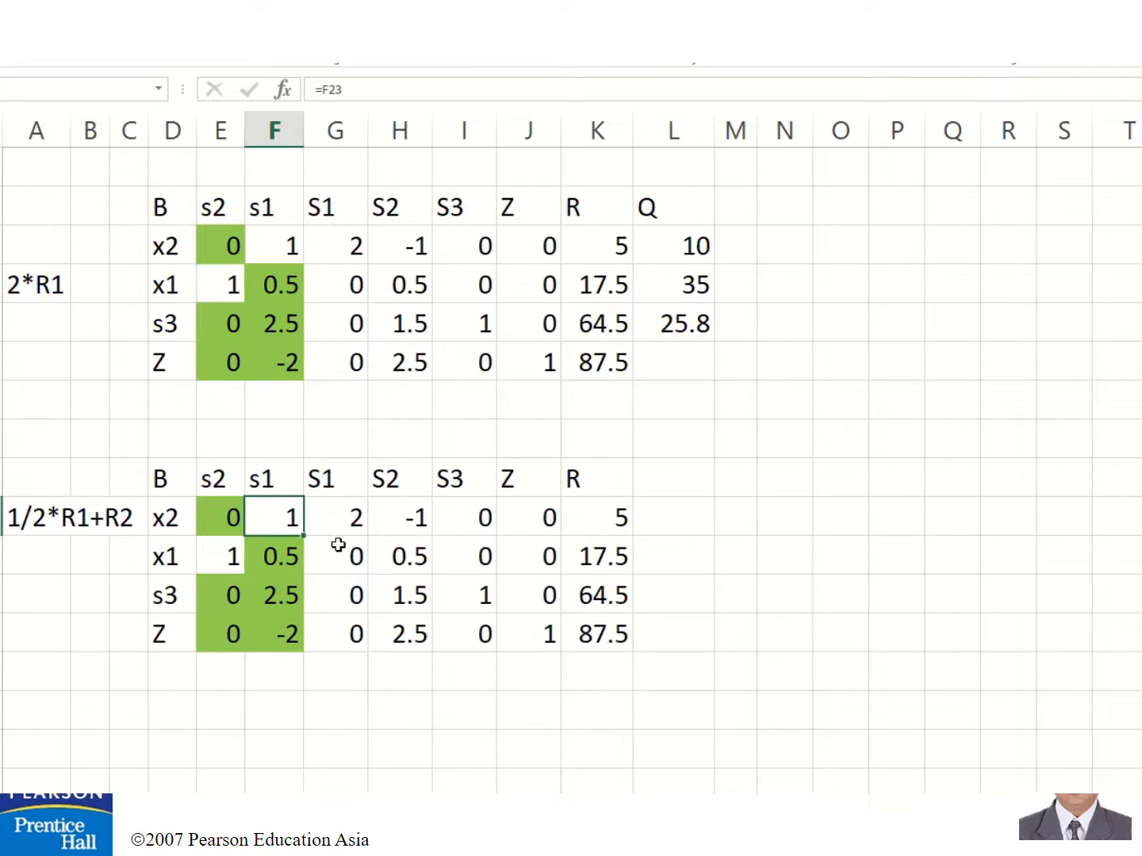
left_click(230, 518)
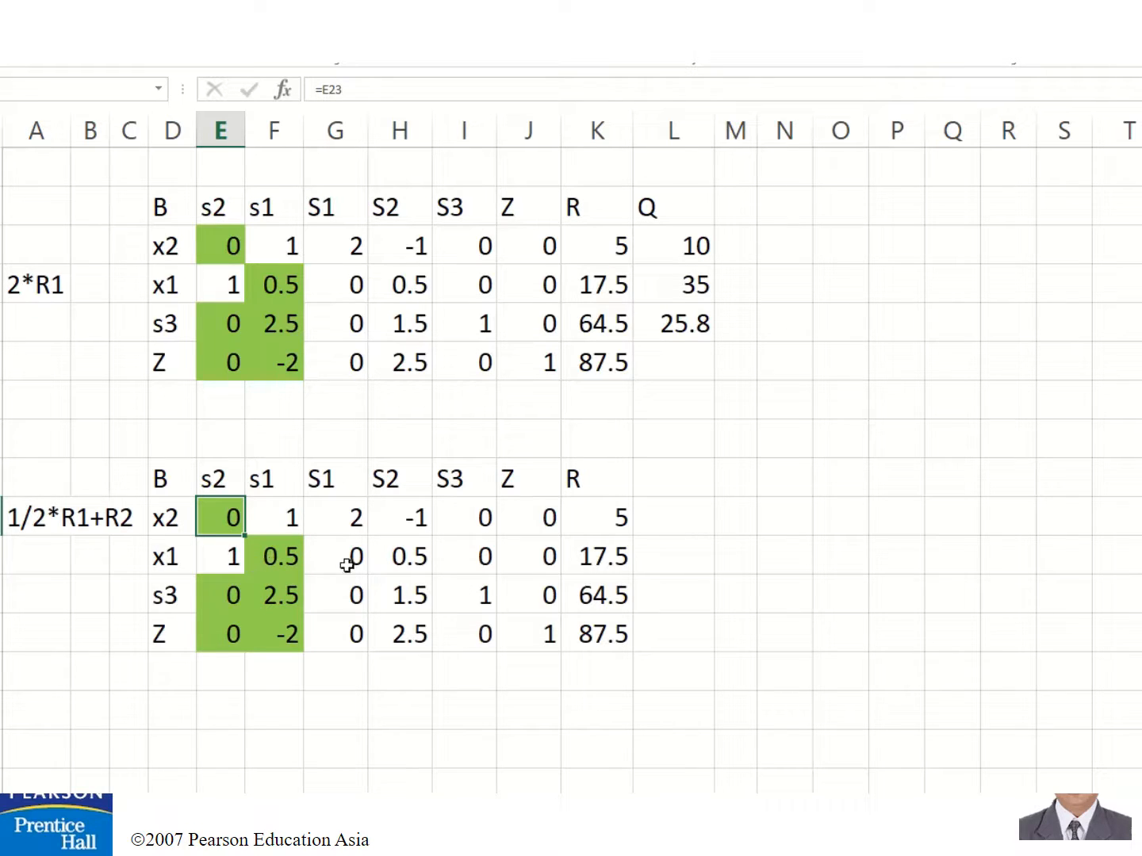
left_click(210, 561)
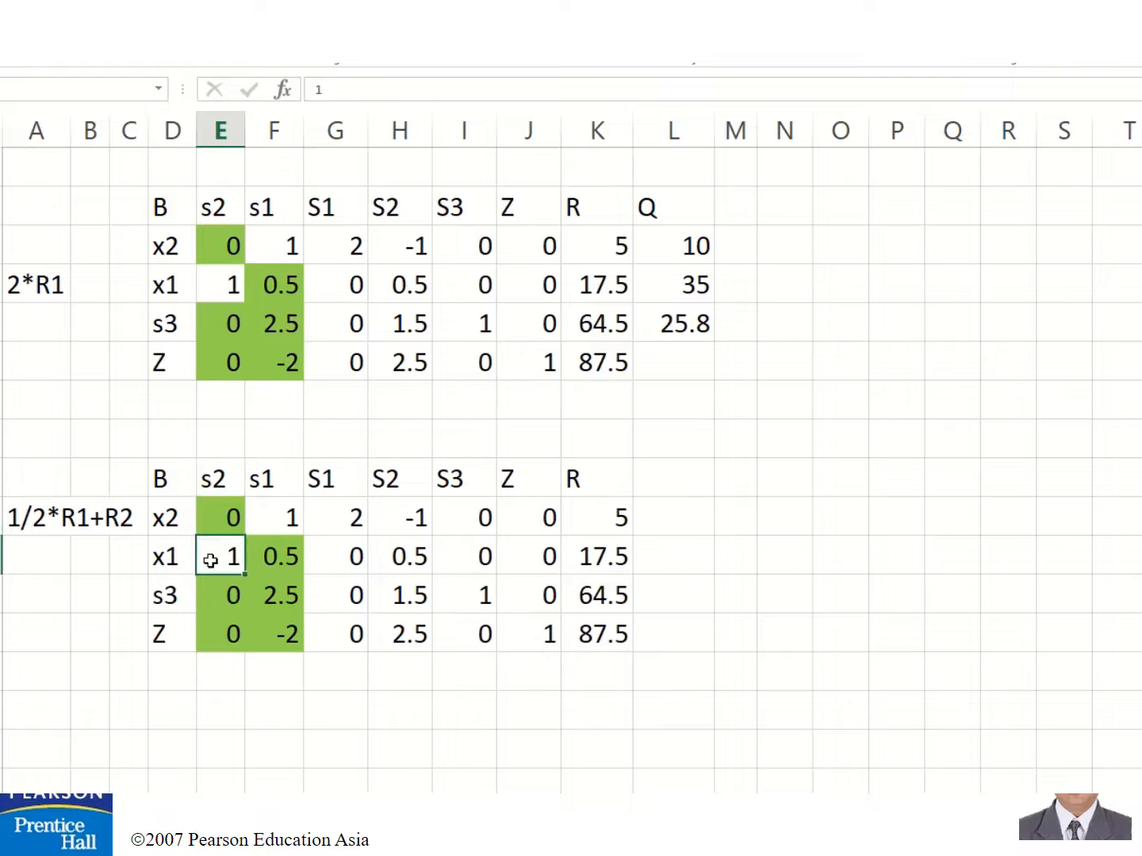
type("=1/2")
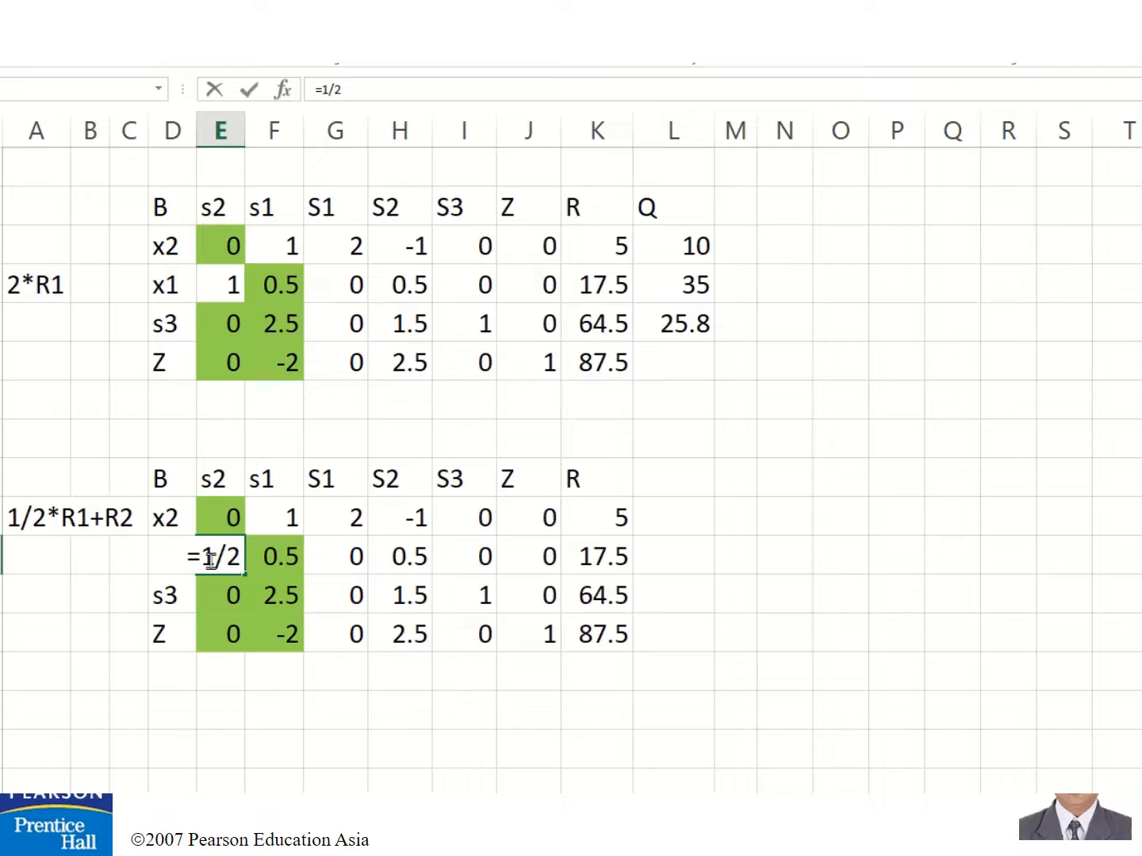
type("*")
key("Up")
key("Up")
key("Up")
key("Up")
key("Up")
key("Up")
key("Up")
key("Up")
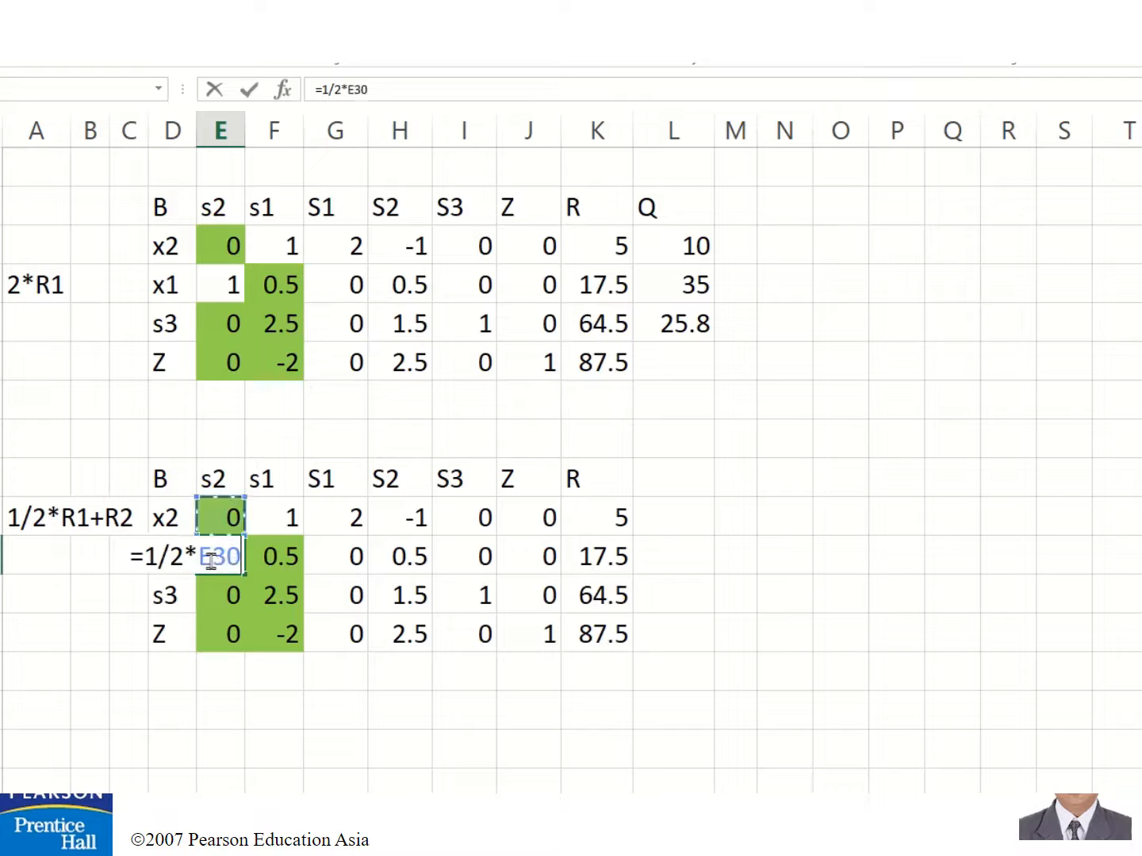
key("Up")
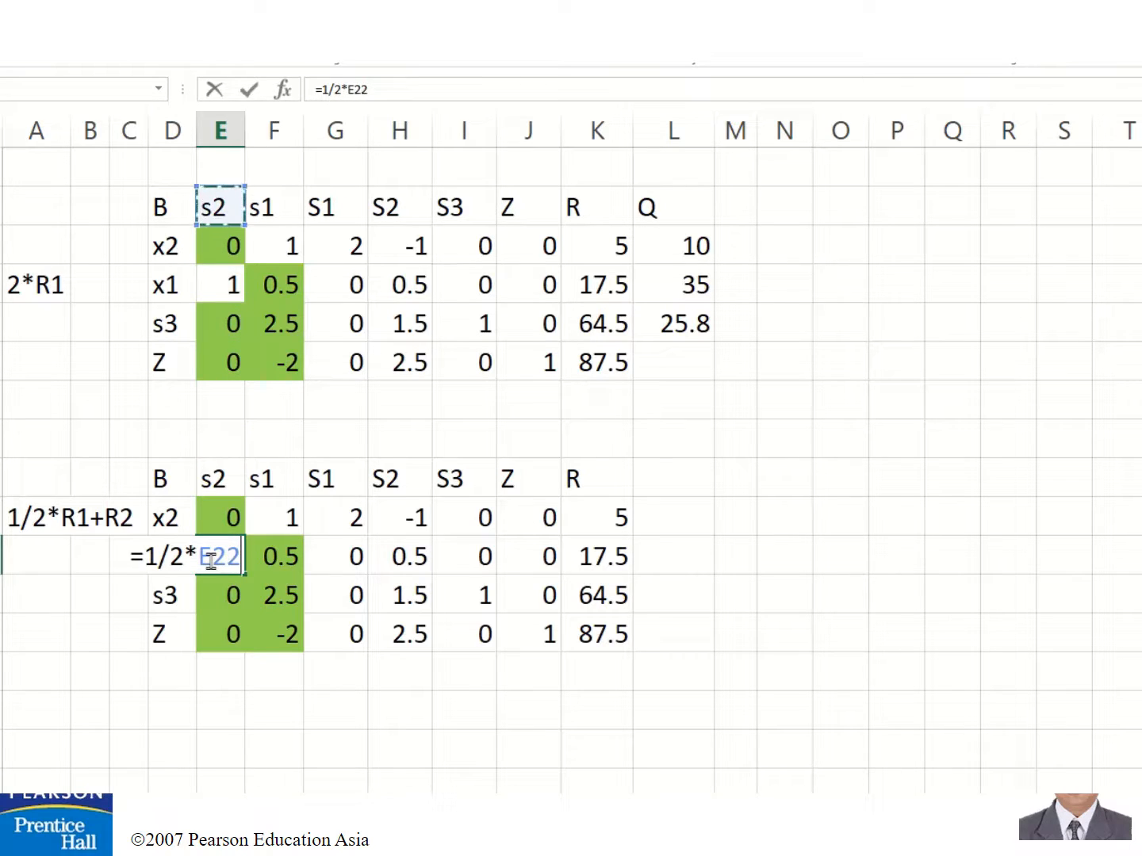
type("+")
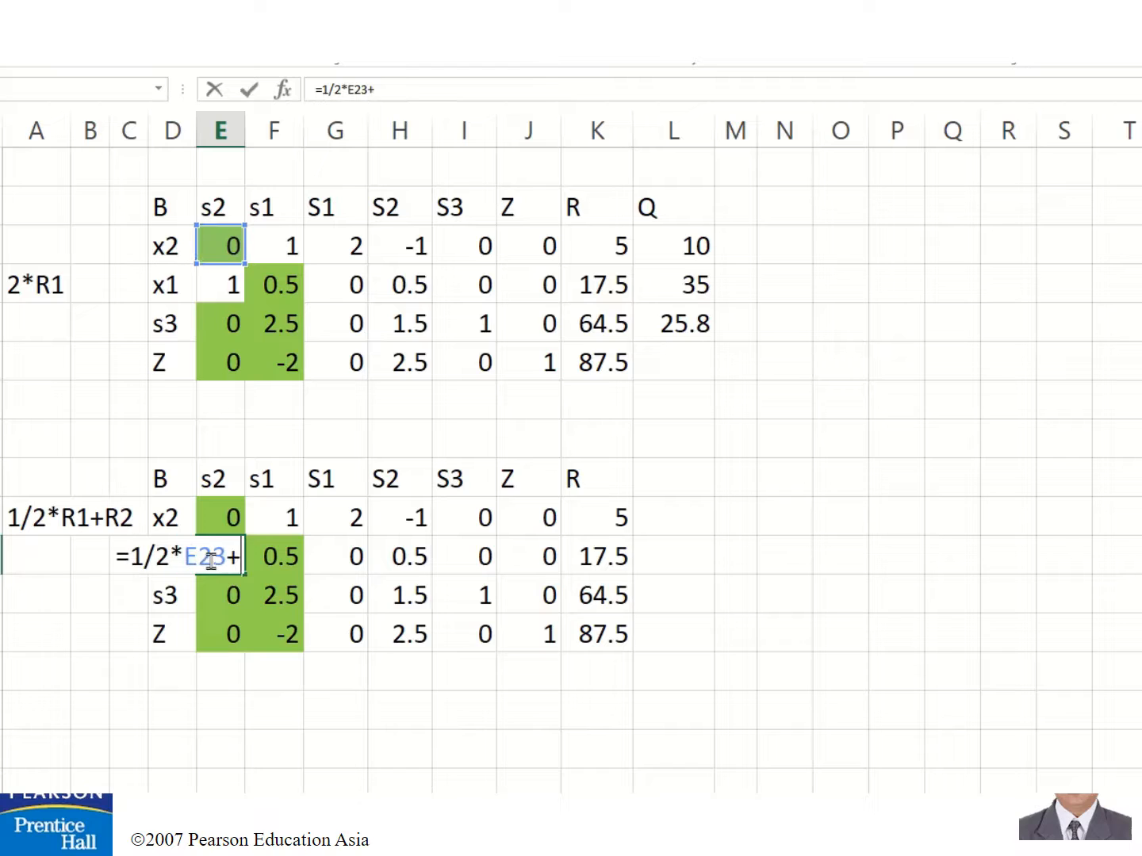
key("Up")
key("Up")
key("Escape")
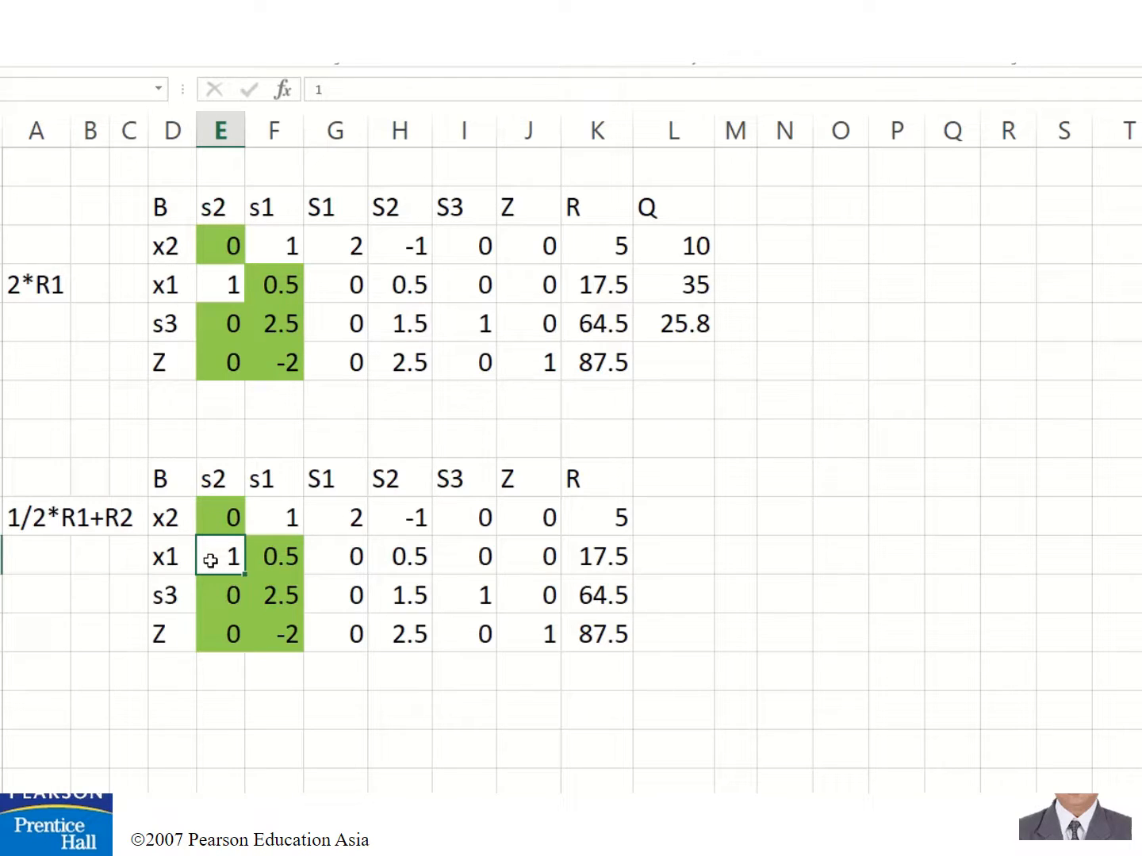
Compute the new x1 row by entering =1/2*E30+E24 in E31 and filling it across through K31
type("=1/2")
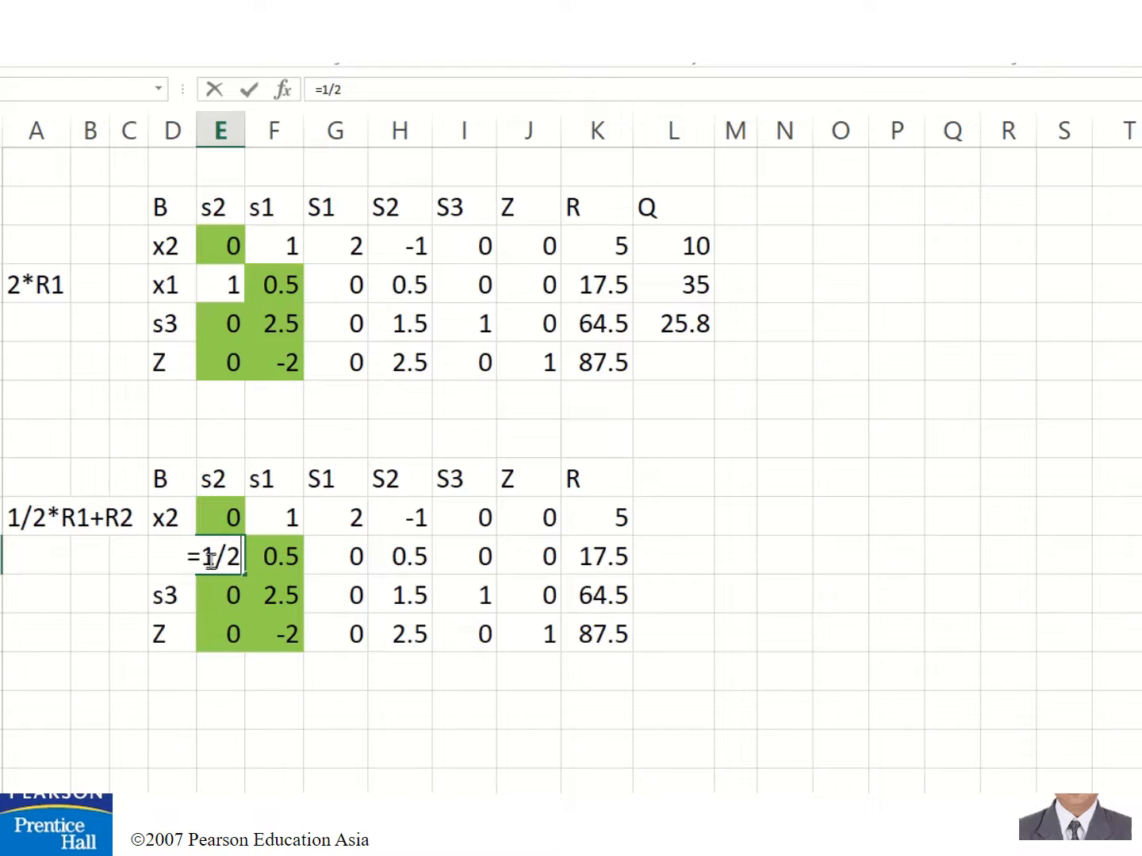
type("*")
key("Up")
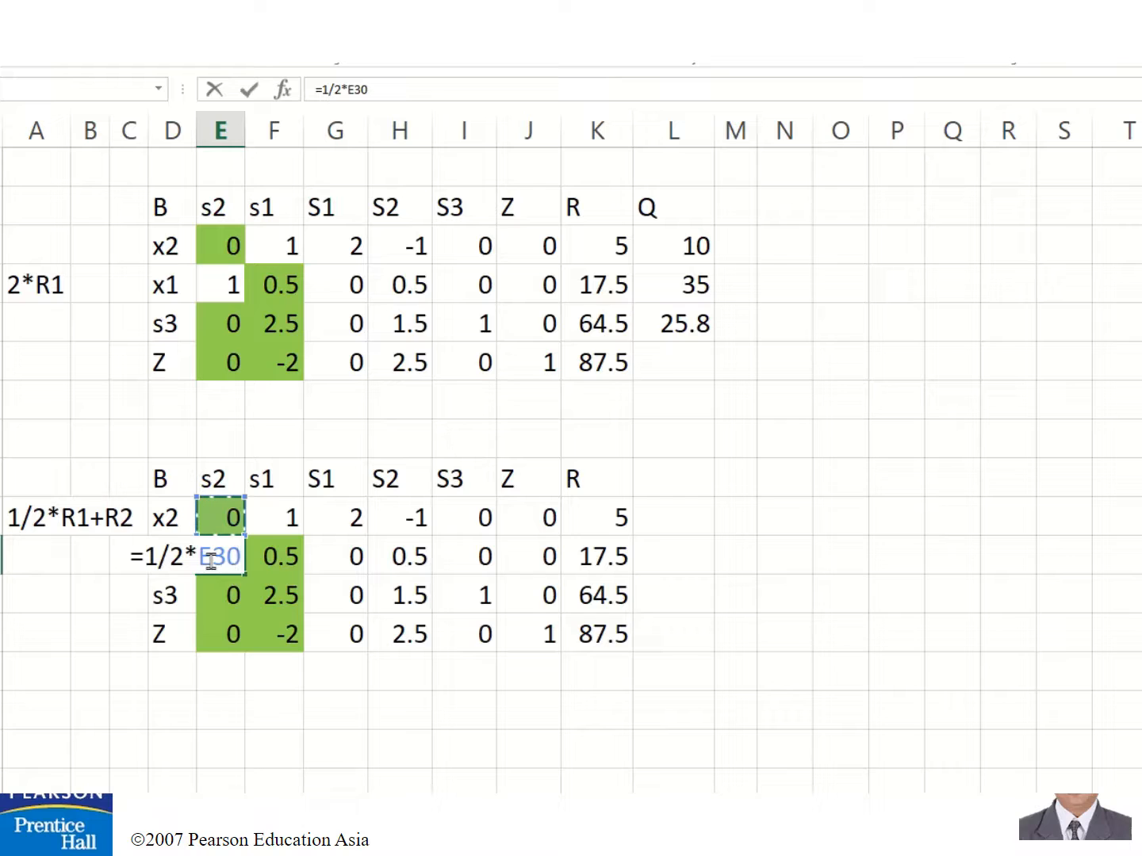
type("+")
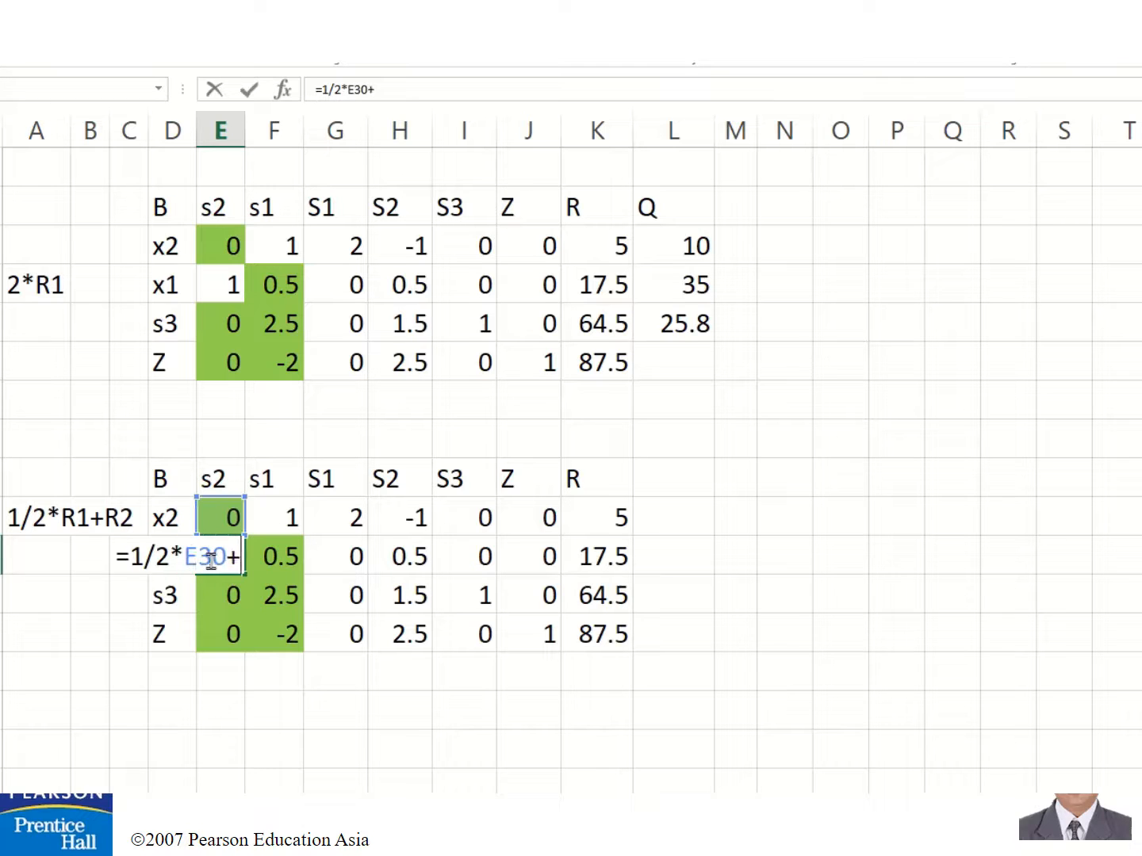
key("Up")
key("Up")
key("Up")
key("Up")
key("Up")
key("Up")
key("Up")
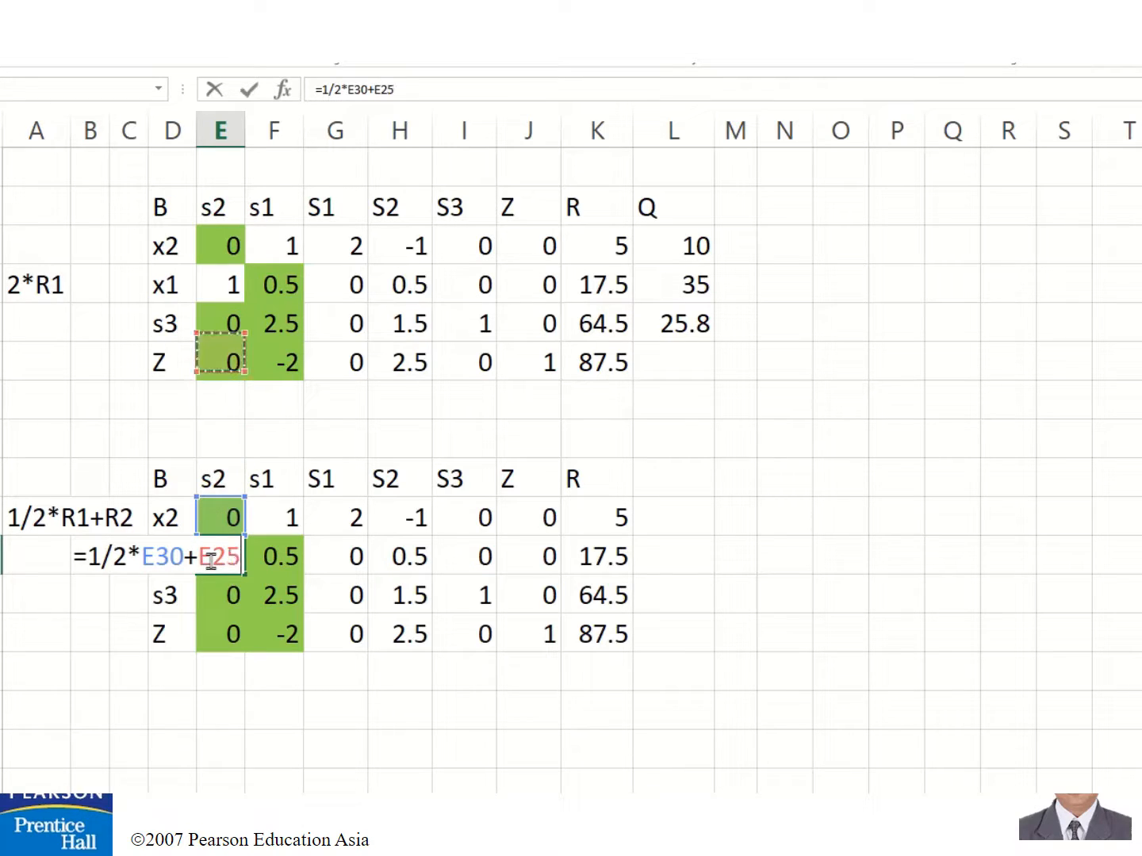
key("Return")
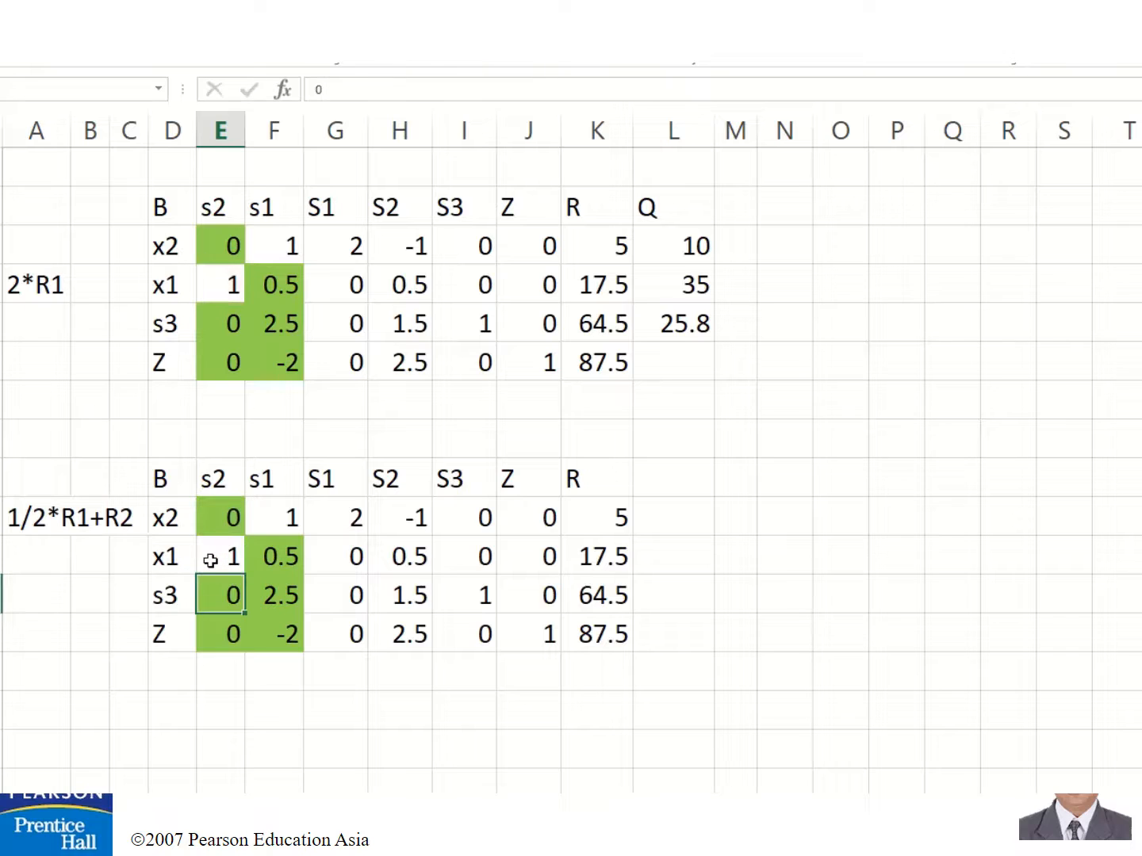
left_click(210, 561)
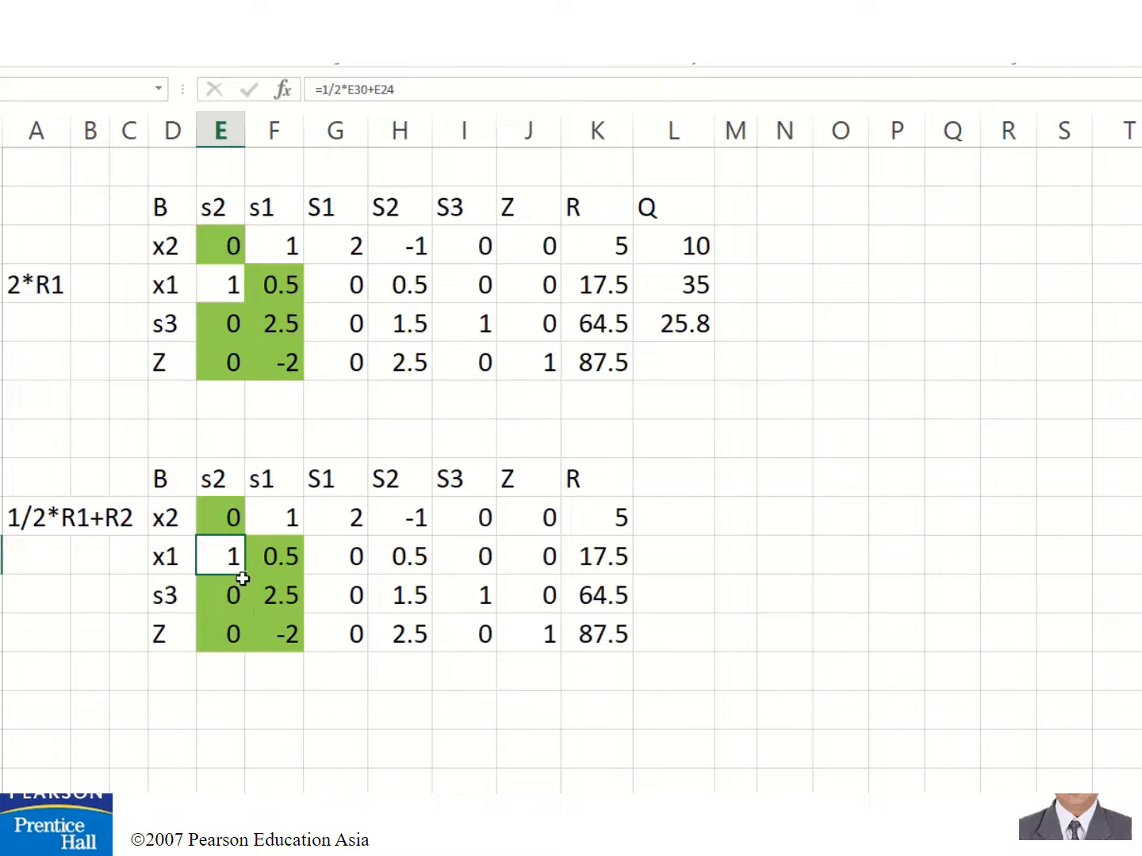
left_click_drag(242, 579, 658, 571)
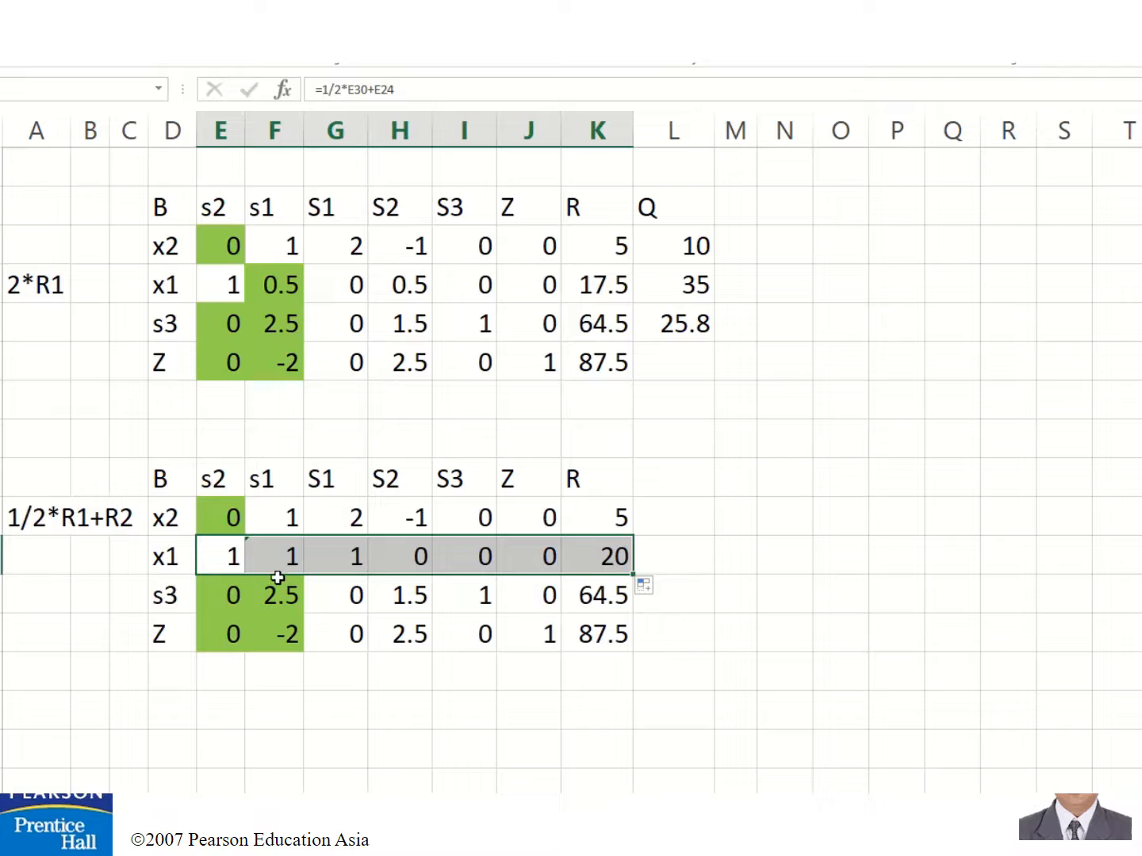
Correct the row-operation label in A30 of the lower tableau to the plain text -1/2*R1+R2
left_click(229, 596)
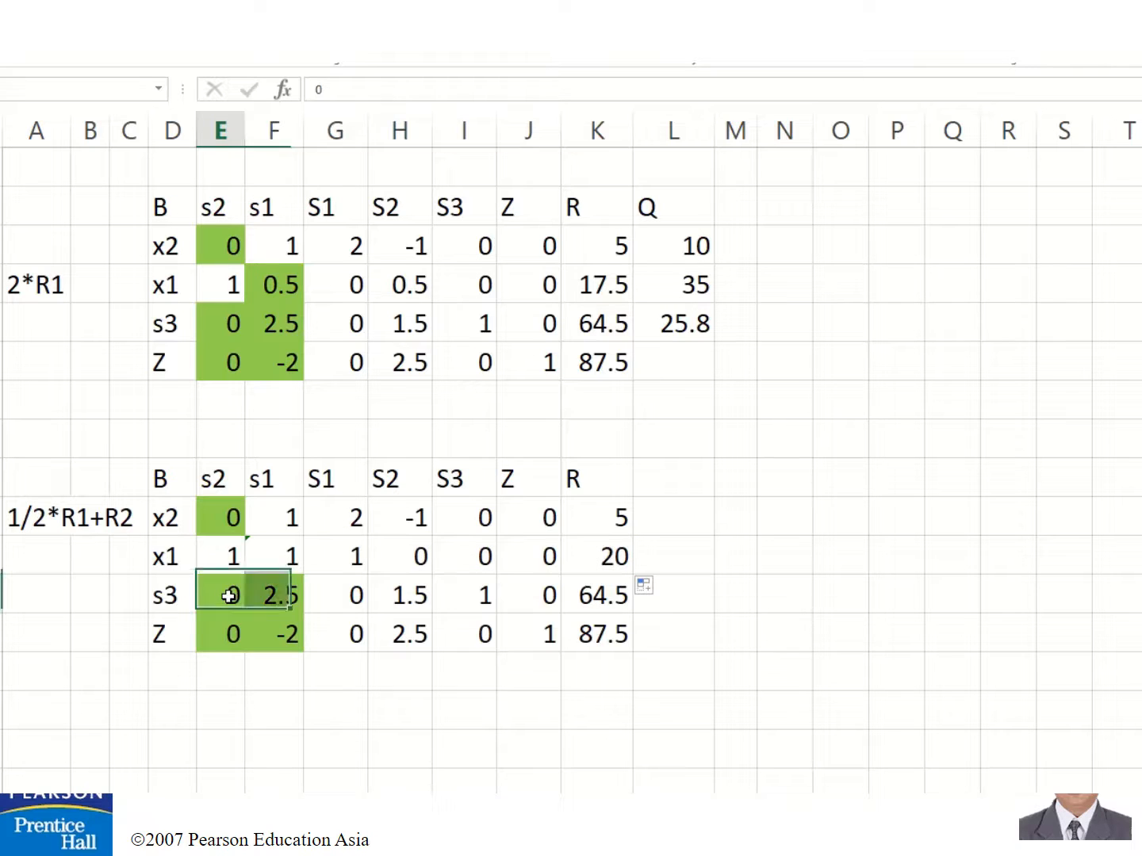
left_click(297, 593)
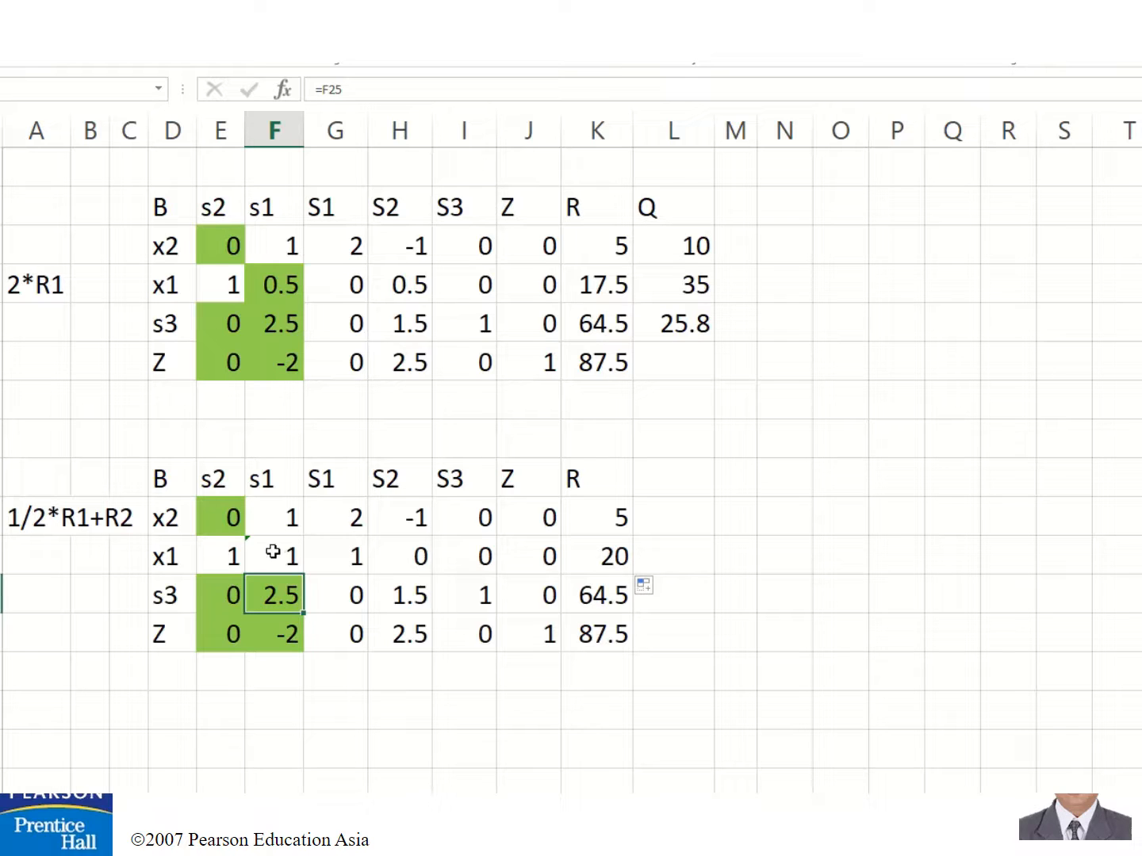
left_click(298, 523)
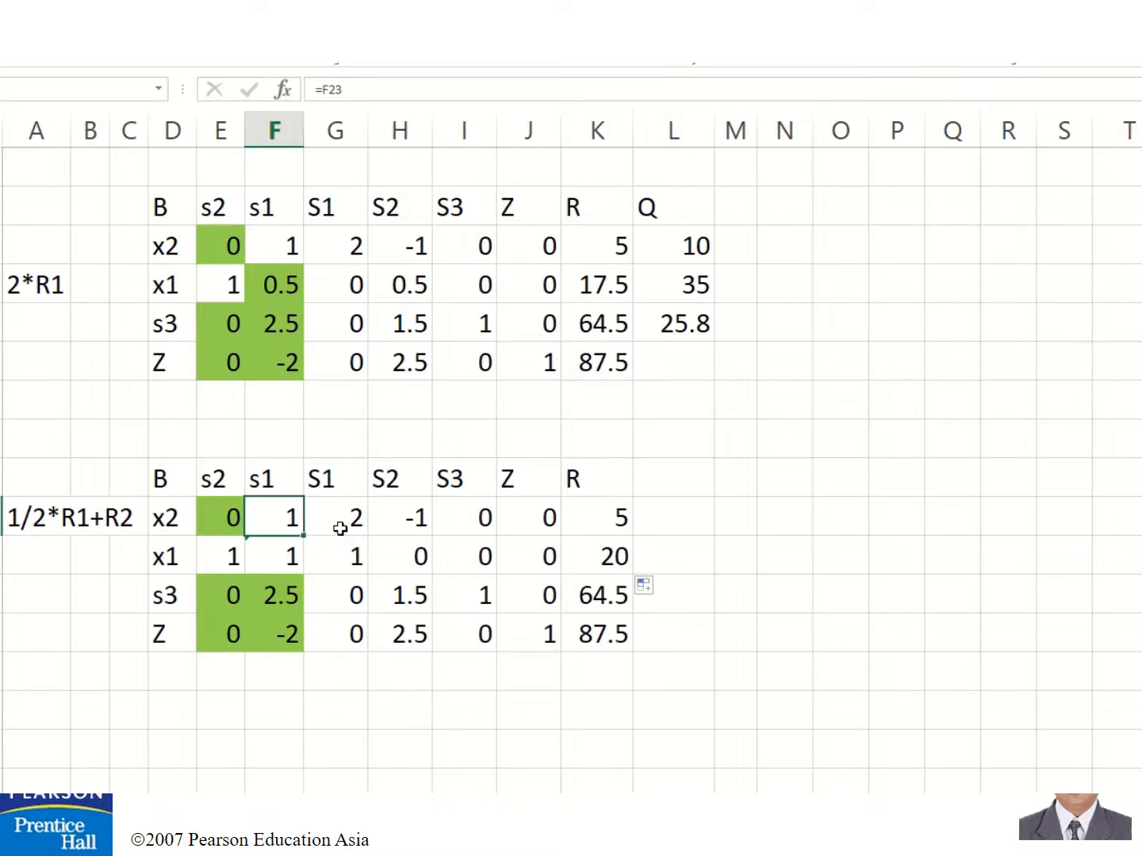
left_click(283, 553)
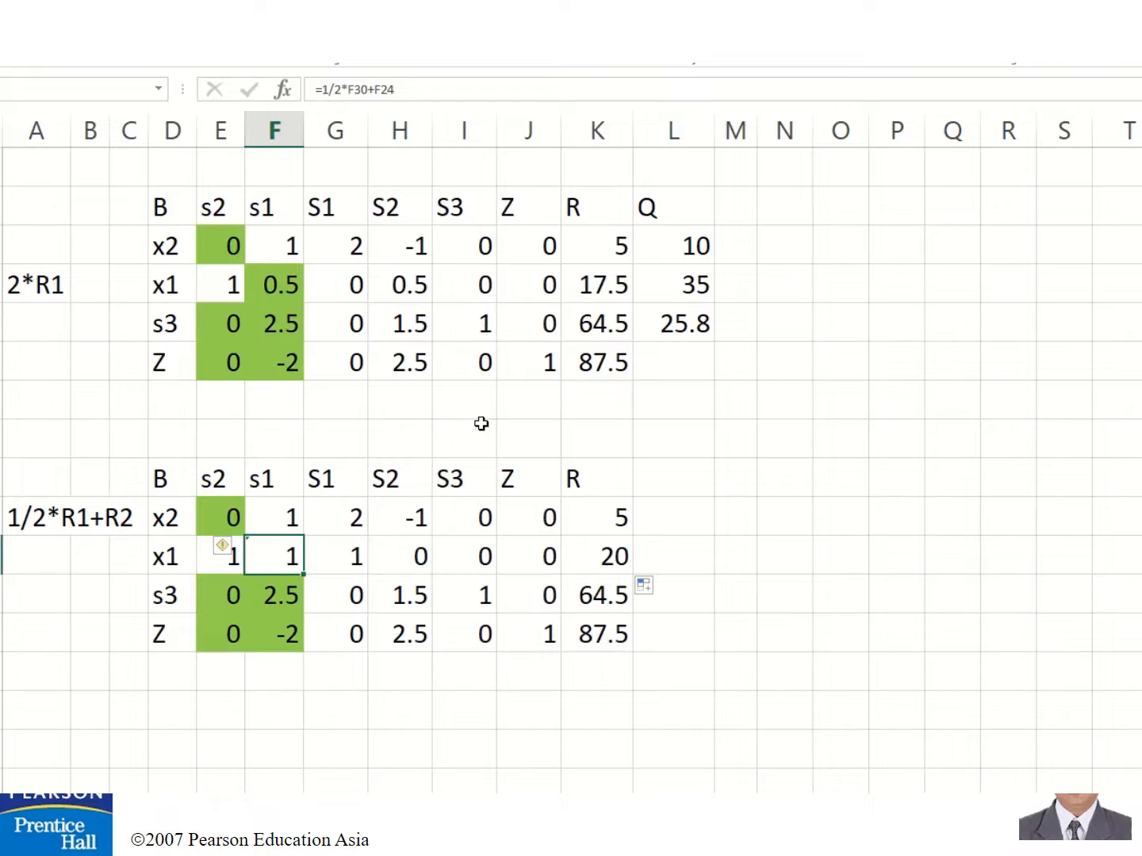
key("Left")
key("Left")
key("Left")
key("Left")
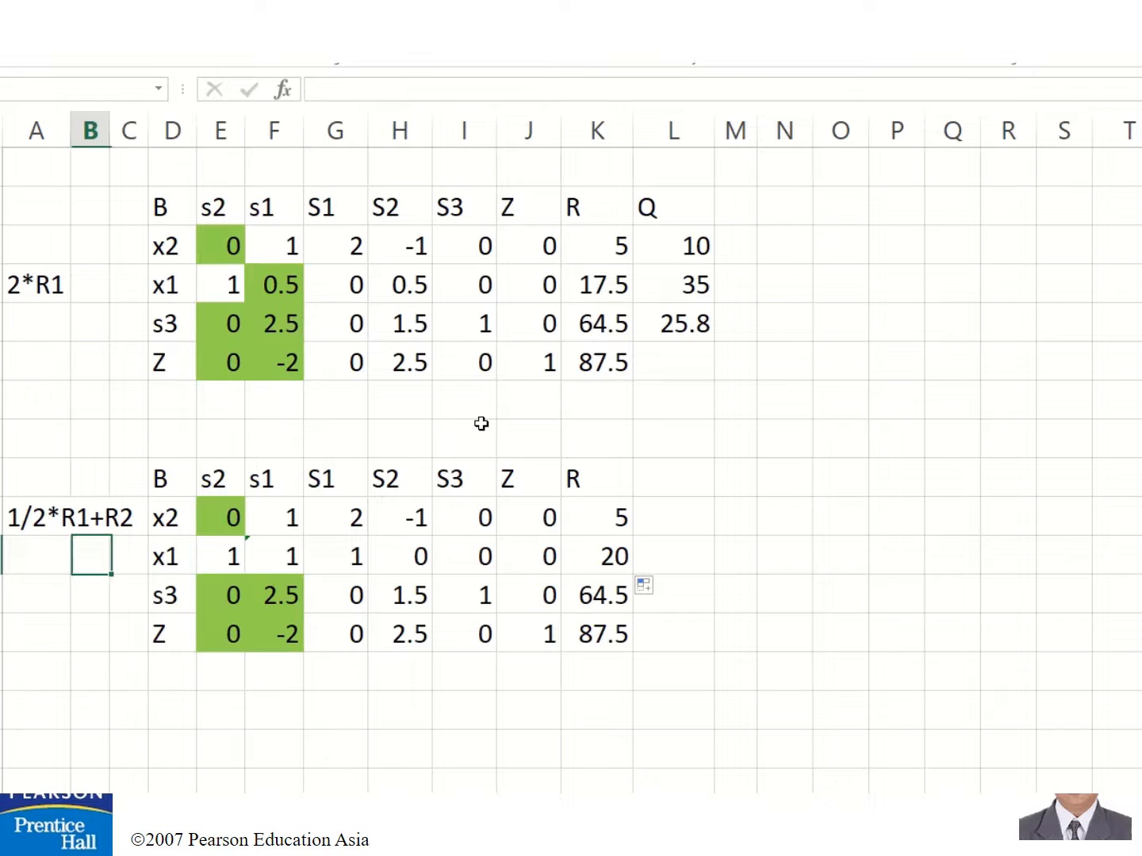
key("Up")
key("Left")
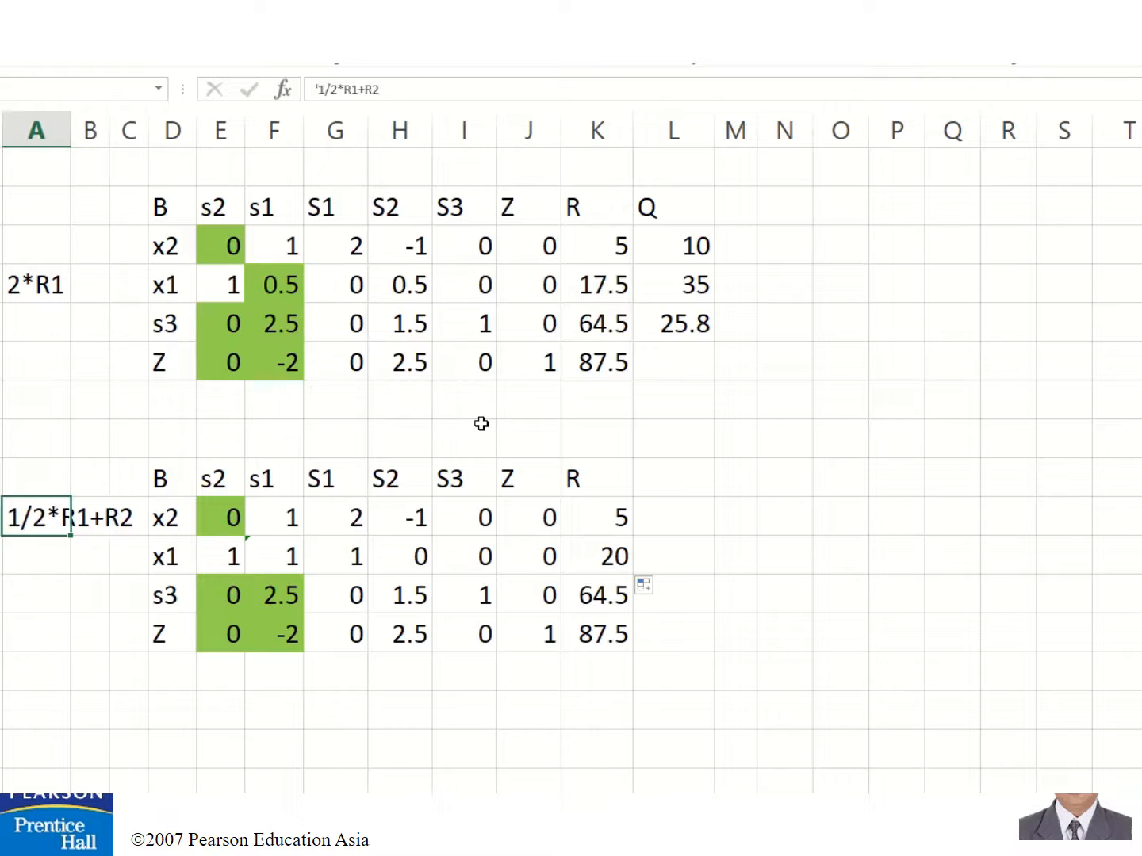
key("F2")
key("Left")
key("Left")
key("Left")
key("Left")
key("Left")
key("Left")
key("Left")
key("Left")
key("Left")
key("Left")
key("Right")
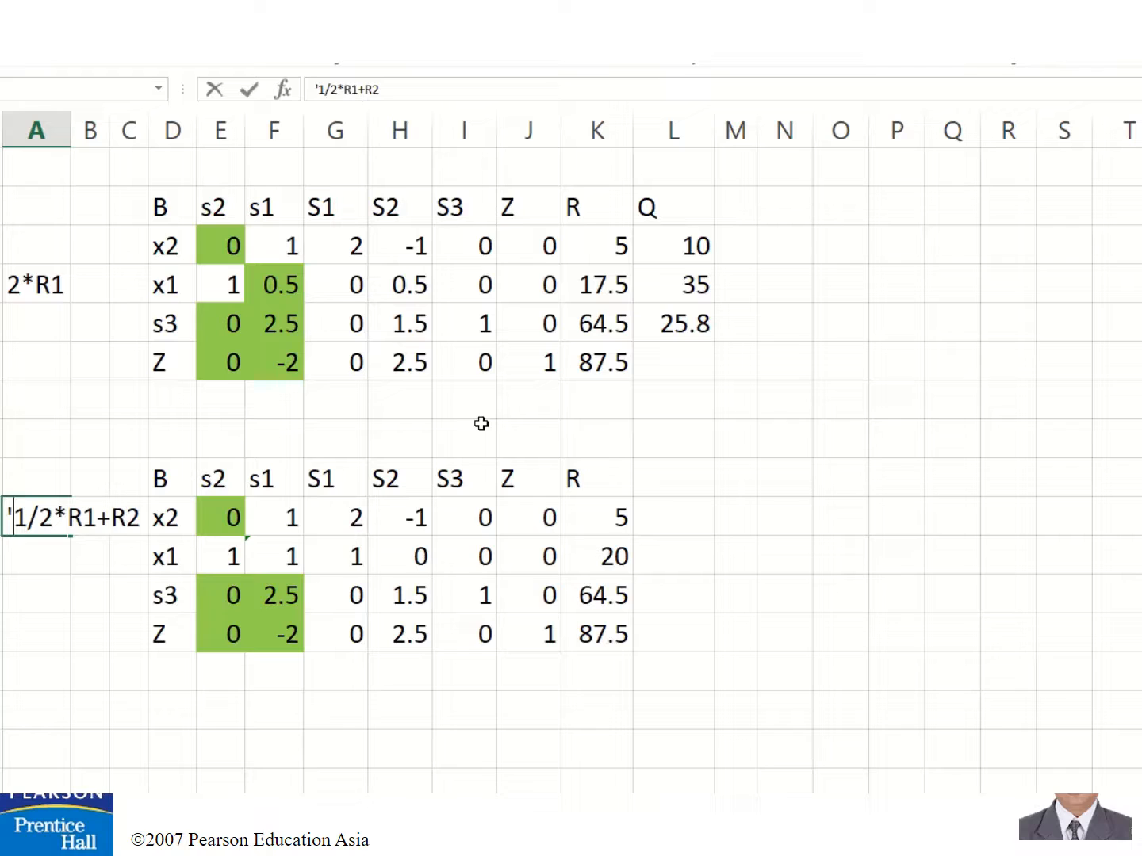
type("-")
key("Return")
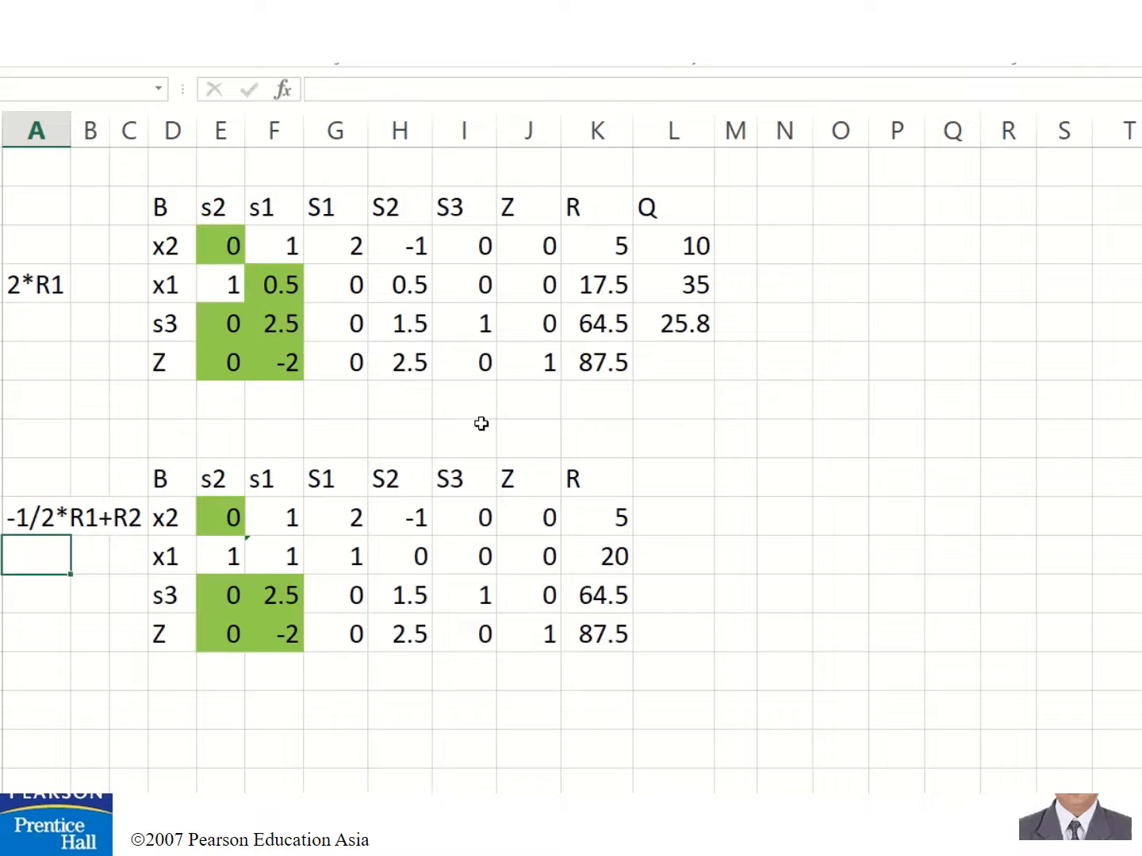
Change the x1 row formula in E31 to =-1/2*E30+E24 and fill it across through K31
key("Right")
key("Right")
key("Right")
key("Right")
key("Right")
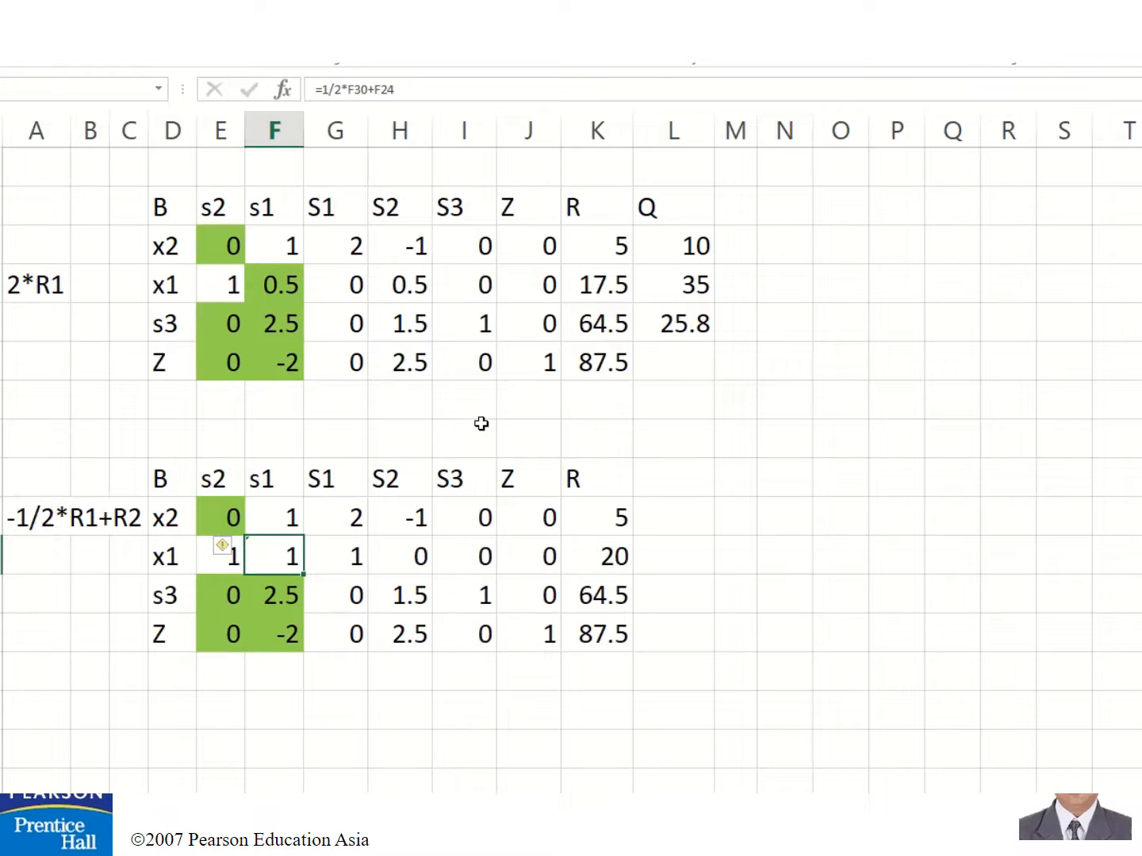
key("Left")
key("Up")
key("Down")
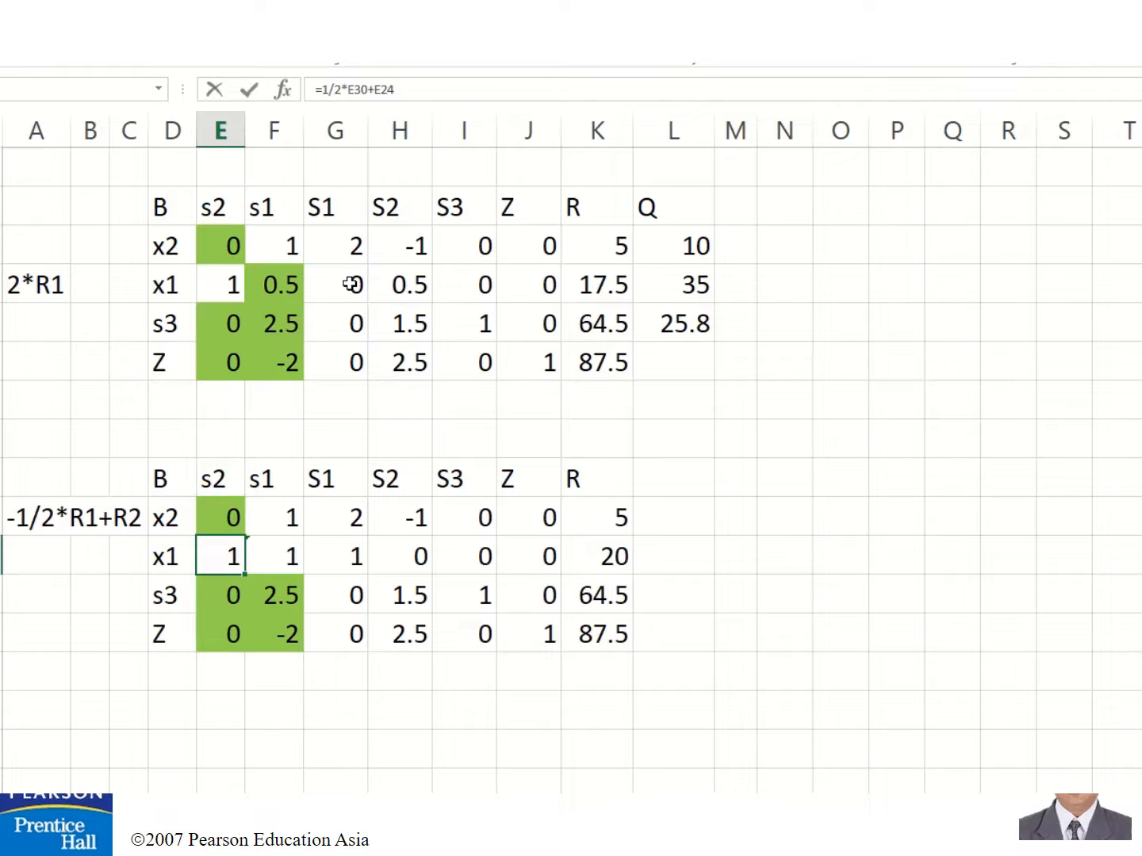
key("F2")
key("Left")
key("Left")
key("Left")
key("Left")
key("Left")
key("Left")
key("Left")
key("Left")
key("Left")
key("Left")
key("Left")
key("Left")
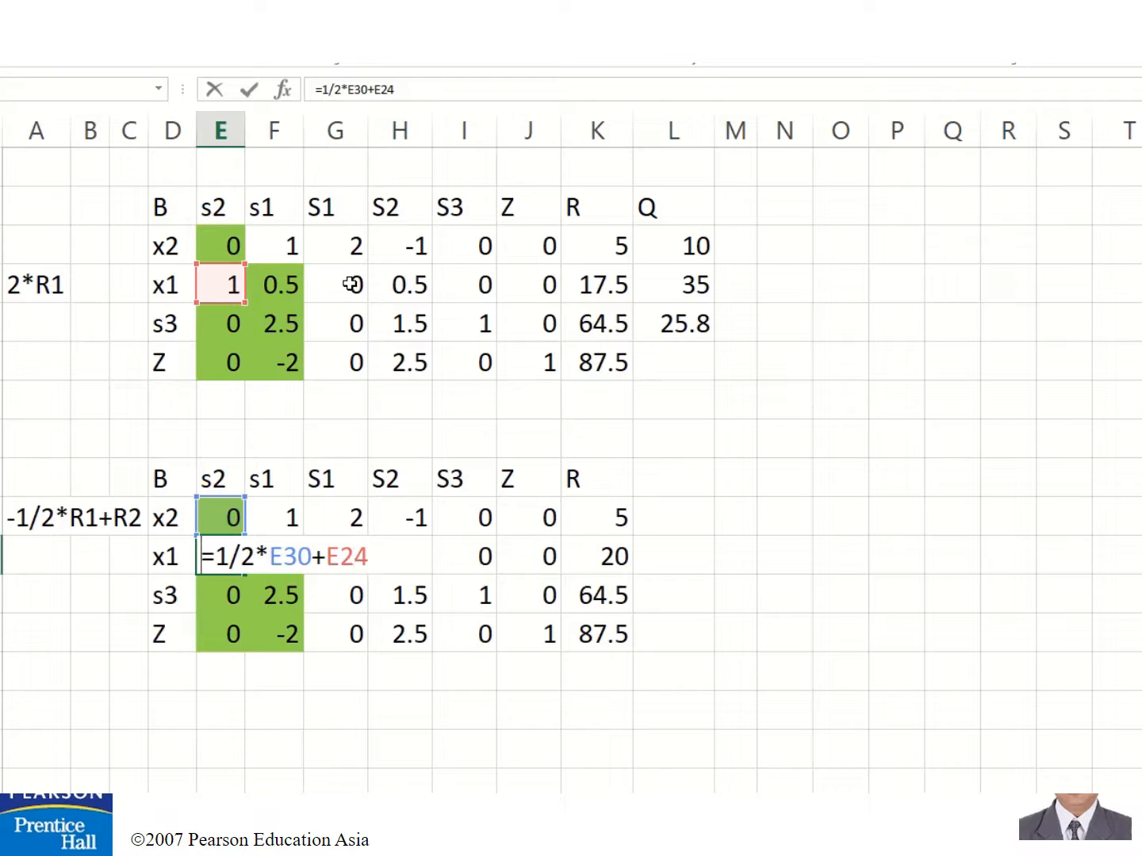
key("Right")
type("-")
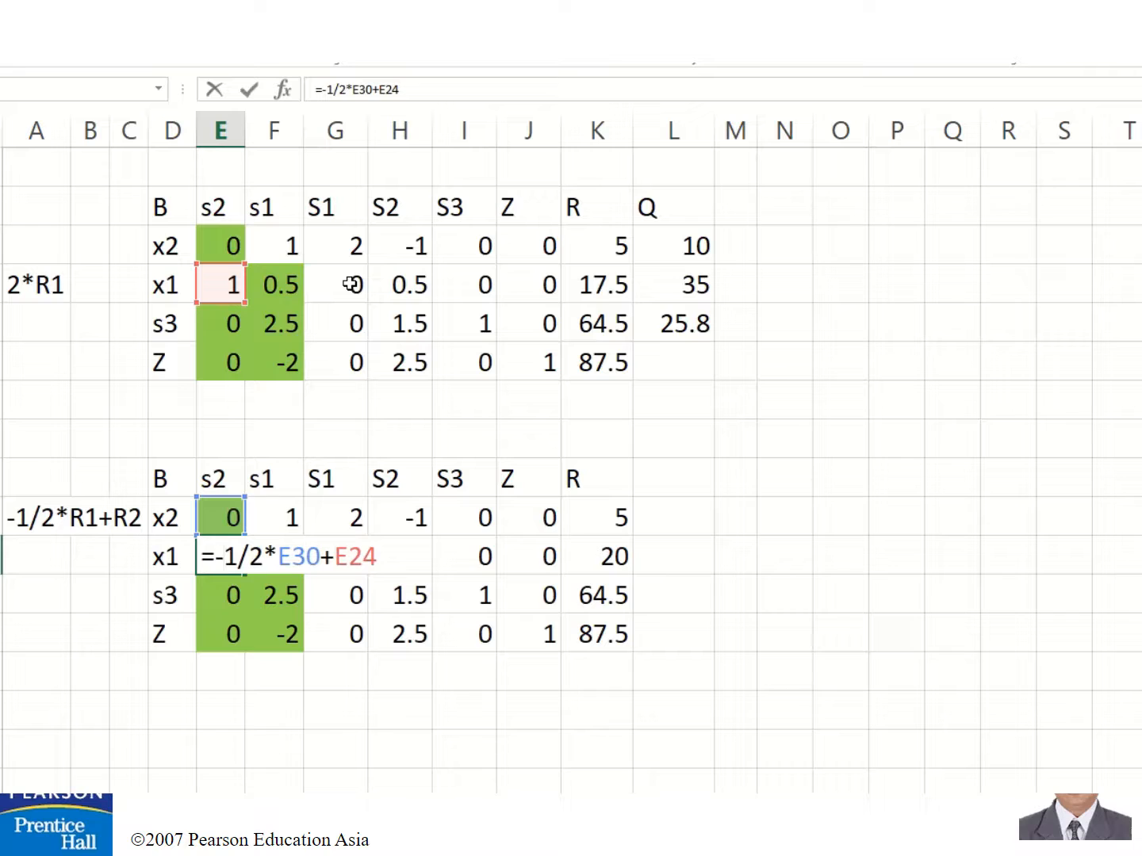
key("ctrl+Return")
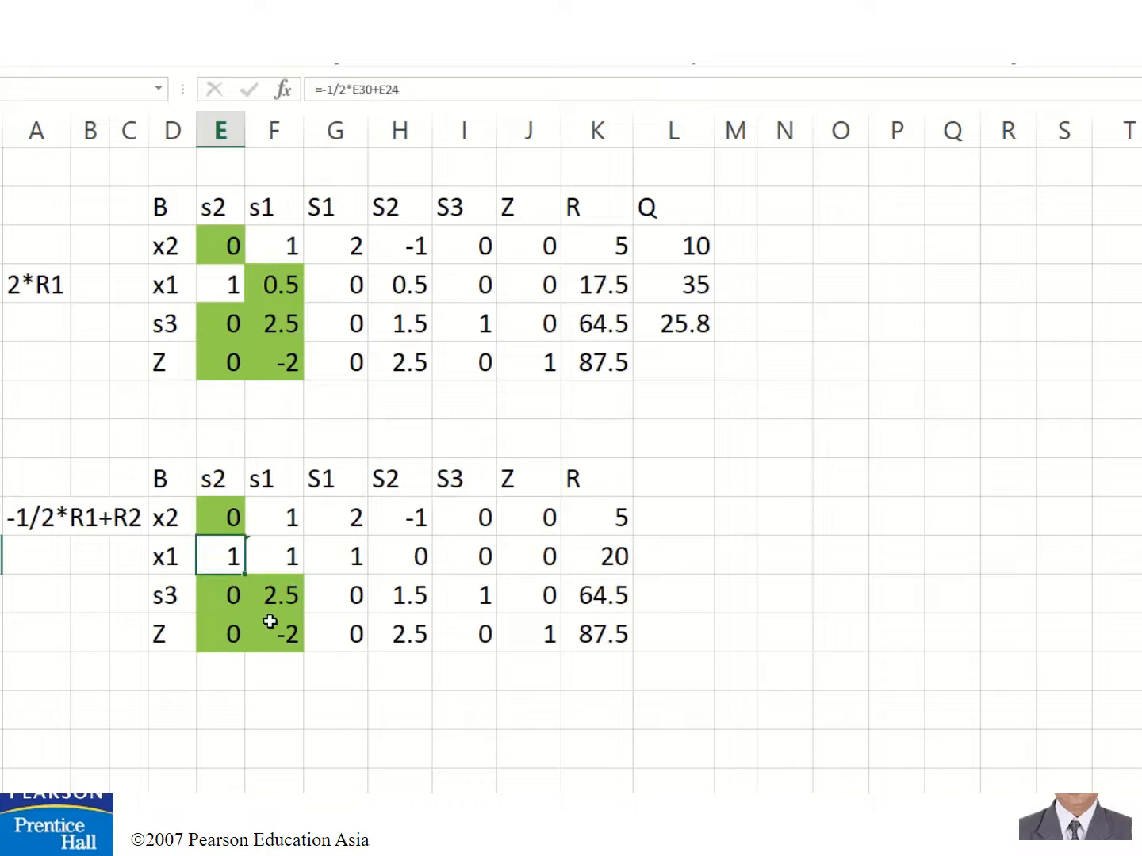
left_click_drag(242, 572, 626, 559)
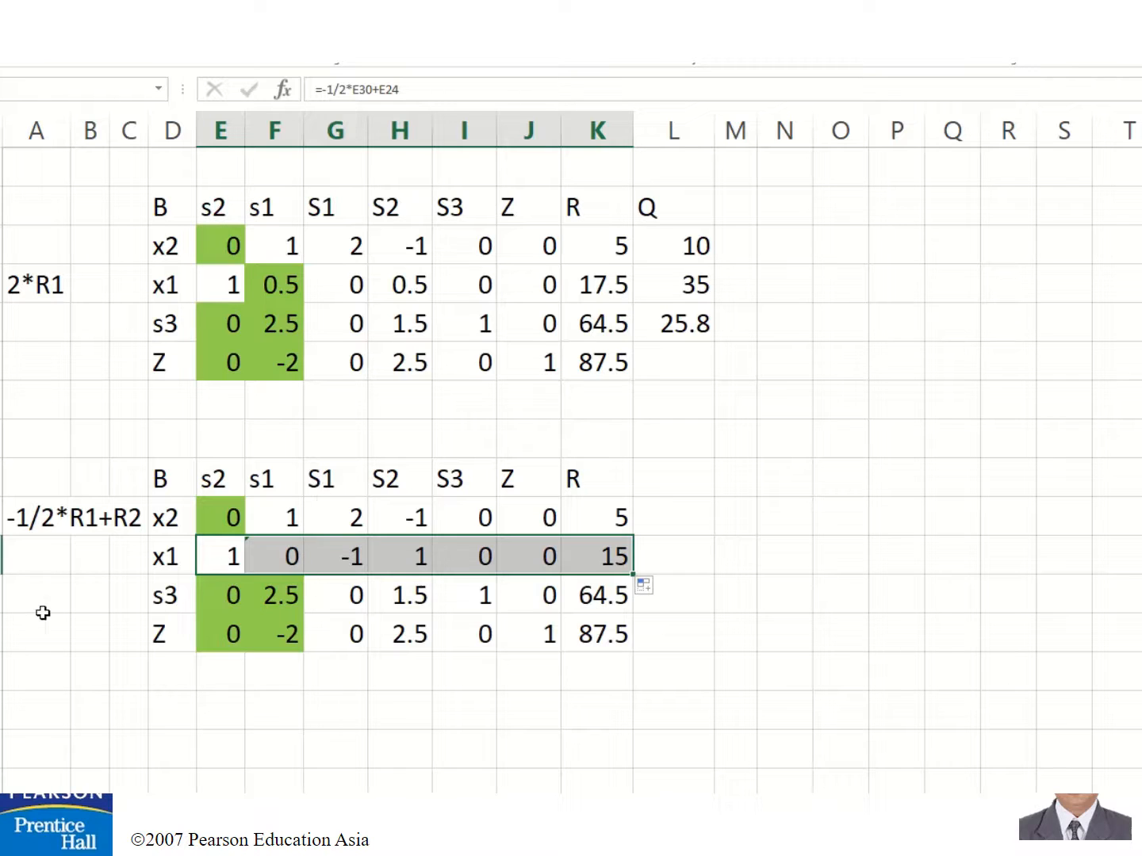
Enter the row operation for the third row as the plain text label -2,5R1+R3 in A31
left_click(31, 568)
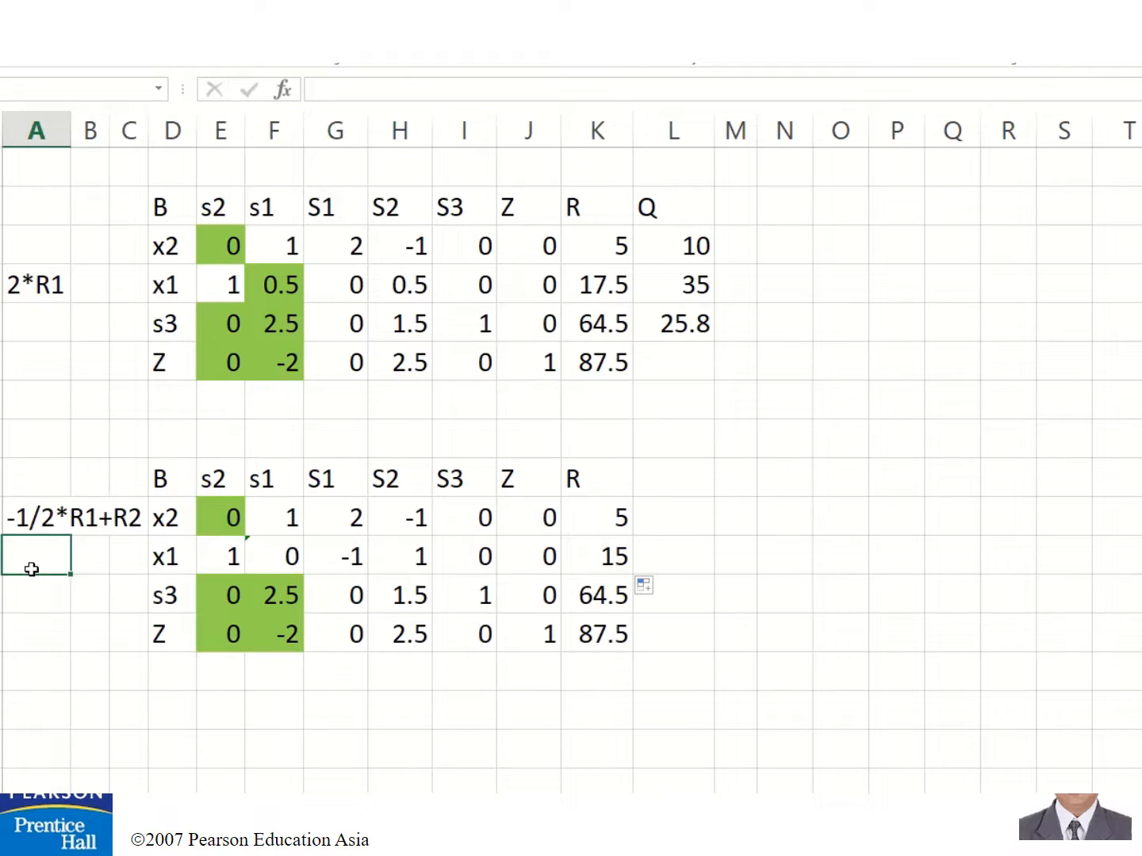
type("'-")
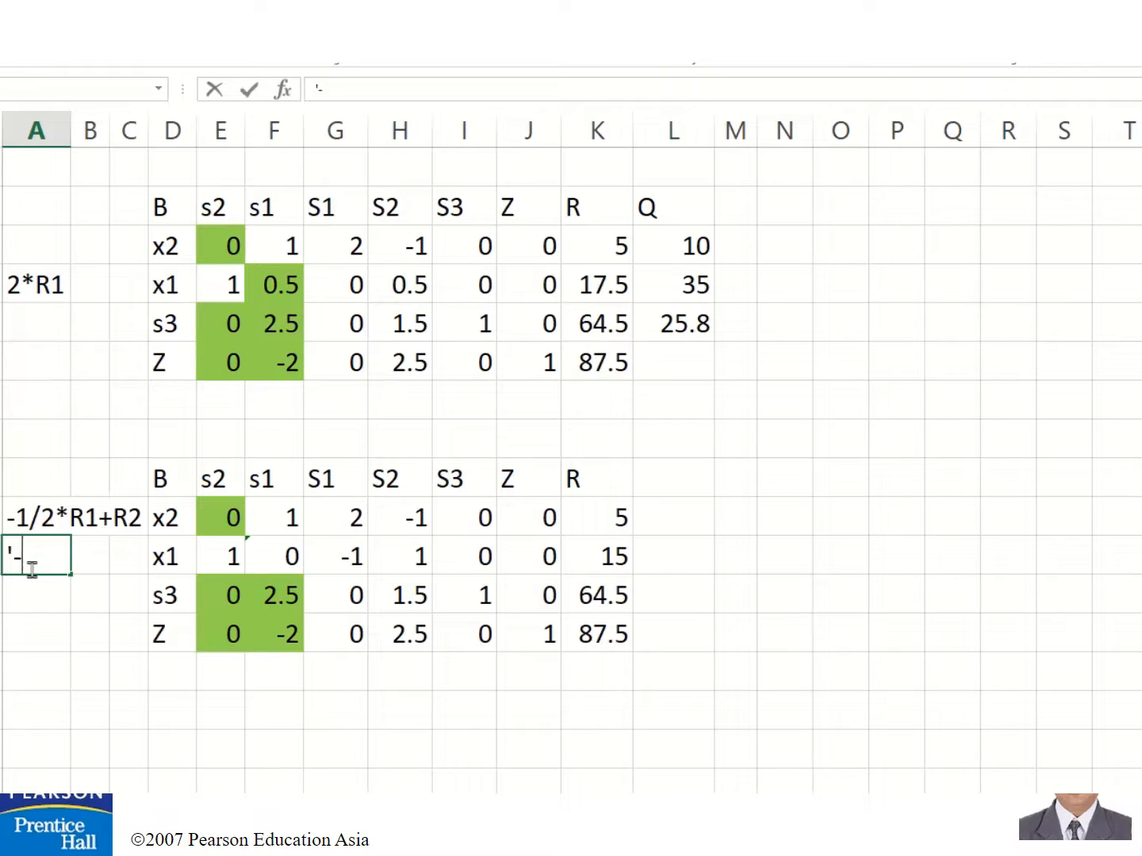
type("2,5R1+")
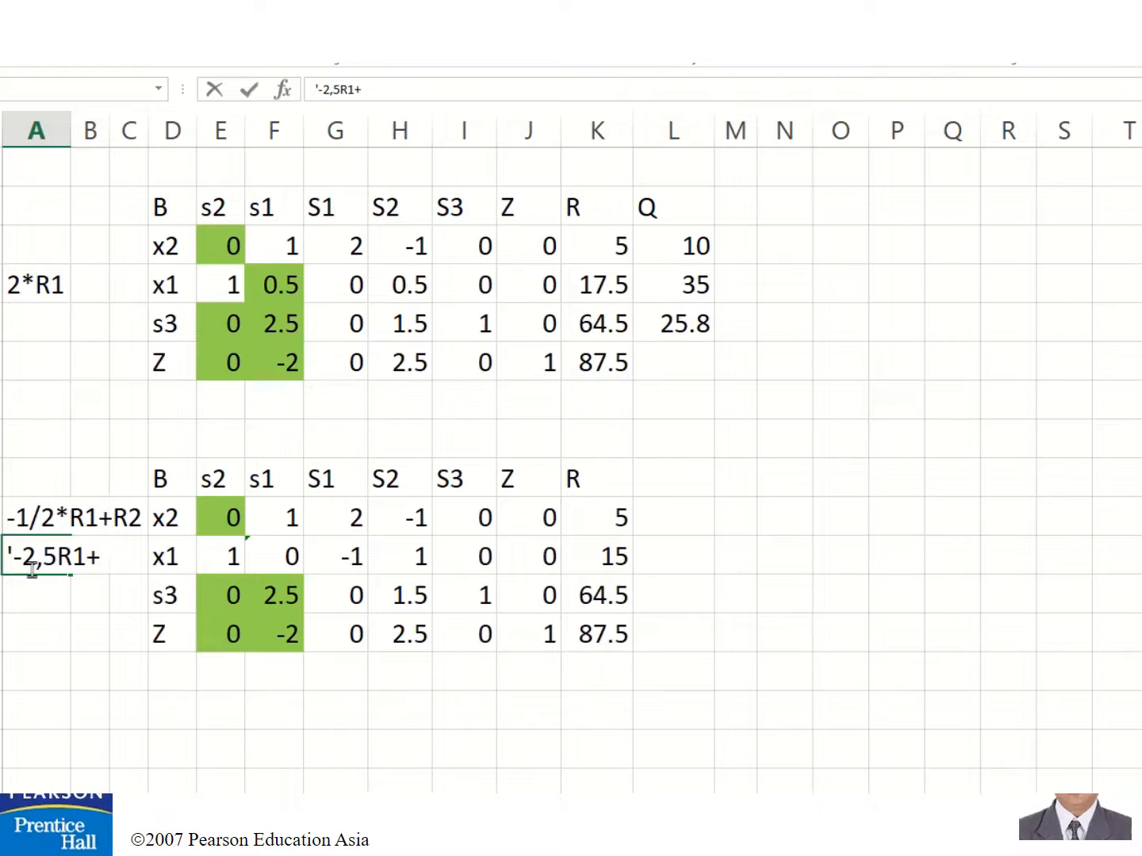
type("R2")
key("BackSpace")
type("3")
key("Return")
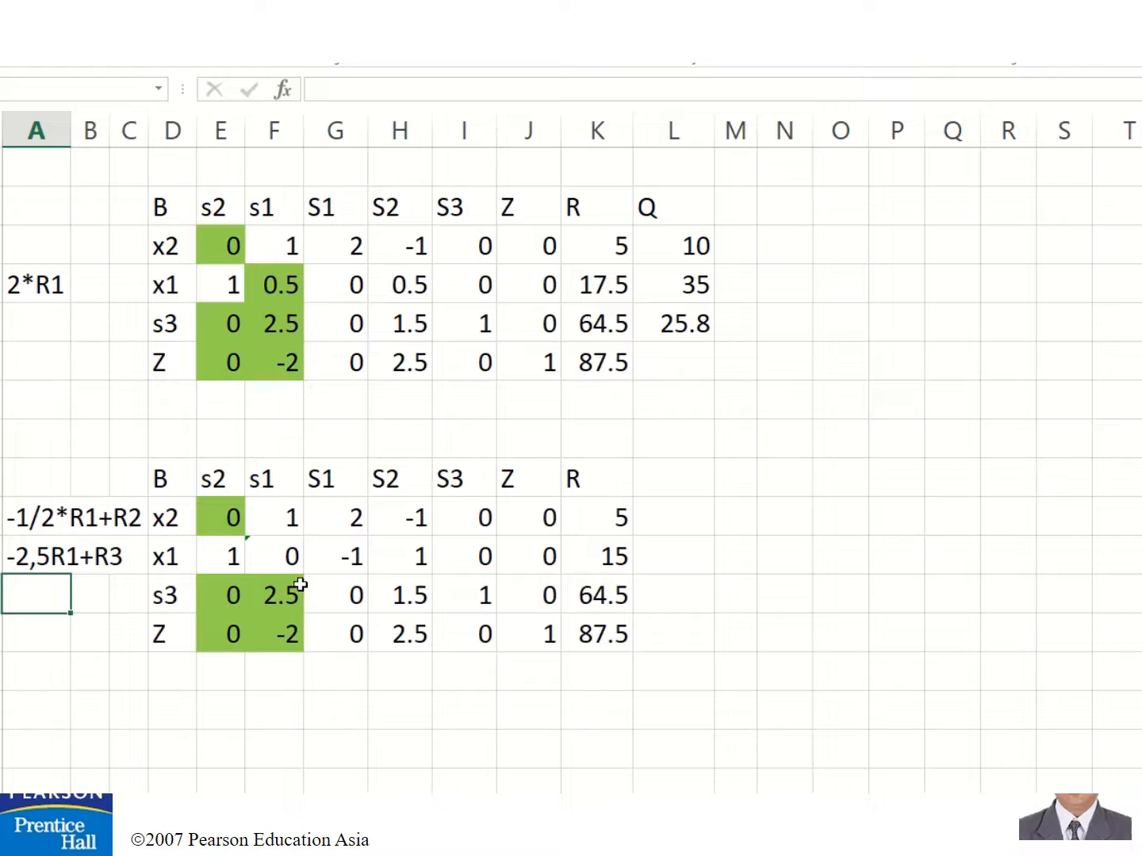
Compute the new s3 row by entering =-2.5*E30+E25 in E32 and filling it across through K32
left_click(231, 596)
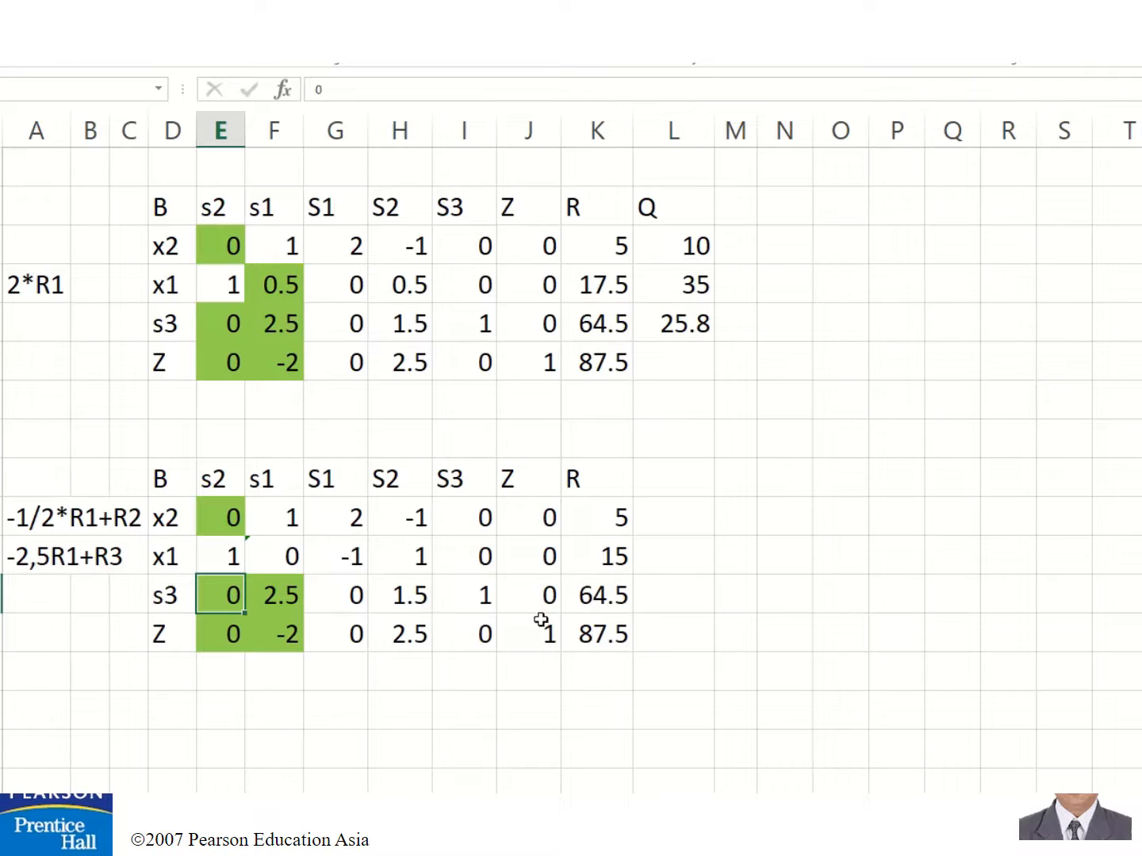
type("=")
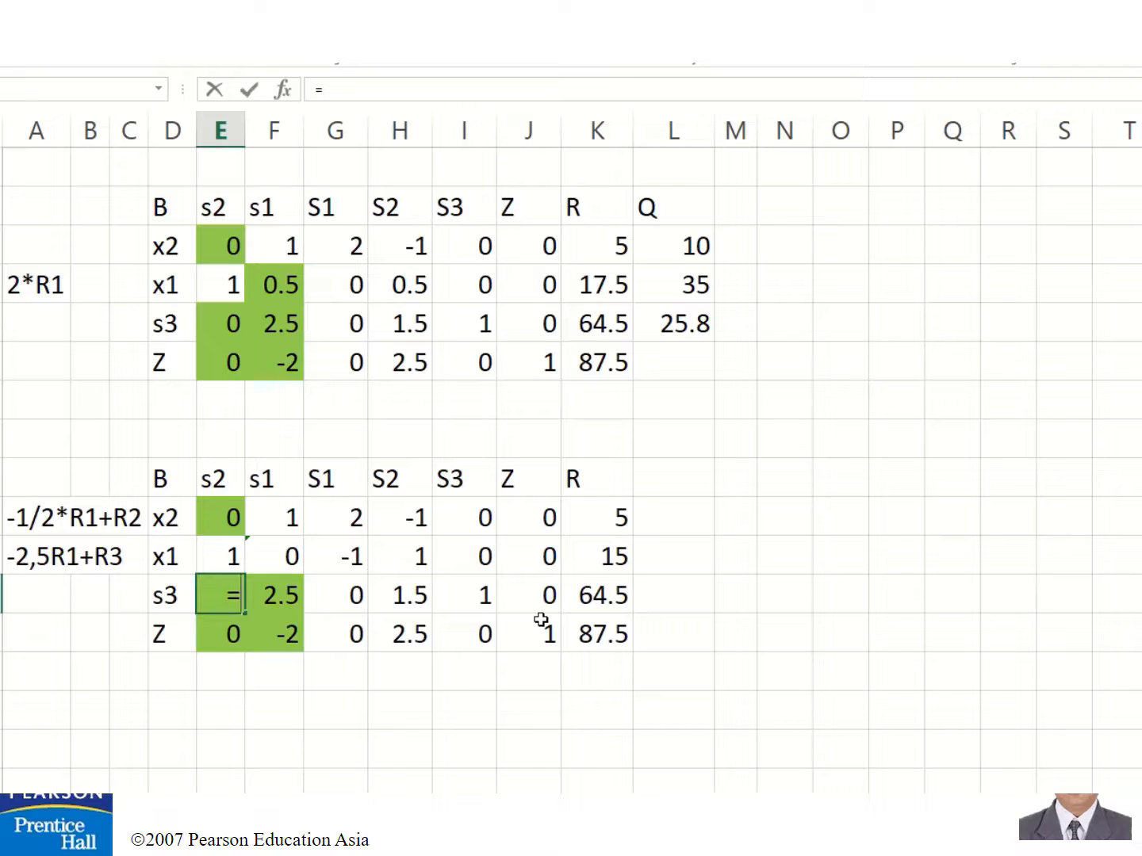
type("-2.5")
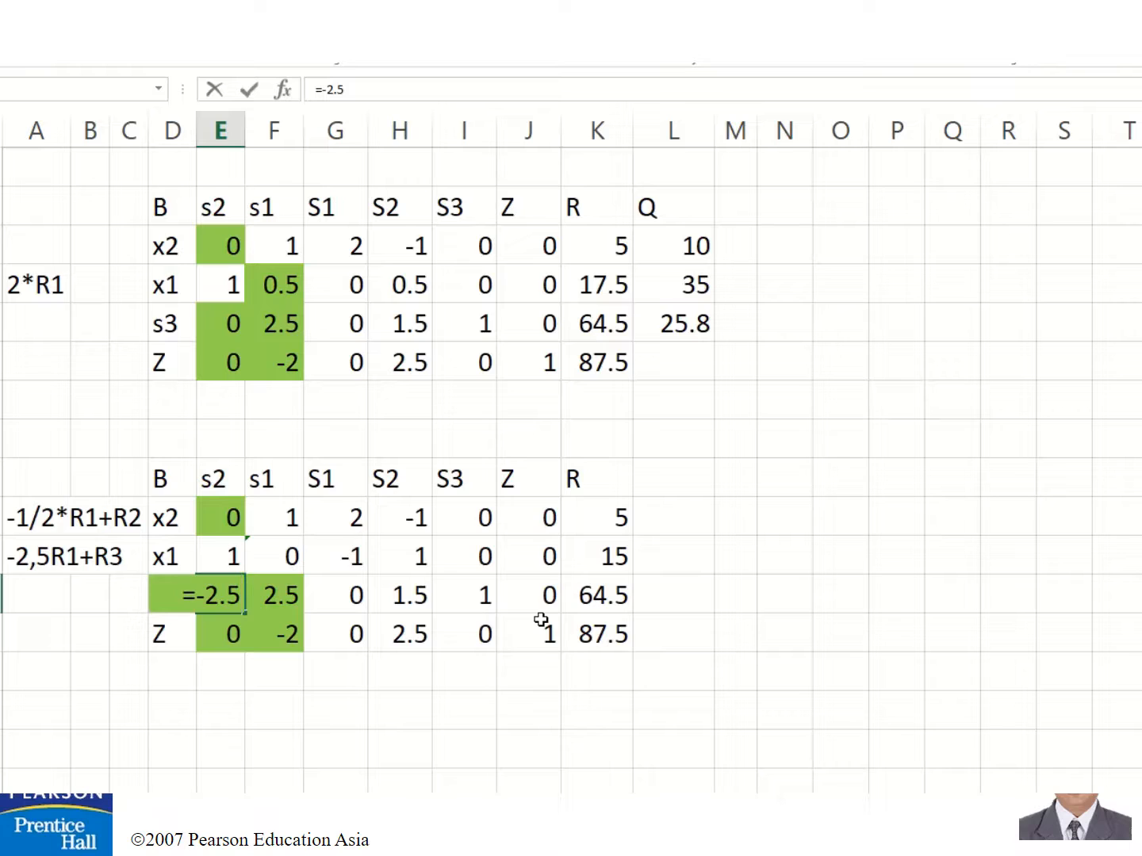
type("*")
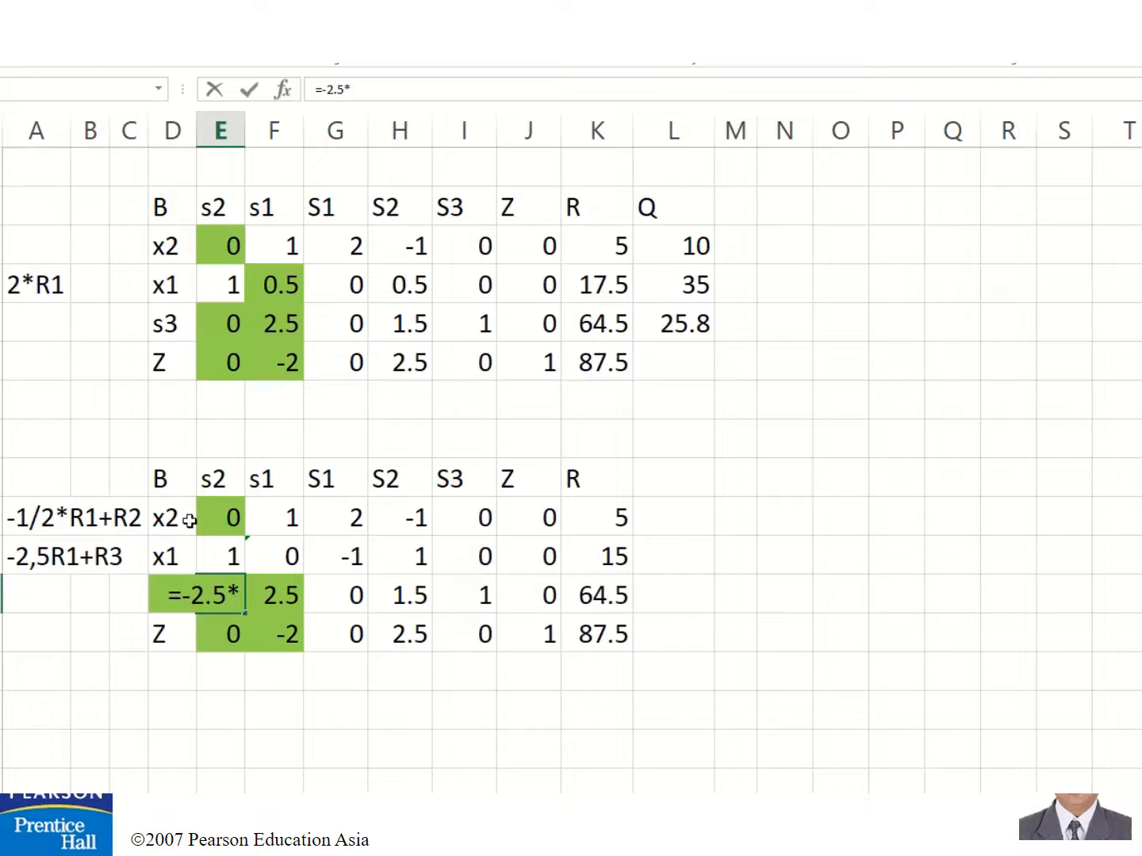
left_click(218, 517)
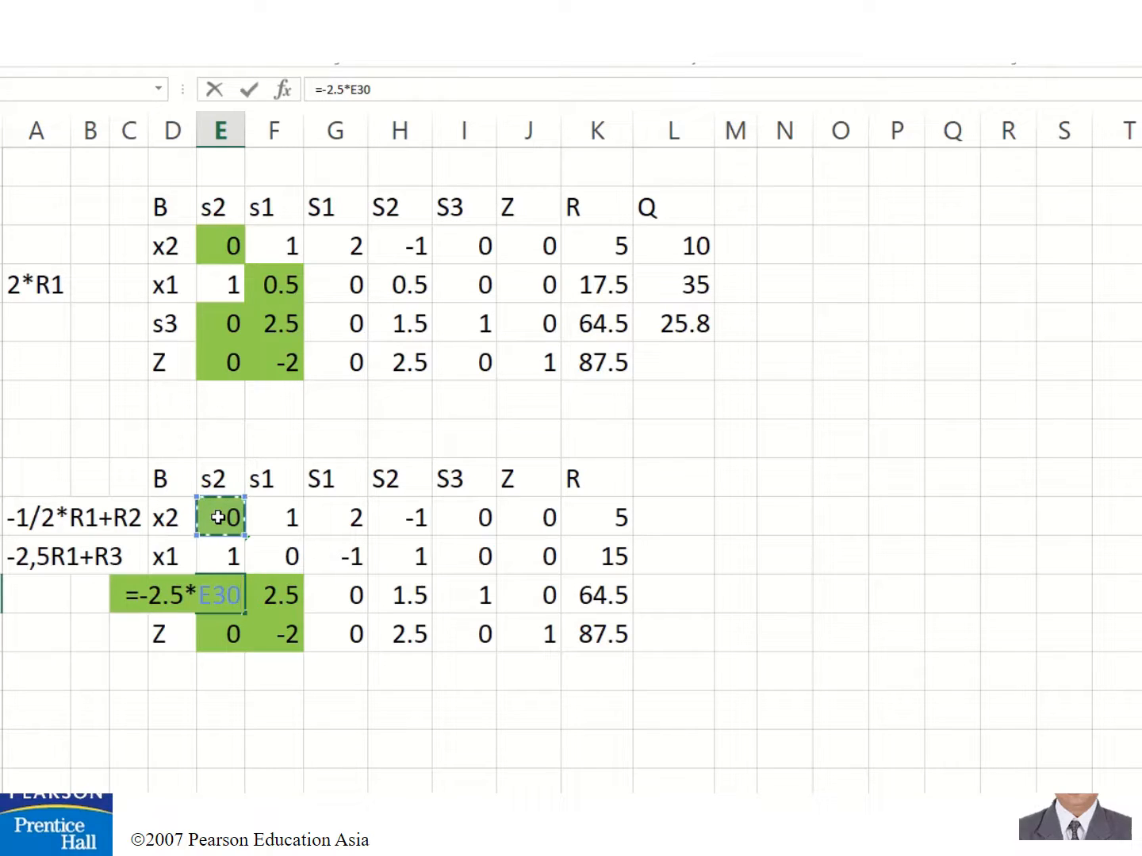
type("+")
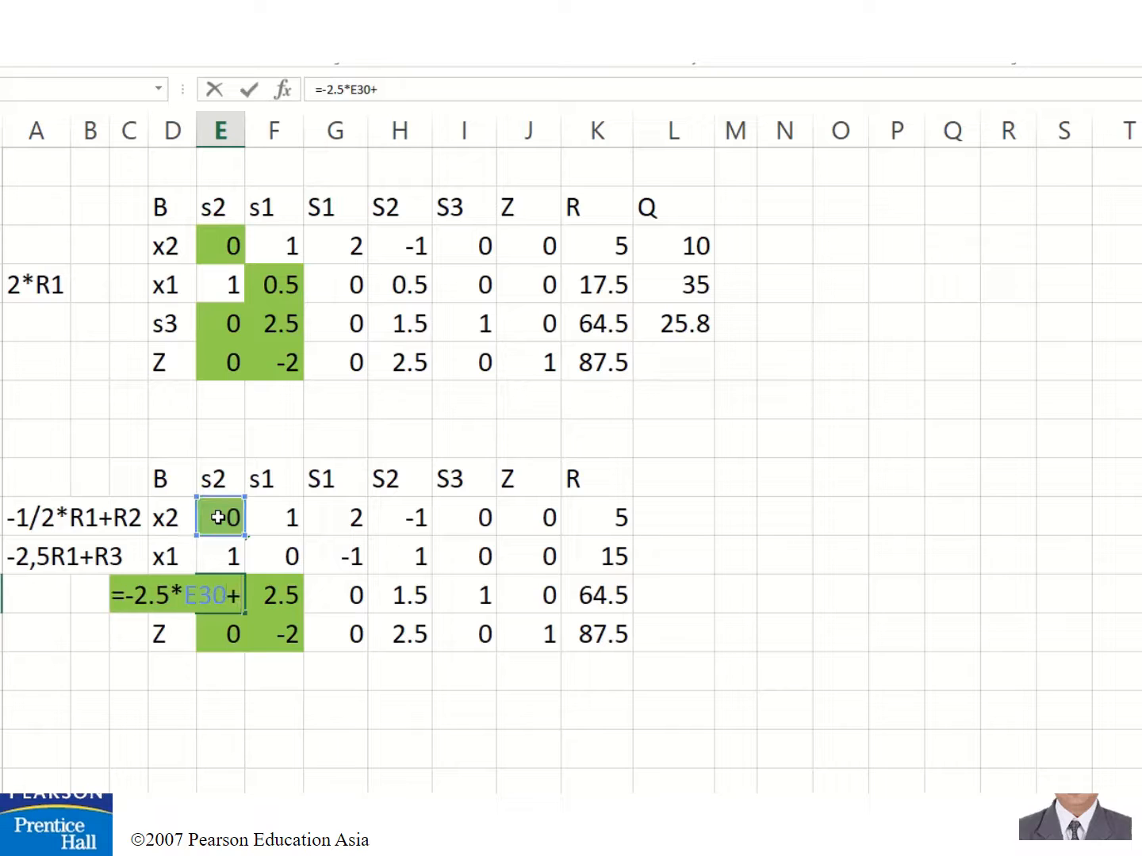
left_click(226, 322)
key("Return")
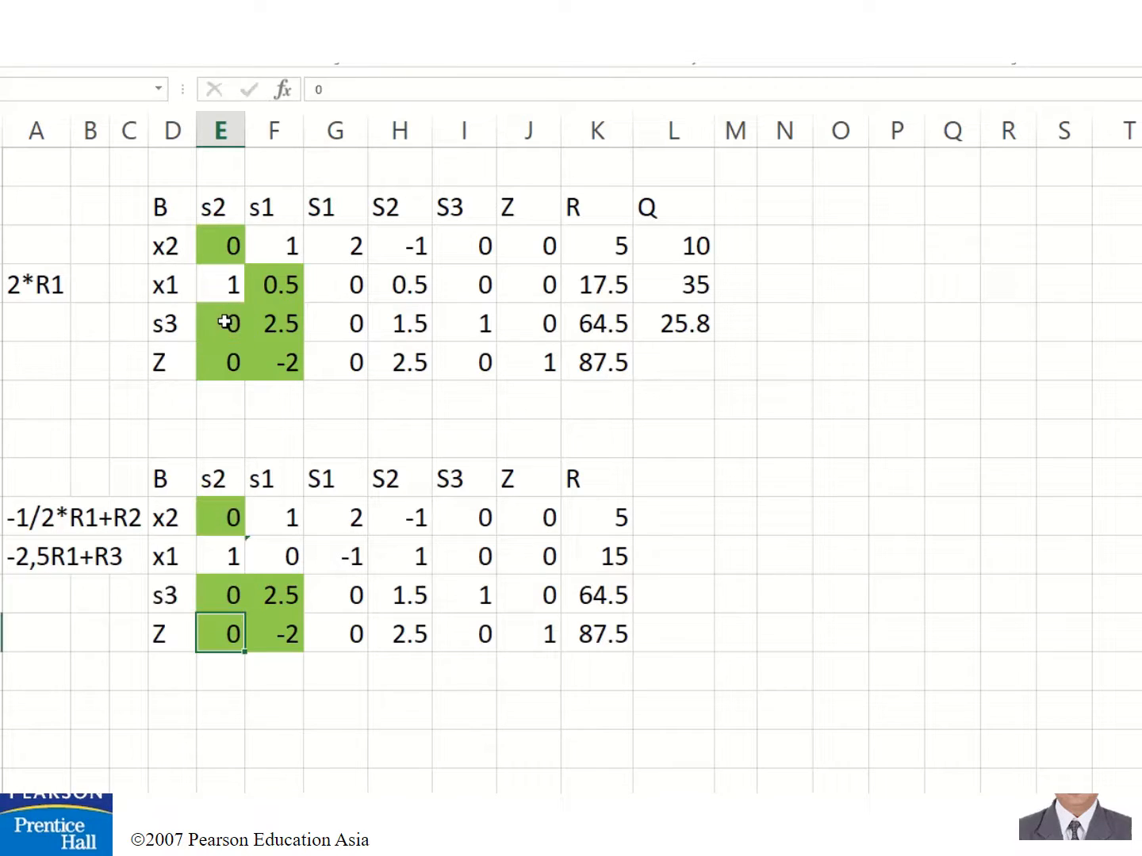
left_click(225, 588)
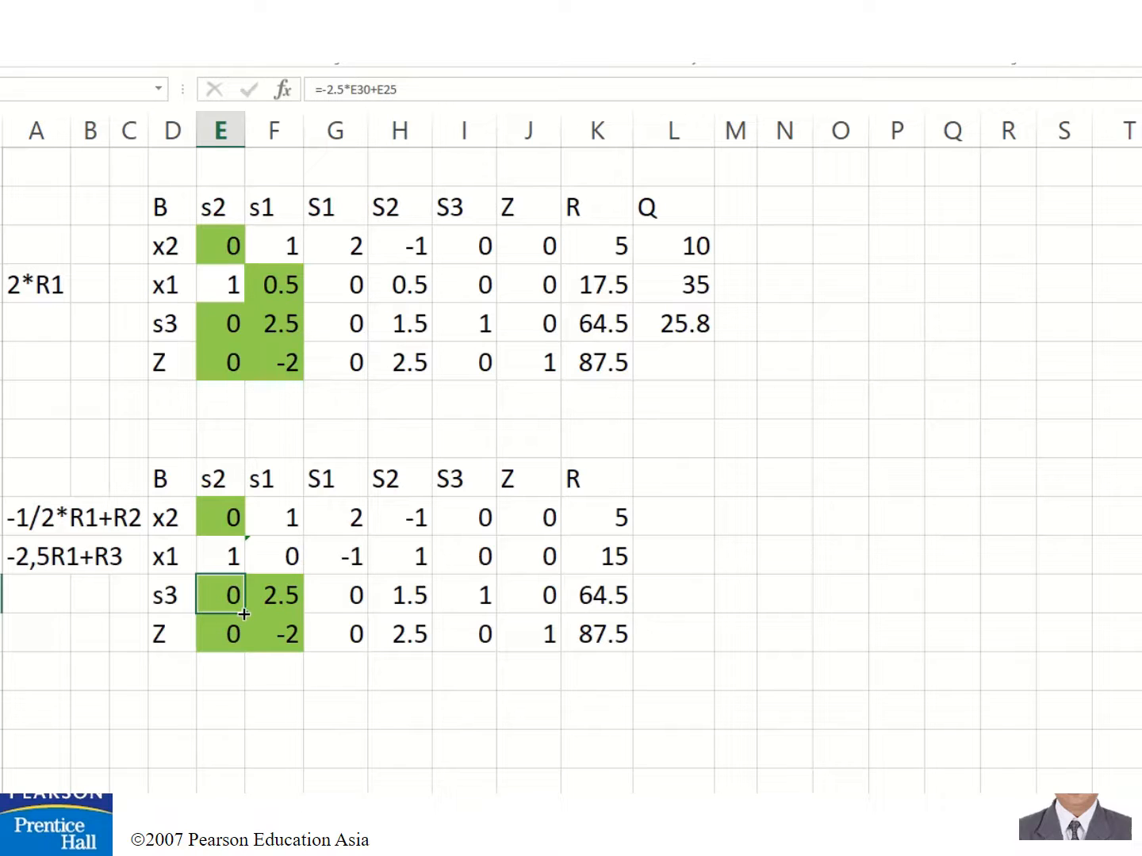
left_click_drag(244, 613, 632, 612)
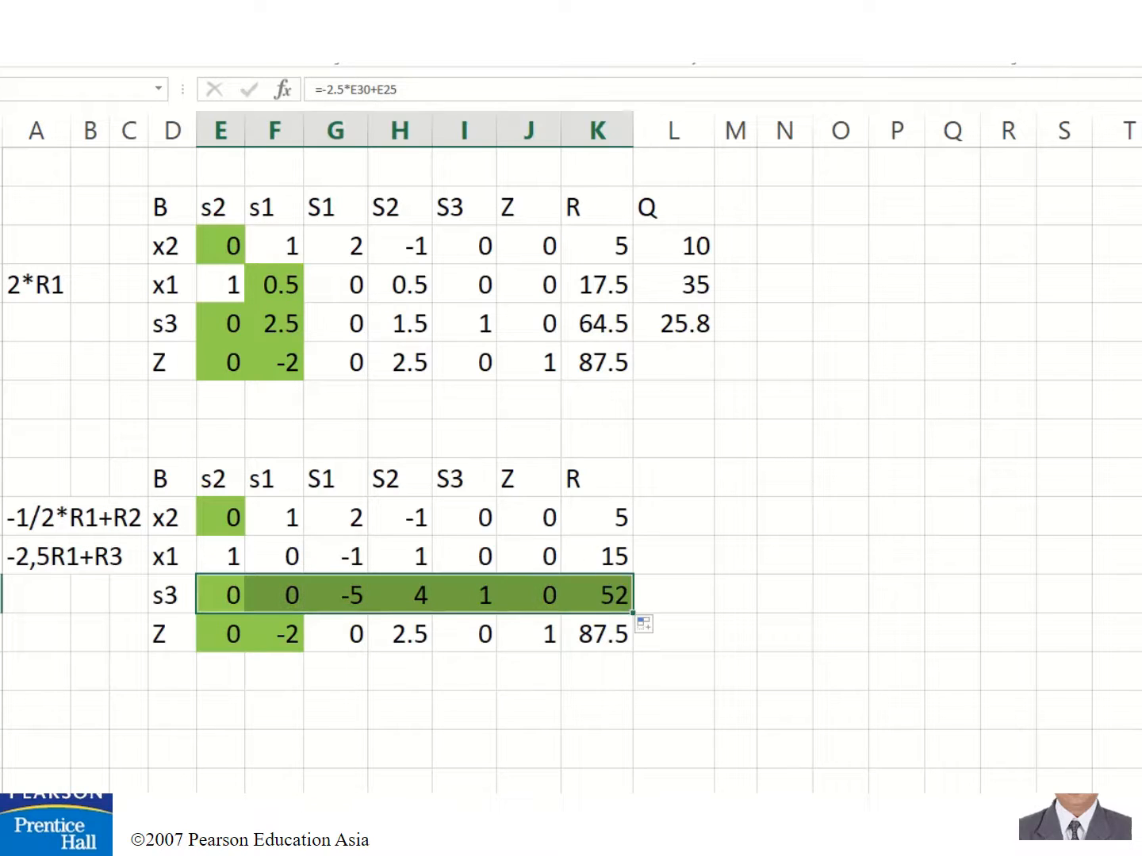
Enter the row operation for the Z row as the plain text label 2*R1+R4 in A32
left_click(234, 639)
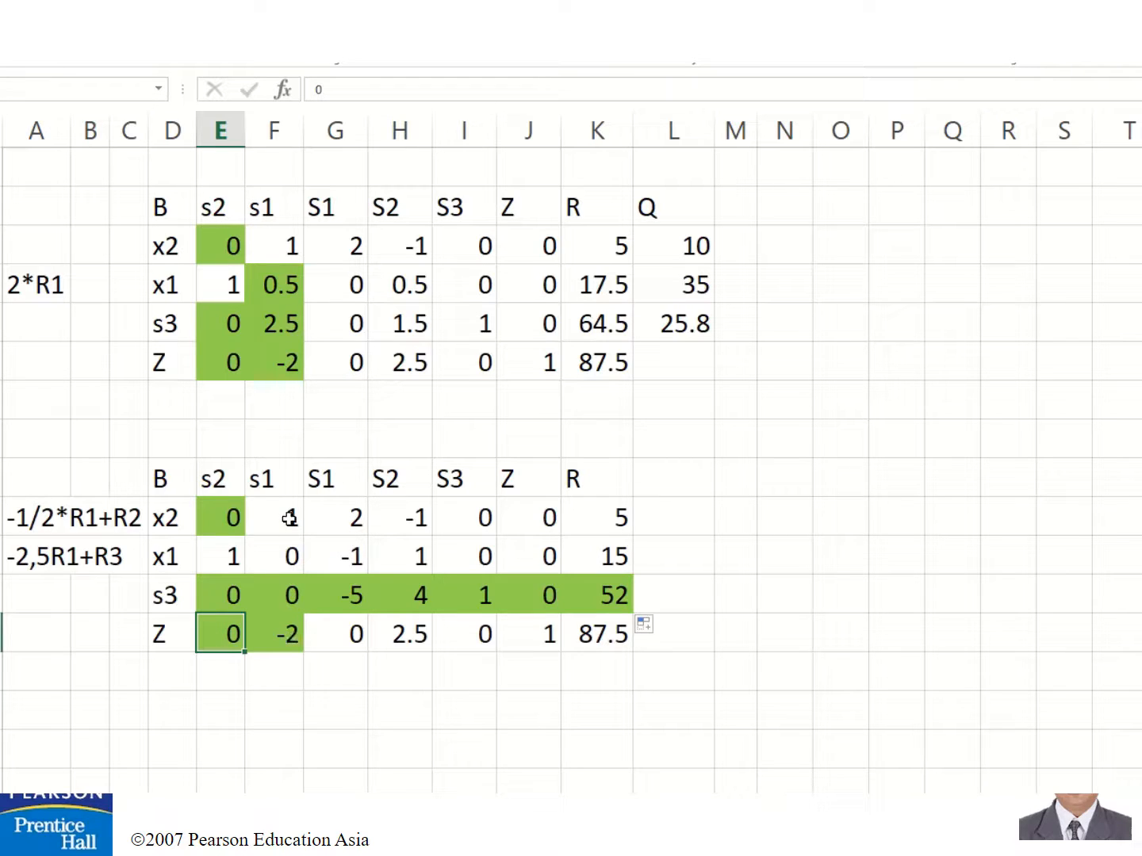
left_click(32, 594)
type("=2")
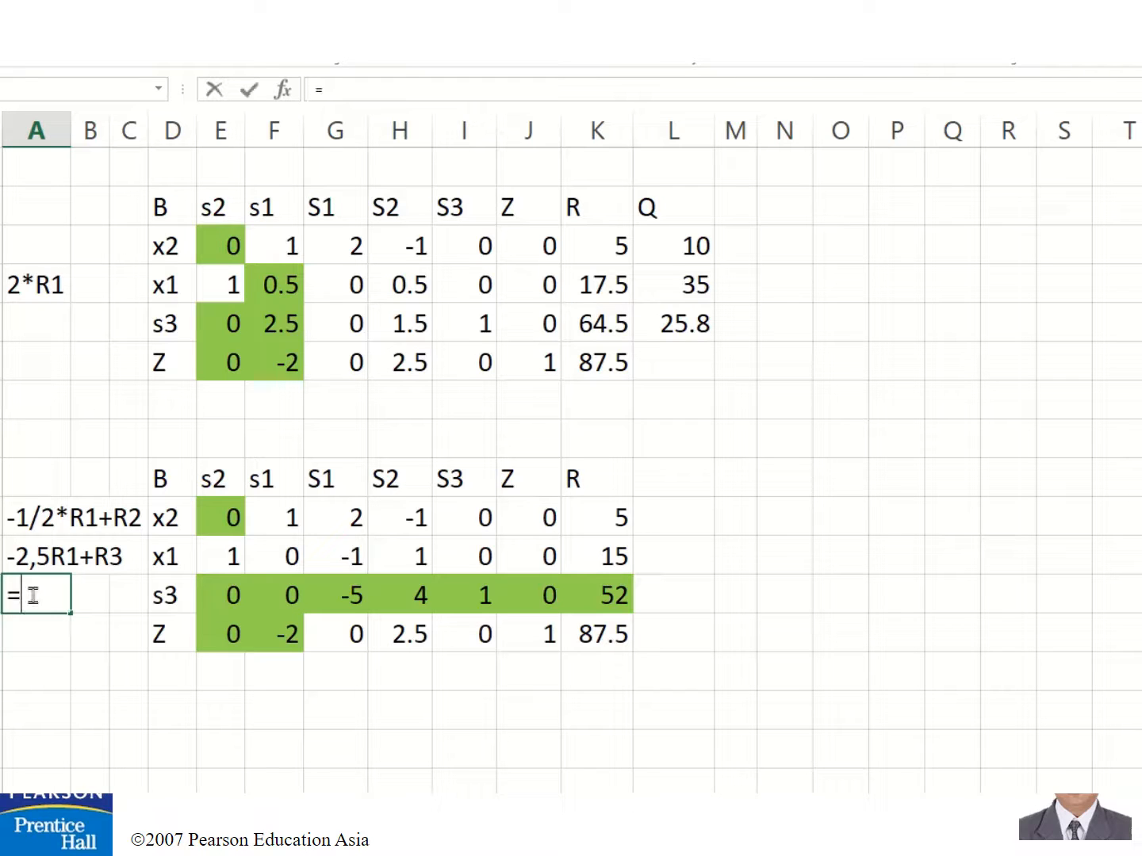
key("BackSpace")
key("BackSpace")
type("'2*R1+")
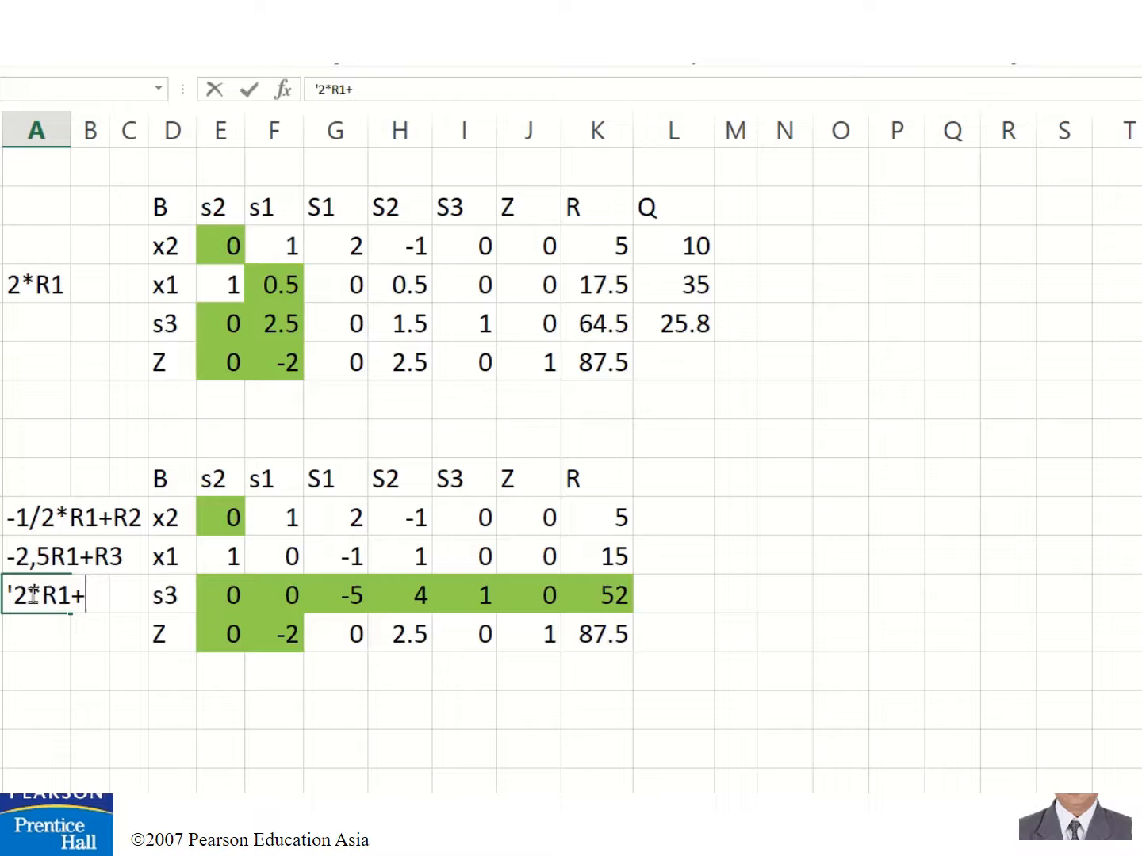
type("R4")
key("Return")
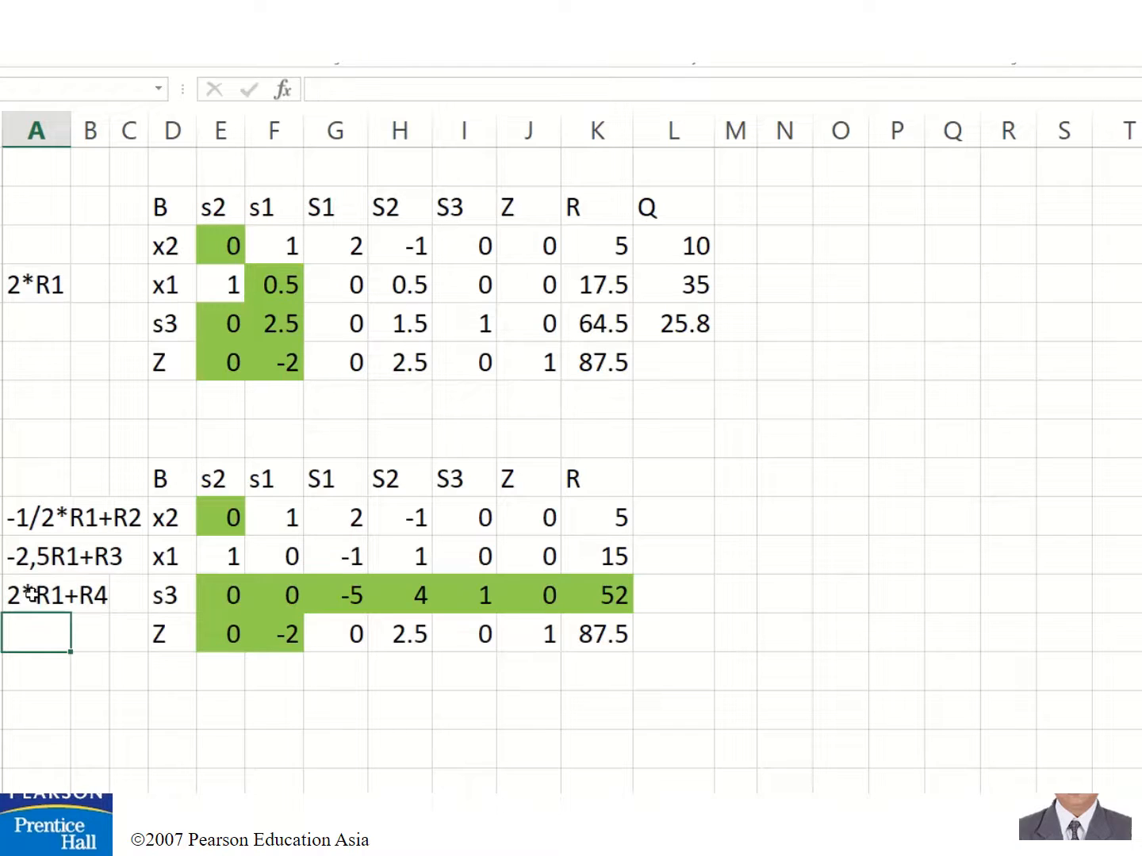
Compute the new Z row by entering =2*E30+E26 in E33 and filling it across through K33
scroll(76, 579, "up", 2)
scroll(228, 720, "down", 3)
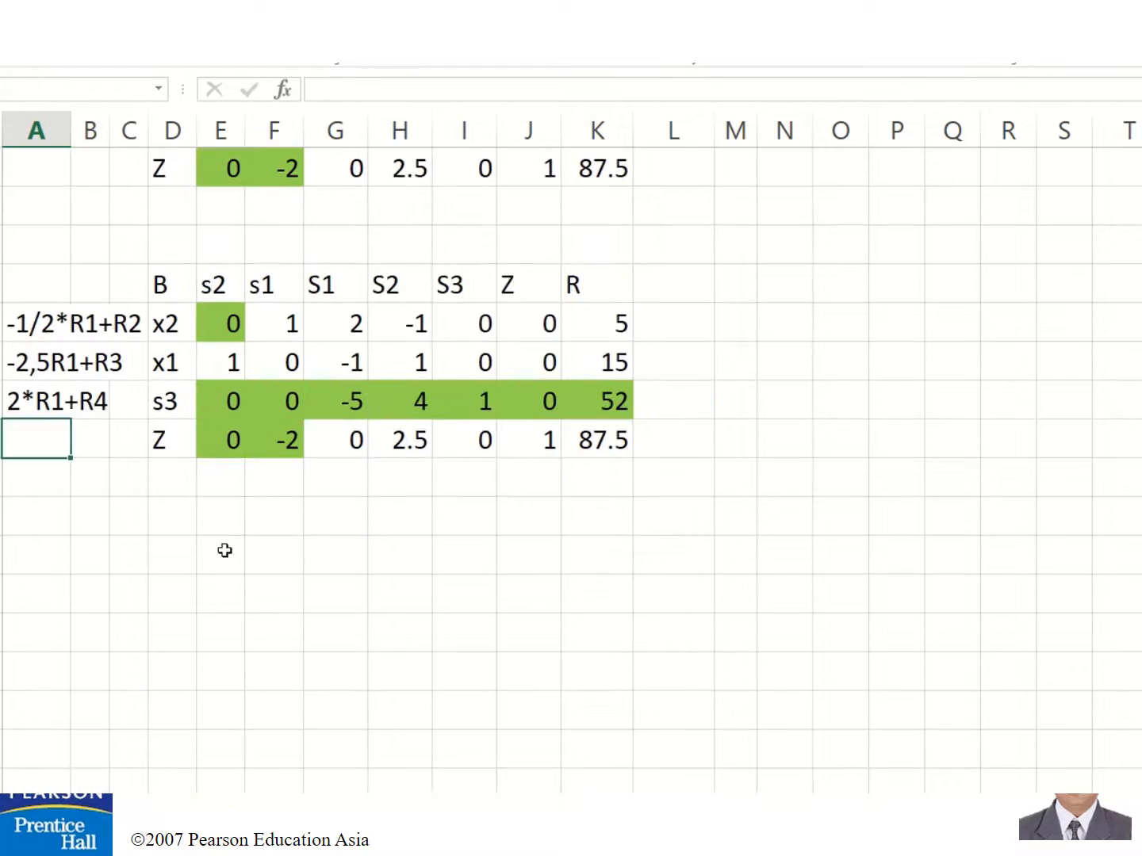
left_click(230, 451)
type("=")
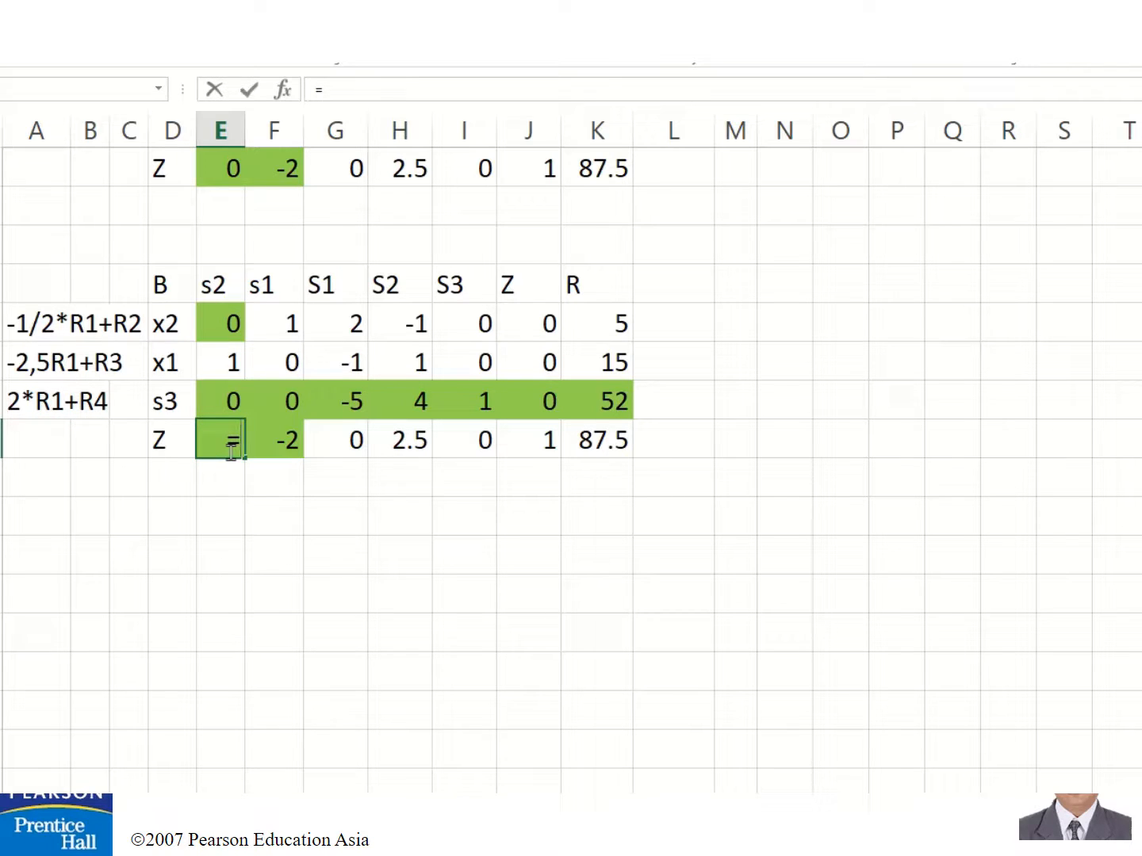
type("2*")
left_click(216, 328)
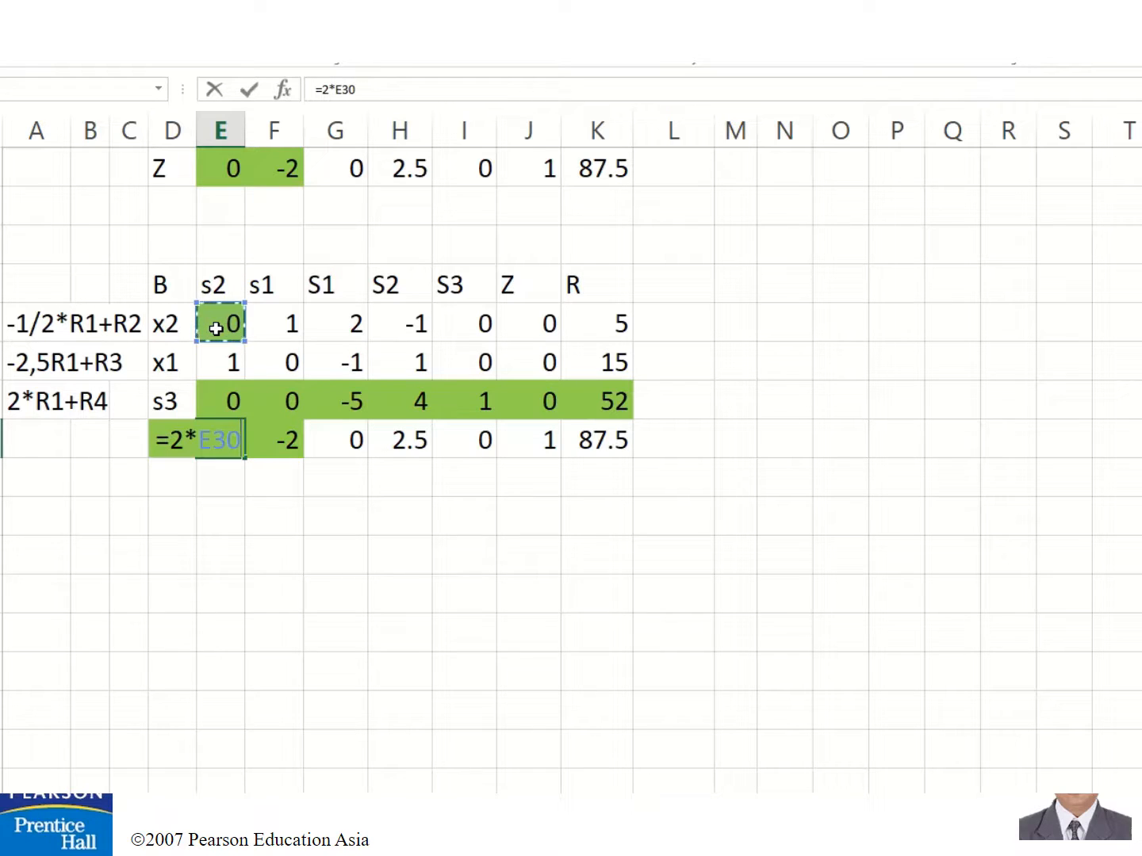
type("+")
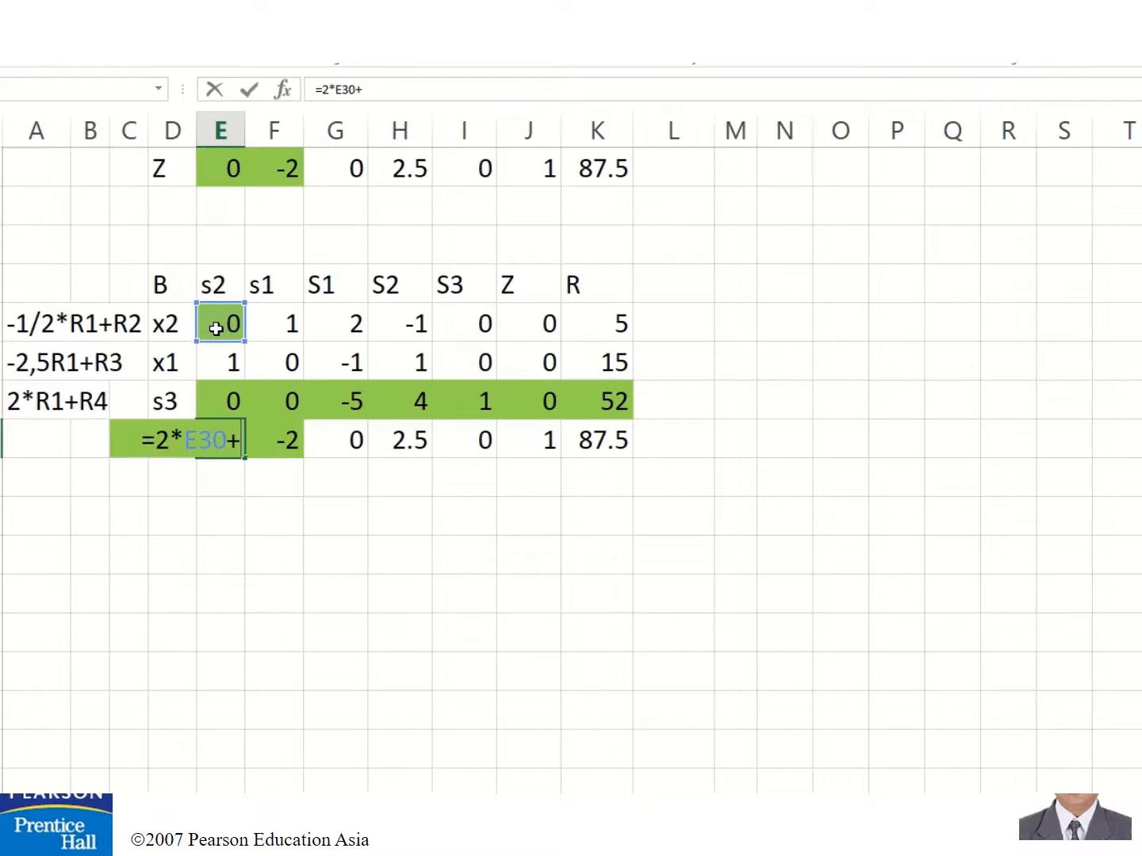
left_click(228, 170)
key("Return")
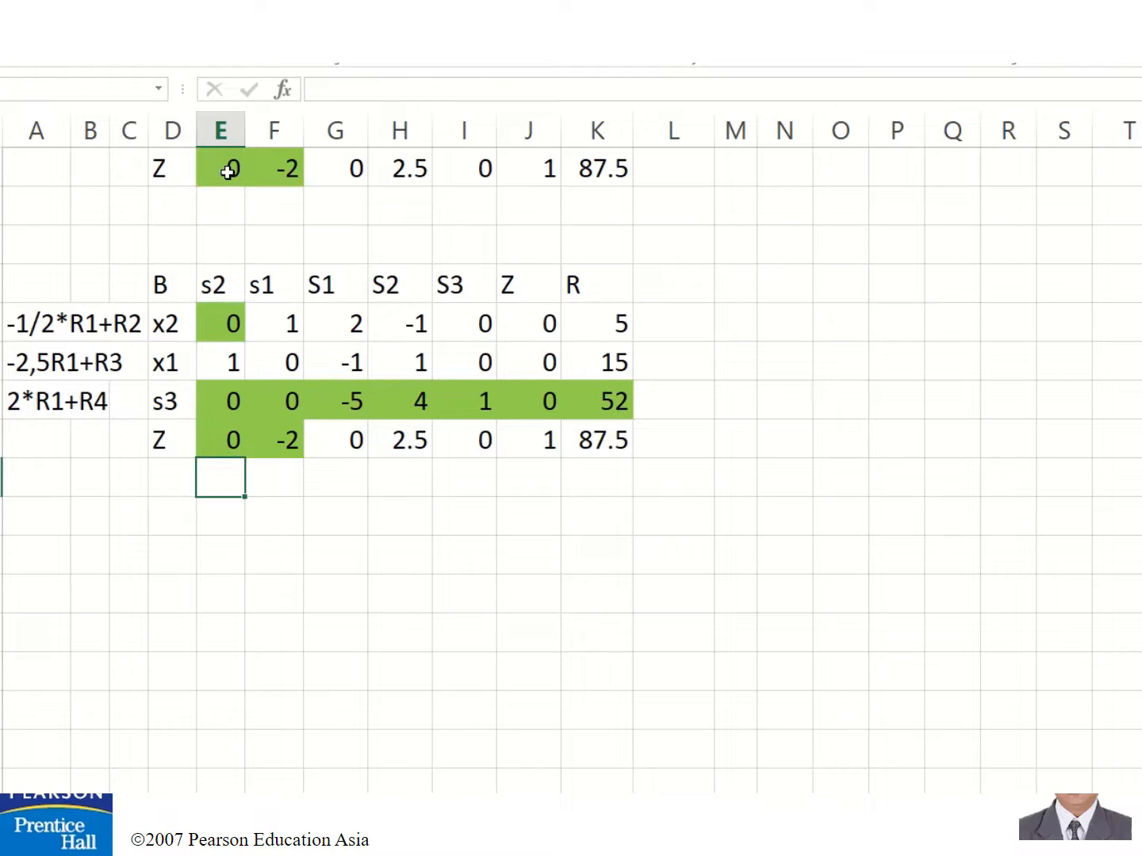
left_click(235, 444)
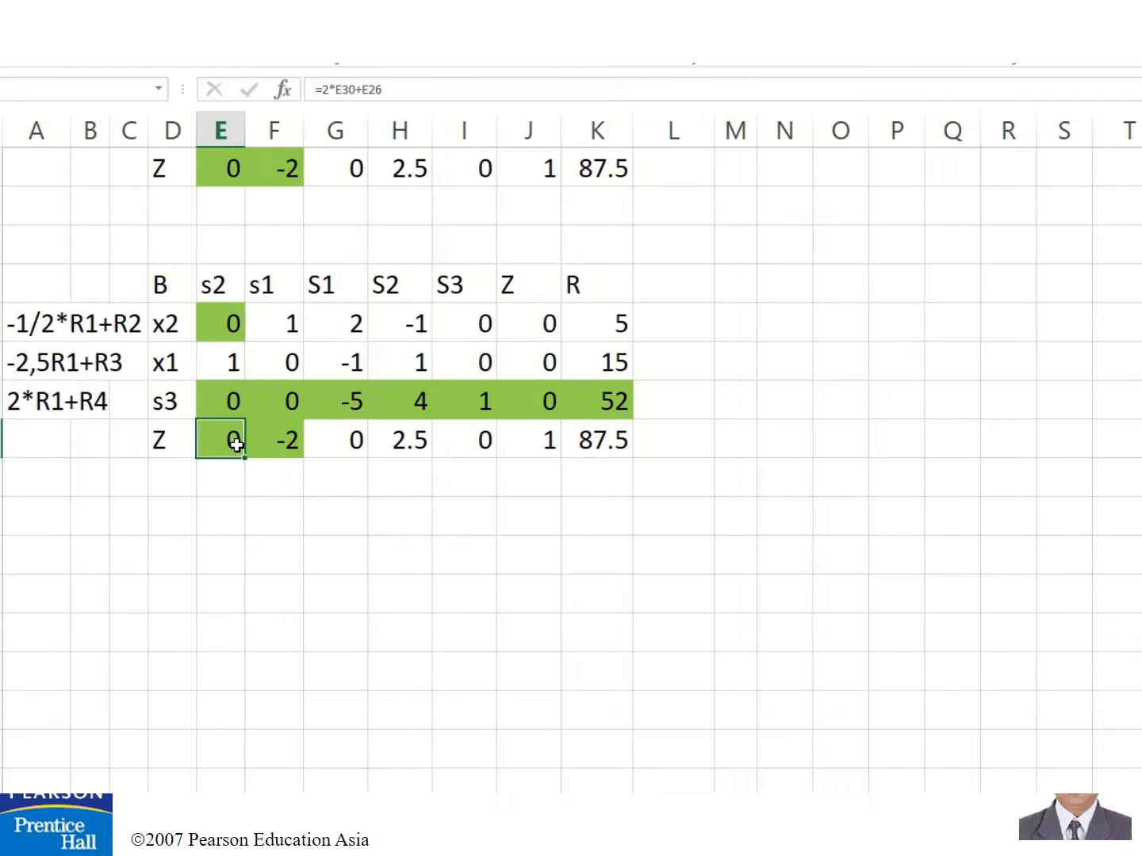
left_click_drag(244, 456, 614, 450)
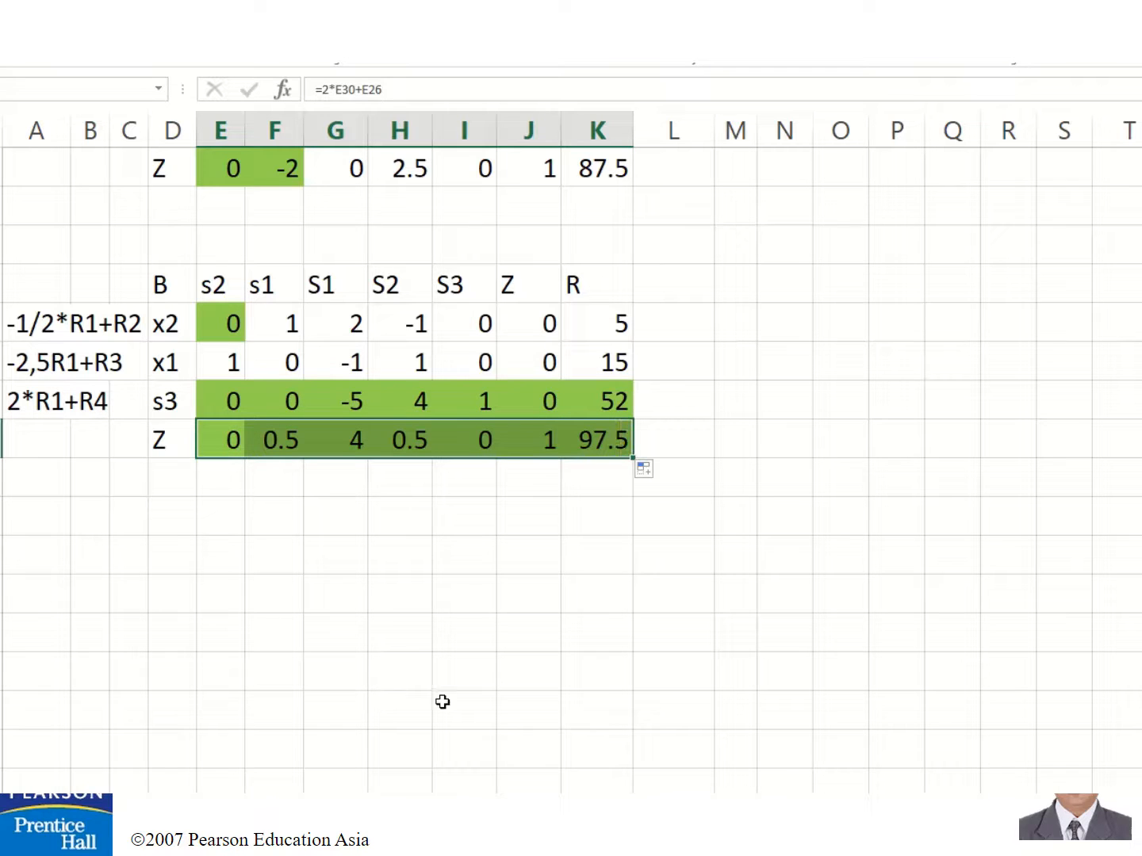
Remove the green fill from the Z row cells E33 through K33 in the final tableau
scroll(474, 691, "up", 2)
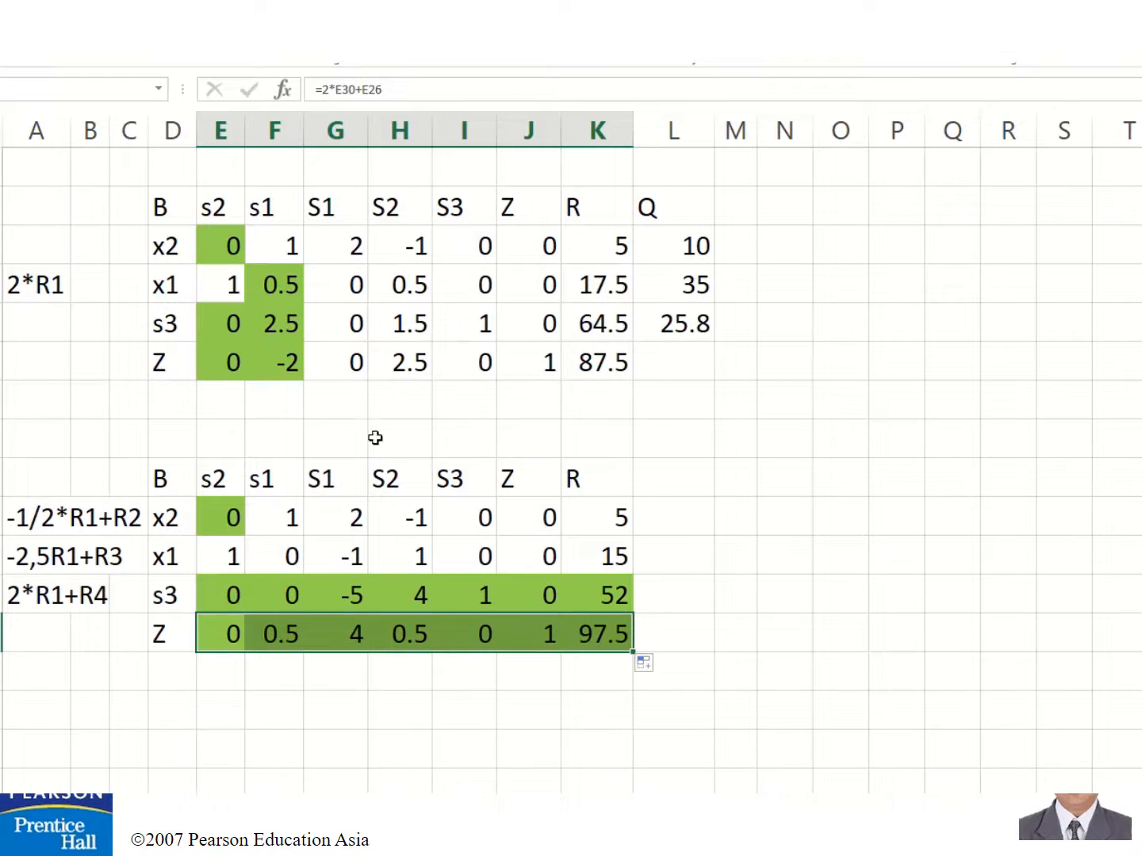
left_click(317, 556)
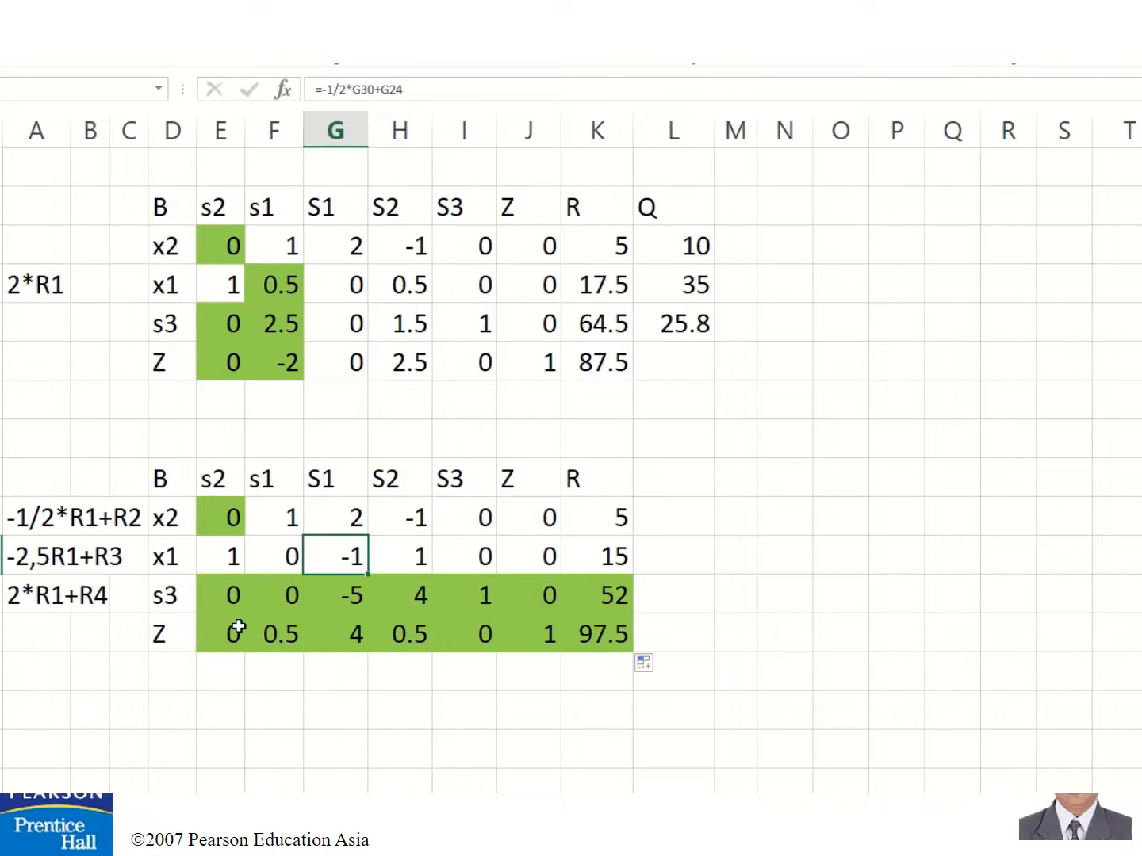
left_click_drag(236, 632, 591, 619)
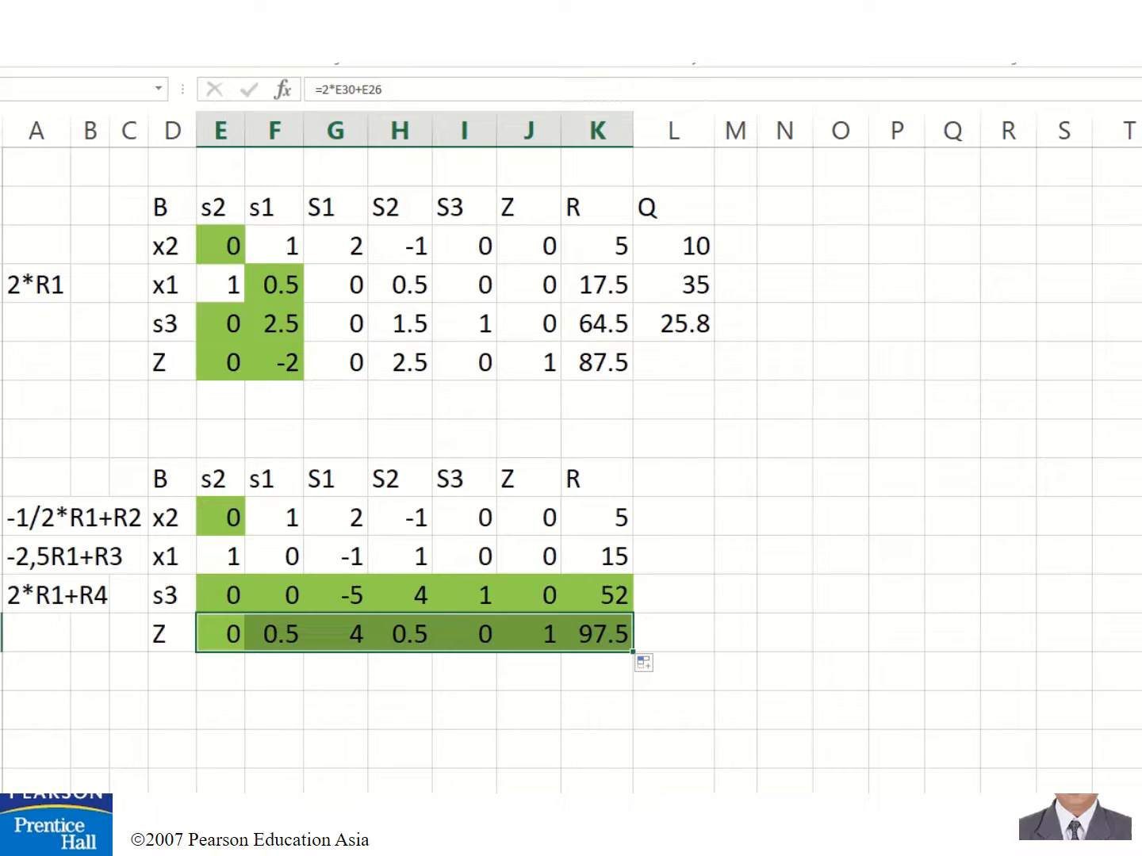
left_click(188, 36)
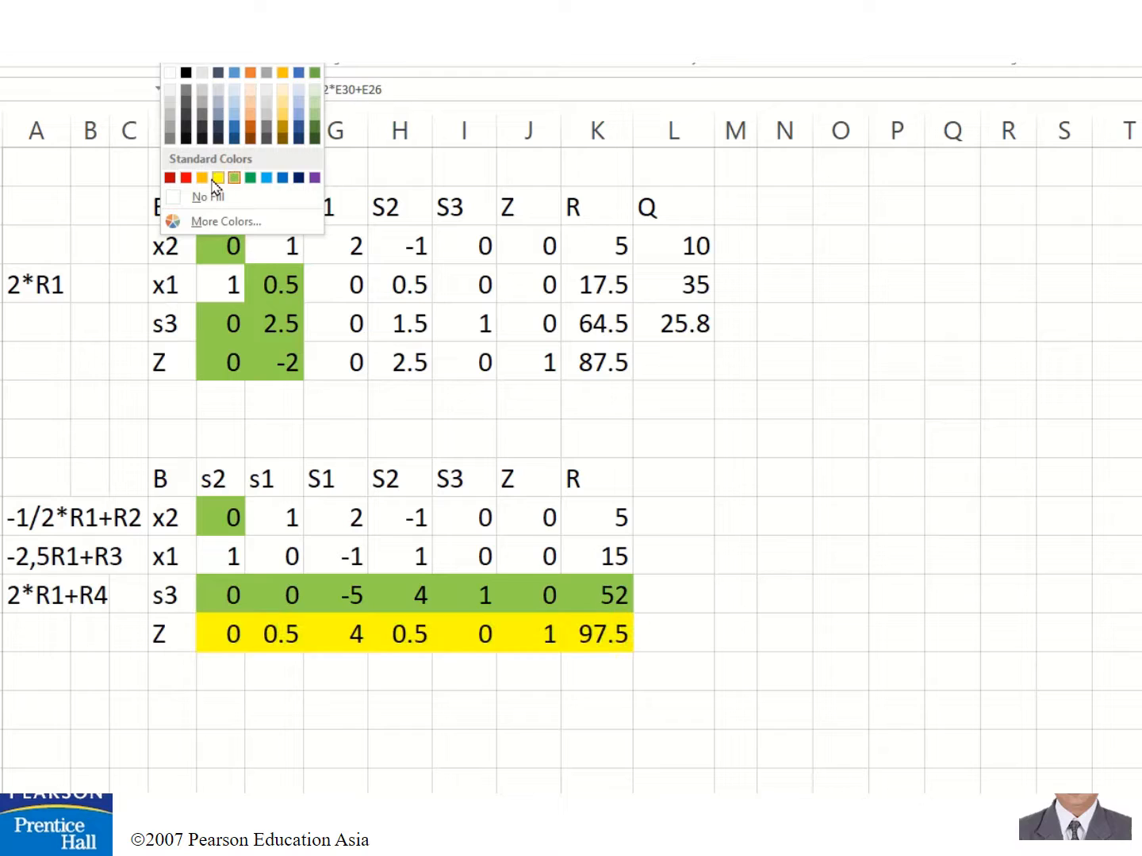
left_click(187, 221)
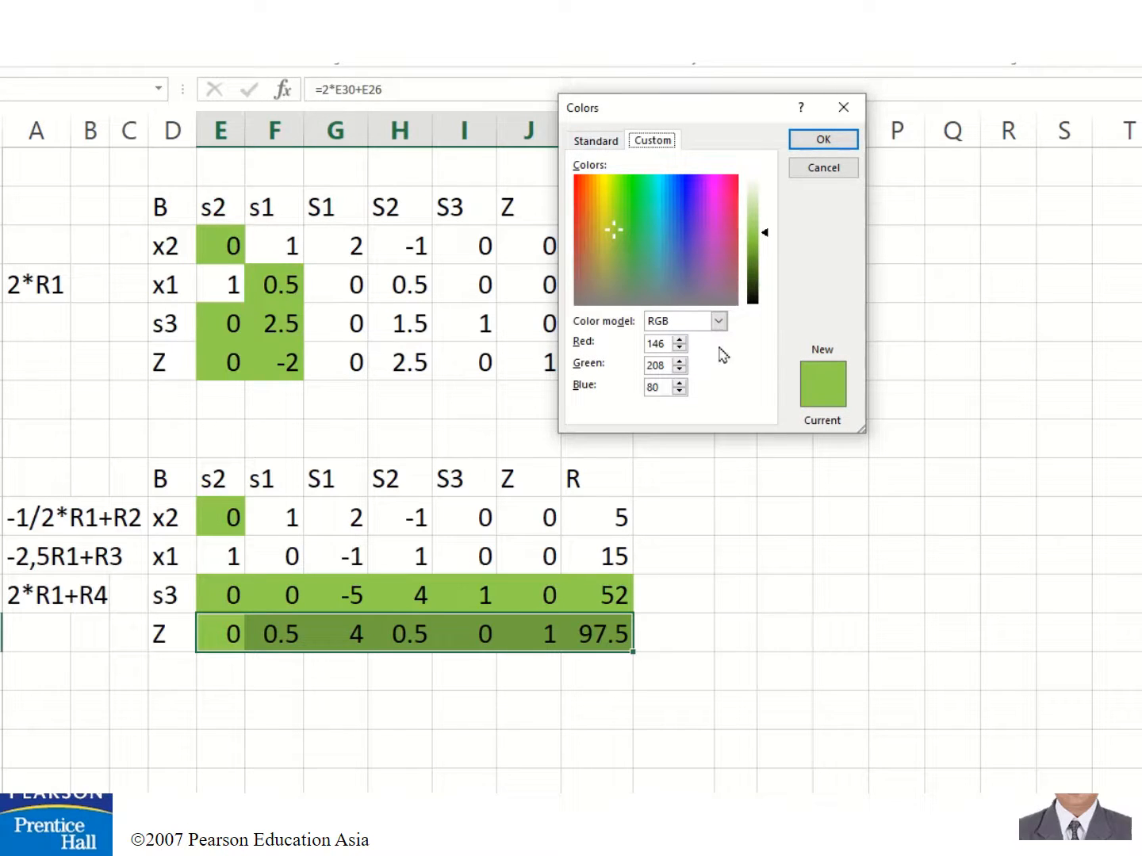
left_click(854, 169)
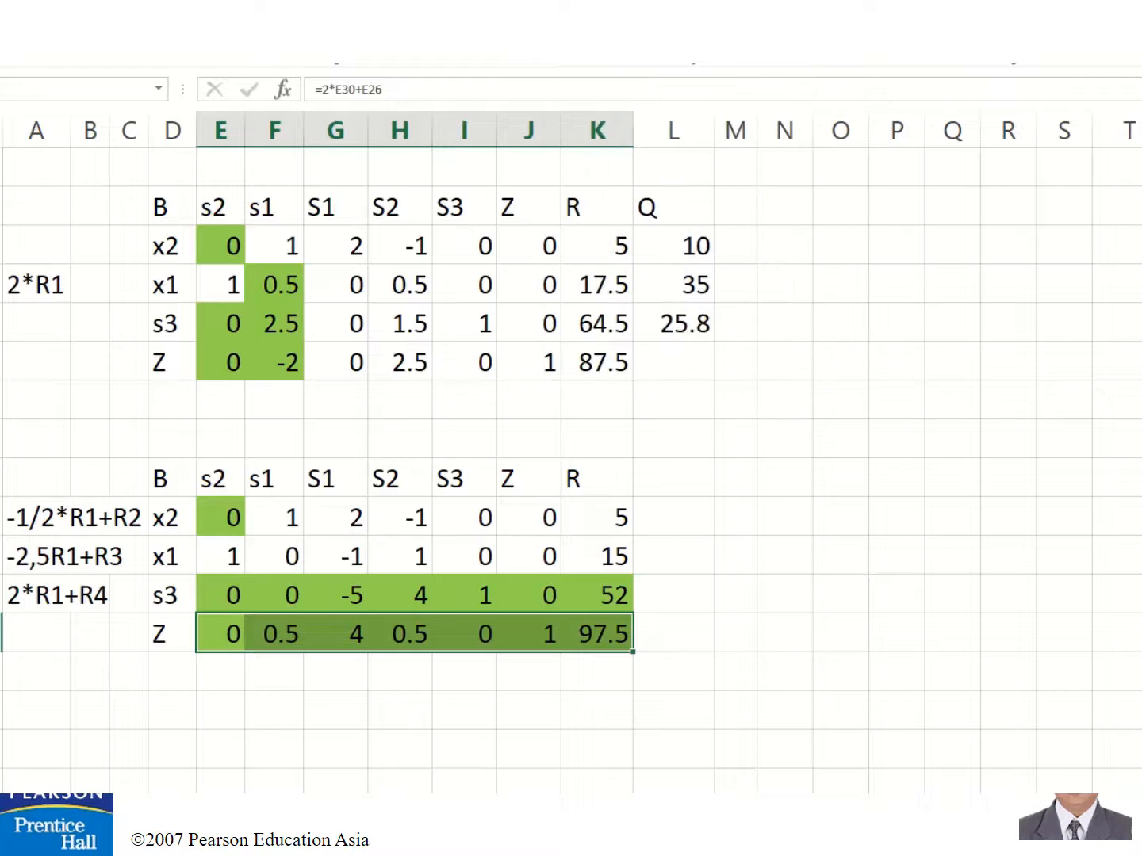
left_click(195, 39)
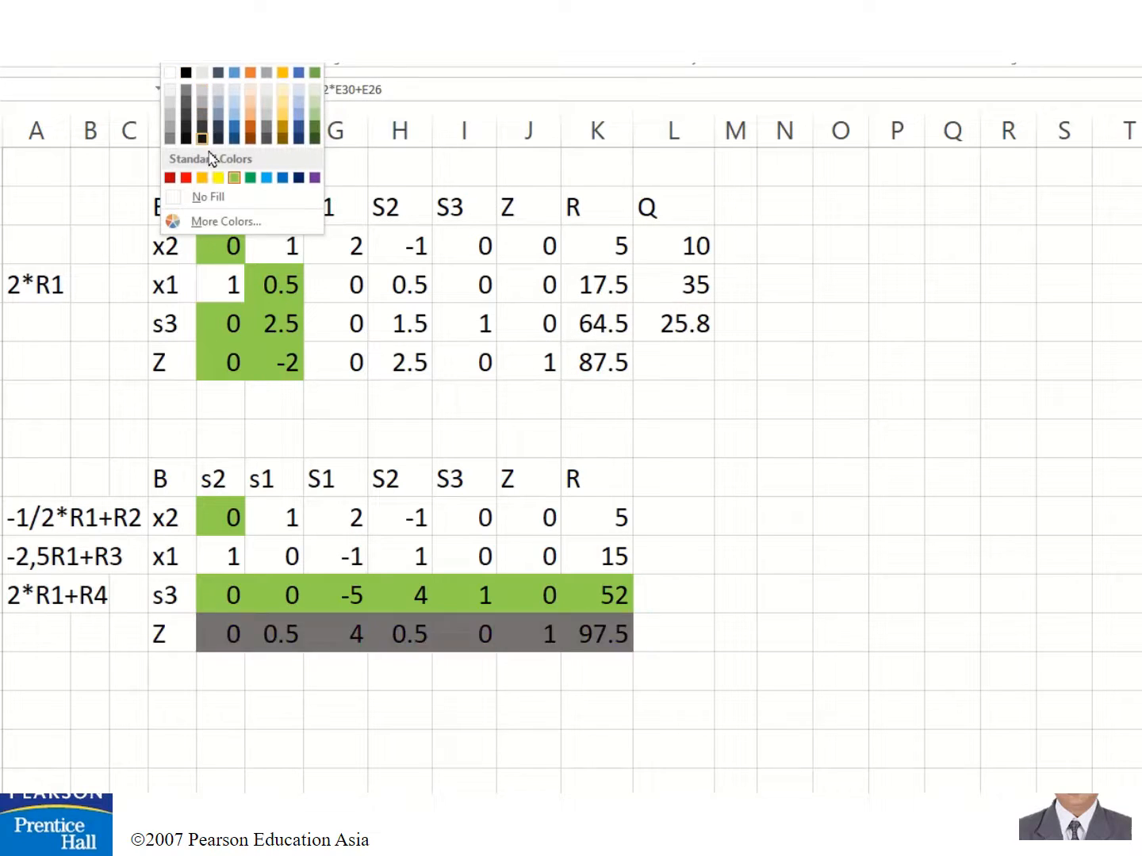
left_click(214, 200)
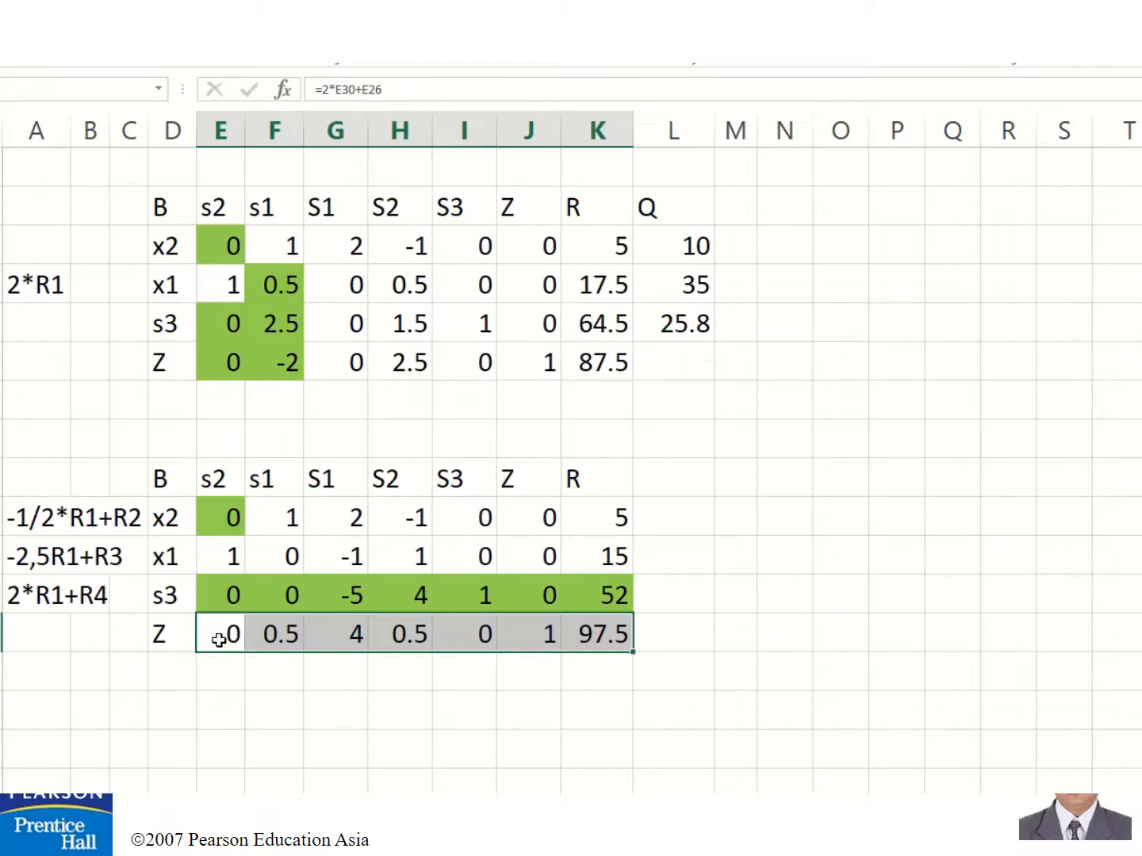
Remove the green fill from the s3 row cells E32 through K32 and from E30
left_click(584, 644)
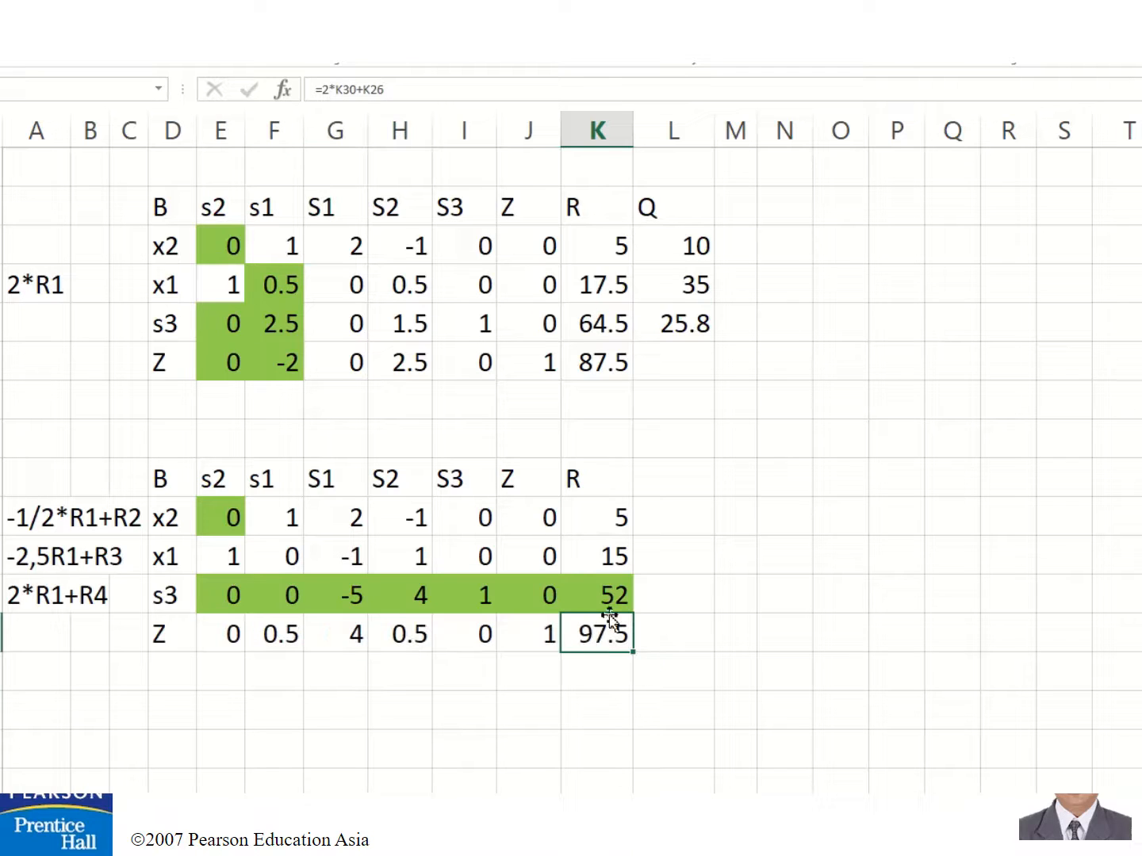
left_click_drag(225, 595, 565, 596)
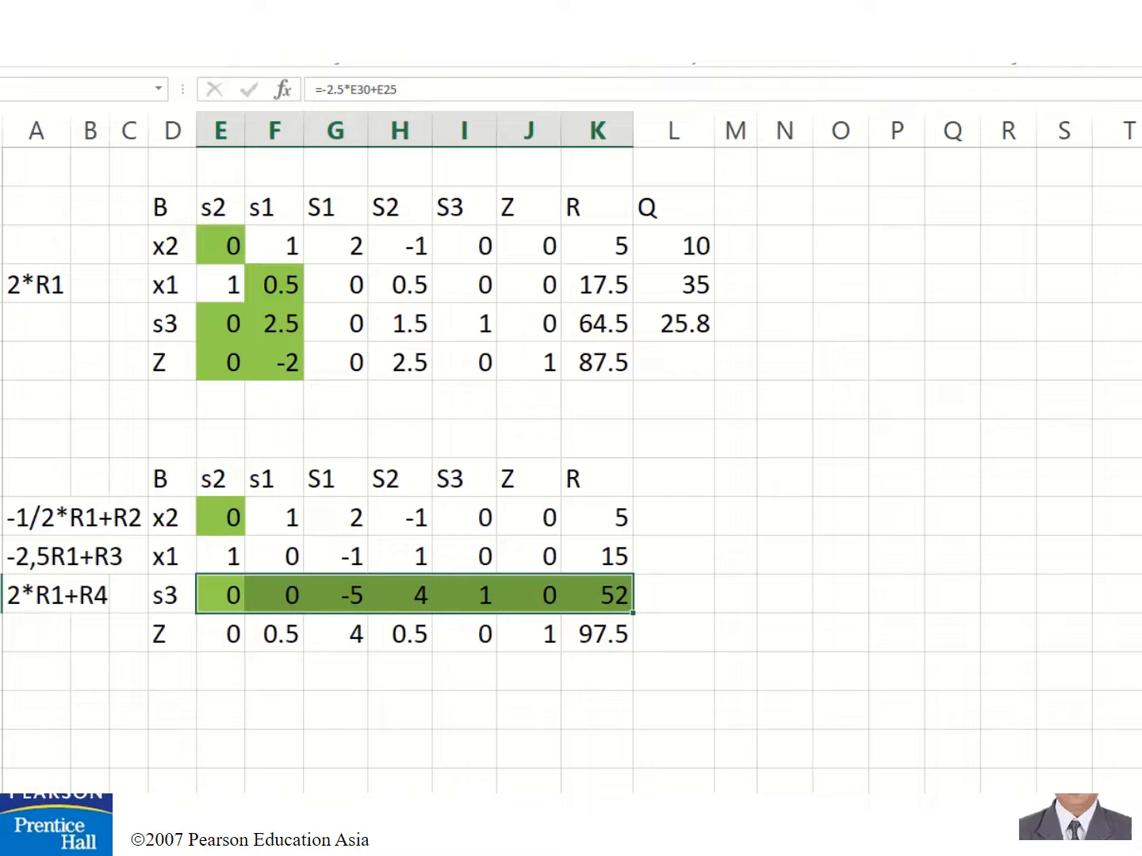
left_click(193, 67)
left_click(224, 511)
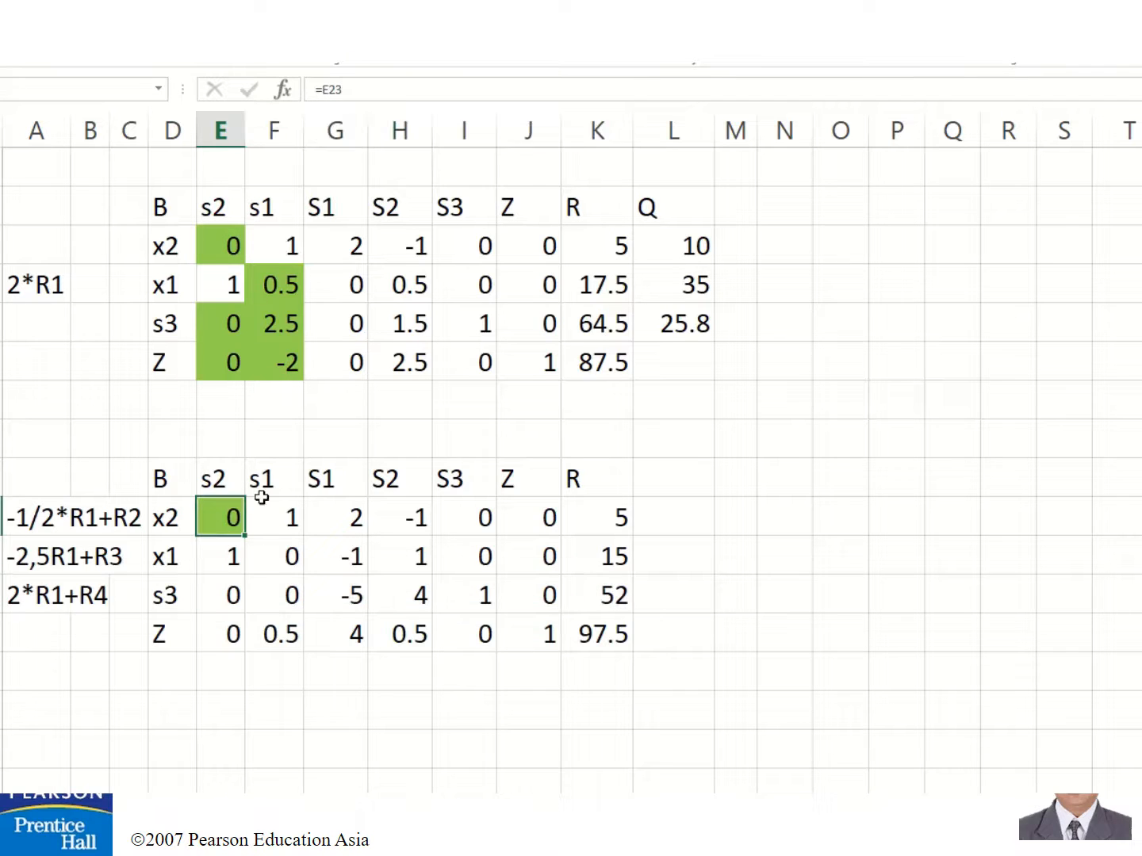
left_click(171, 67)
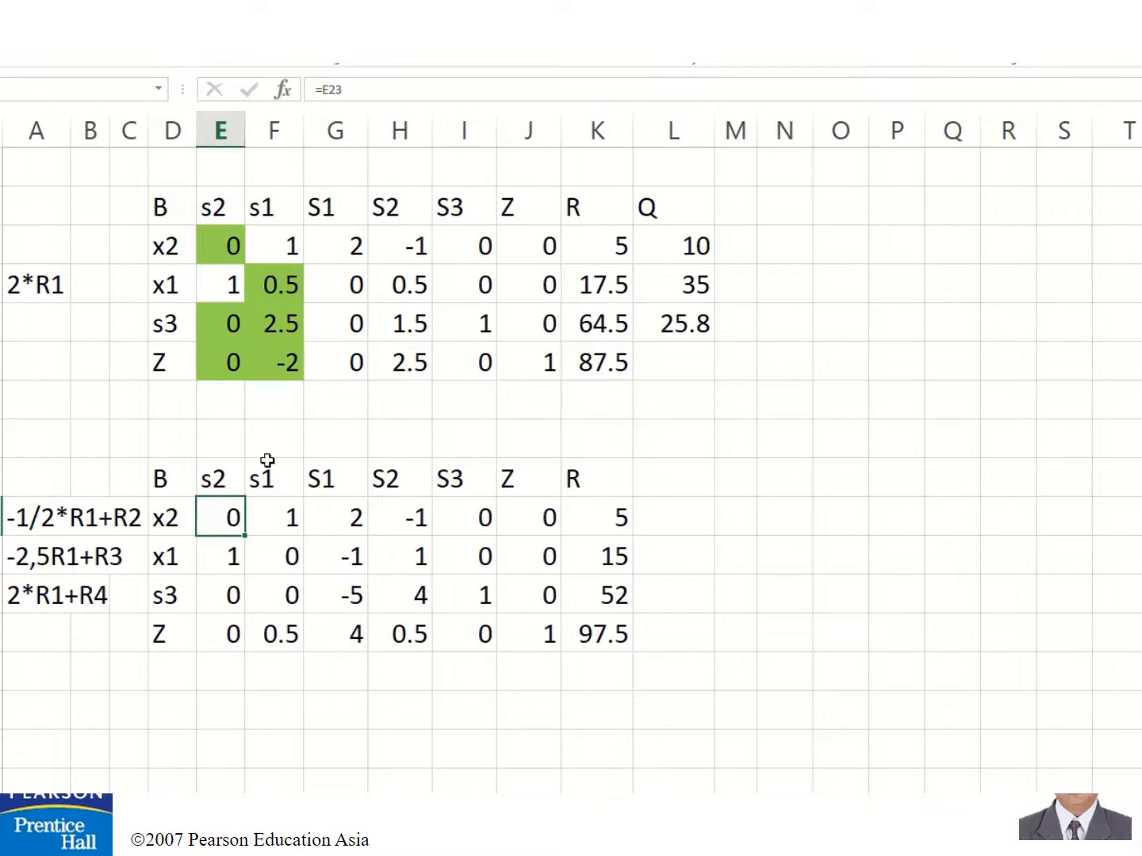
Highlight the two pivot ones in the final tableau, E31 and F30, with green fill
left_click(240, 555)
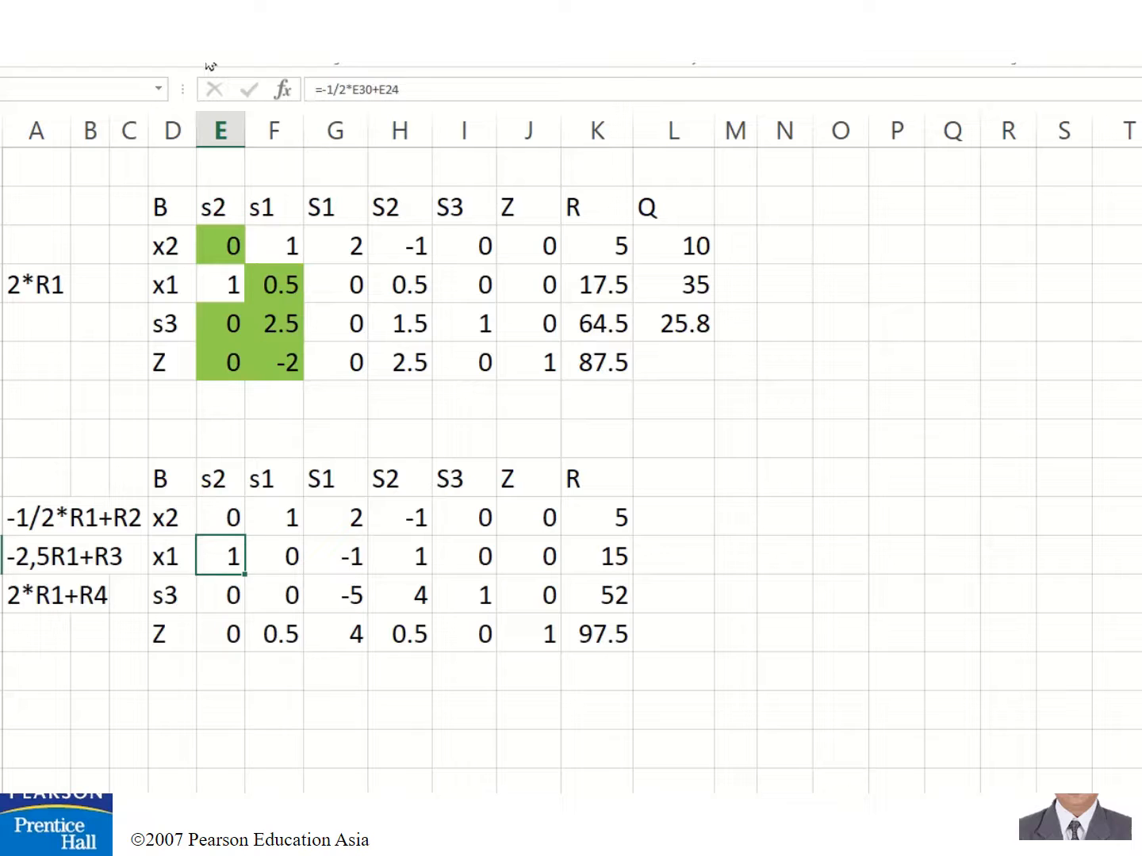
left_click(171, 55)
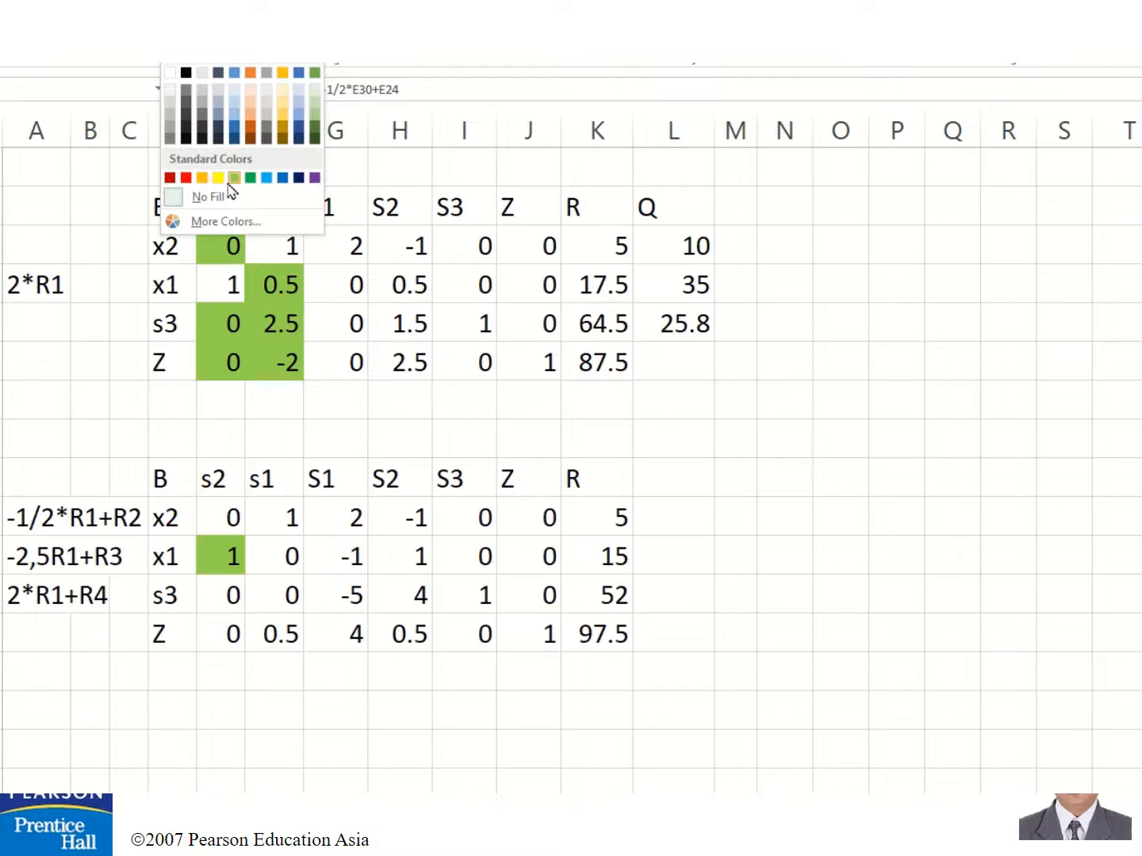
left_click(237, 182)
left_click(285, 519)
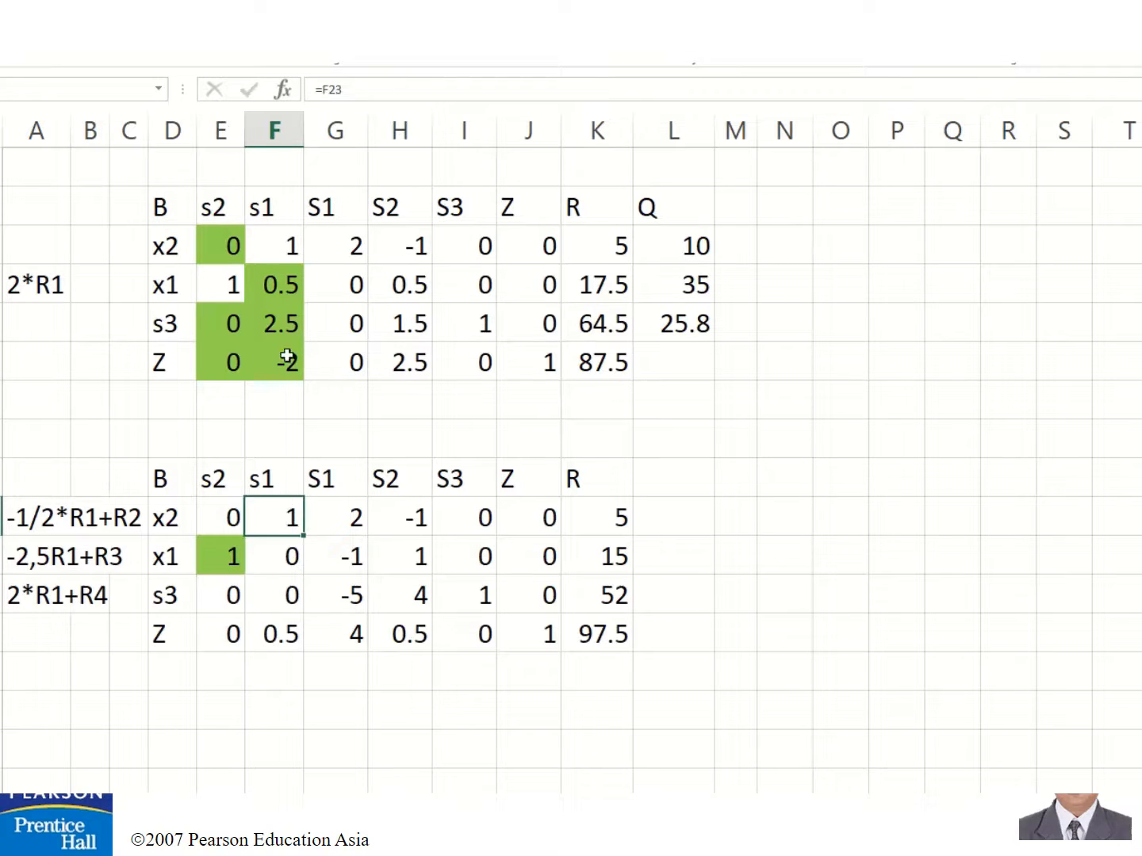
left_click(158, 55)
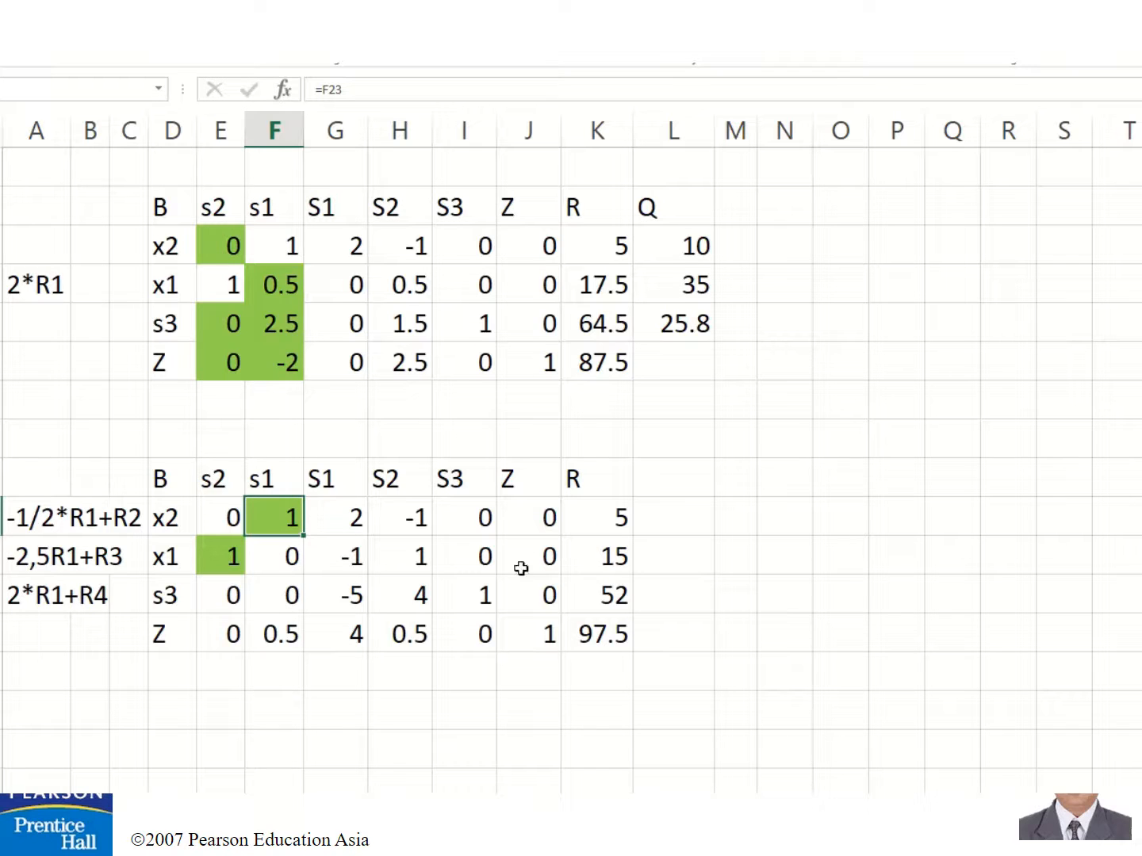
Match the x1 and x2 rows to their R-column values and record the solution as x1= 15 in N31 and x2=5 in N32
left_click(168, 557)
left_click(208, 560)
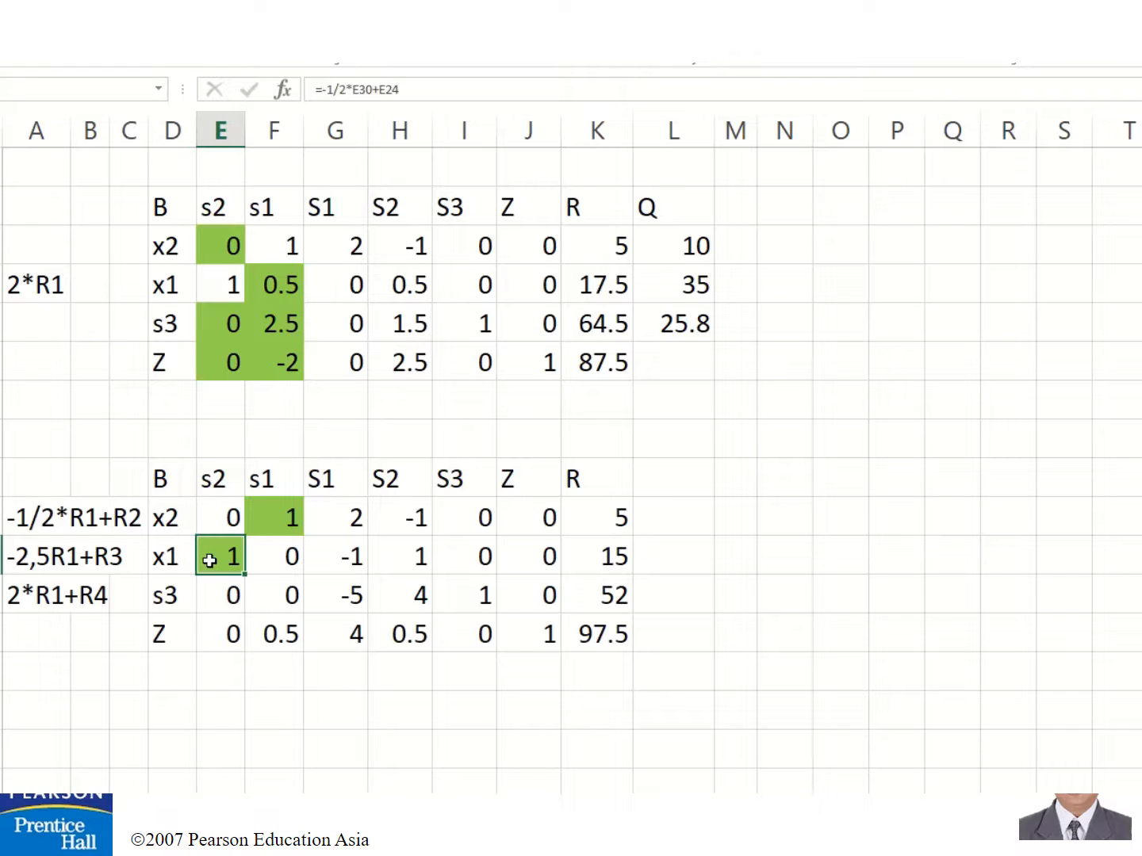
left_click(597, 562)
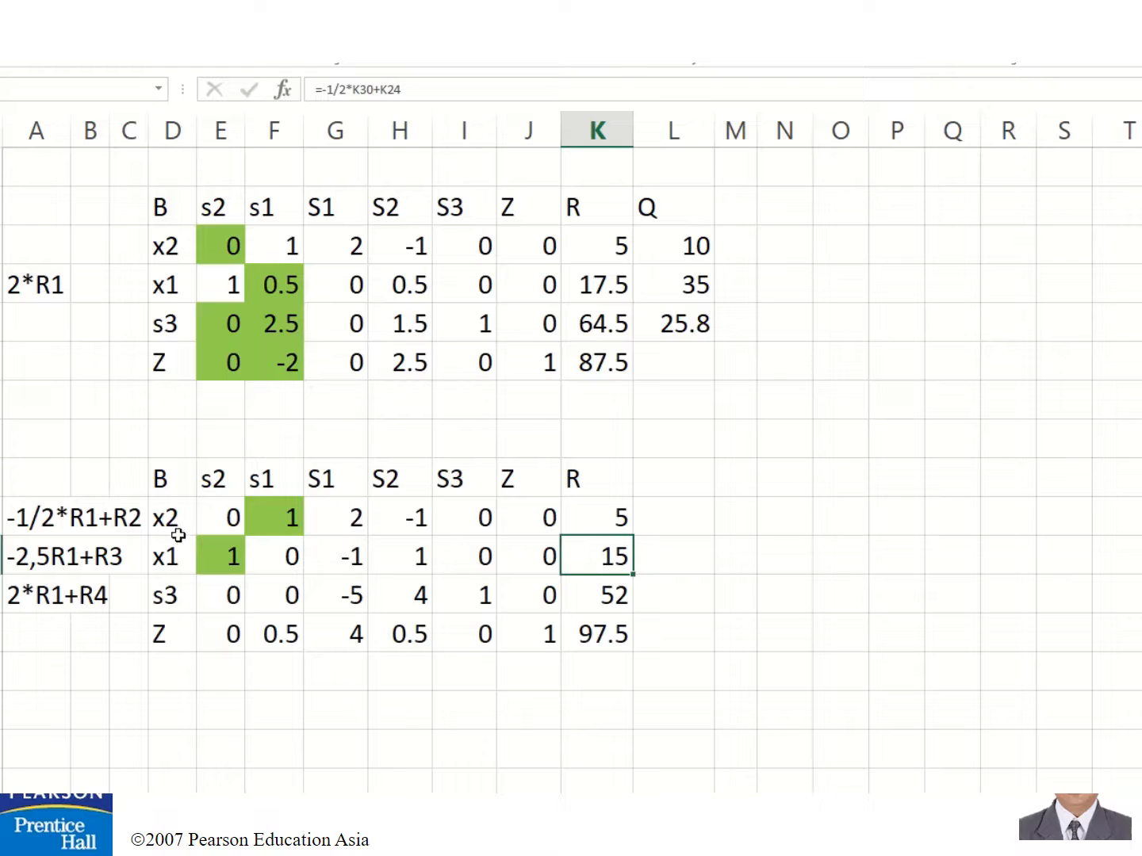
left_click(169, 520)
left_click(267, 520)
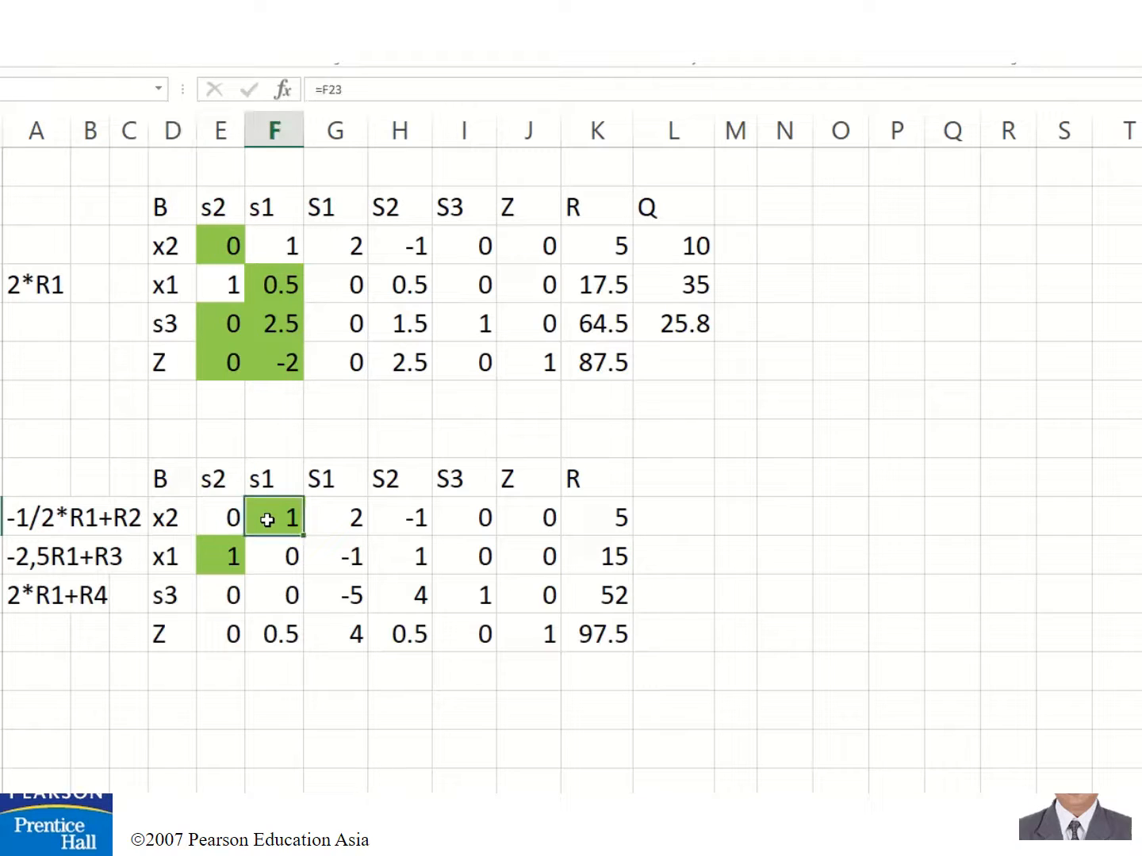
left_click(165, 520)
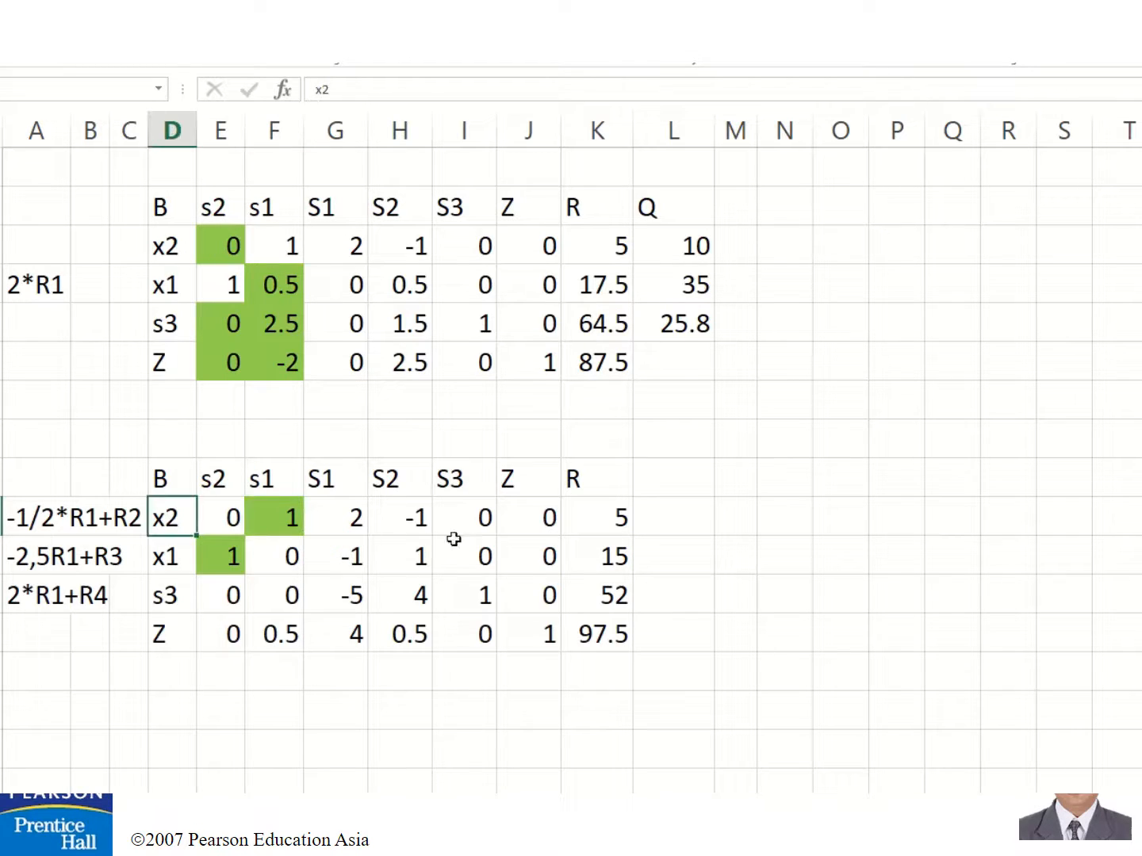
left_click(591, 520)
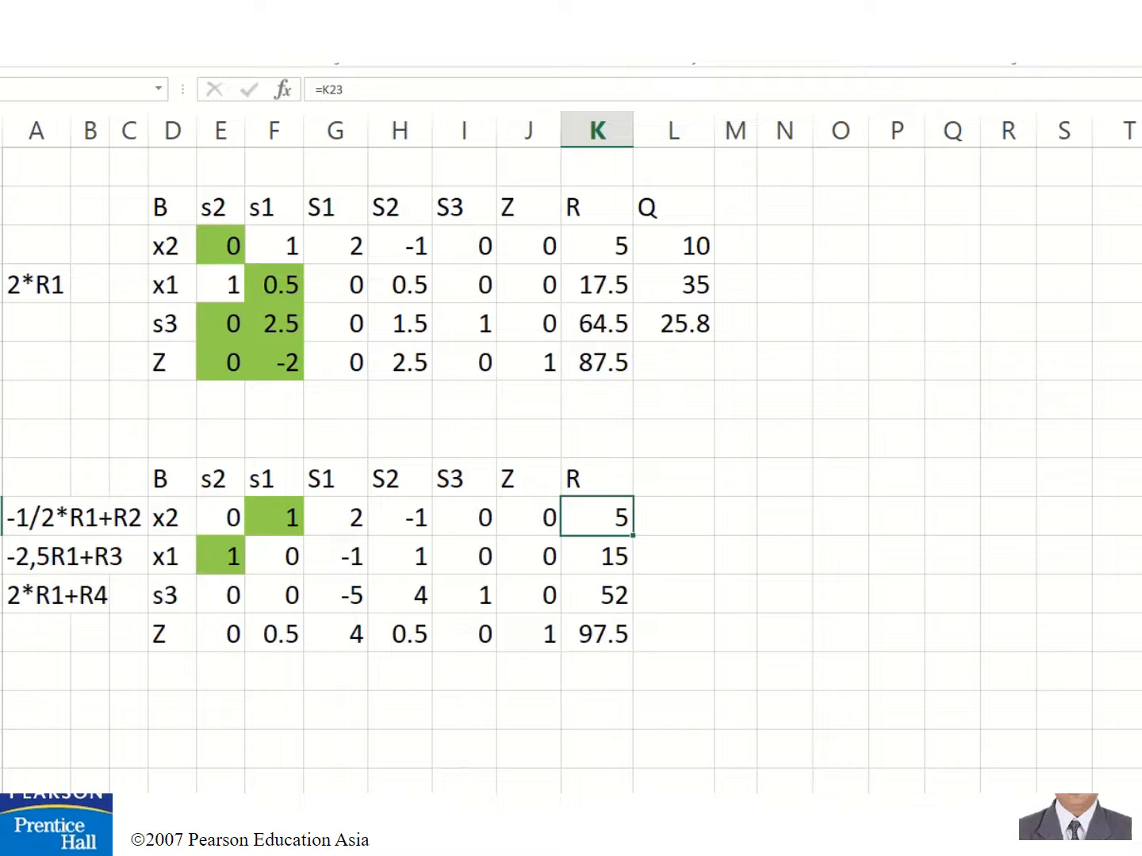
left_click(799, 547)
type("x1")
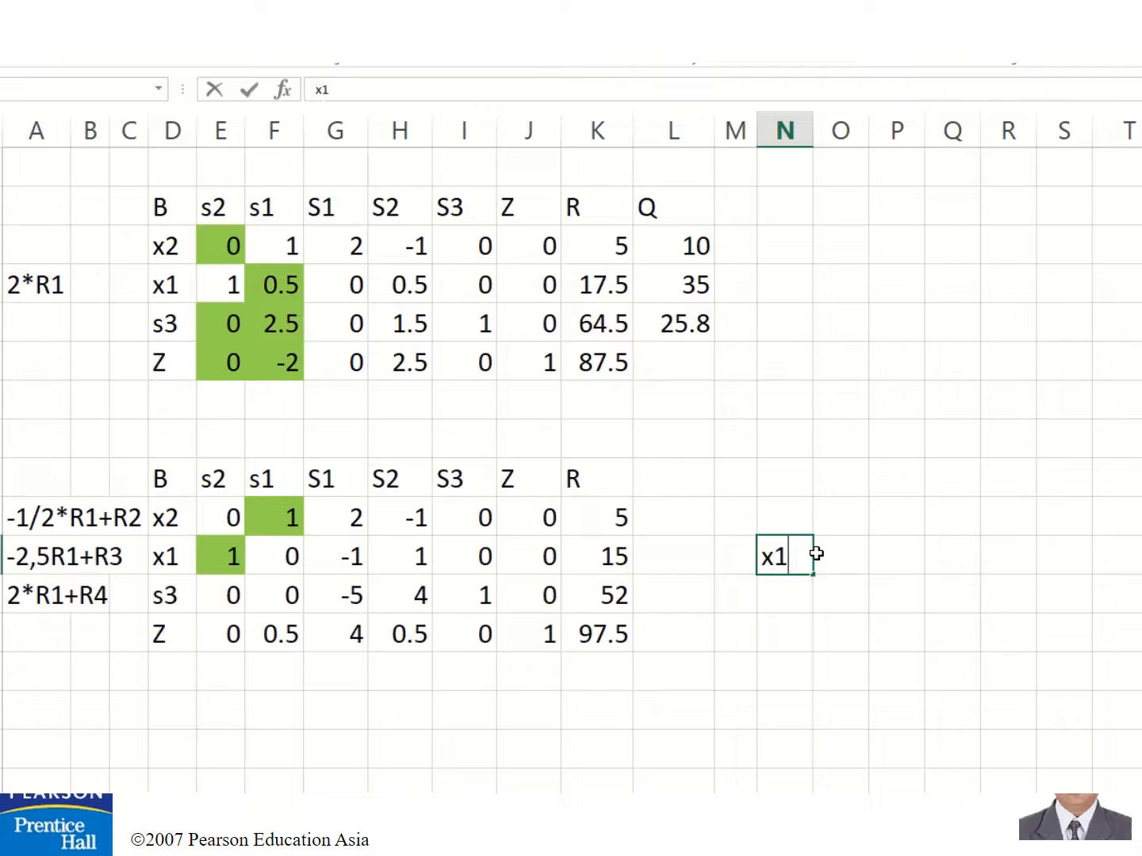
type("= 15")
key("Return")
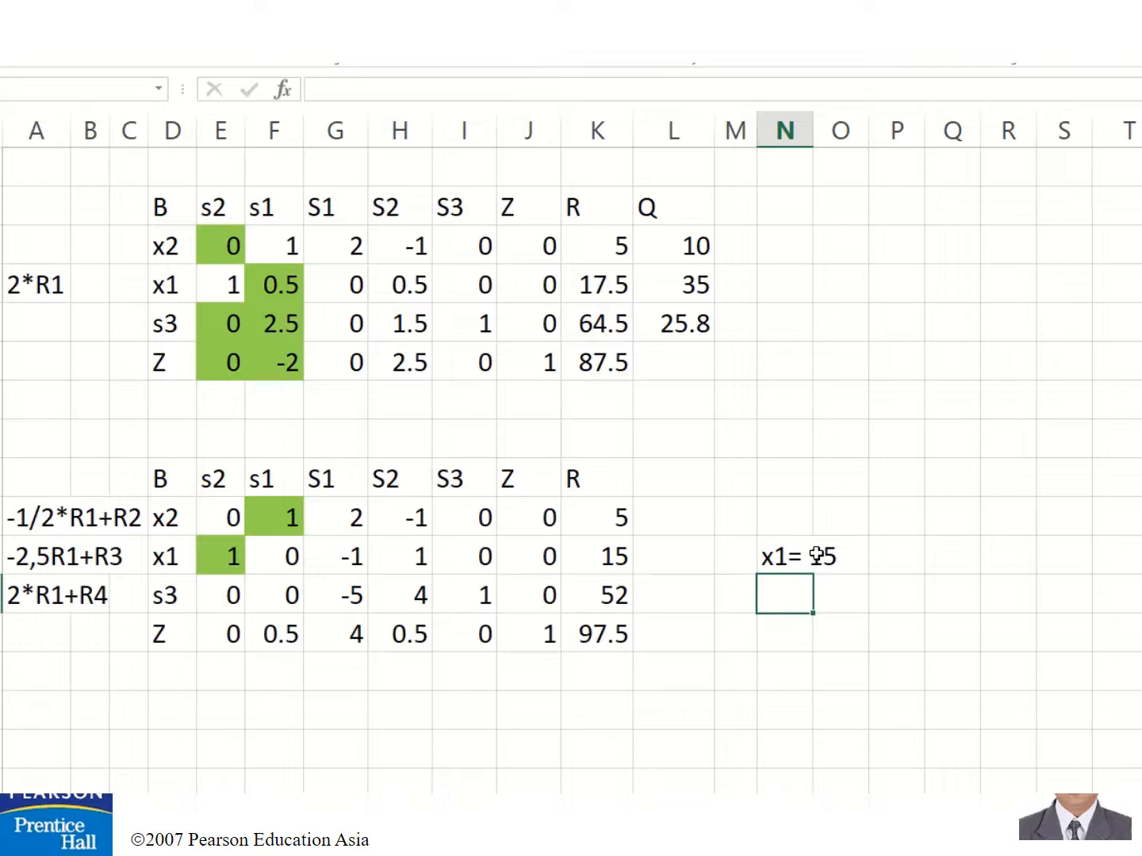
type("x2=")
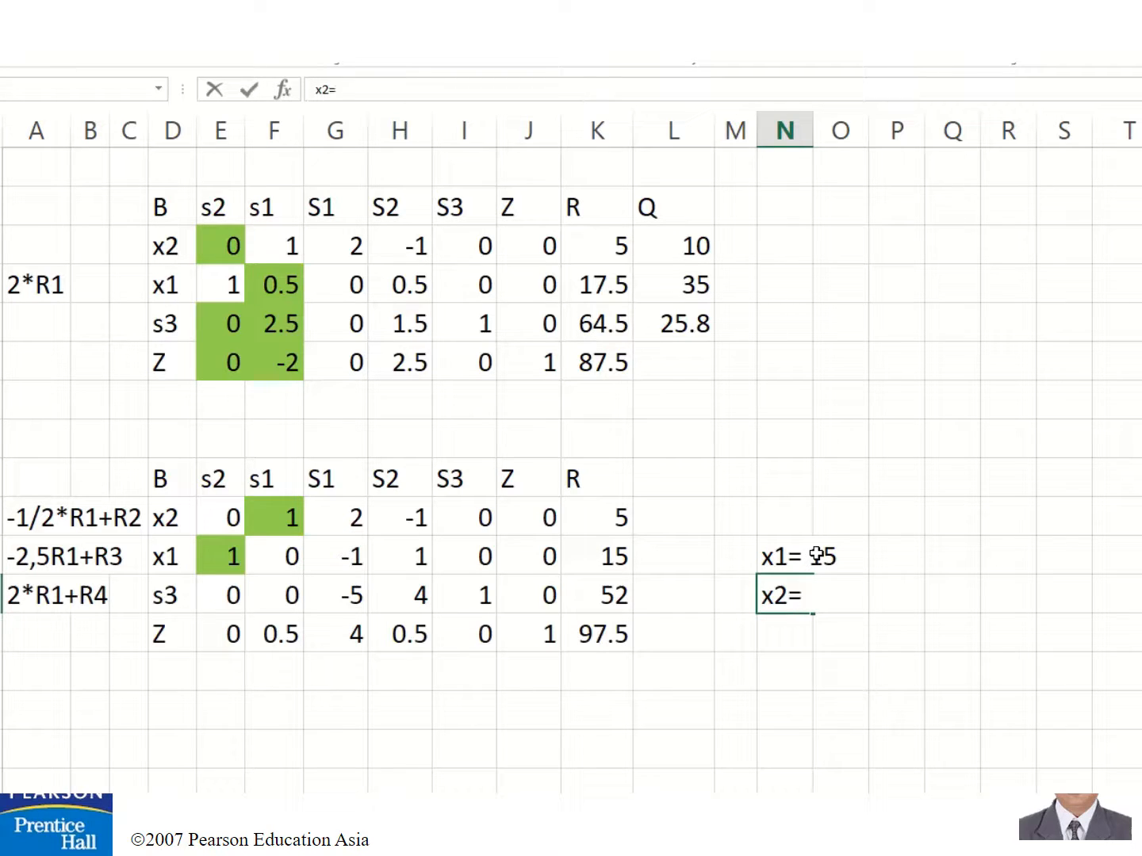
type("5")
key("Return")
Highlight the optimal Z value in K33 with green fill
left_click(618, 637)
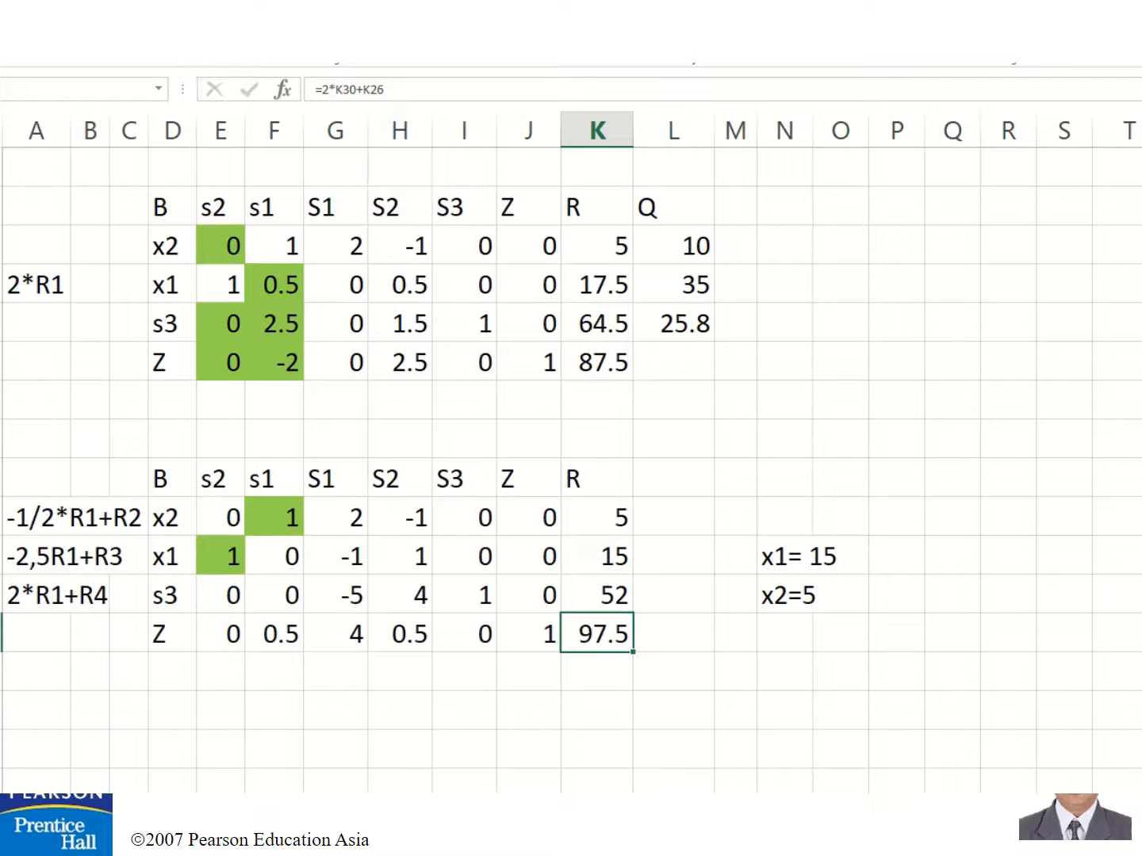
left_click(187, 27)
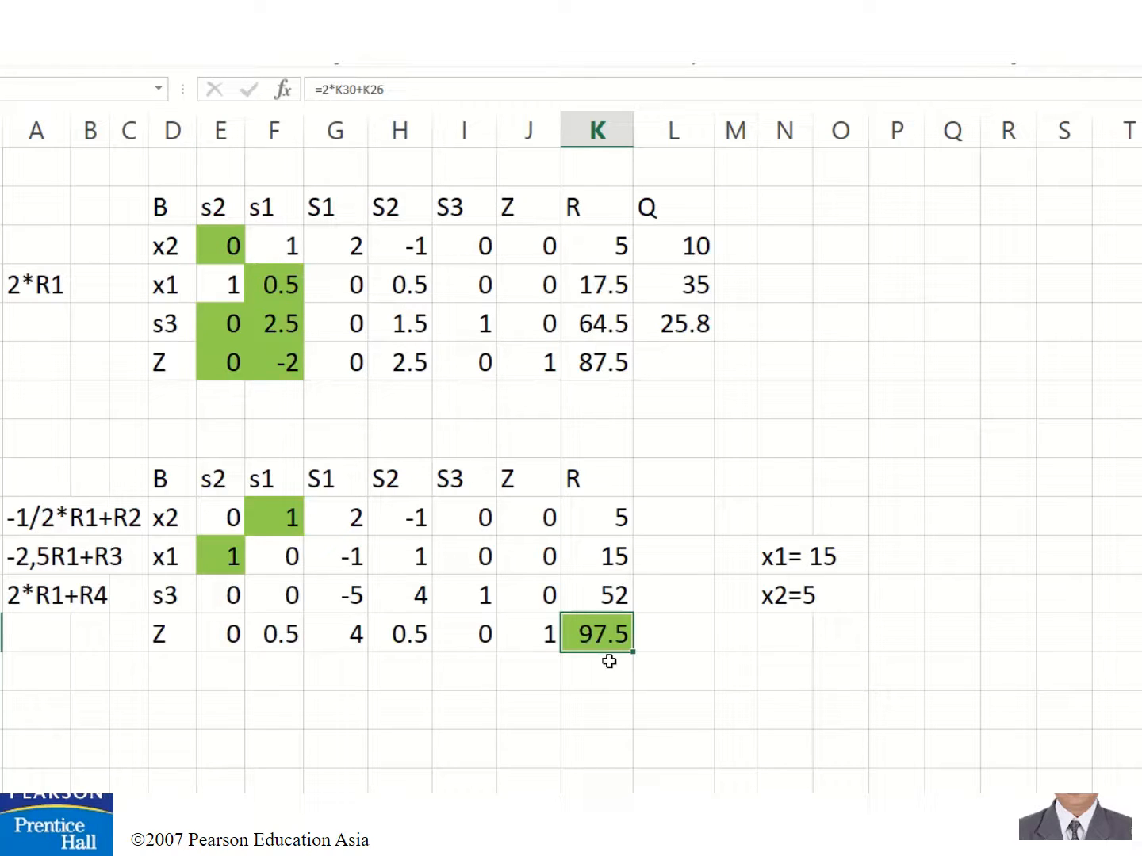